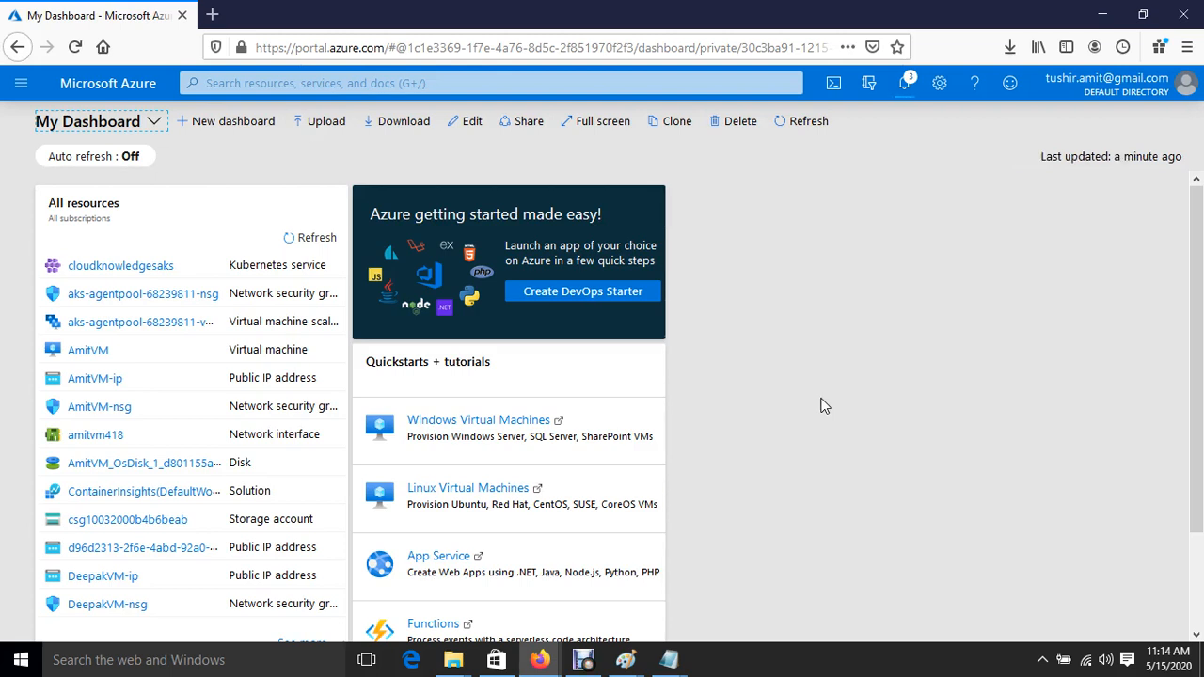
Launch Paint (mspaint) and restore its window so the Azure dashboard shows behind it
key(super+r)
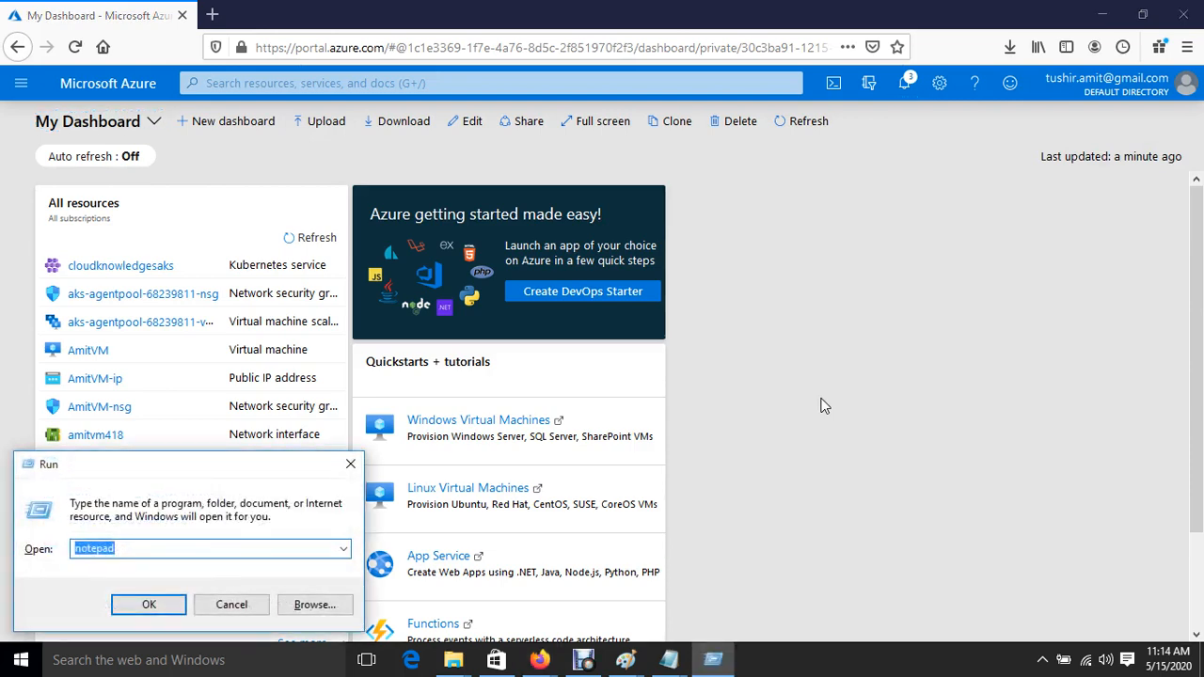
text(mspaint)
key(Return)
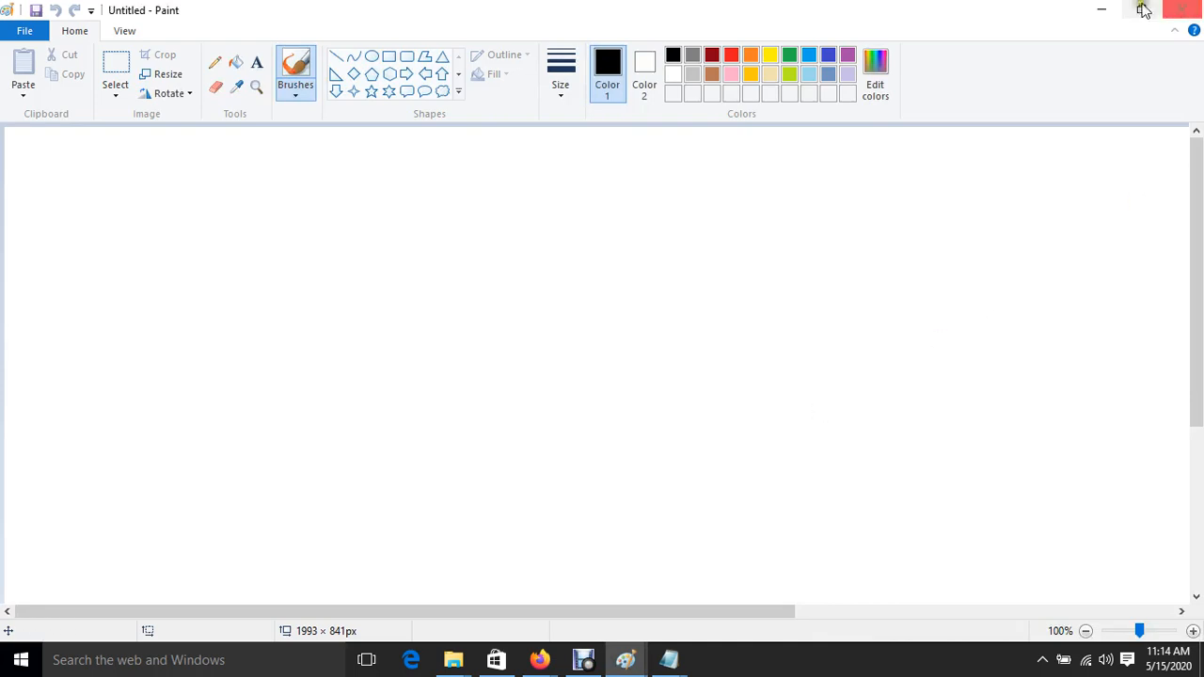
click(1143, 9)
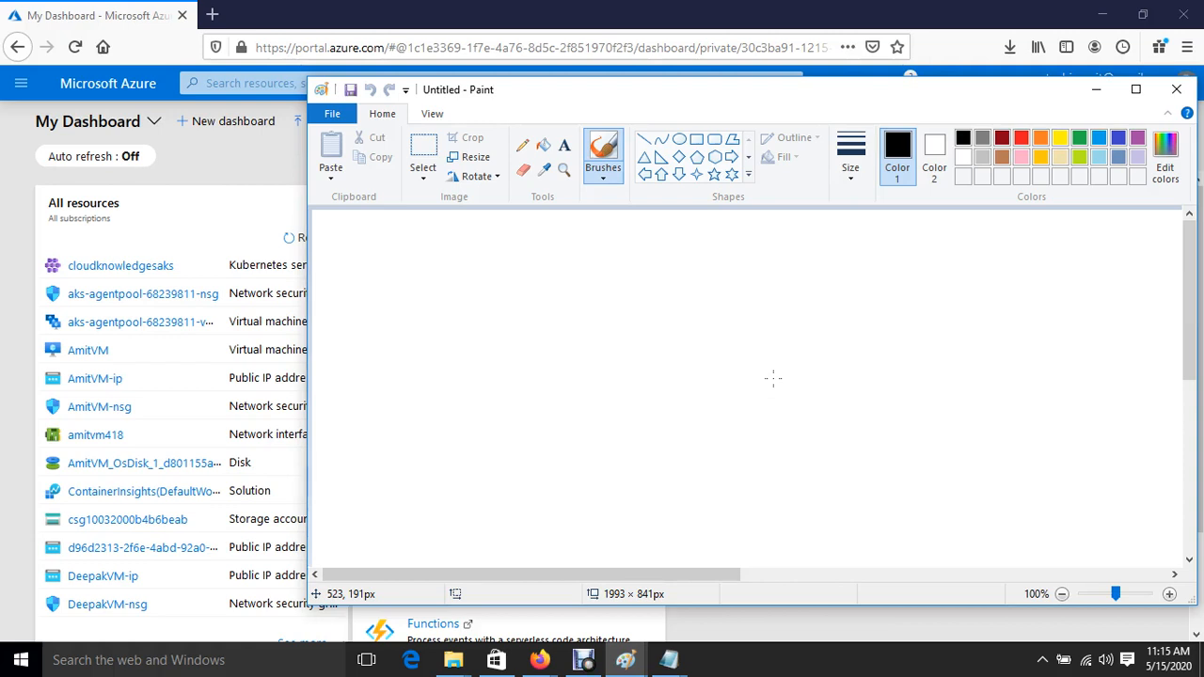
Draw a rectangle about 204 × 74 px near the top of the canvas and label it "Vnet" inside
click(697, 140)
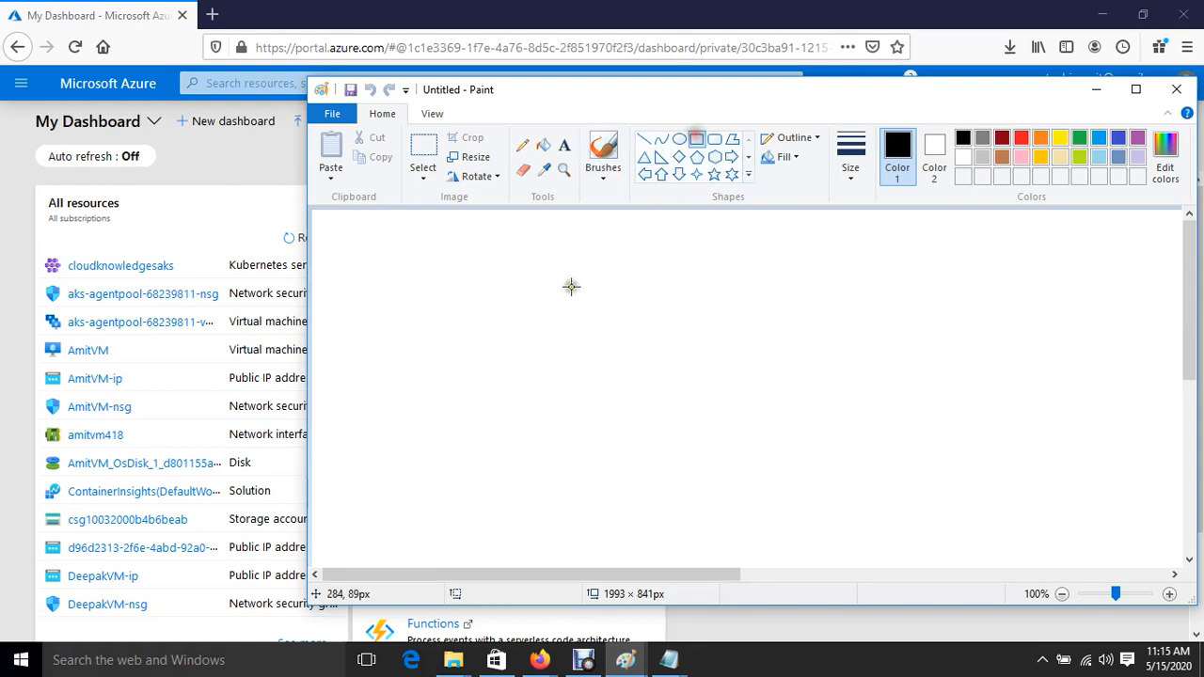
mouse_move(465, 254)
mouse_down()
mouse_move(581, 318)
mouse_move(645, 320)
mouse_up()
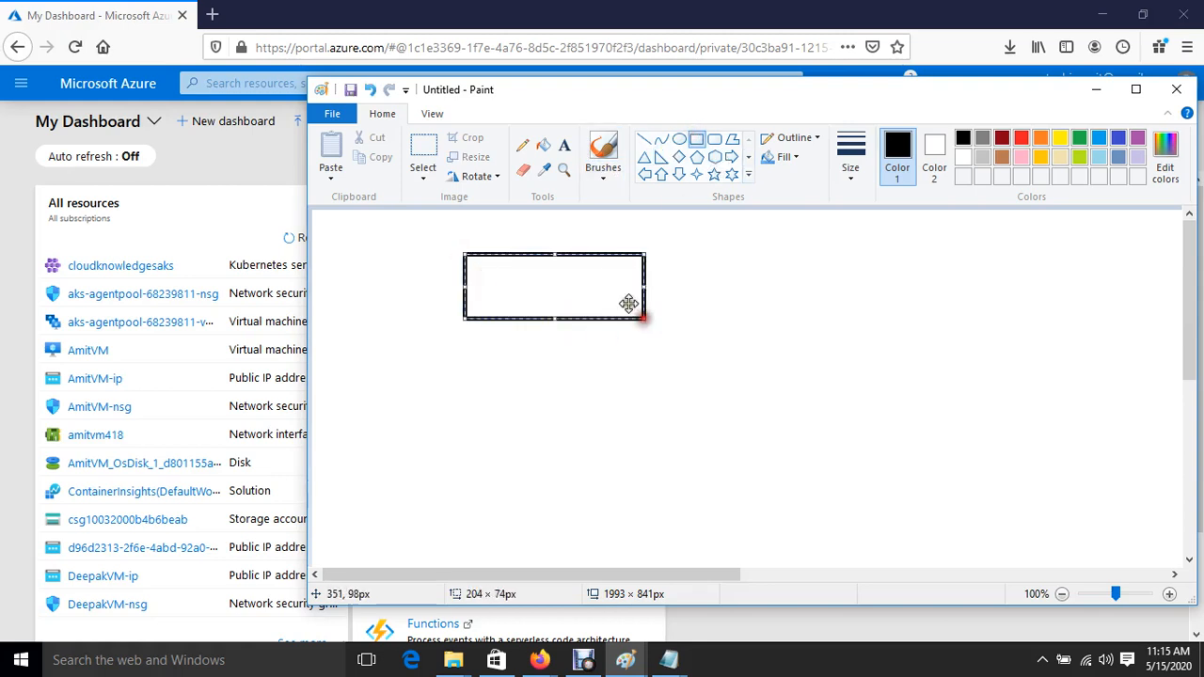
click(565, 145)
drag(481, 274, 571, 301)
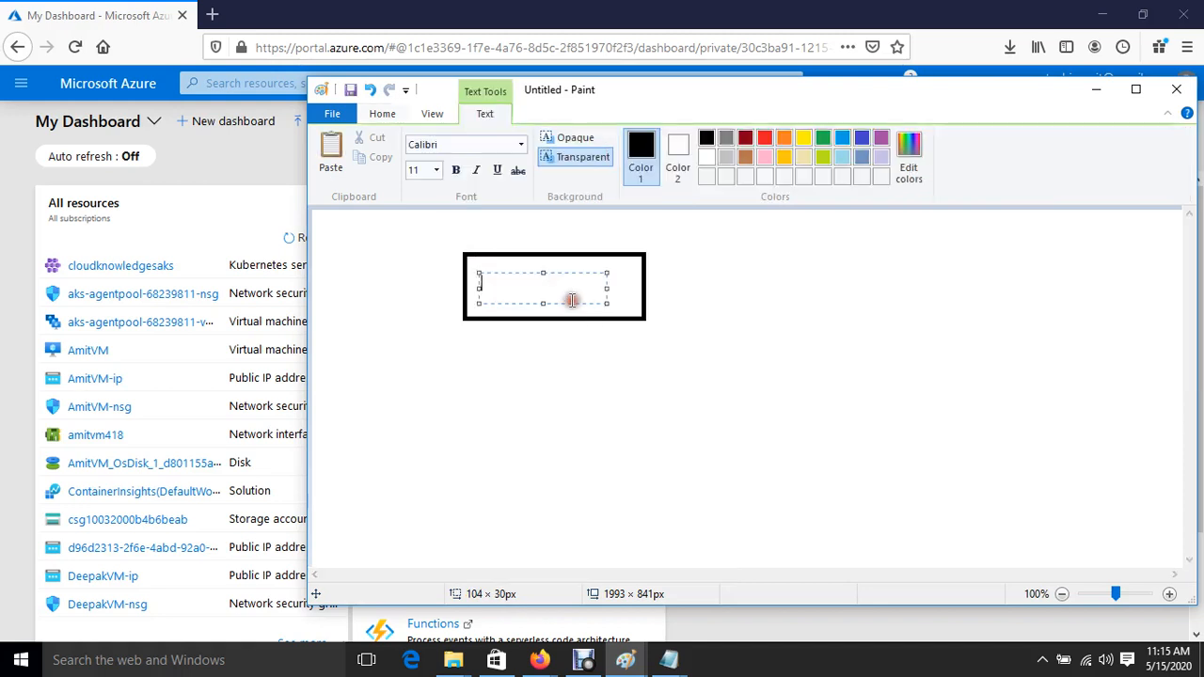
text(Vnet)
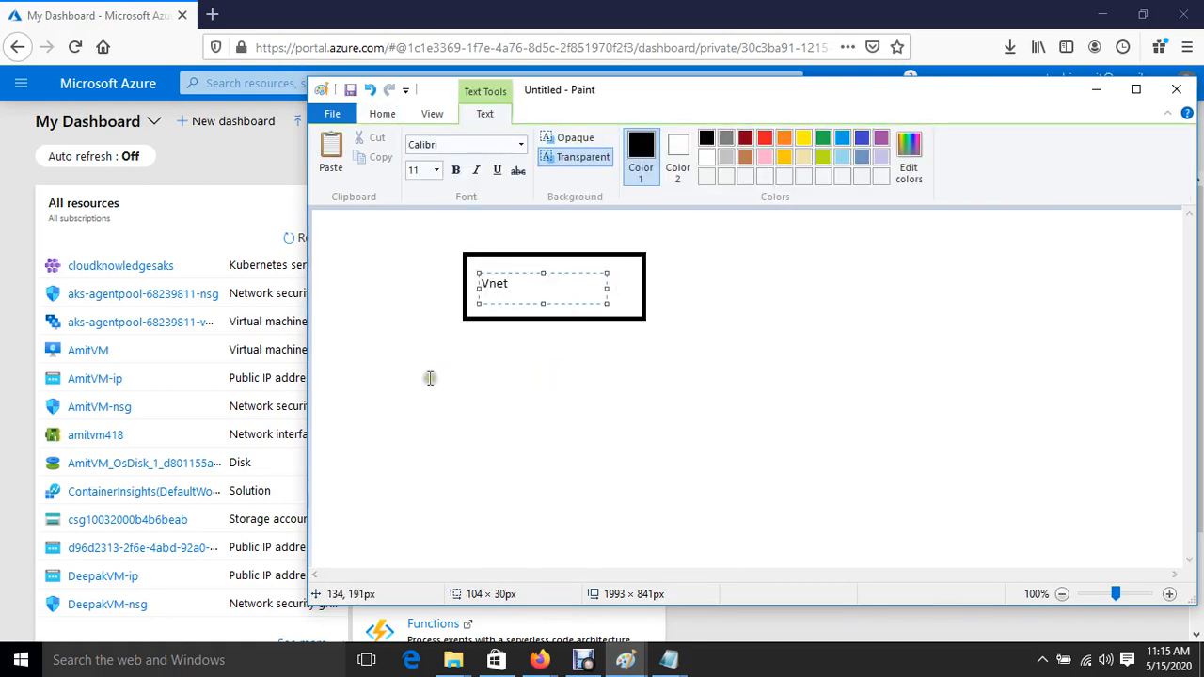
click(653, 416)
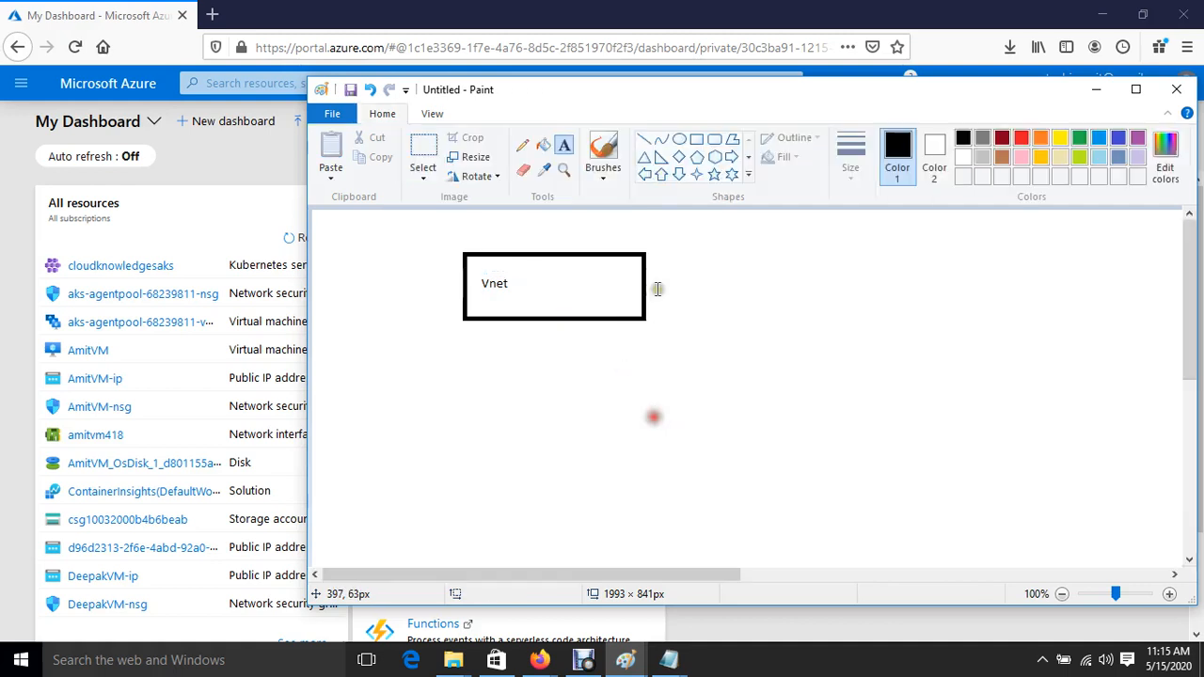
Draw three rectangles side by side below the Vnet box and enclose them in an outer rectangle about 556 × 156 px
click(696, 139)
drag(394, 397, 547, 486)
drag(571, 394, 688, 484)
drag(711, 392, 816, 484)
drag(365, 373, 855, 511)
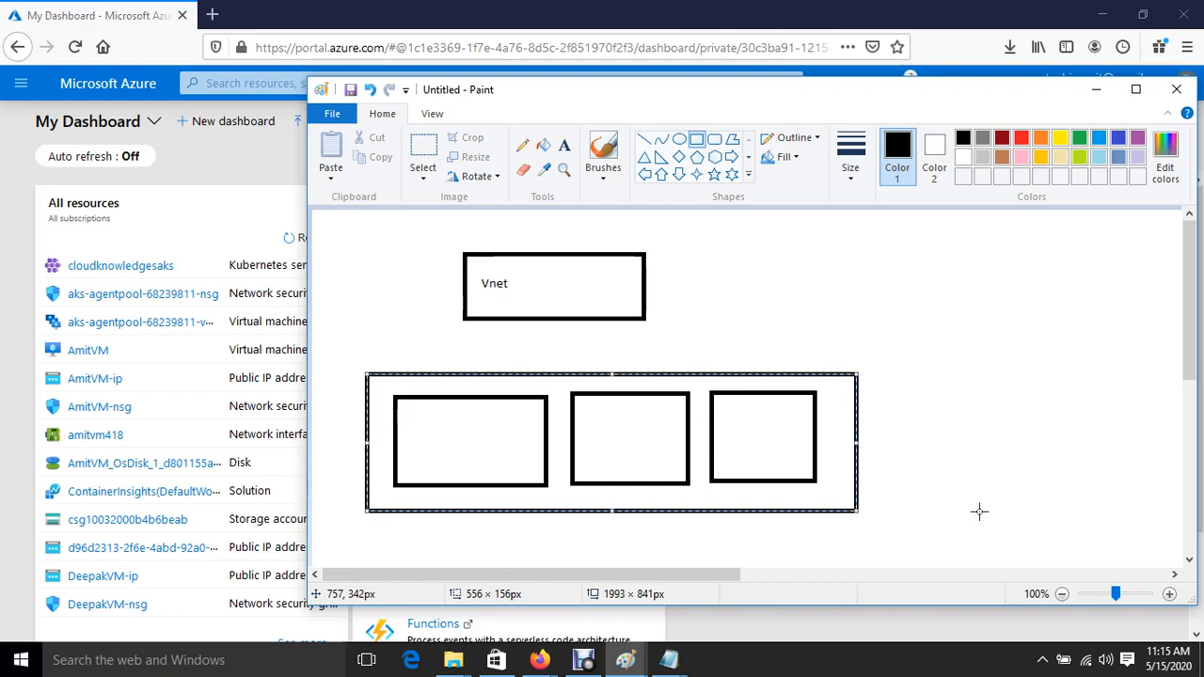
click(928, 475)
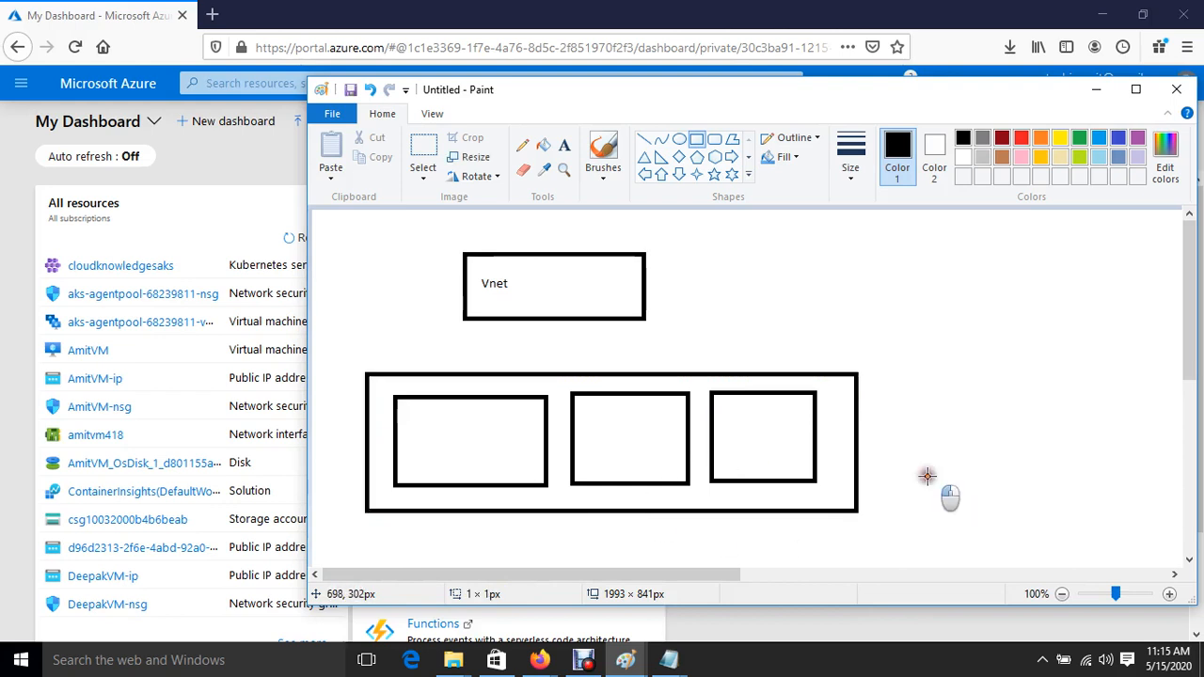
Add the text "kubeadm" above the upper-left corner of the outer rectangle
click(563, 145)
mouse_move(327, 321)
mouse_down()
mouse_move(446, 338)
mouse_move(455, 353)
mouse_up()
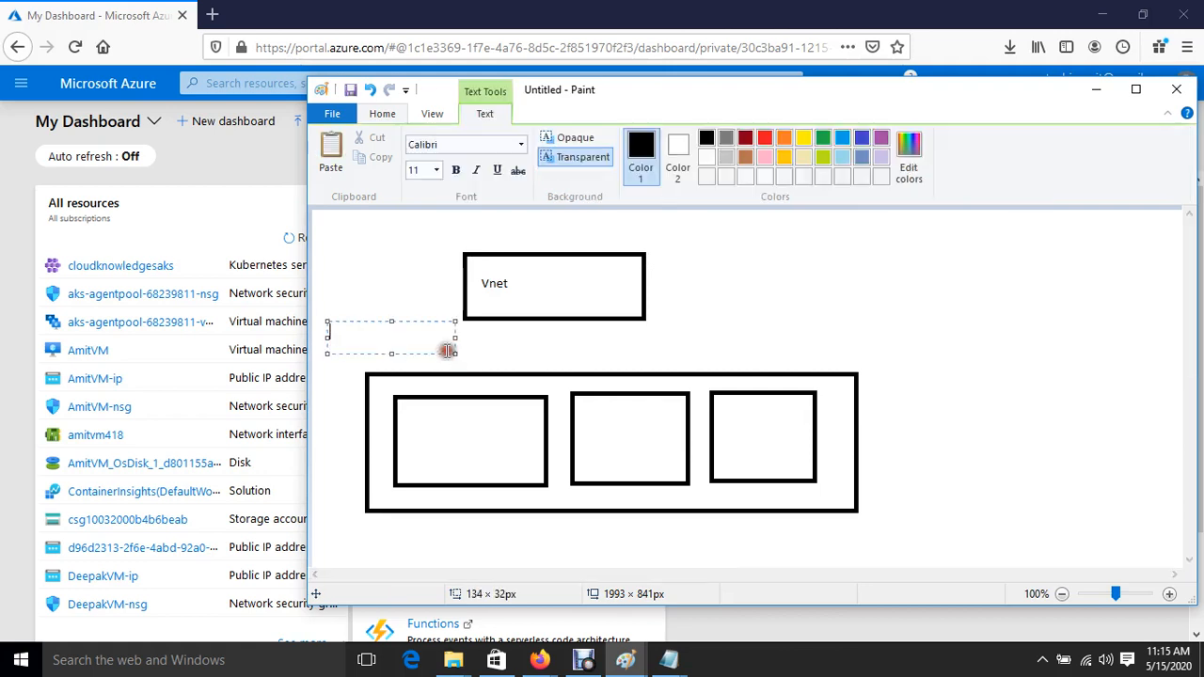
text(kubeadm)
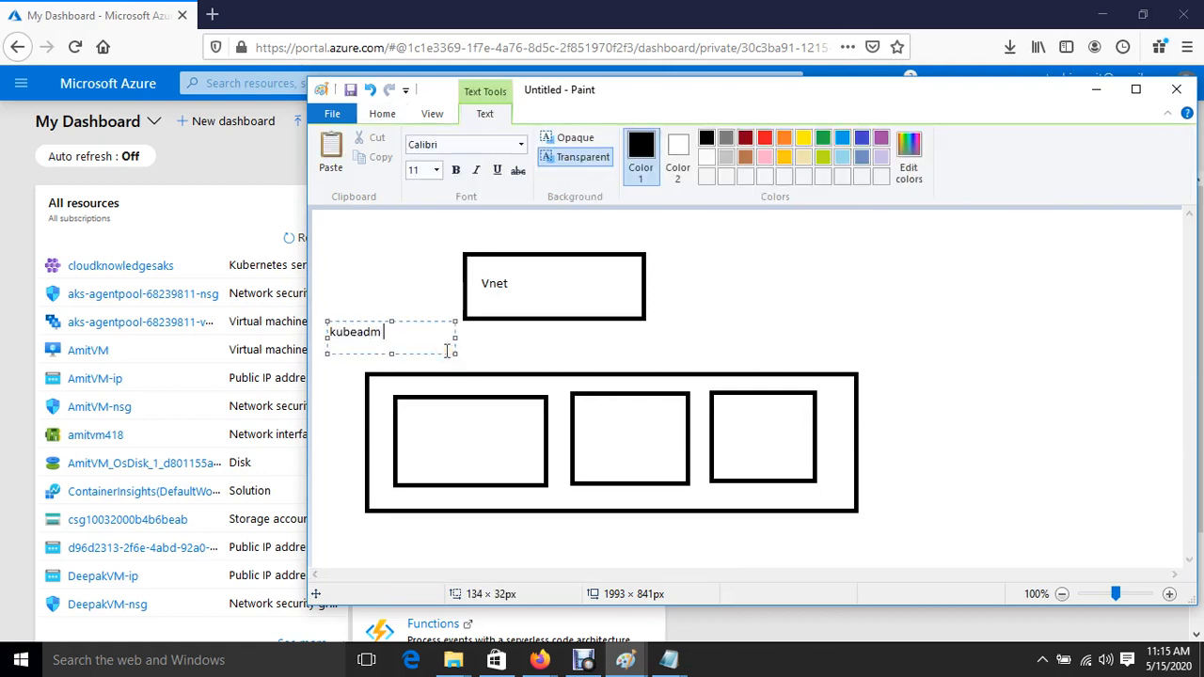
click(921, 459)
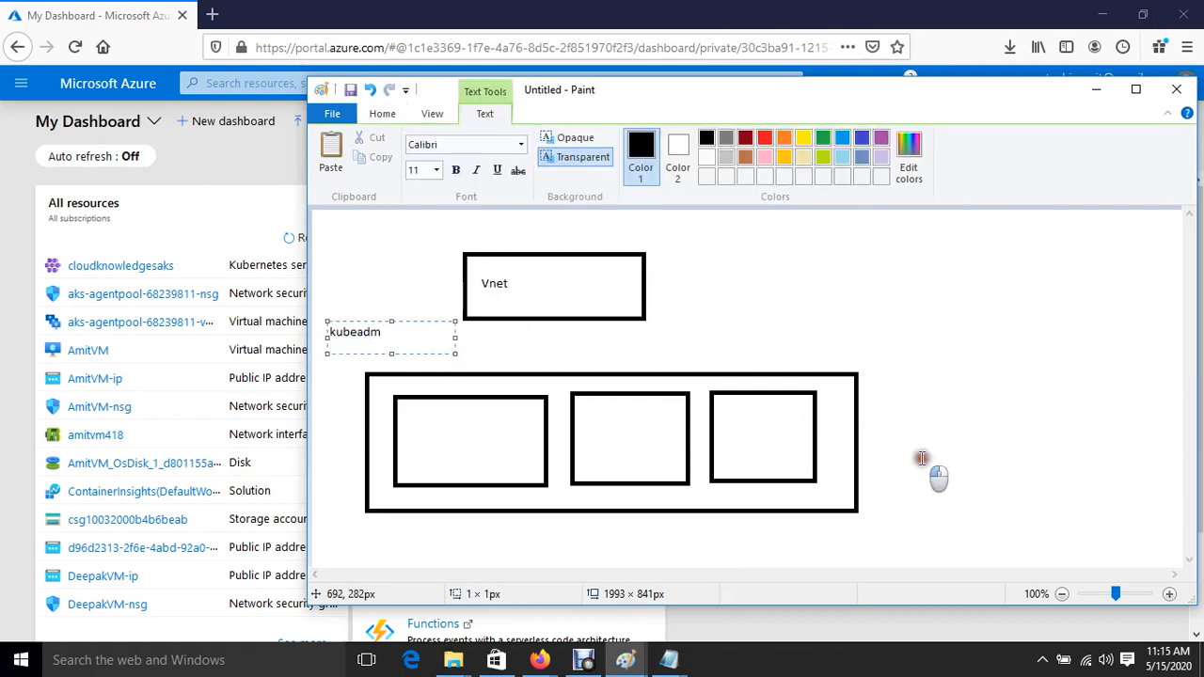
drag(339, 370, 1073, 534)
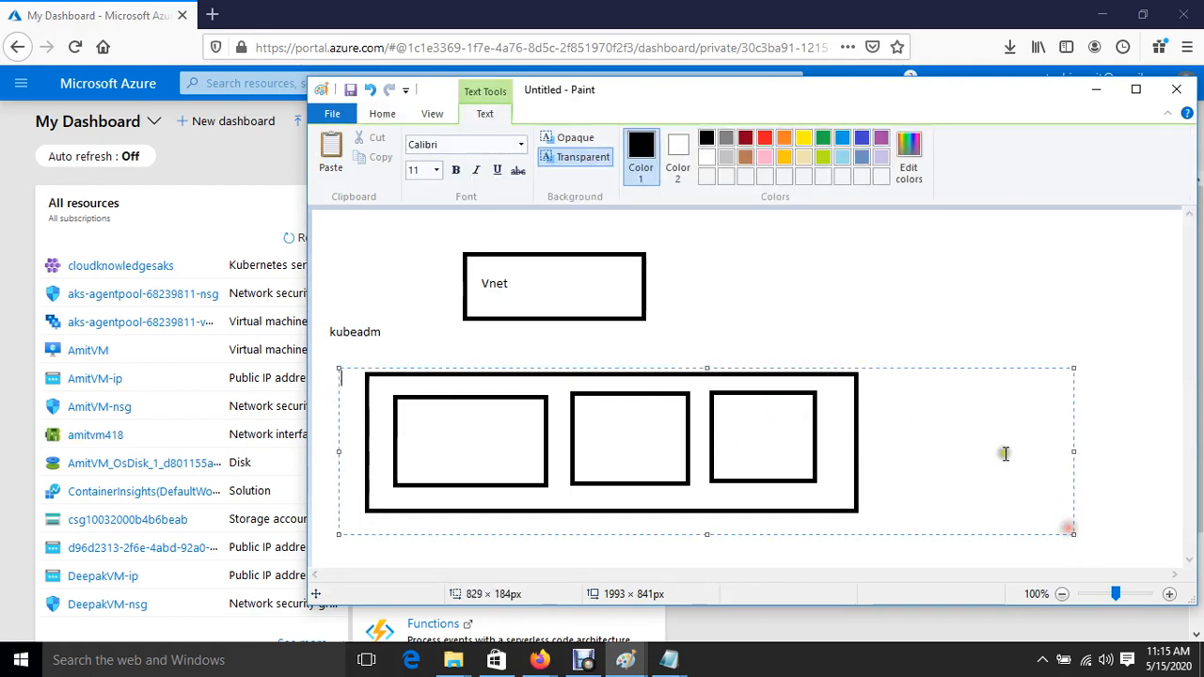
click(818, 323)
mouse_move(336, 381)
mouse_down()
mouse_move(350, 395)
mouse_move(1004, 492)
mouse_up()
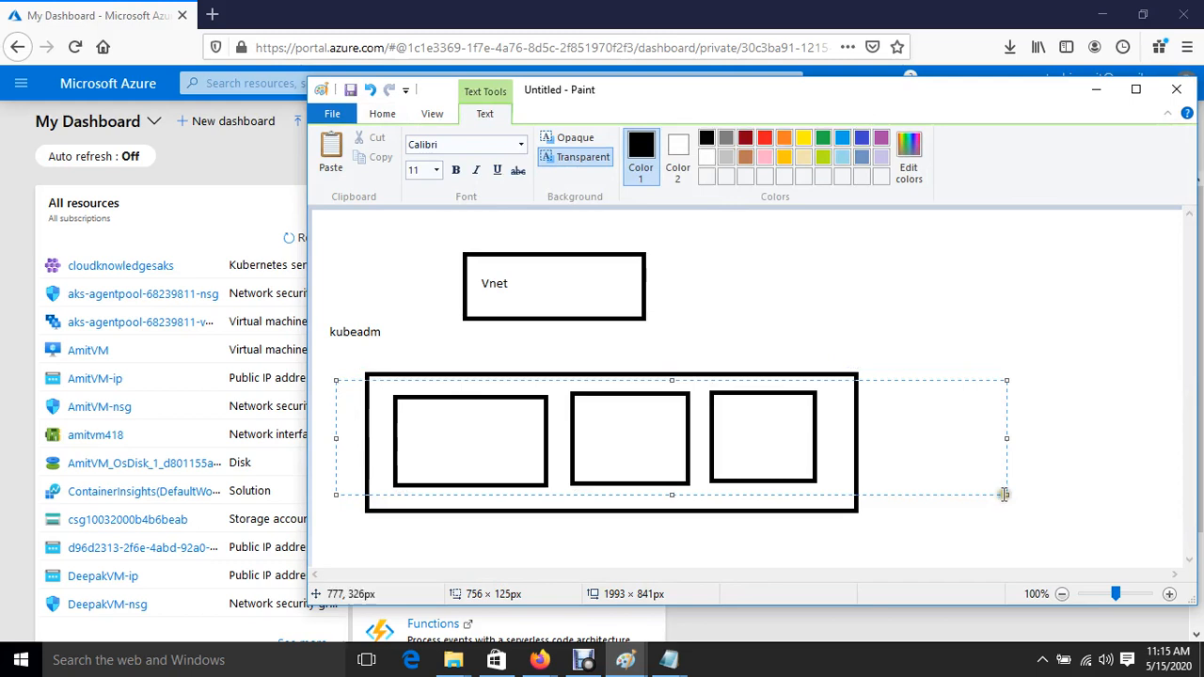
click(843, 531)
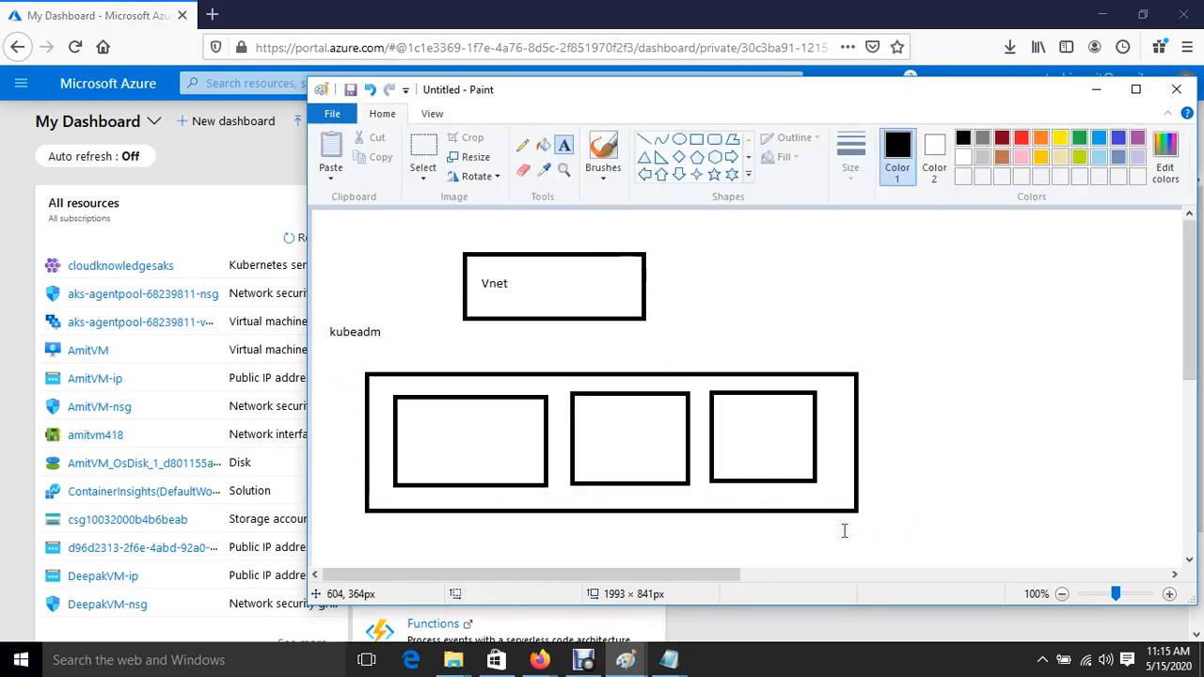
drag(334, 373, 884, 509)
click(982, 512)
drag(312, 219, 961, 532)
click(1032, 514)
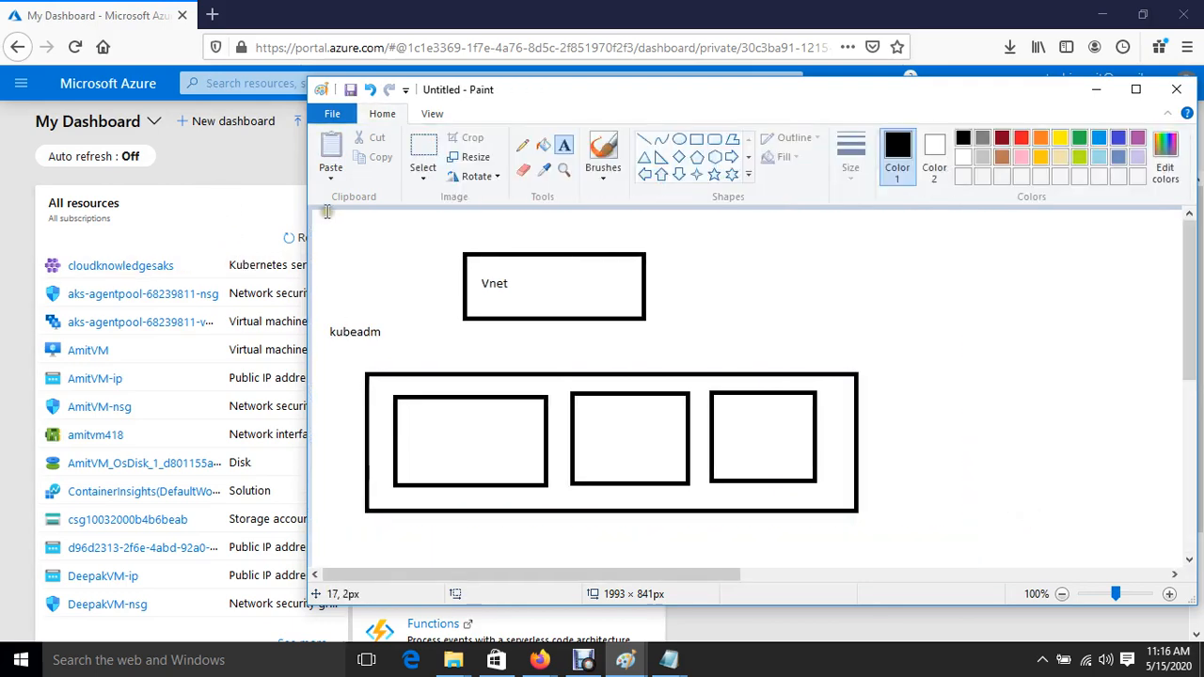
mouse_move(328, 213)
mouse_down()
mouse_move(795, 423)
mouse_move(988, 548)
mouse_up()
click(1061, 504)
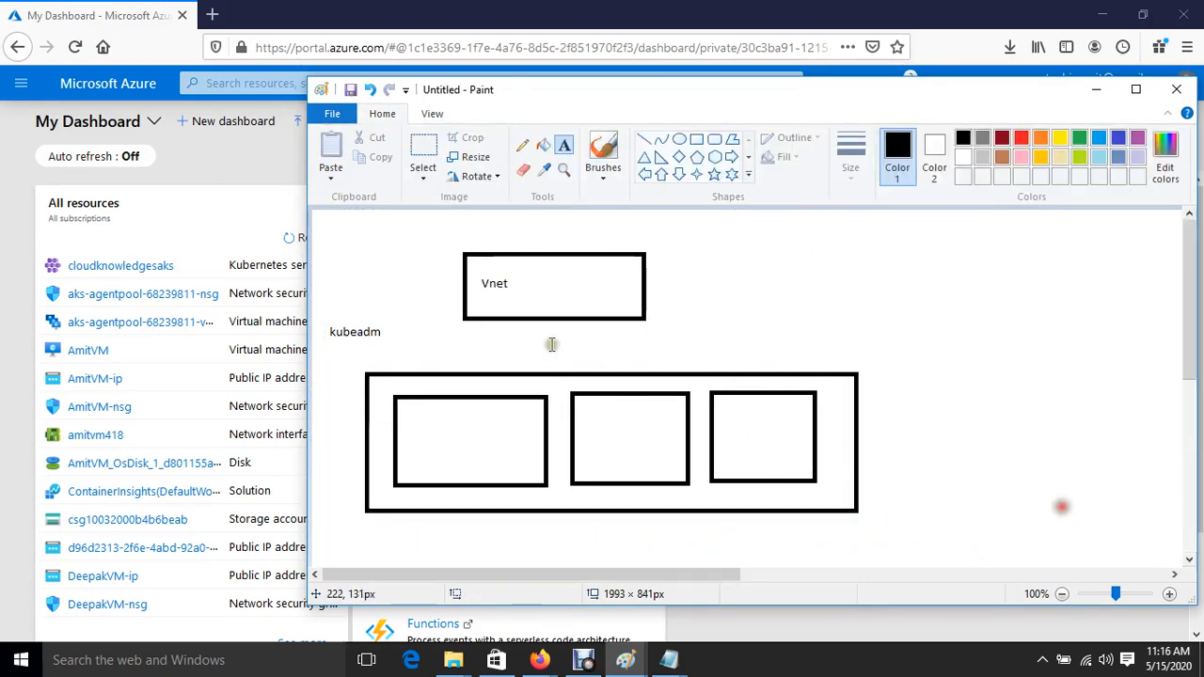
drag(318, 226, 1002, 545)
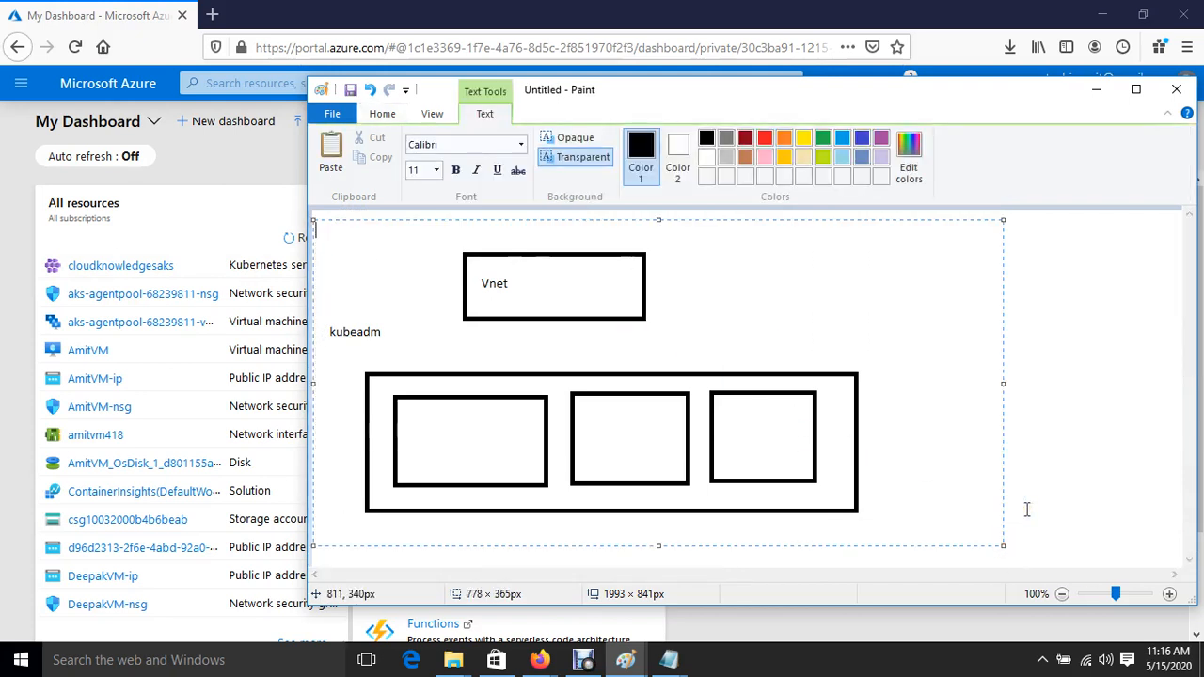
click(1026, 509)
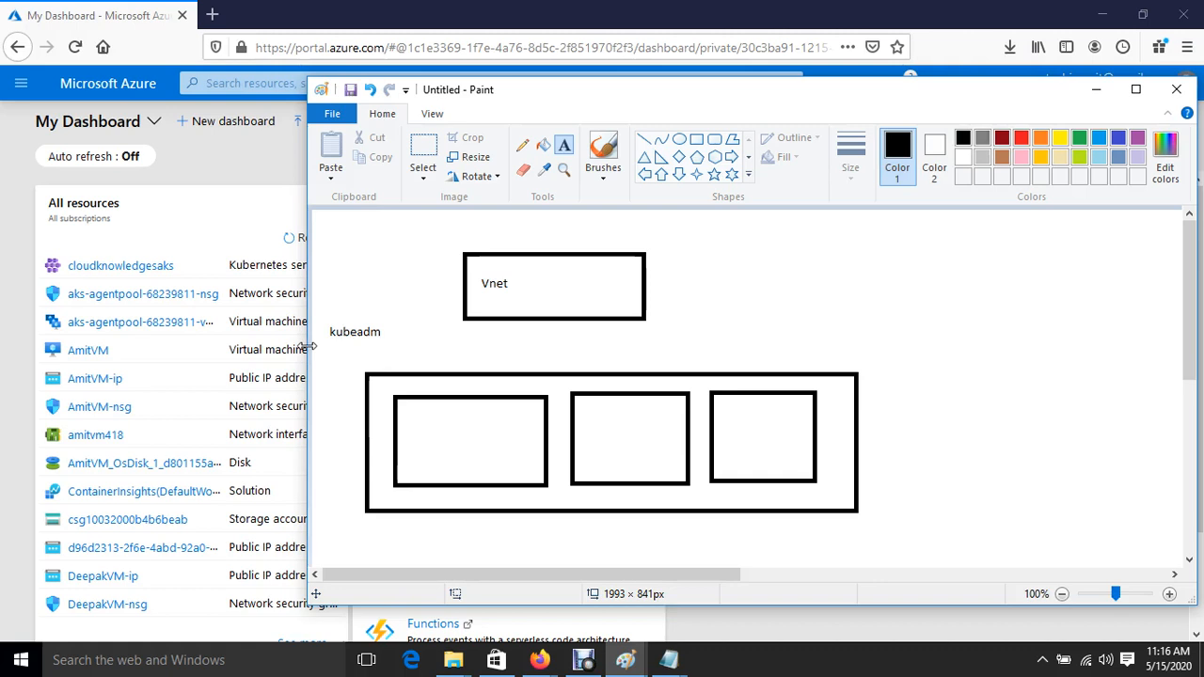
Undo all drawn rectangles and text until the canvas is blank
key(ctrl+z)
key(ctrl+z)
key(ctrl+z)
key(ctrl+z)
key(ctrl+z)
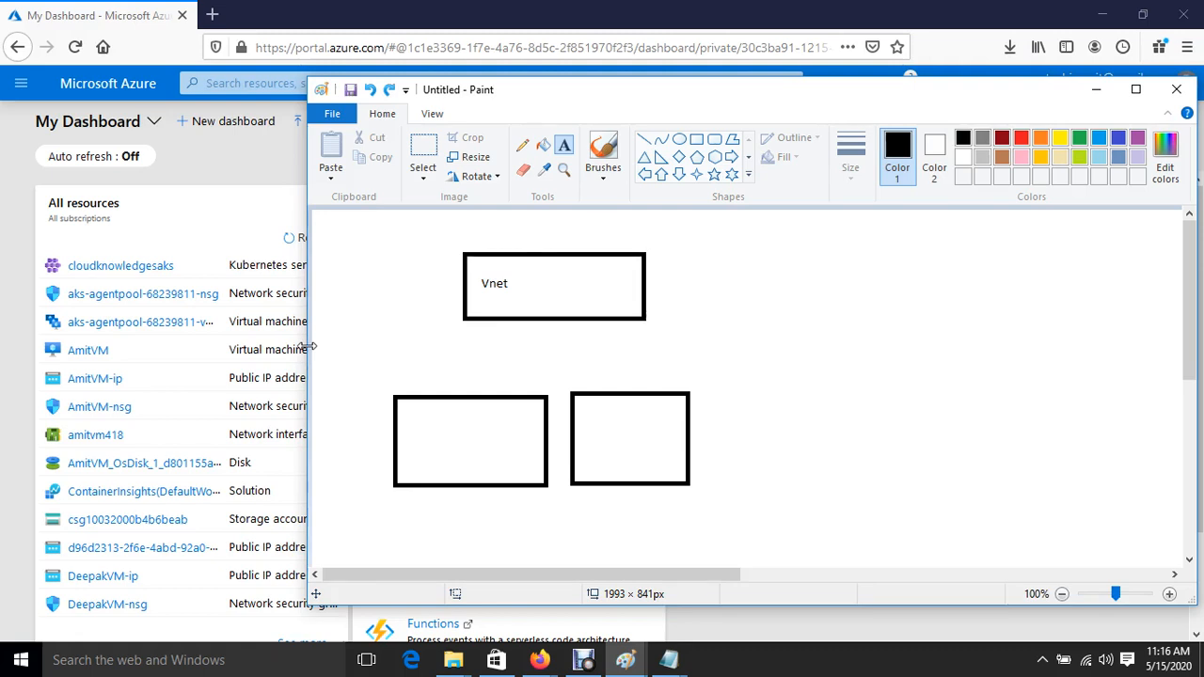
key(ctrl+z)
key(ctrl+z)
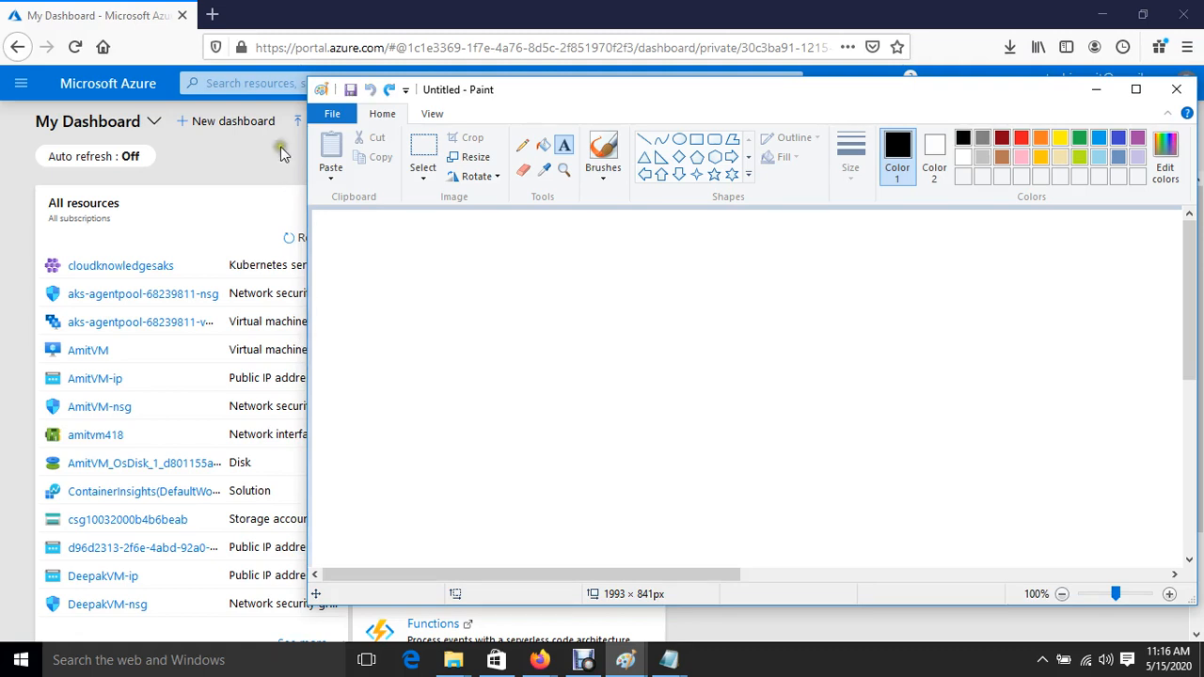
Add a two-line text at the top of the canvas reading "AKS" and "Azure Kubernetes Service"
click(569, 141)
drag(522, 215, 718, 285)
text(AKS)
key(Return)
text(A)
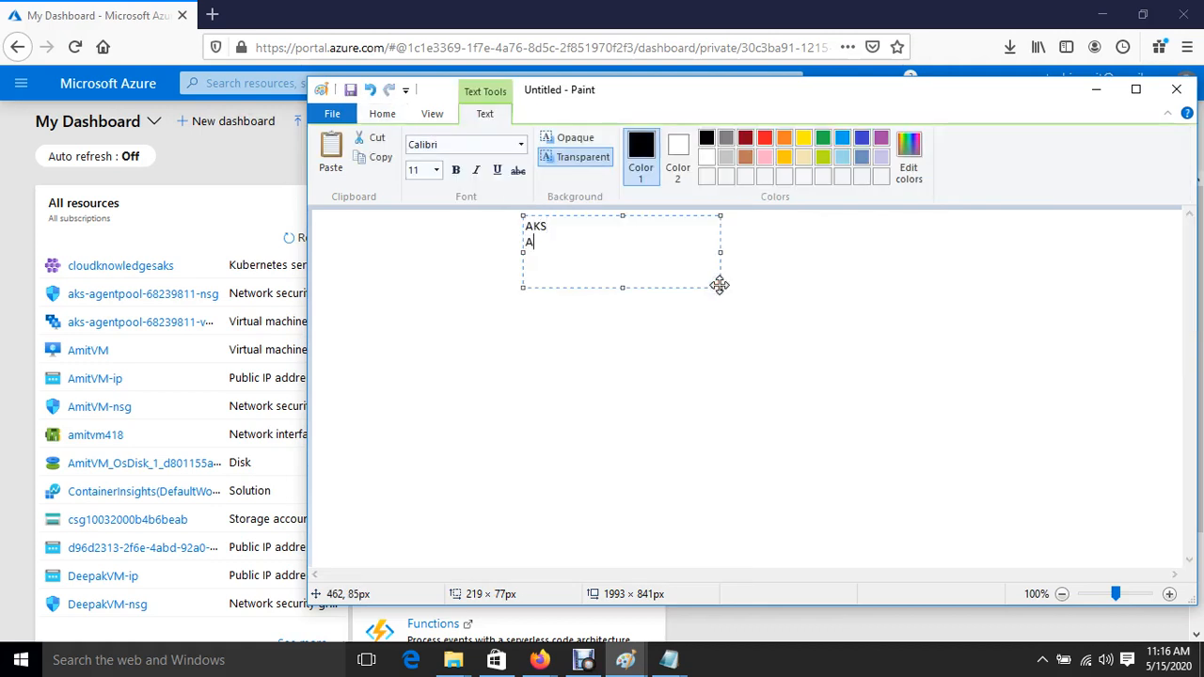
text(zure Kubernetes Se)
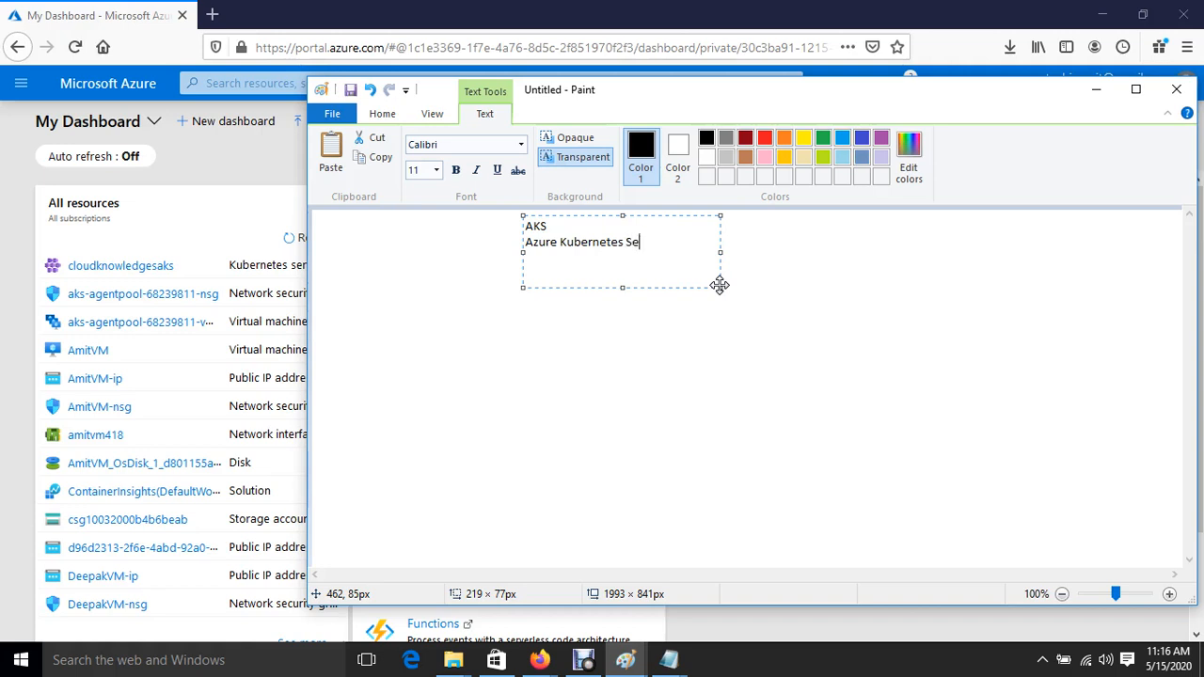
text(rvice)
click(661, 395)
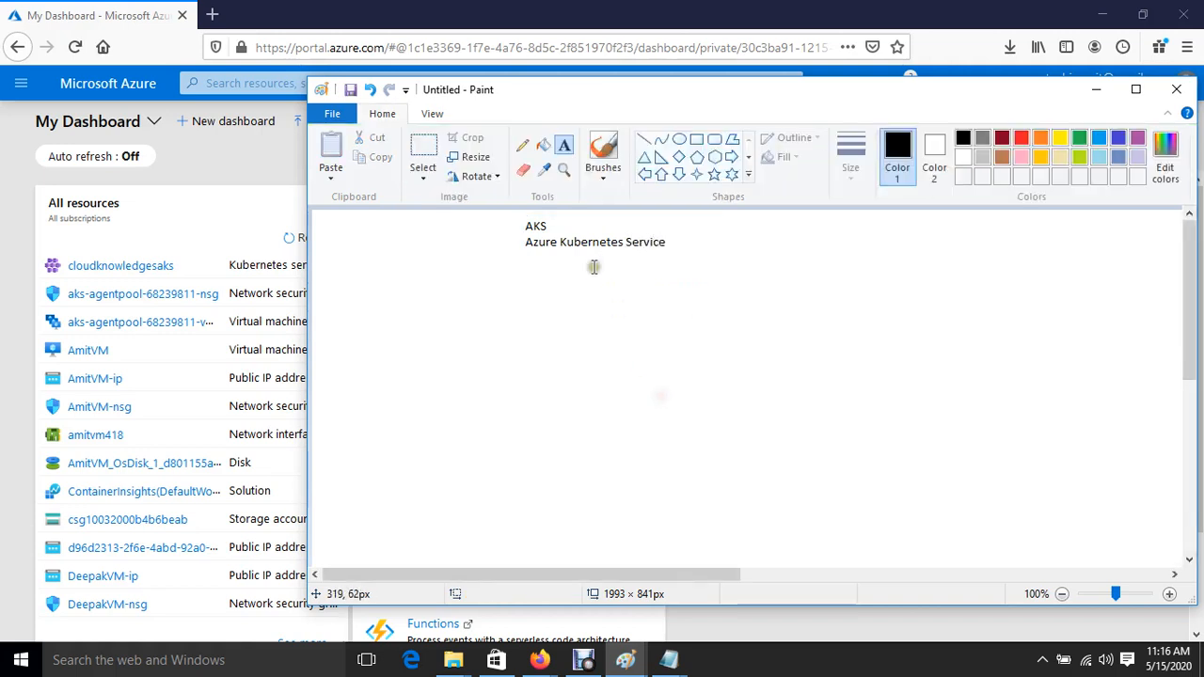
Draw three rectangles side by side within a large outer rectangle, and a wide rectangle about 407 × 52 px between it and the AKS text
click(696, 141)
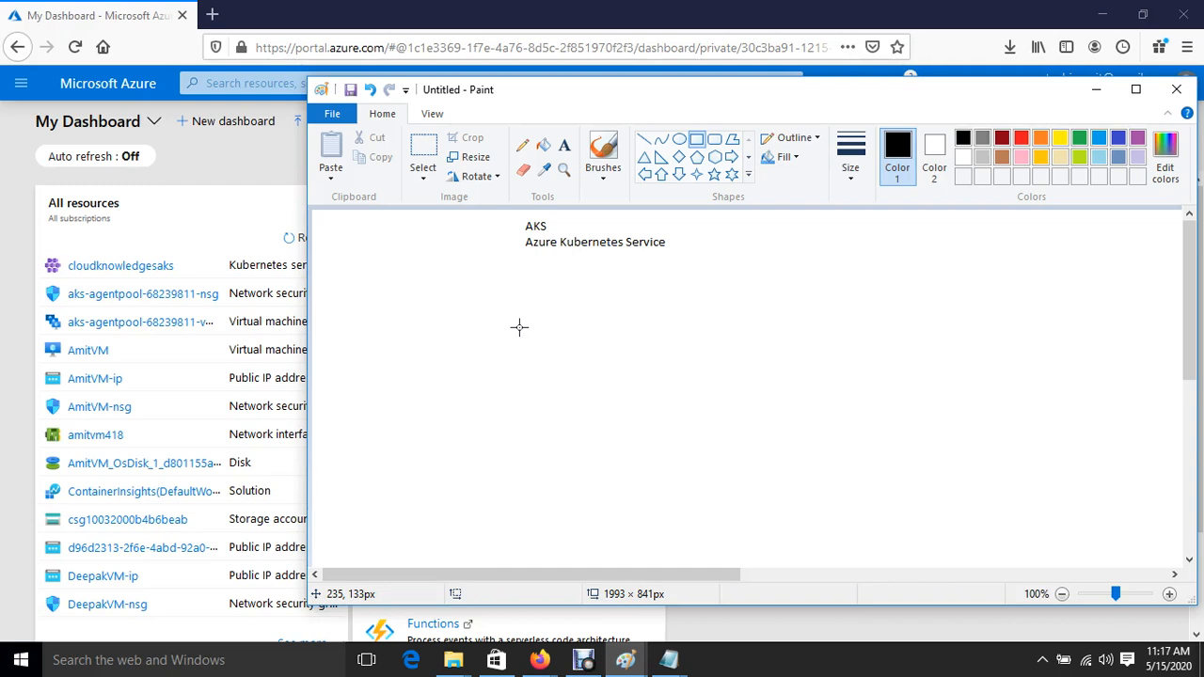
click(700, 139)
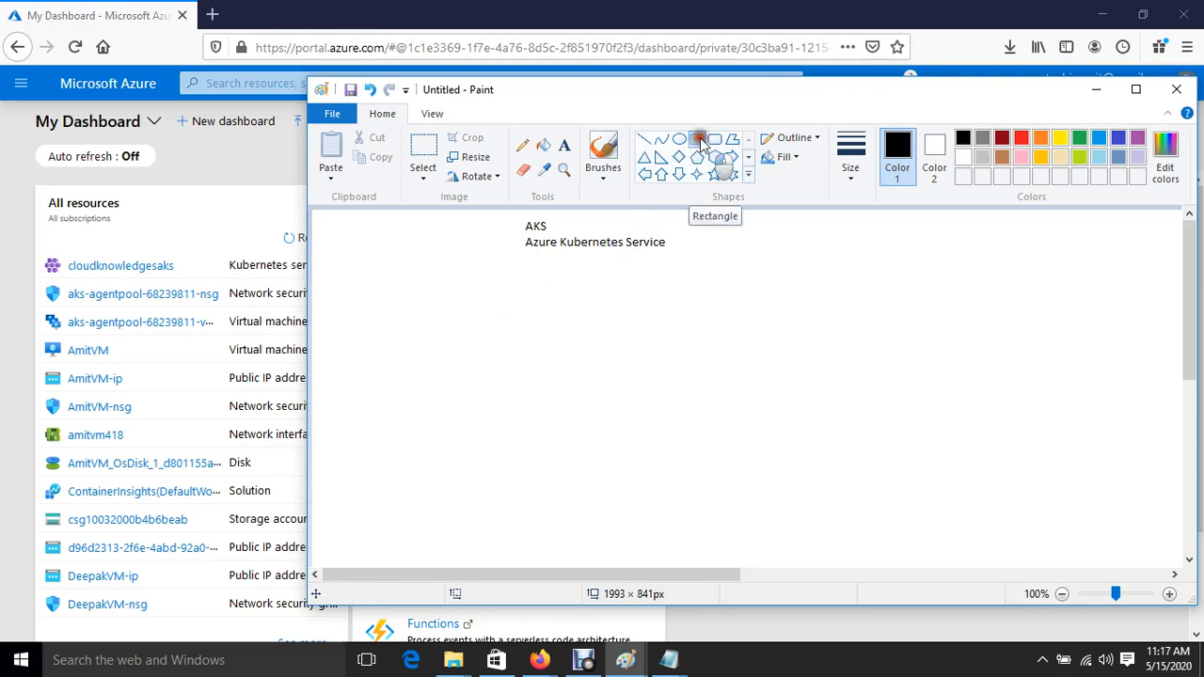
drag(408, 390, 551, 489)
mouse_move(598, 408)
mouse_down()
mouse_move(721, 491)
mouse_move(720, 477)
mouse_up()
drag(780, 398, 909, 502)
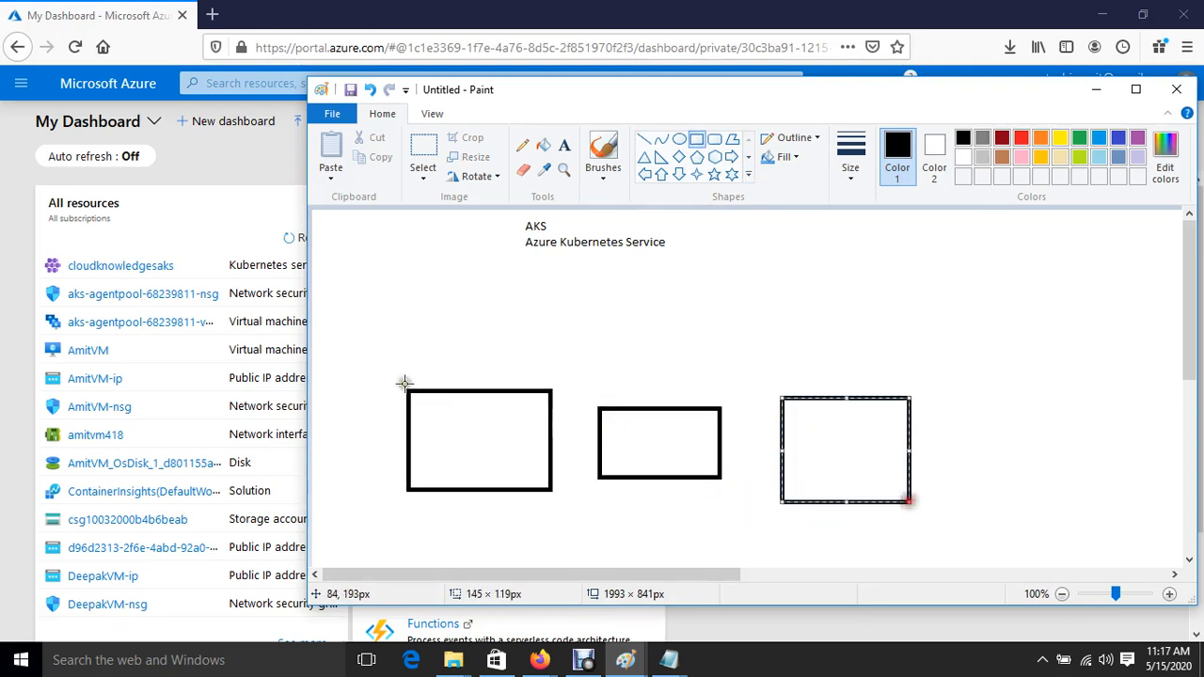
mouse_move(361, 349)
mouse_down()
mouse_move(1035, 555)
mouse_move(1019, 550)
mouse_up()
drag(451, 272, 811, 317)
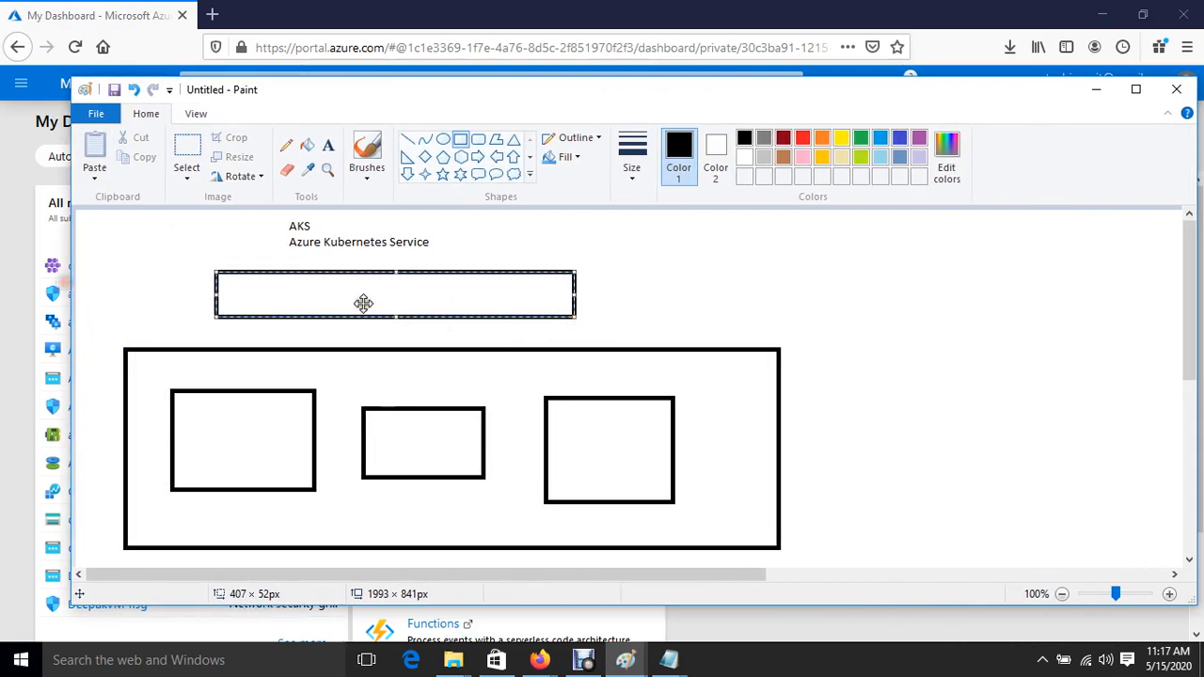
click(978, 479)
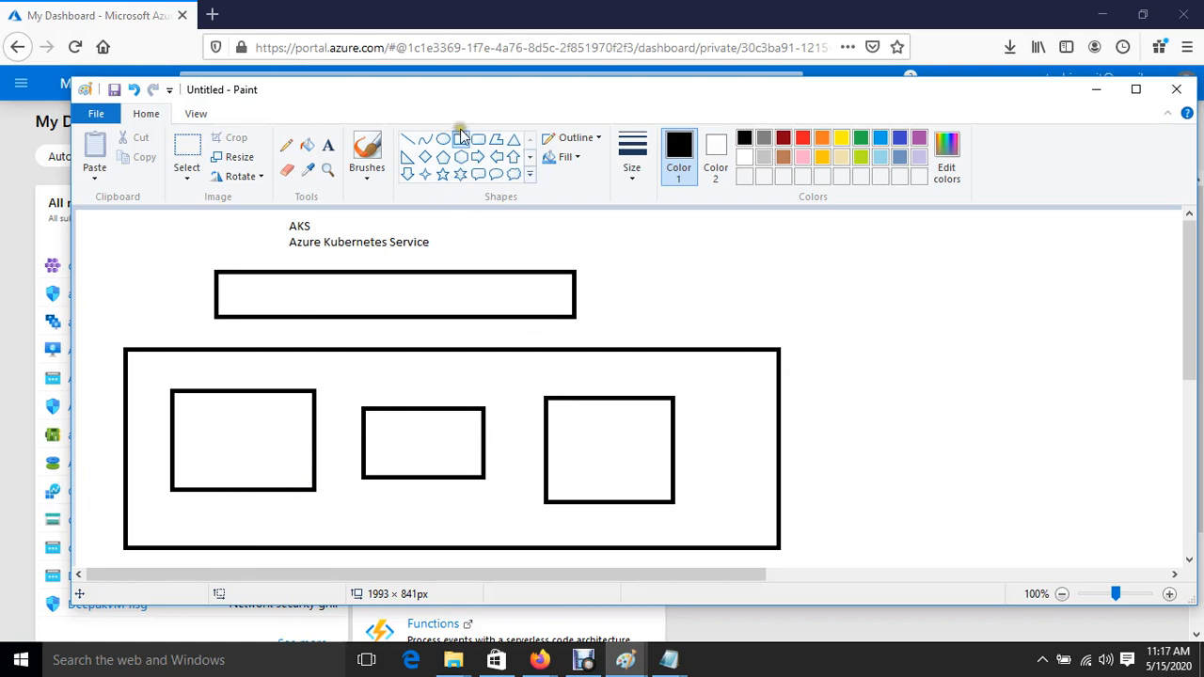
Draw a rectangle about 234 × 189 px to the right of the large outer rectangle and label it "Azure CLI"
drag(927, 352, 1133, 515)
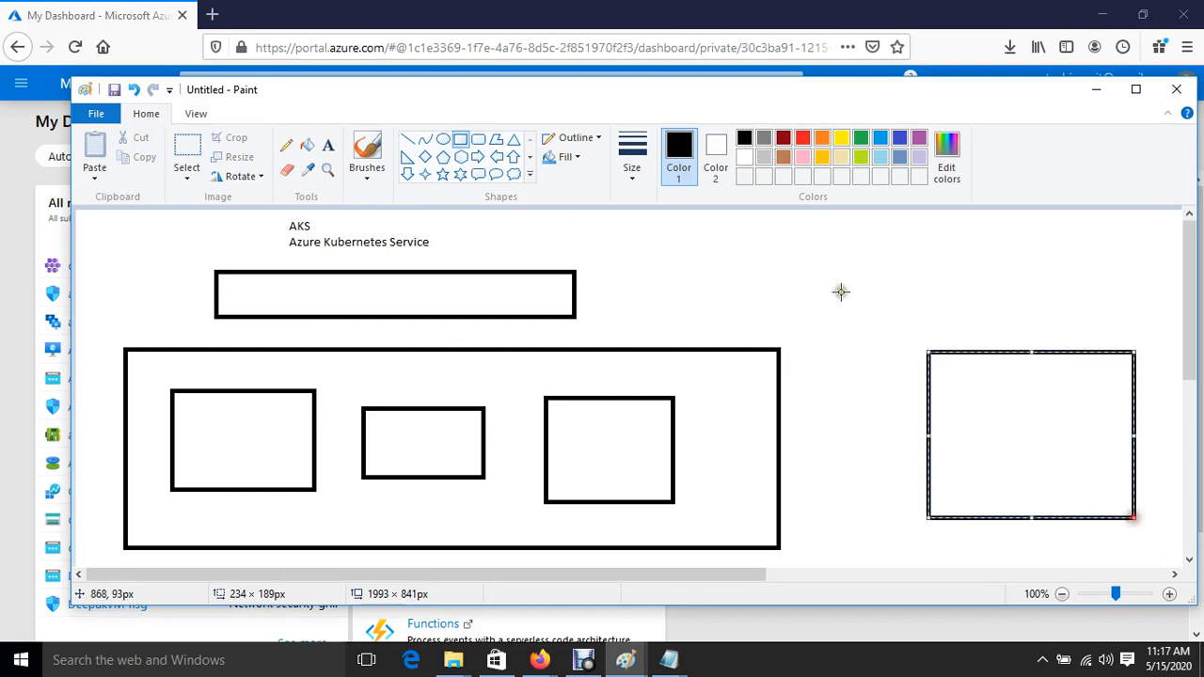
click(328, 146)
drag(957, 377, 1068, 461)
text(Azure CLI)
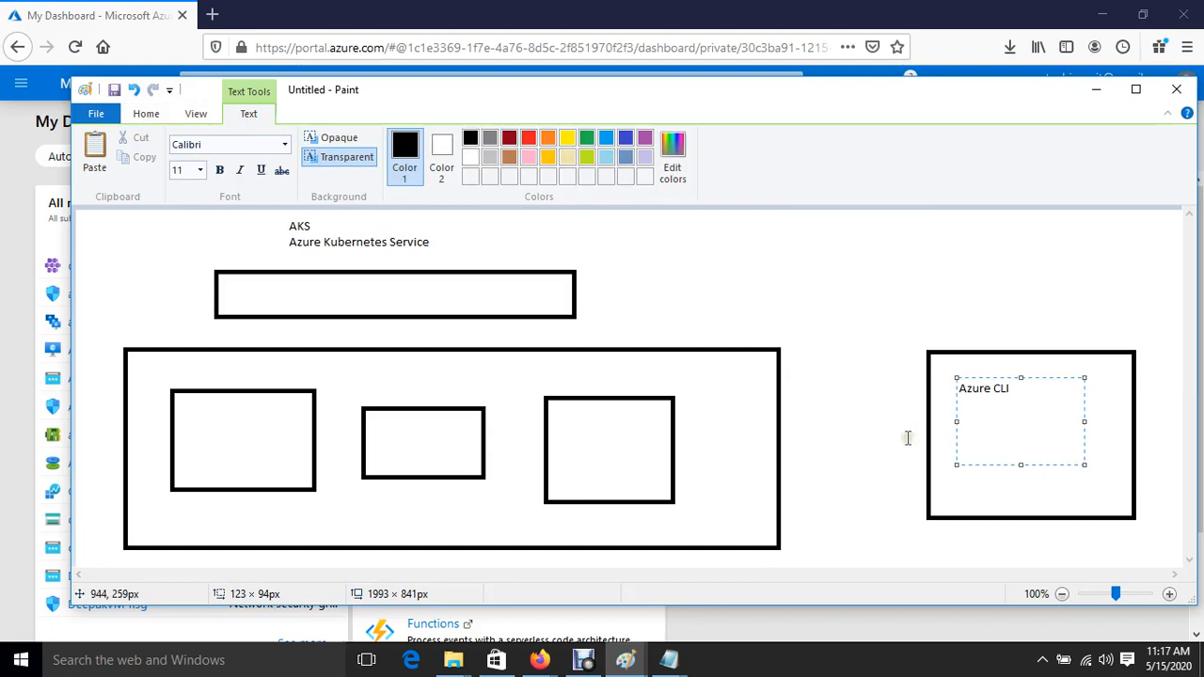
click(881, 448)
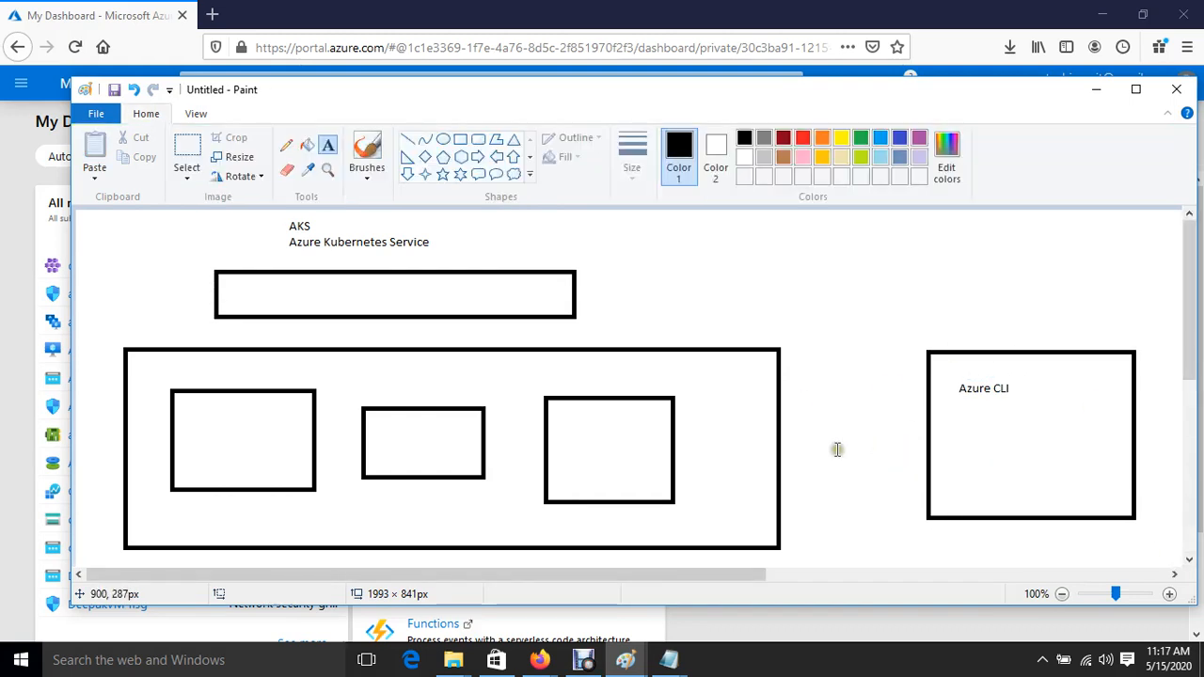
click(408, 138)
mouse_move(573, 303)
mouse_down()
mouse_move(995, 367)
mouse_move(987, 348)
mouse_up()
key(ctrl+z)
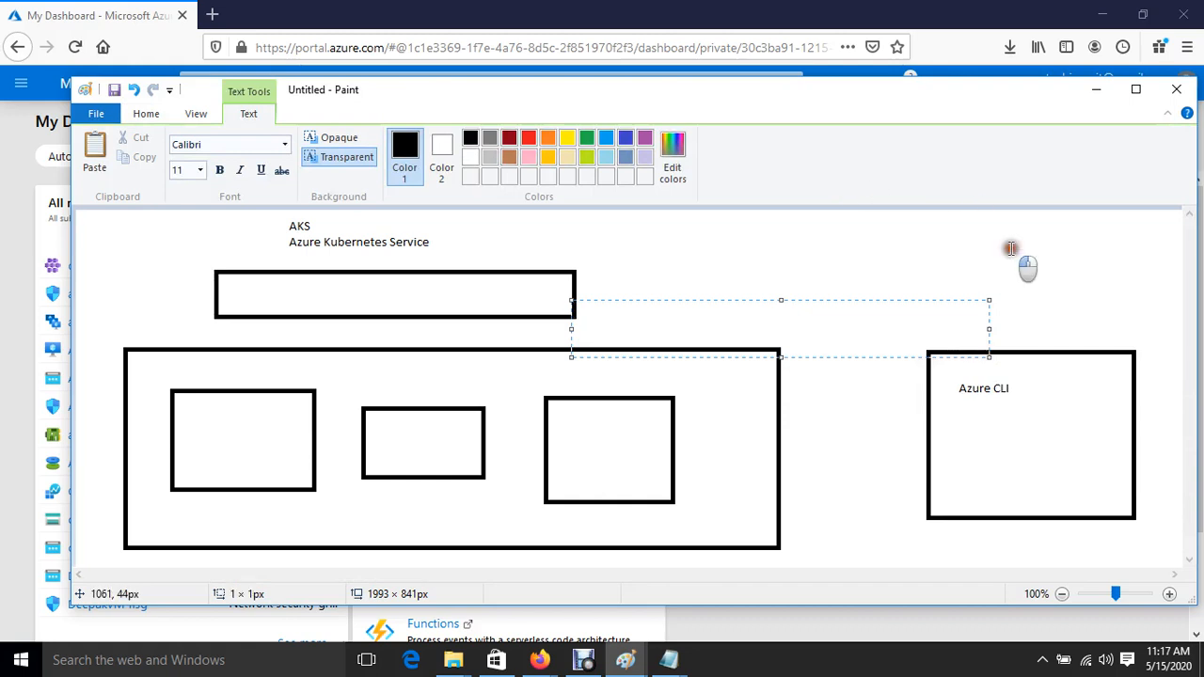
key(Escape)
Draw a diagonal line from the wide upper rectangle to the Azure CLI box and a near-horizontal line about 240 px long across that box
click(425, 138)
drag(573, 301, 1148, 422)
click(408, 138)
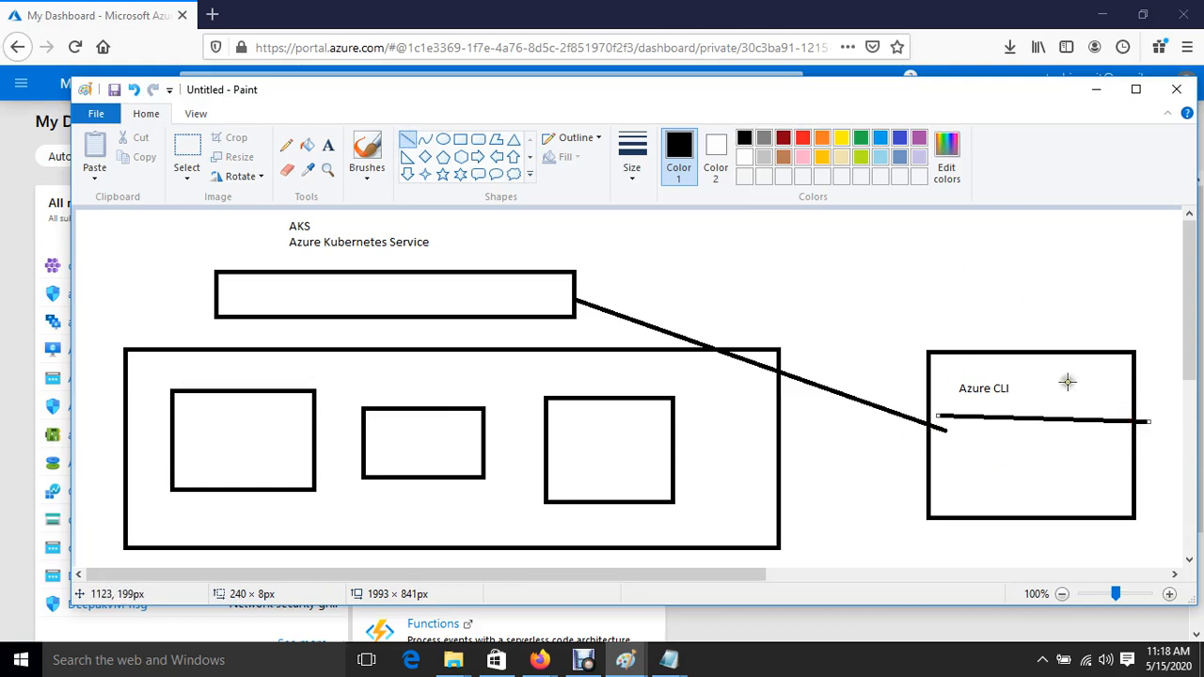
Draw a second near-horizontal line about 207 px long in the Azure CLI box and a rising line about 318 × 32 px from the wide upper rectangle
drag(942, 430, 1135, 438)
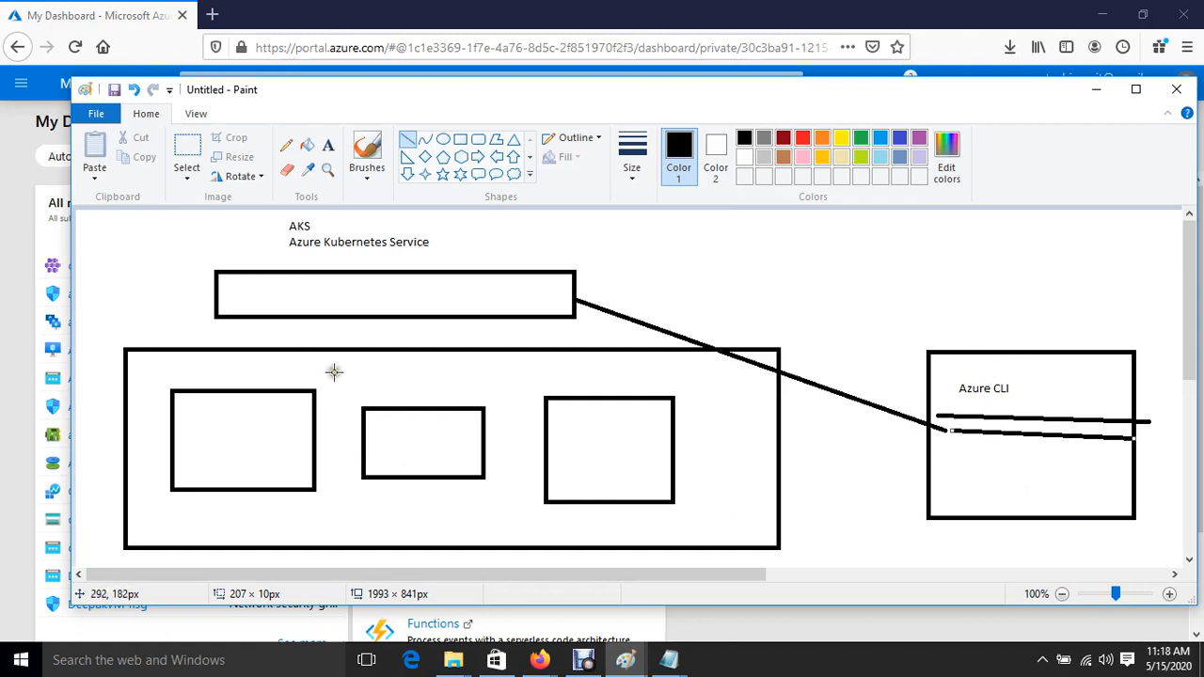
click(411, 139)
drag(572, 297, 850, 270)
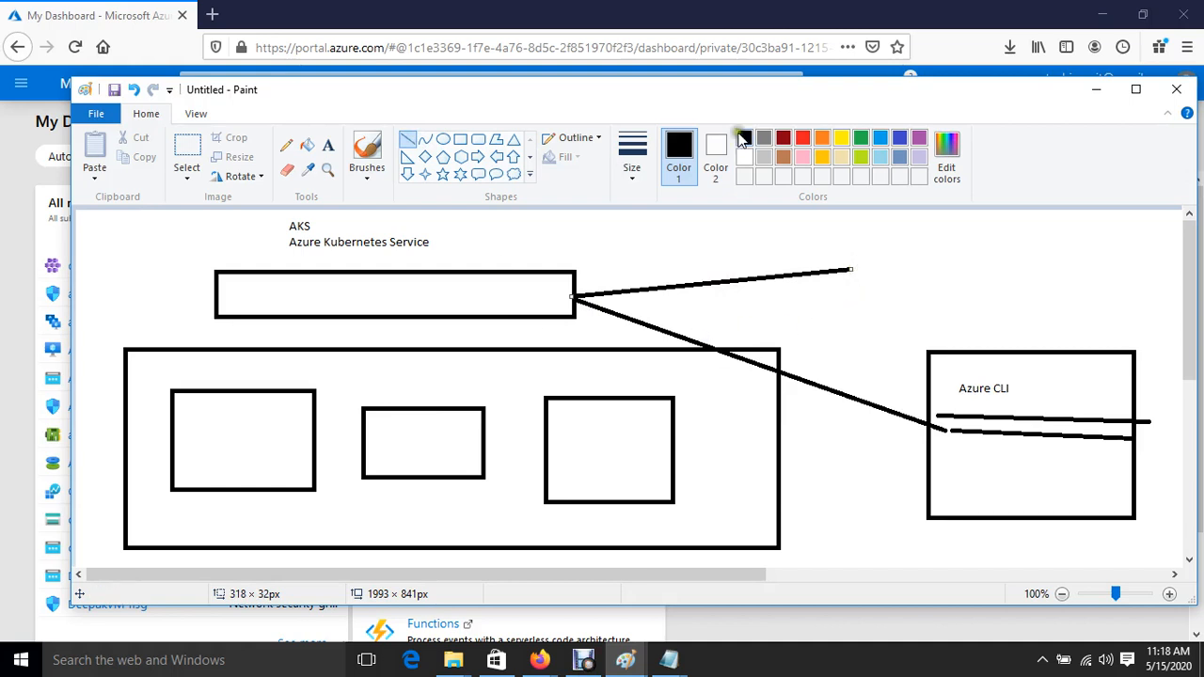
Draw a rectangle about 197 × 78 px above the Azure CLI box and label it "GIT HUB"
click(462, 140)
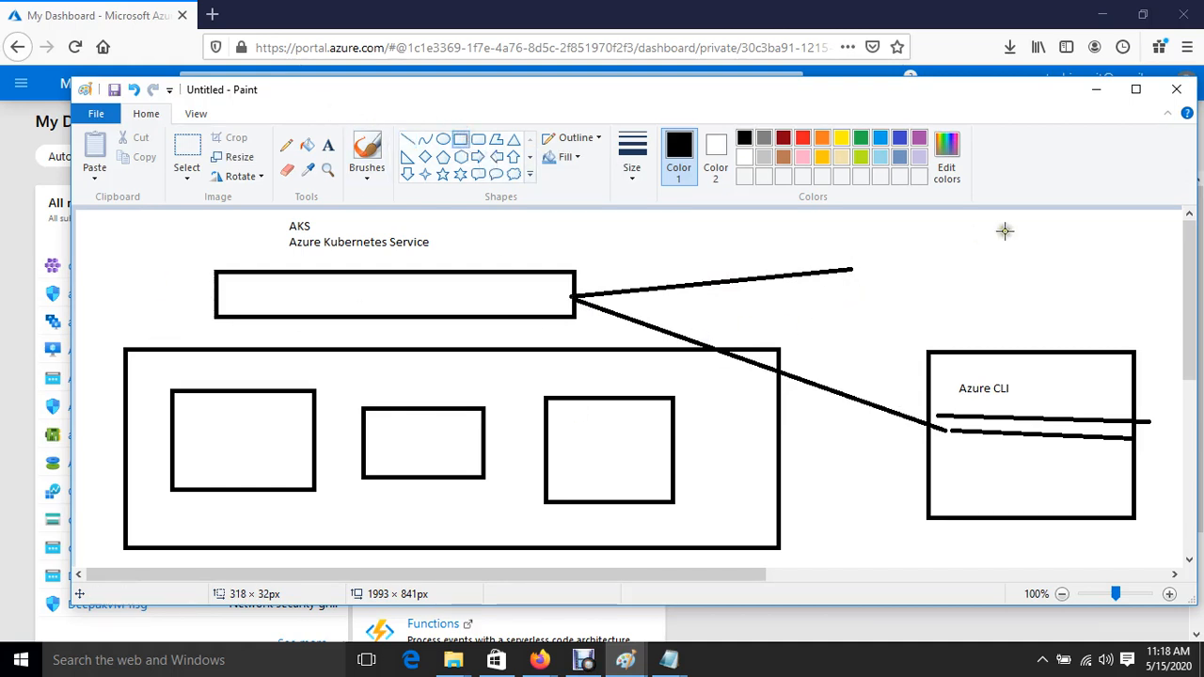
drag(897, 227, 1069, 294)
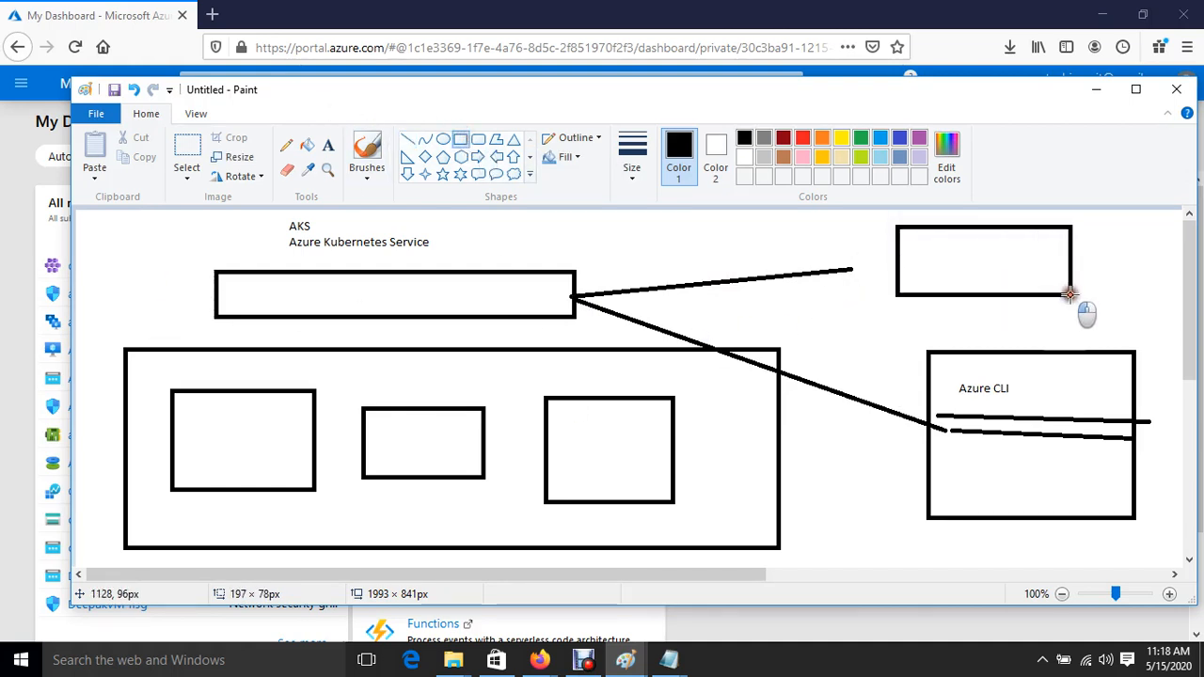
click(327, 145)
click(908, 239)
drag(913, 241, 1027, 280)
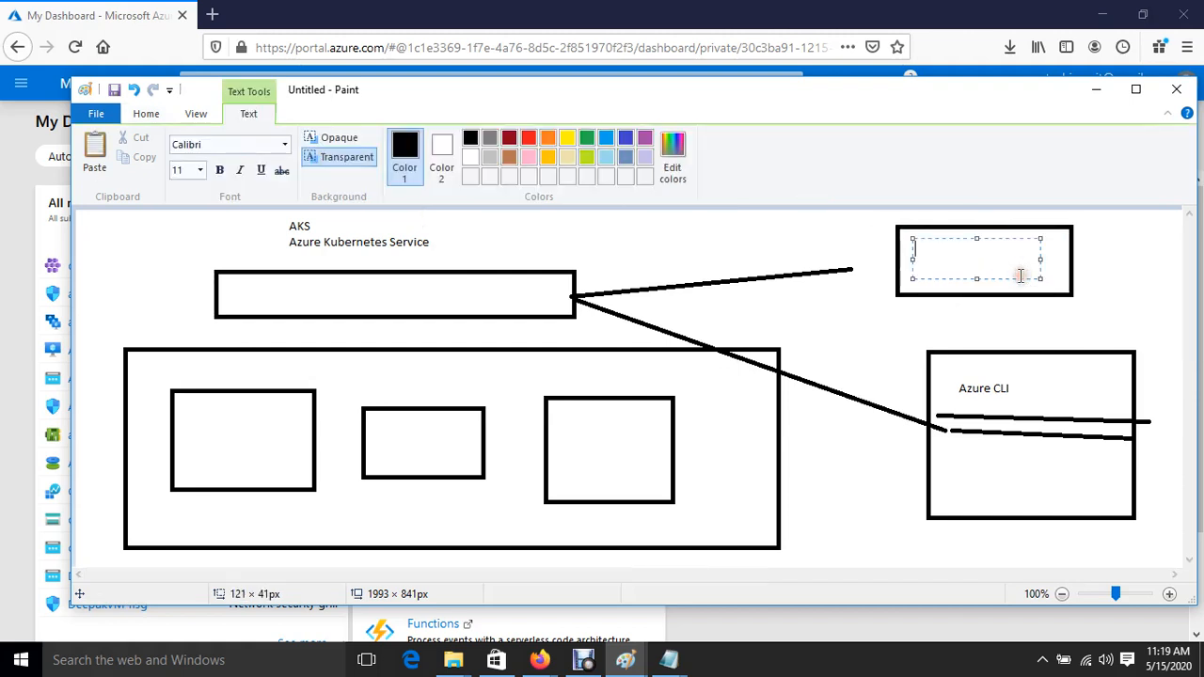
text(GIT HUB)
click(838, 461)
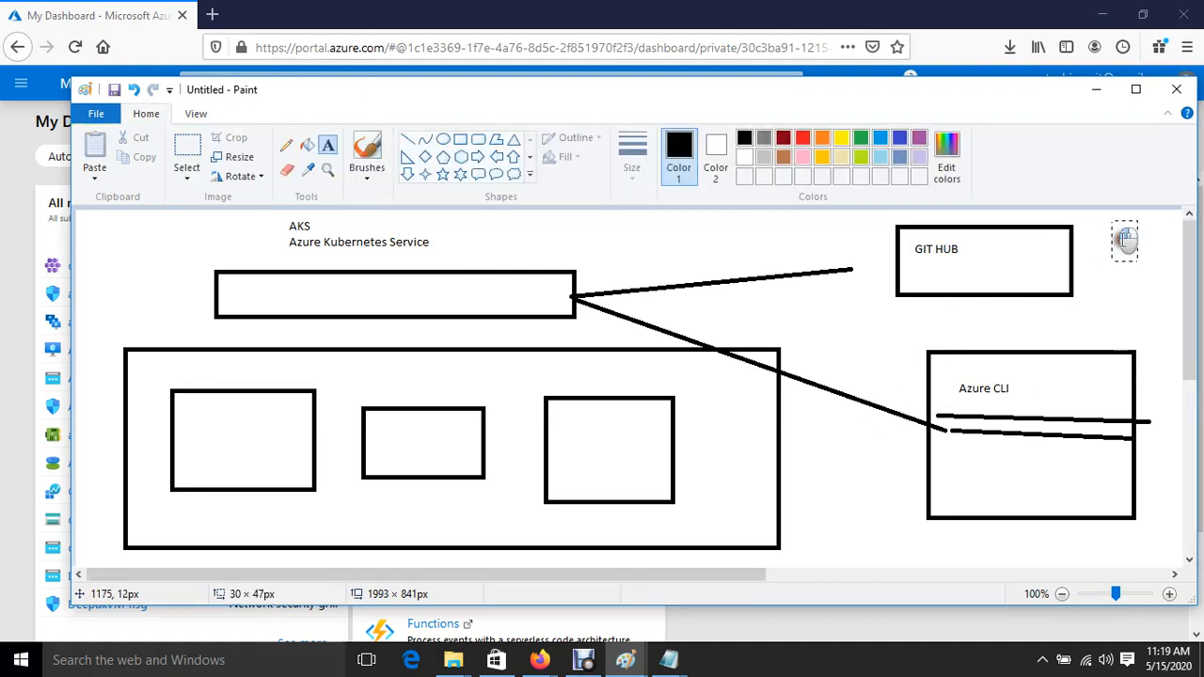
Draw a line about 345 × 38 px from the GIT HUB box to the wide upper rectangle
drag(1110, 218, 1172, 301)
click(849, 342)
click(406, 138)
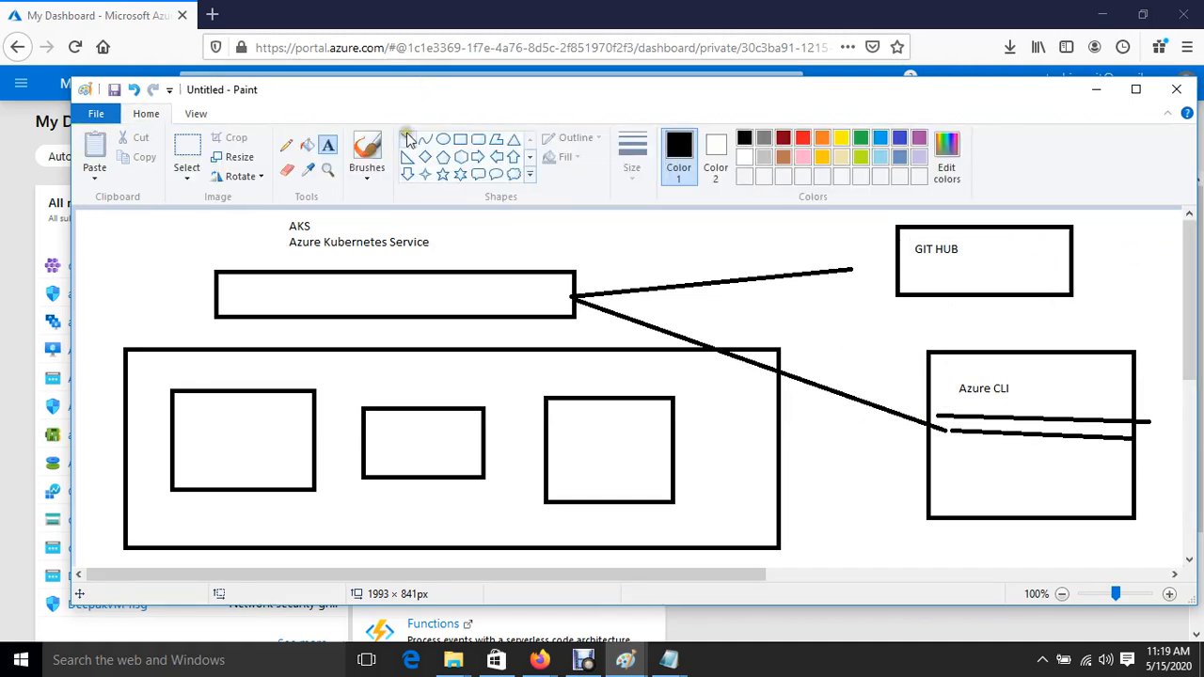
drag(892, 268, 571, 299)
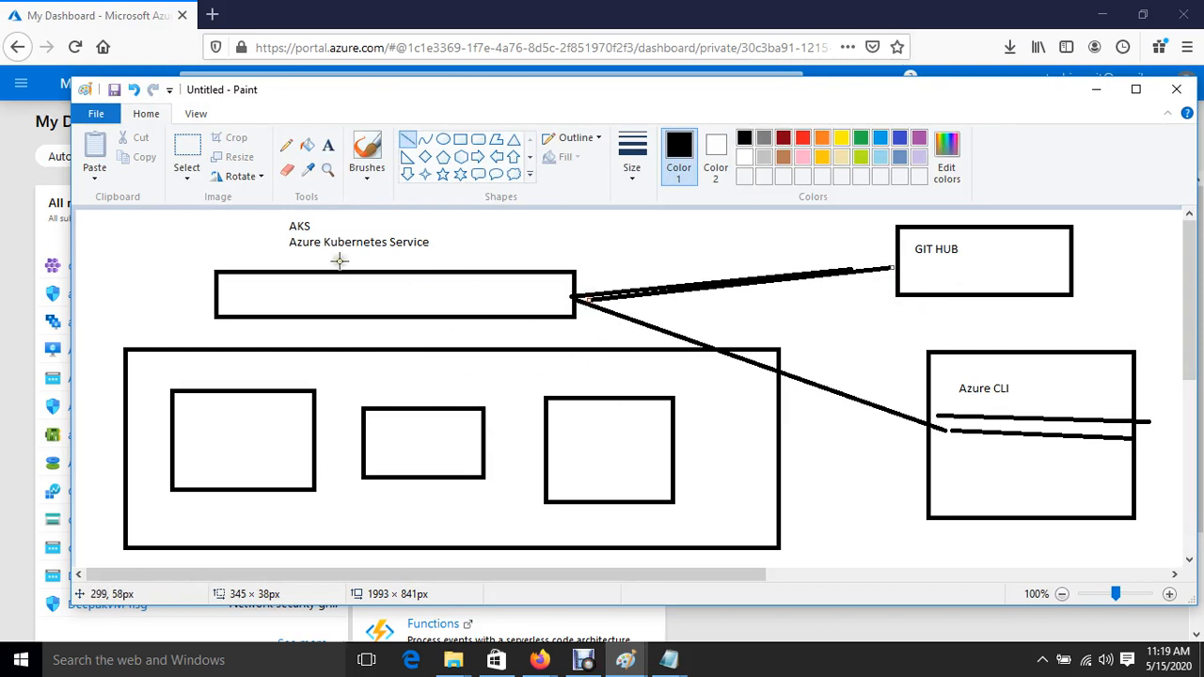
Add a boxed "Azure DevOPS" label beside the GIT HUB box and connect it to the wide upper rectangle with a line about 169 × 74 px
click(328, 144)
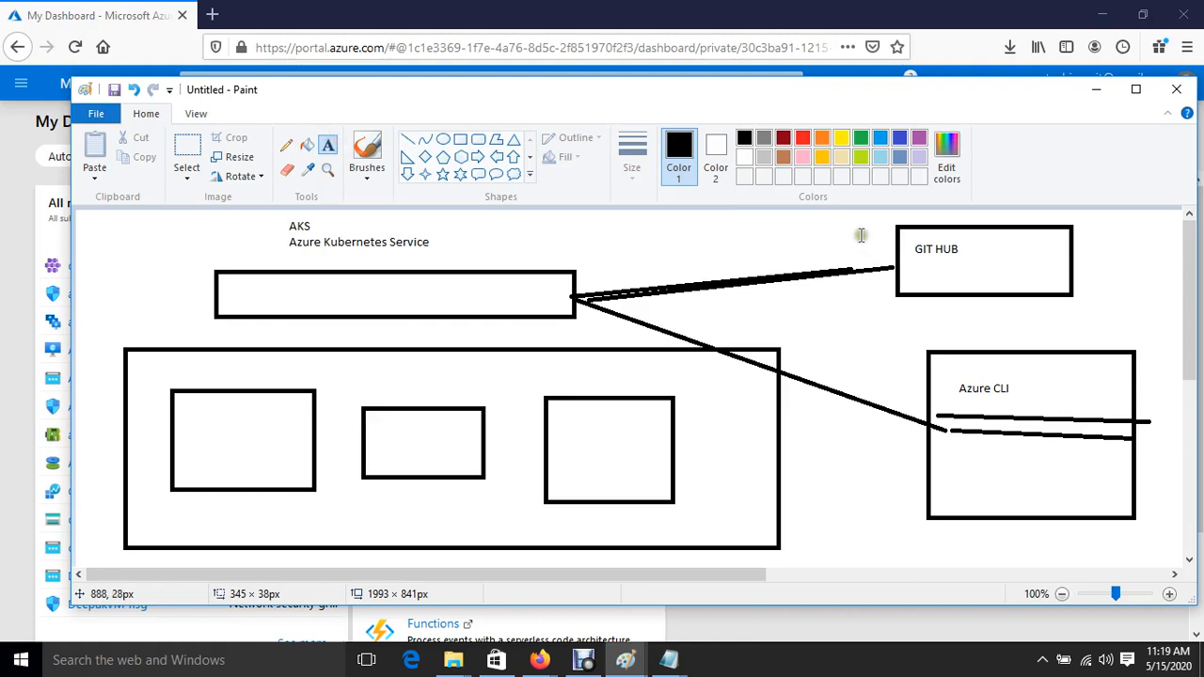
mouse_move(750, 221)
mouse_down()
mouse_move(782, 244)
mouse_move(847, 252)
mouse_up()
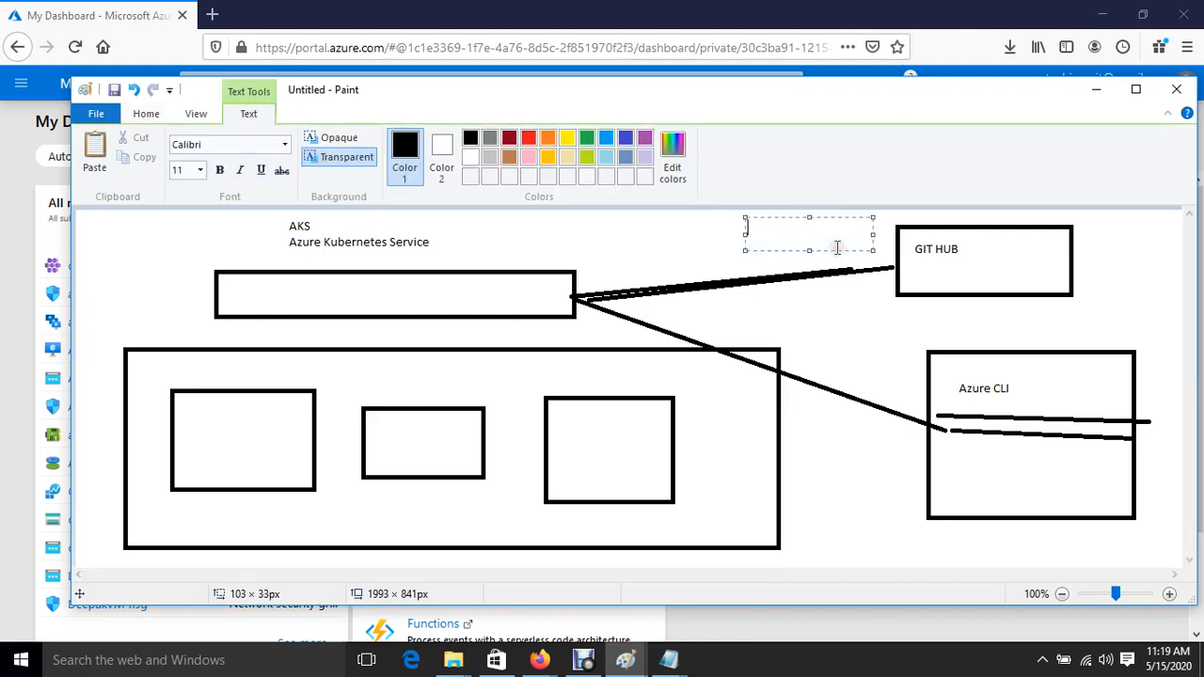
text(Azure DevOPS)
click(826, 347)
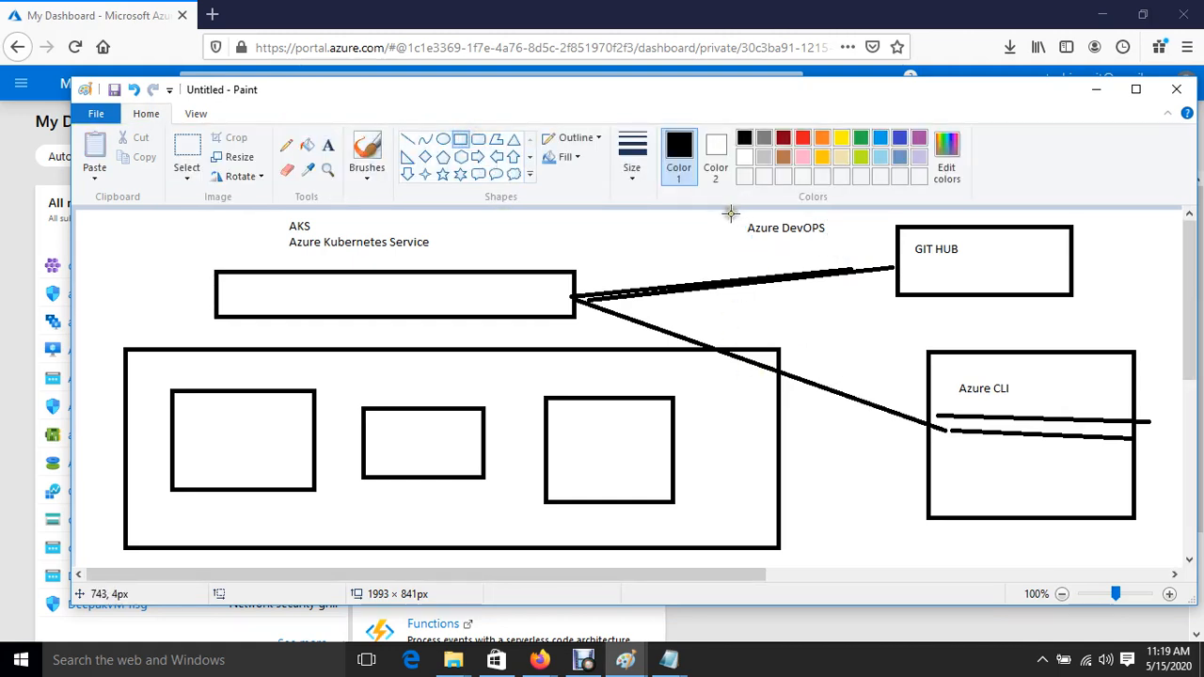
mouse_move(731, 215)
mouse_down()
mouse_move(835, 265)
mouse_move(888, 261)
mouse_up()
click(864, 324)
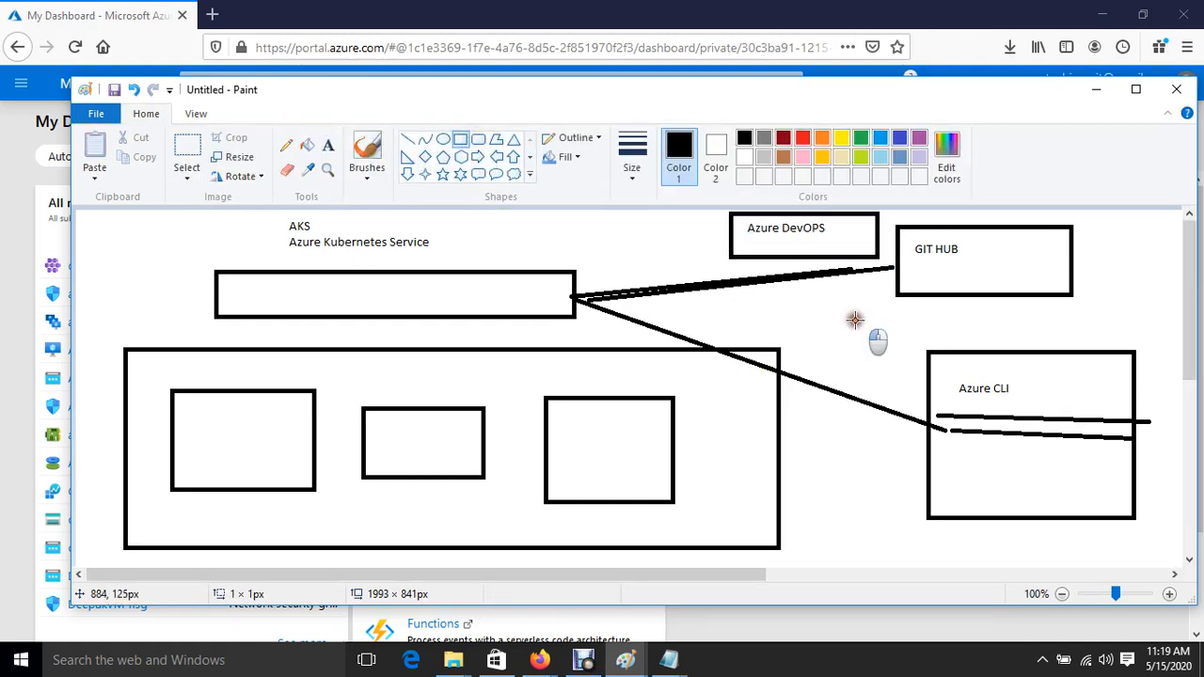
click(407, 139)
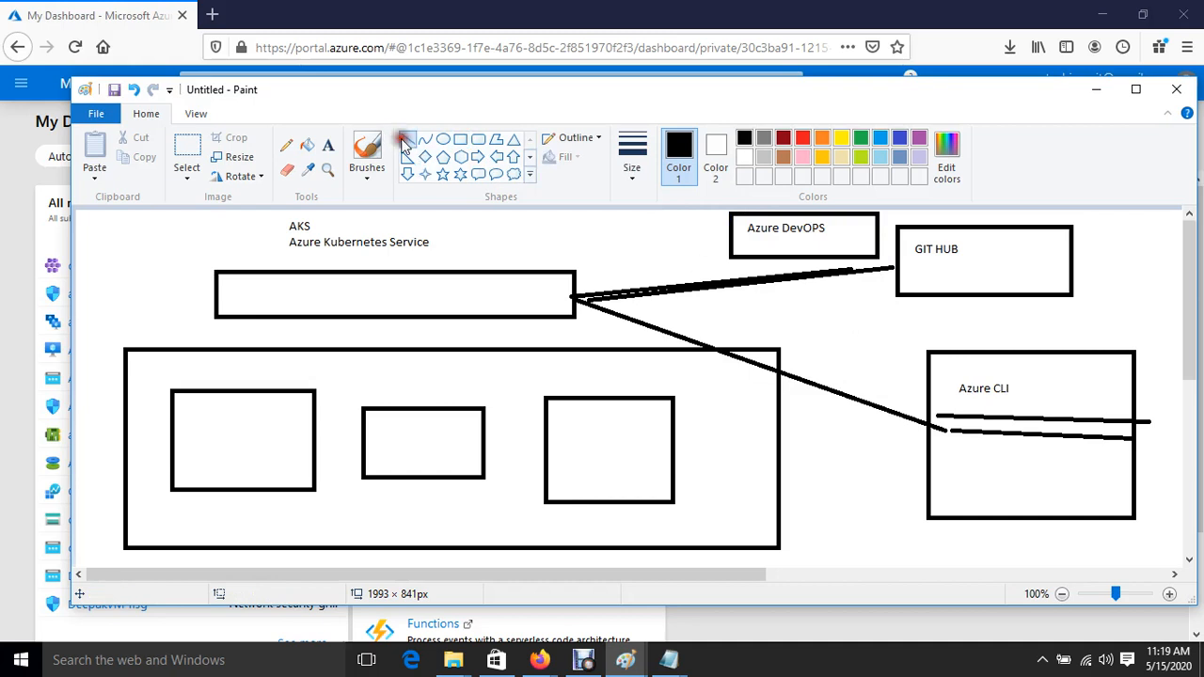
drag(726, 231, 573, 297)
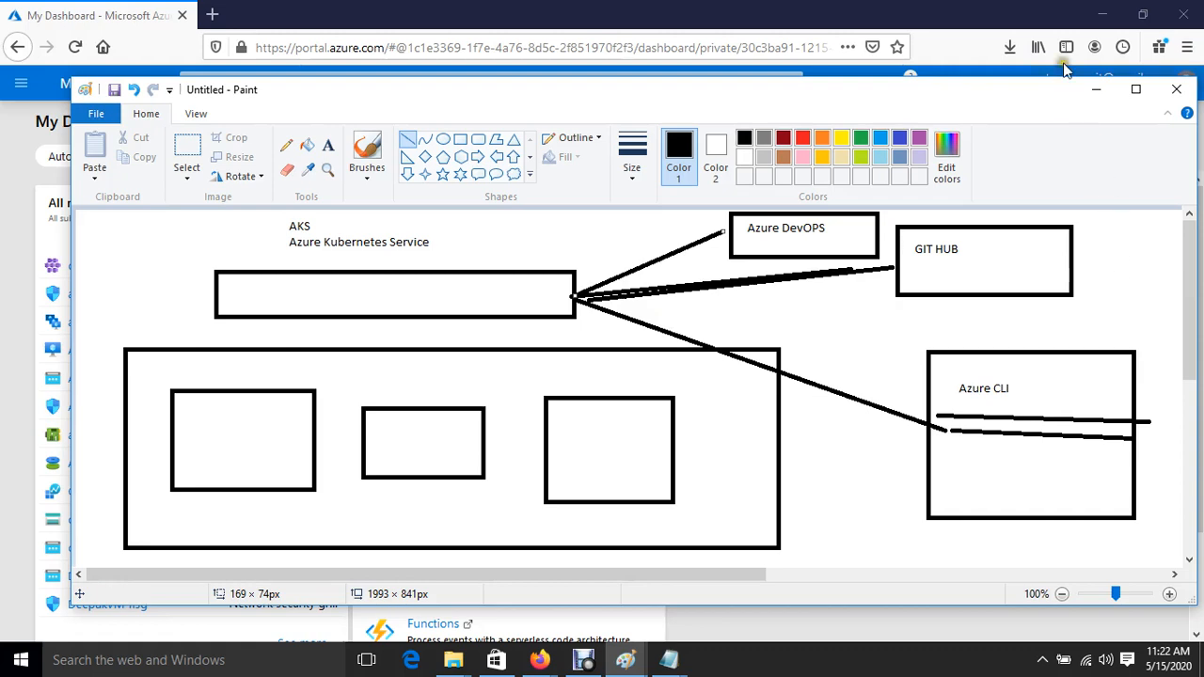
Switch to the Azure portal and open Kubernetes services from the Containers category of all services
click(1094, 90)
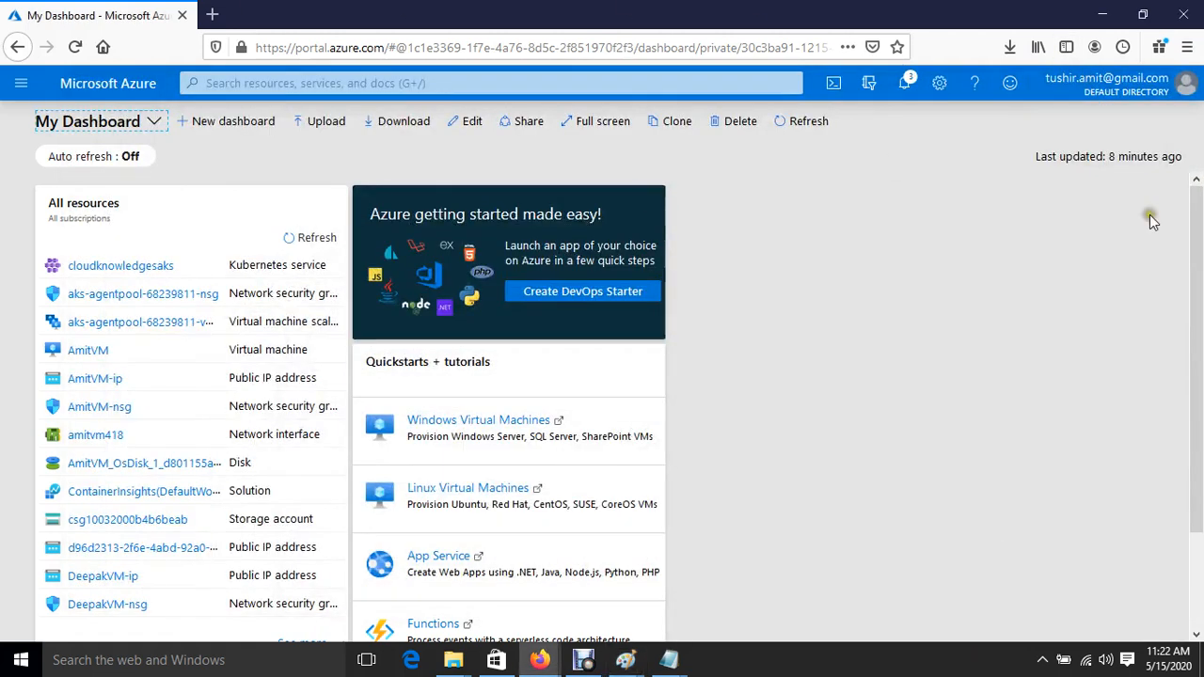
click(21, 88)
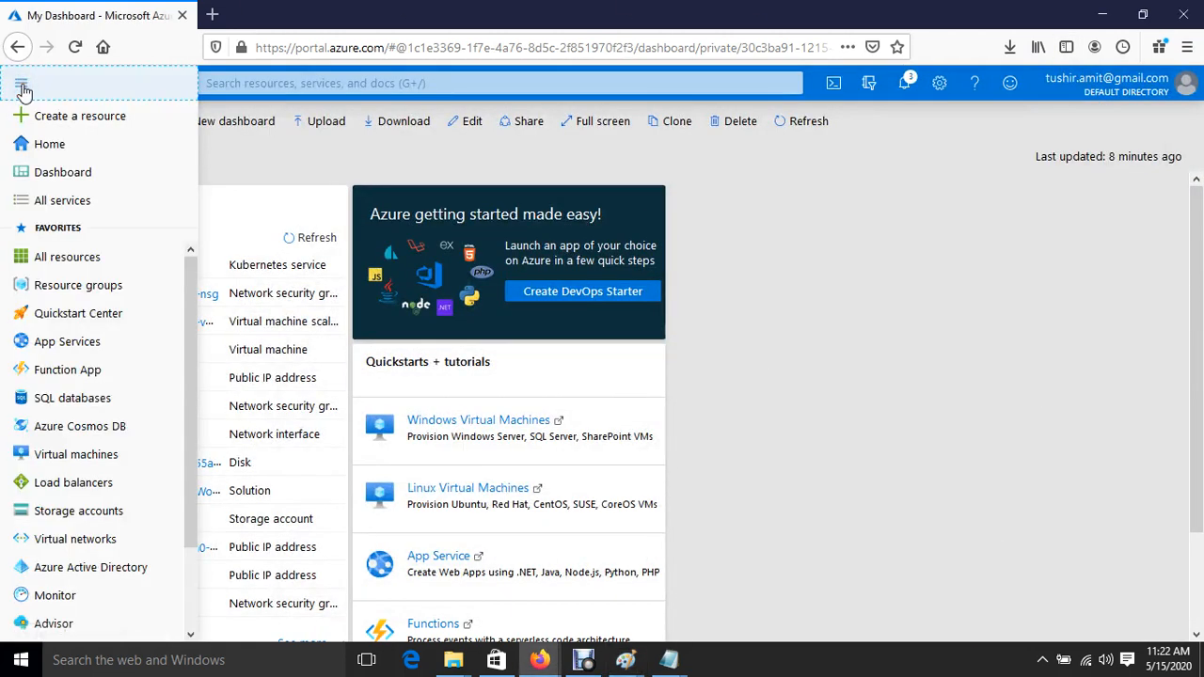
click(66, 199)
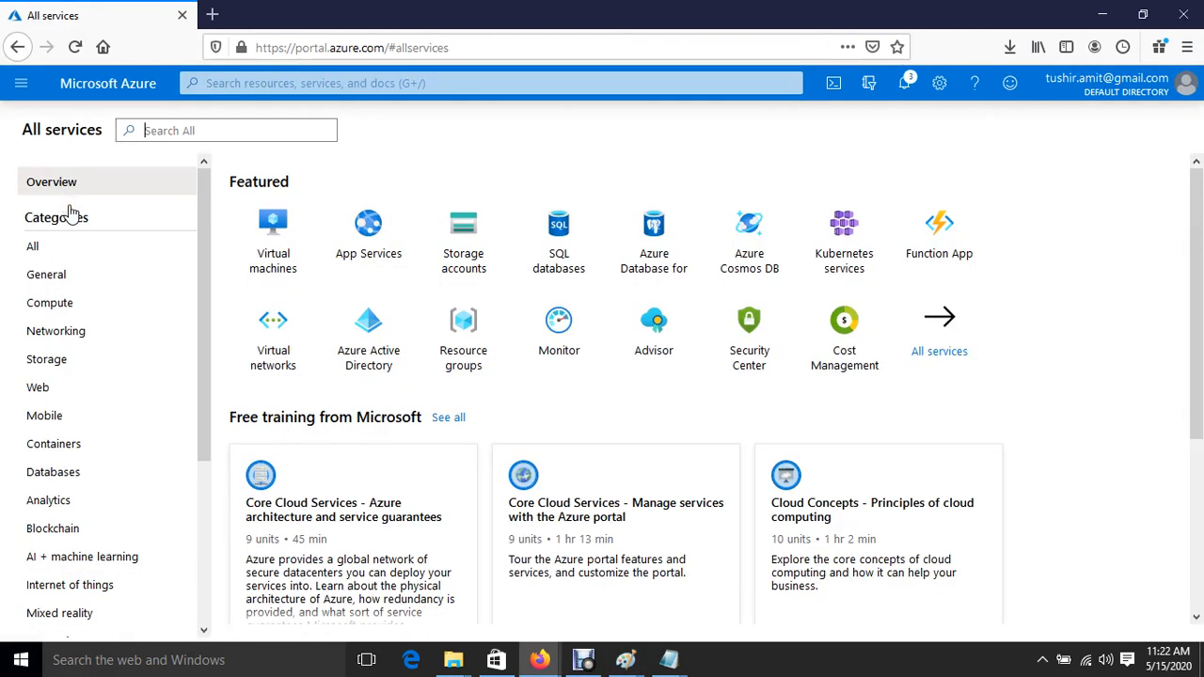
click(49, 446)
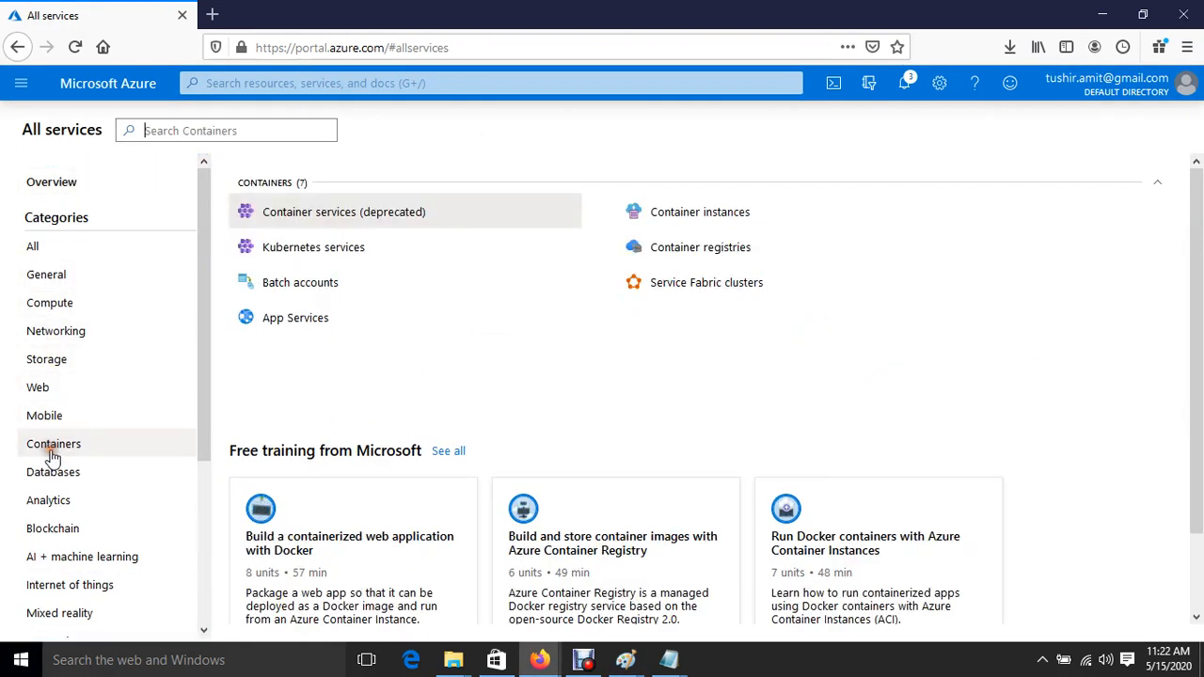
click(320, 254)
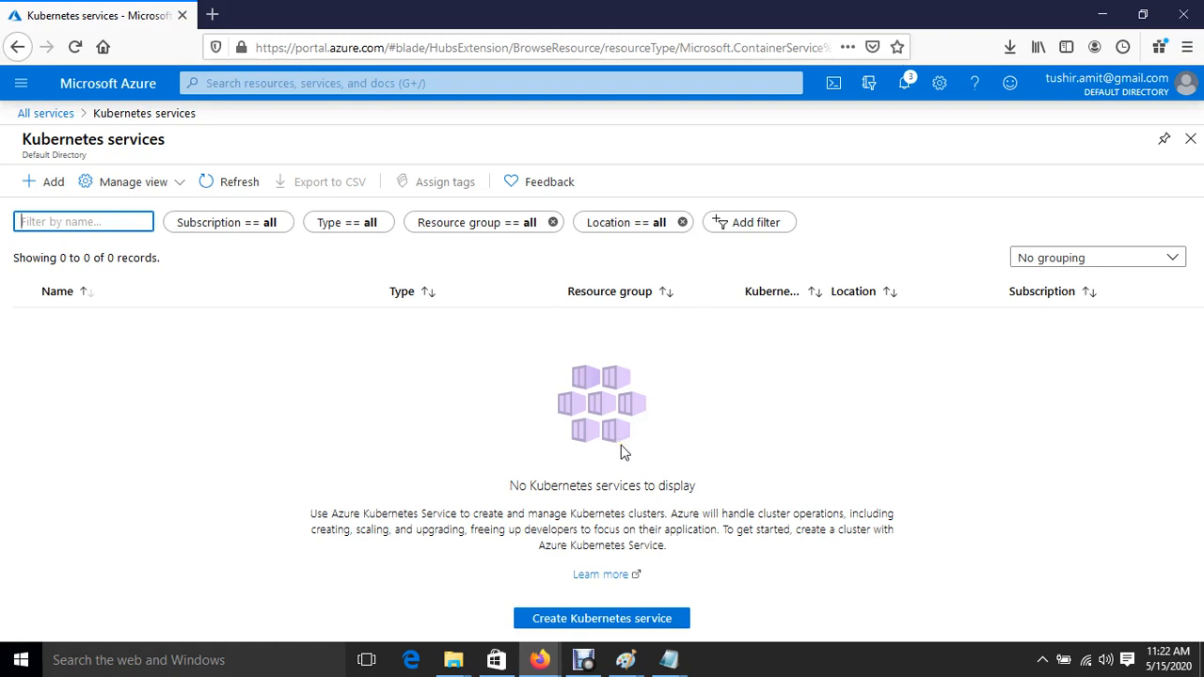
Open the linked AKS documentation and examine the instructions for deploying a cluster with the Azure portal
click(612, 571)
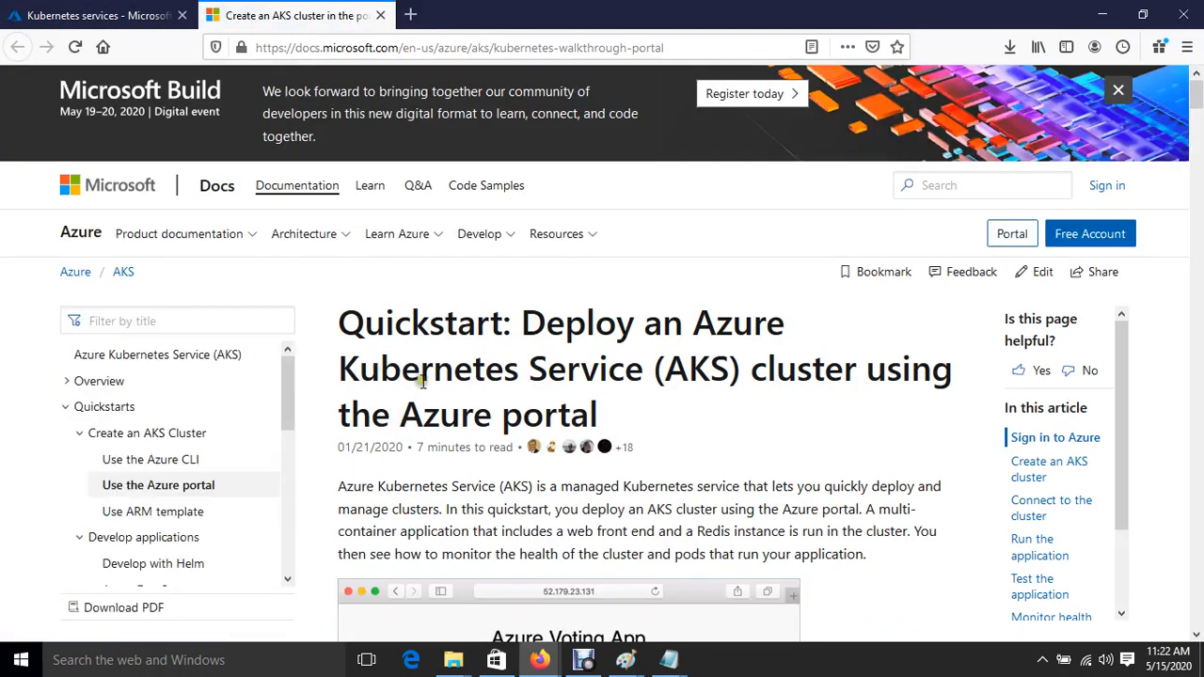
scroll(422, 381, down, 8)
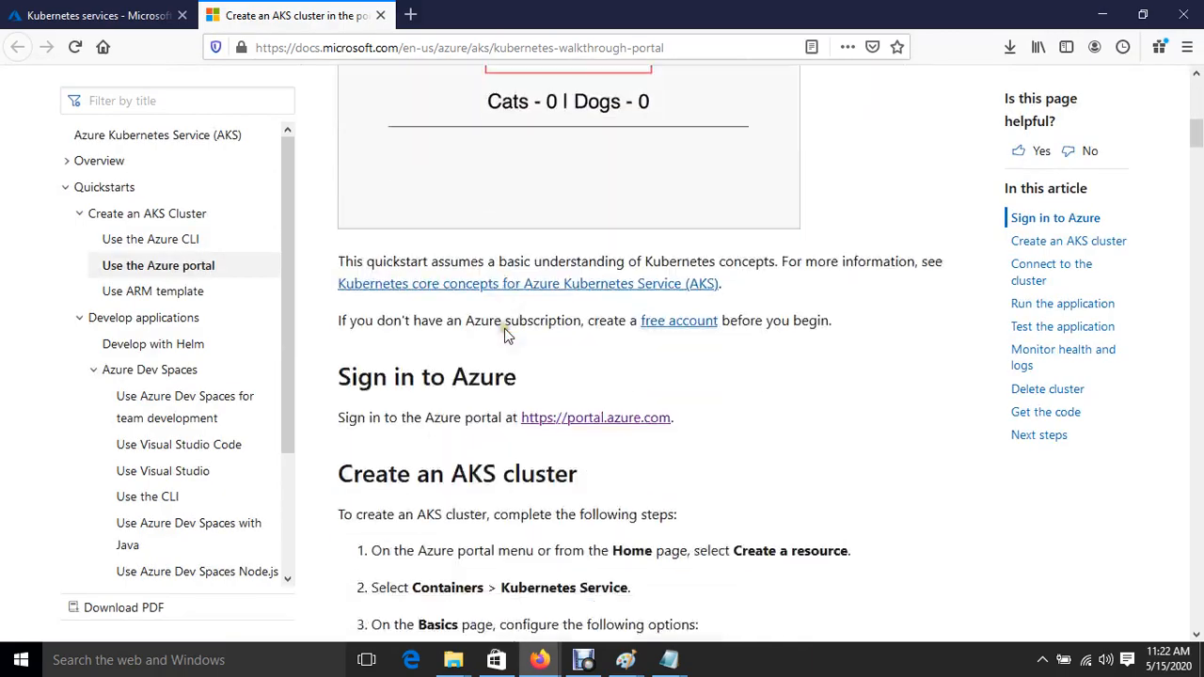
scroll(504, 329, down, 5)
scroll(479, 479, down, 5)
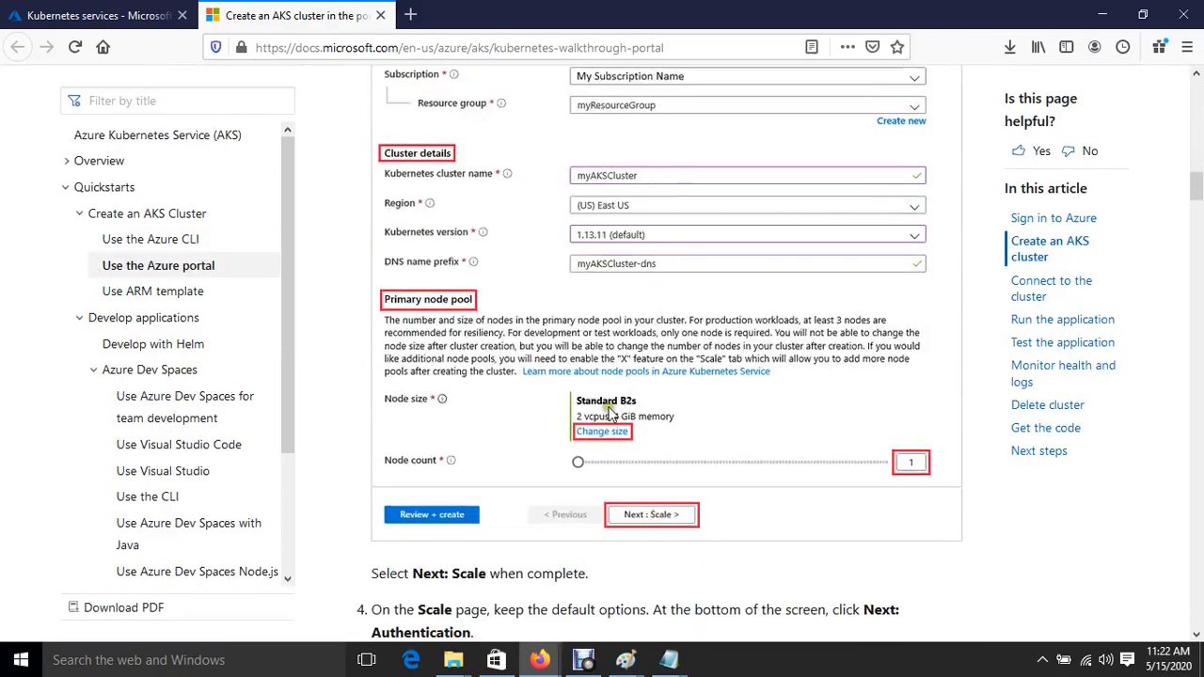
scroll(610, 412, down, 10)
scroll(645, 416, up, 5)
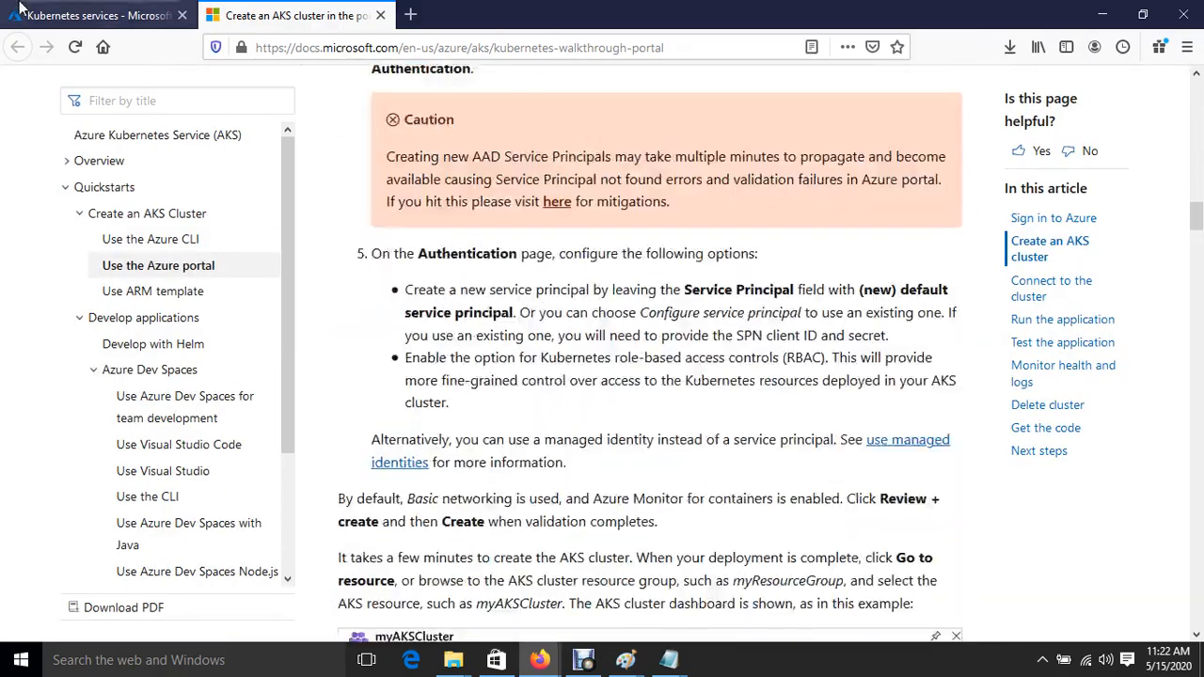
Return to the Azure portal and start creating a new Kubernetes service
click(19, 7)
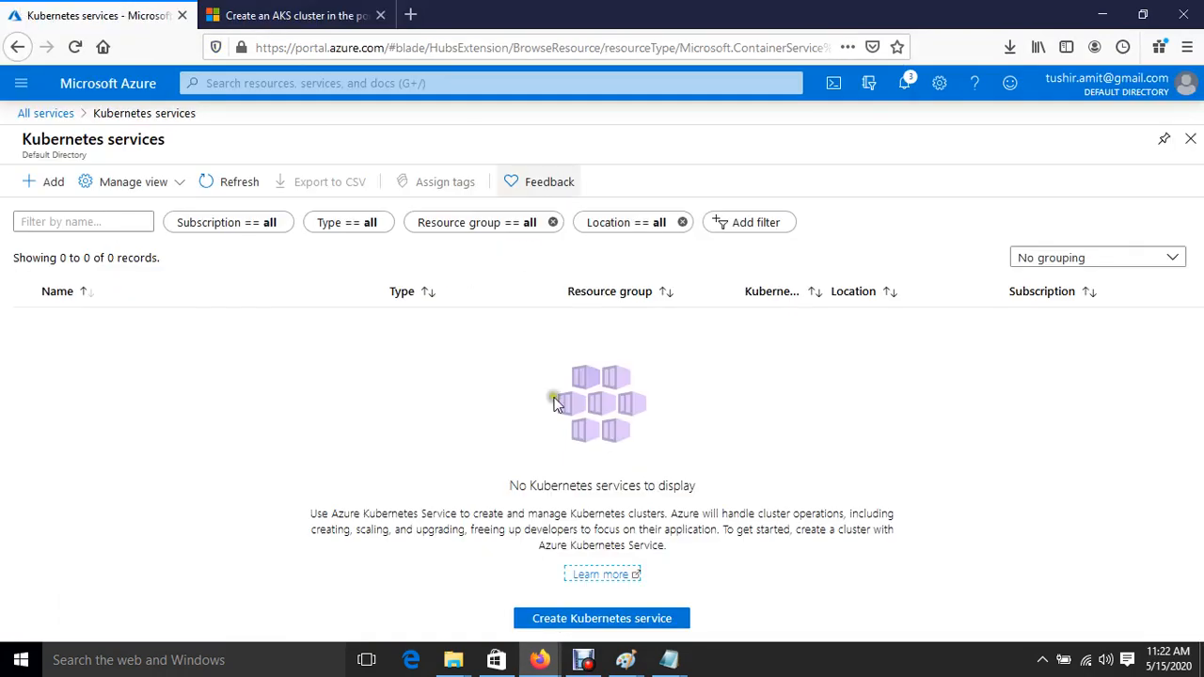
click(577, 620)
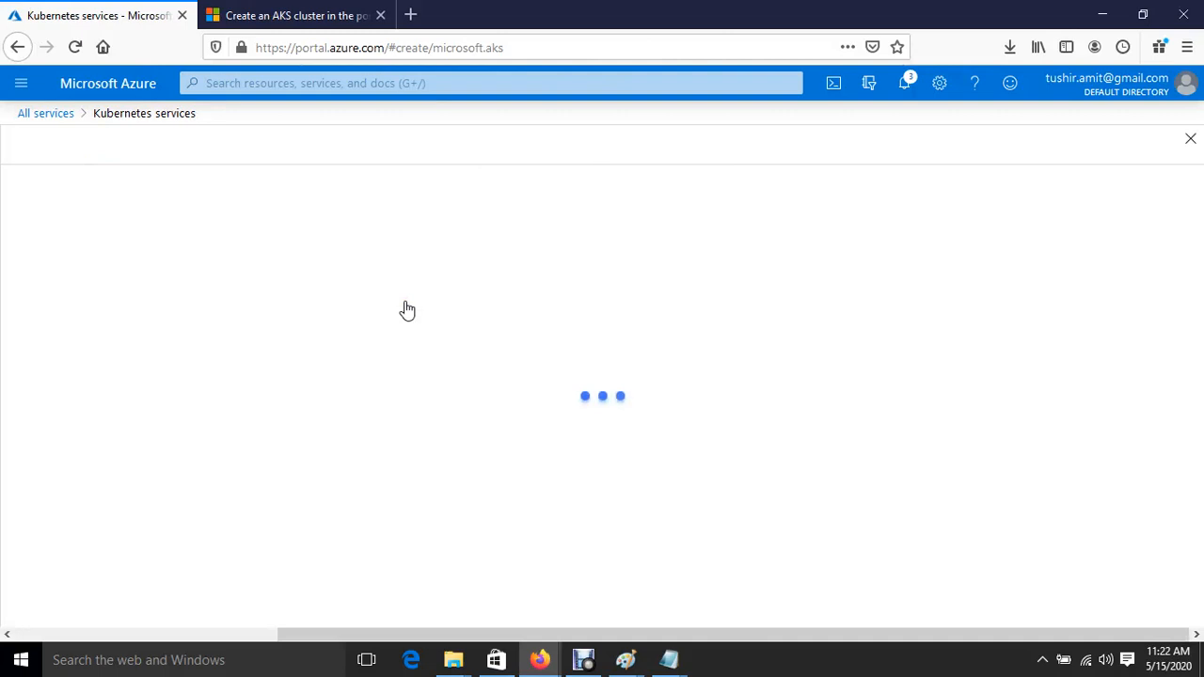
click(589, 666)
click(584, 660)
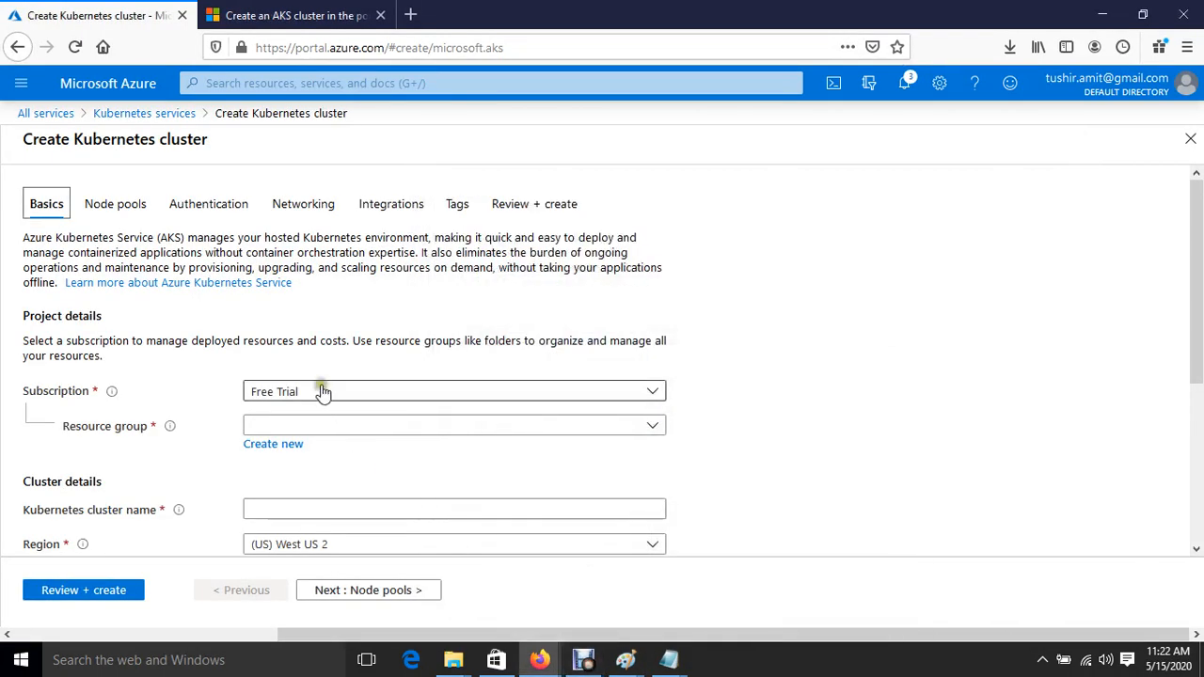
Create a new resource group named "cloudknowledgesaks" for the Kubernetes cluster
click(315, 425)
click(776, 455)
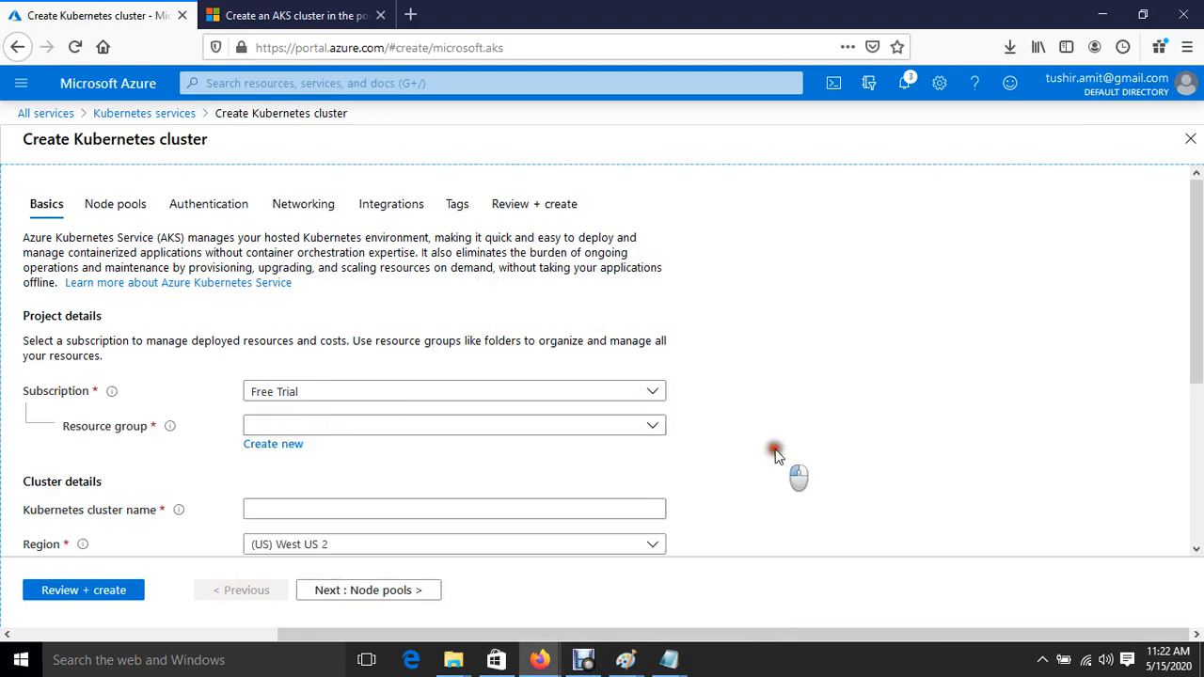
click(279, 428)
click(215, 470)
click(270, 447)
text(c)
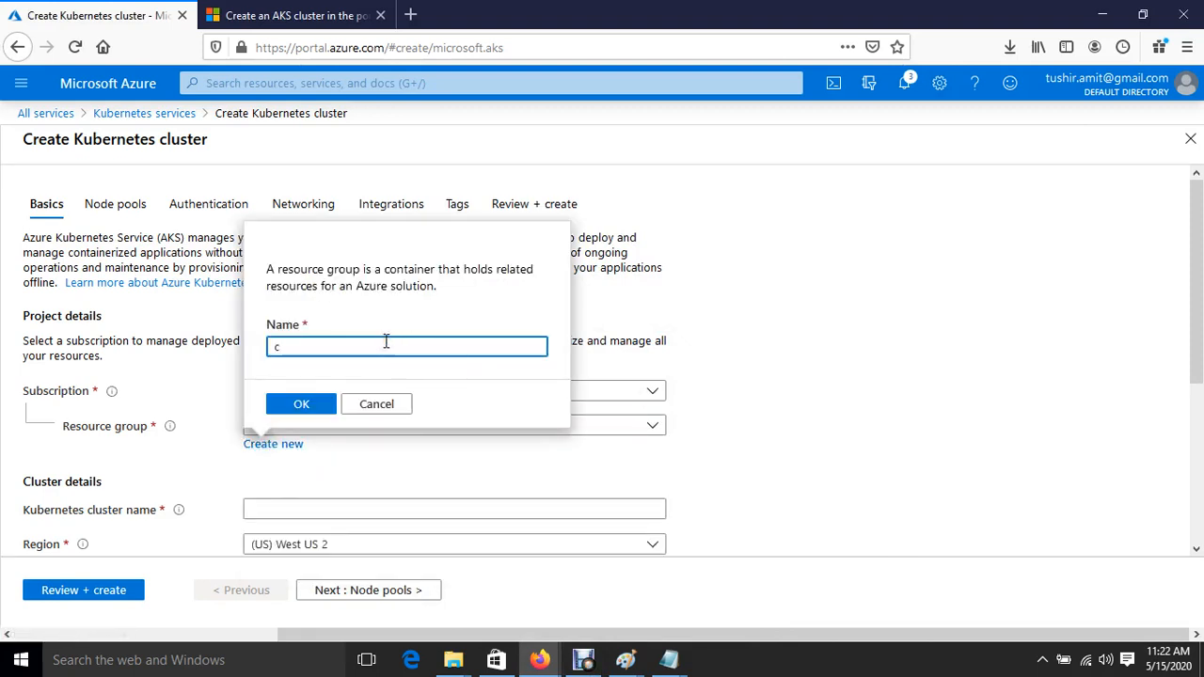
text(loudk)
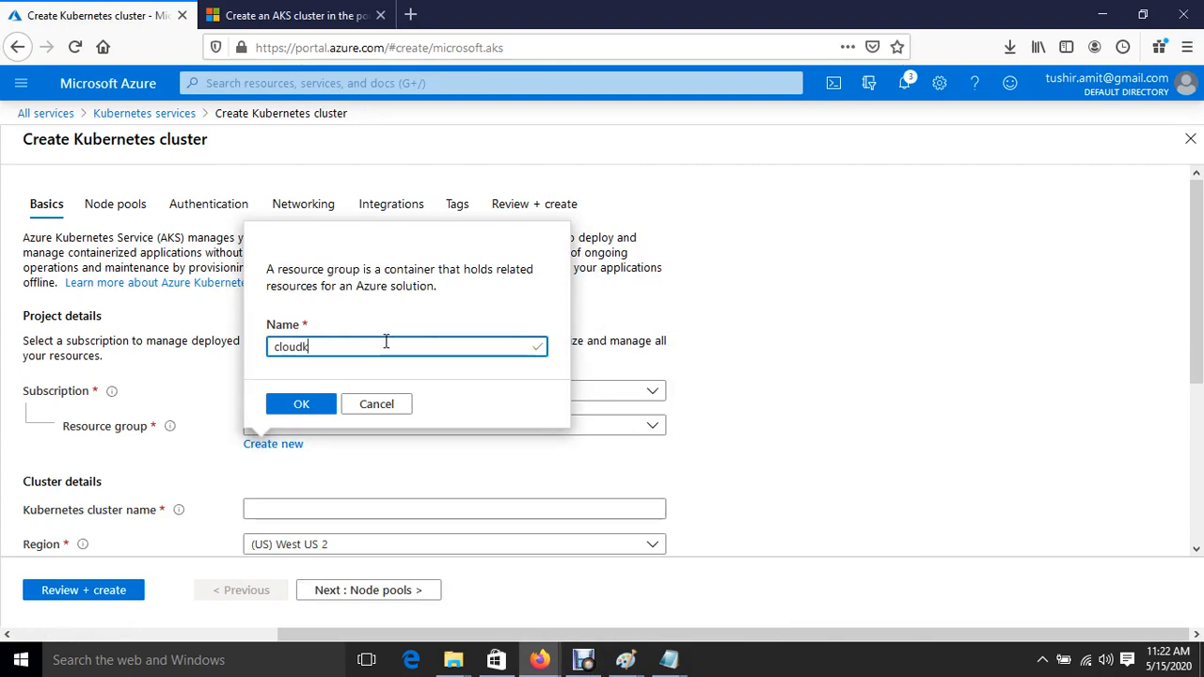
text(nowledgesaks)
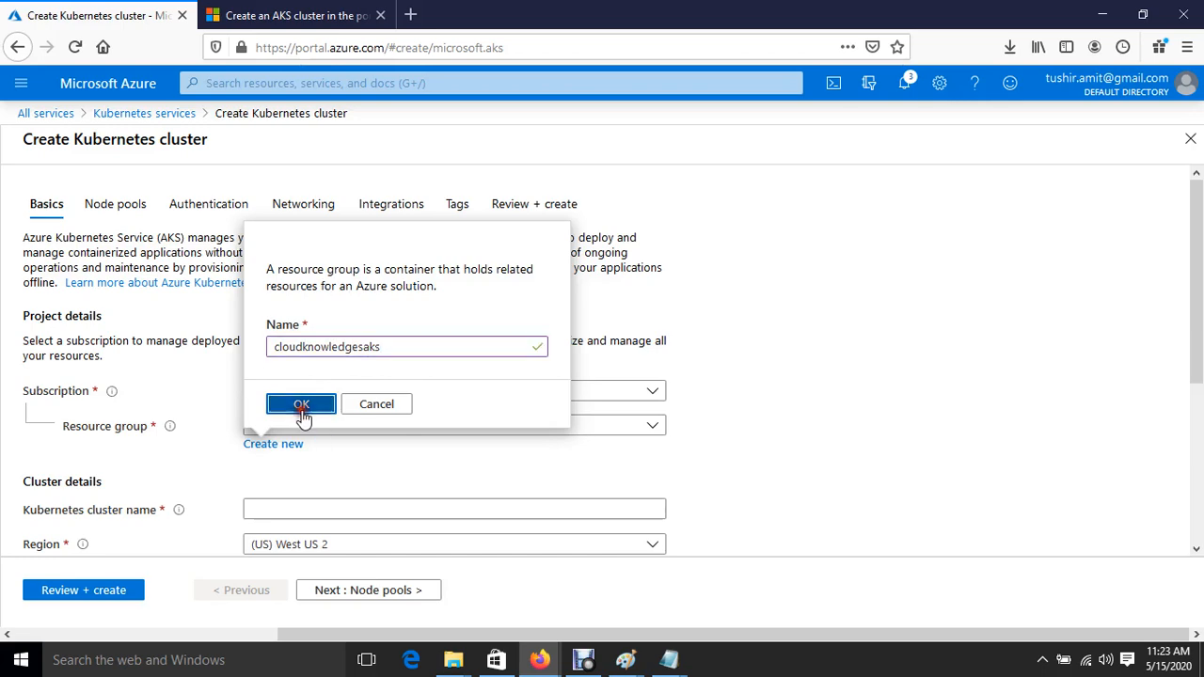
click(301, 406)
Name the Kubernetes cluster "cloudknowledgesaks" and set its region to (US) East US
scroll(246, 379, down, 3)
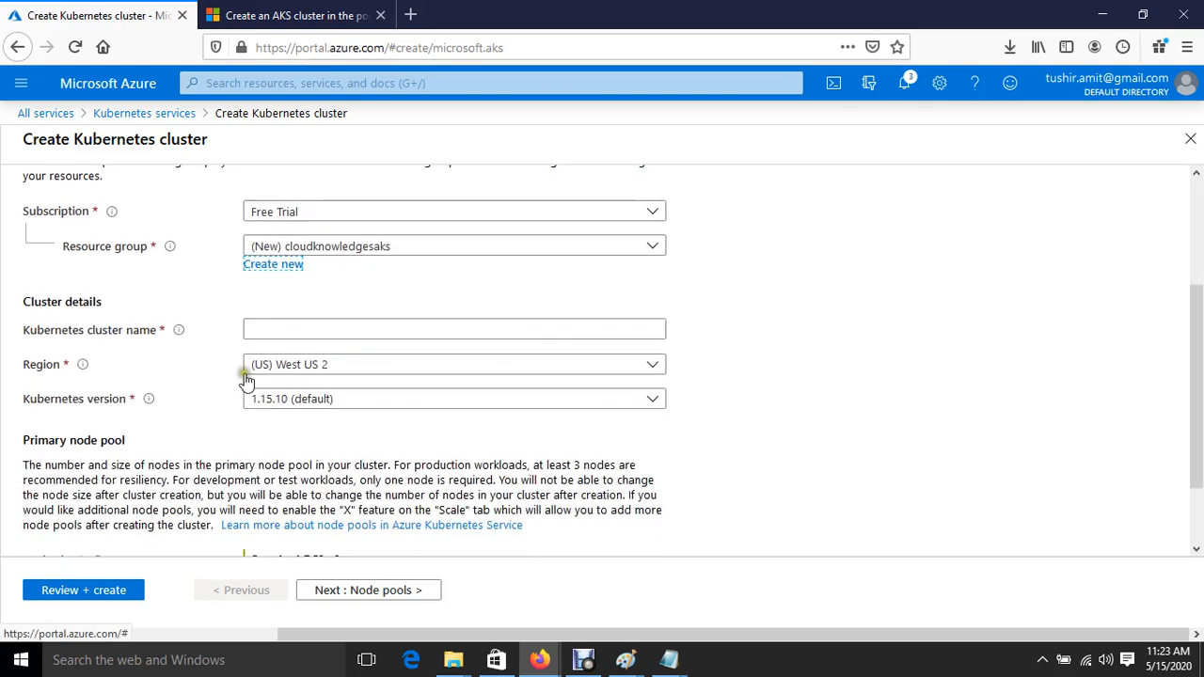
click(320, 327)
text(cloud)
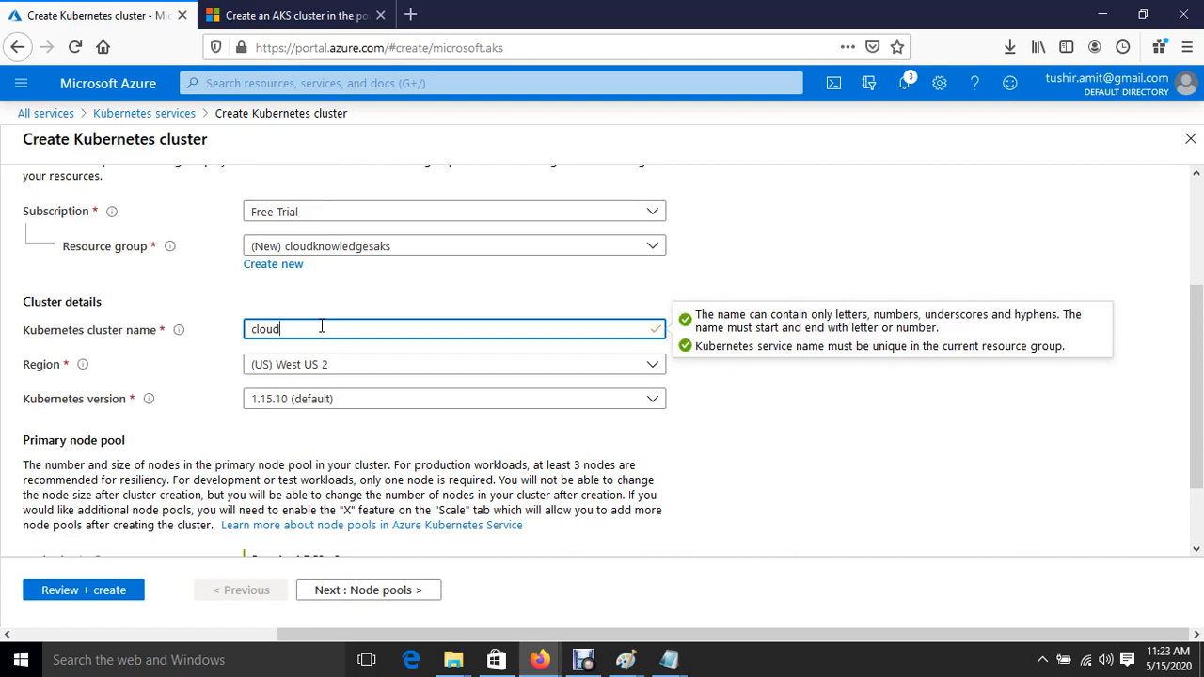
text(knowledgesaks)
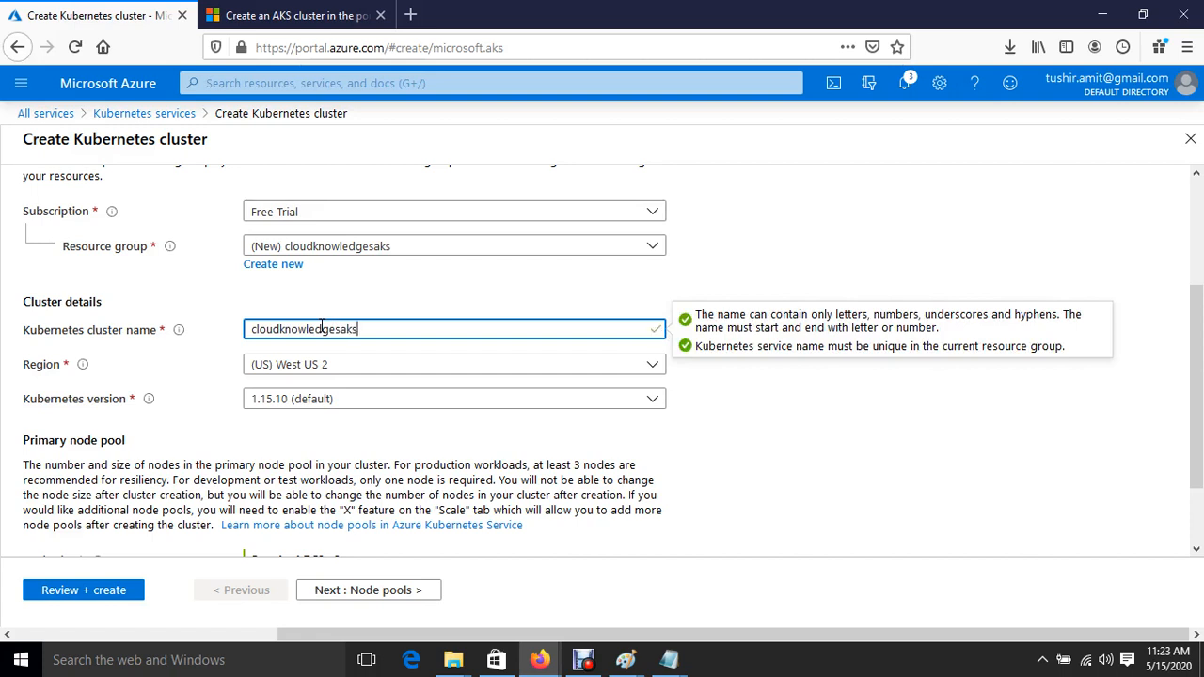
click(461, 369)
click(303, 448)
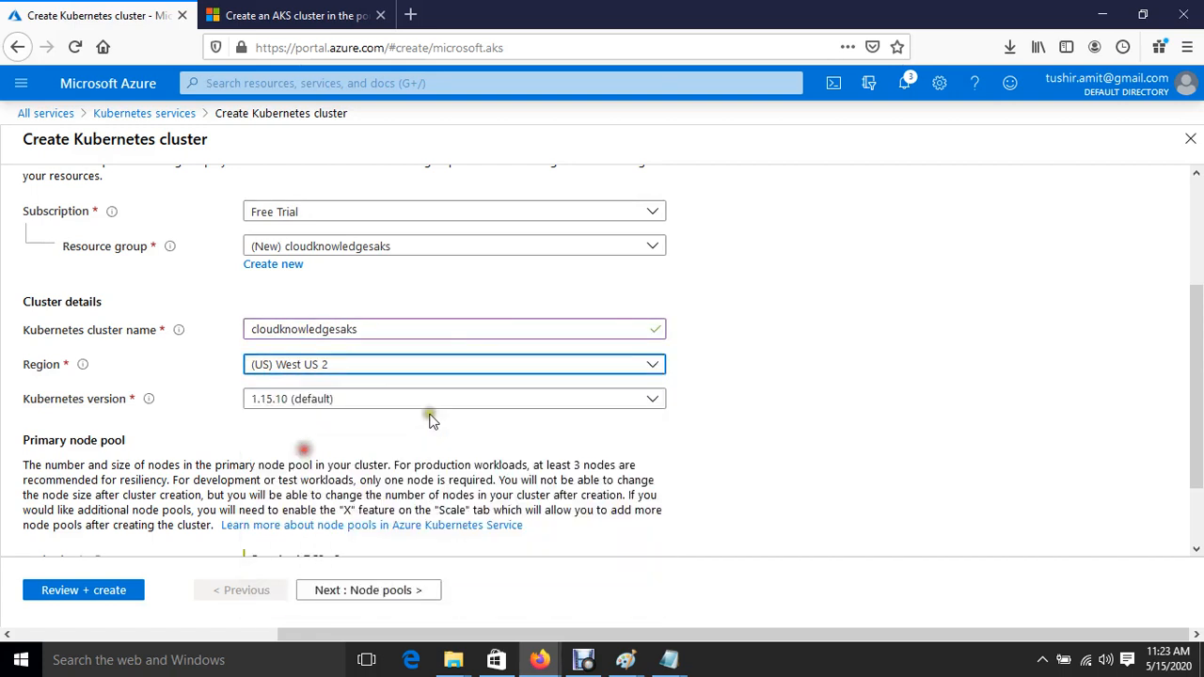
Set the cluster's Kubernetes version to 1.17.3 (preview)
click(356, 400)
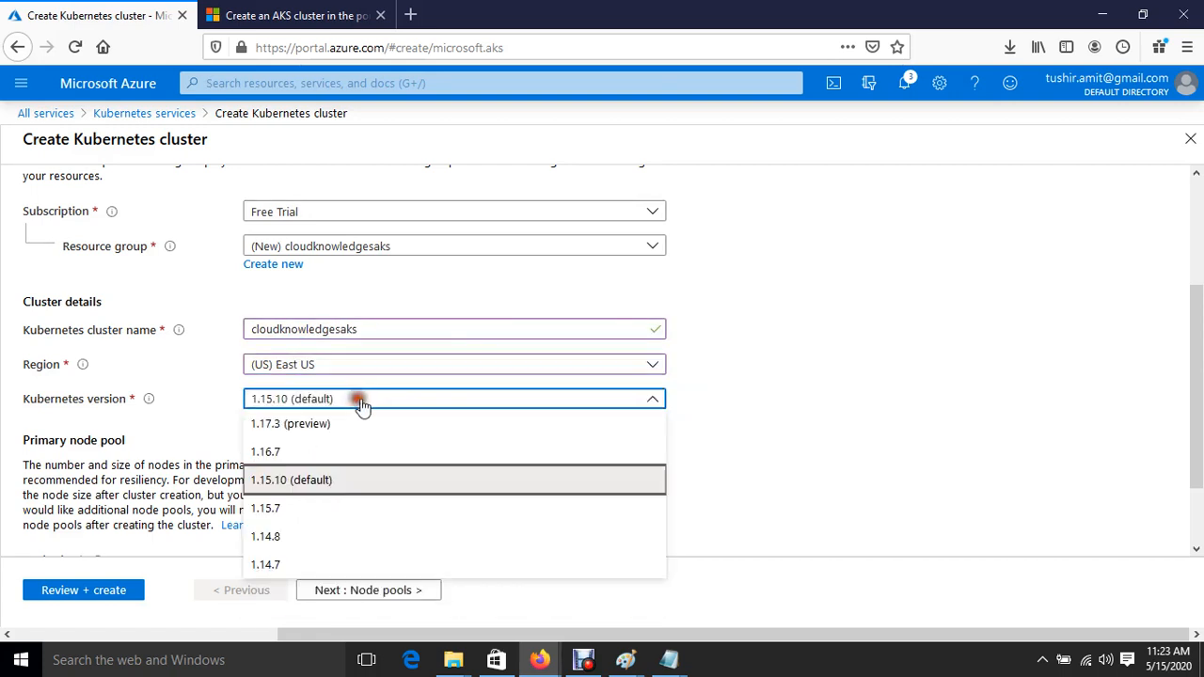
click(284, 423)
Examine the primary node pool guidance on recommended node counts for production, development and test workloads
scroll(477, 455, down, 2)
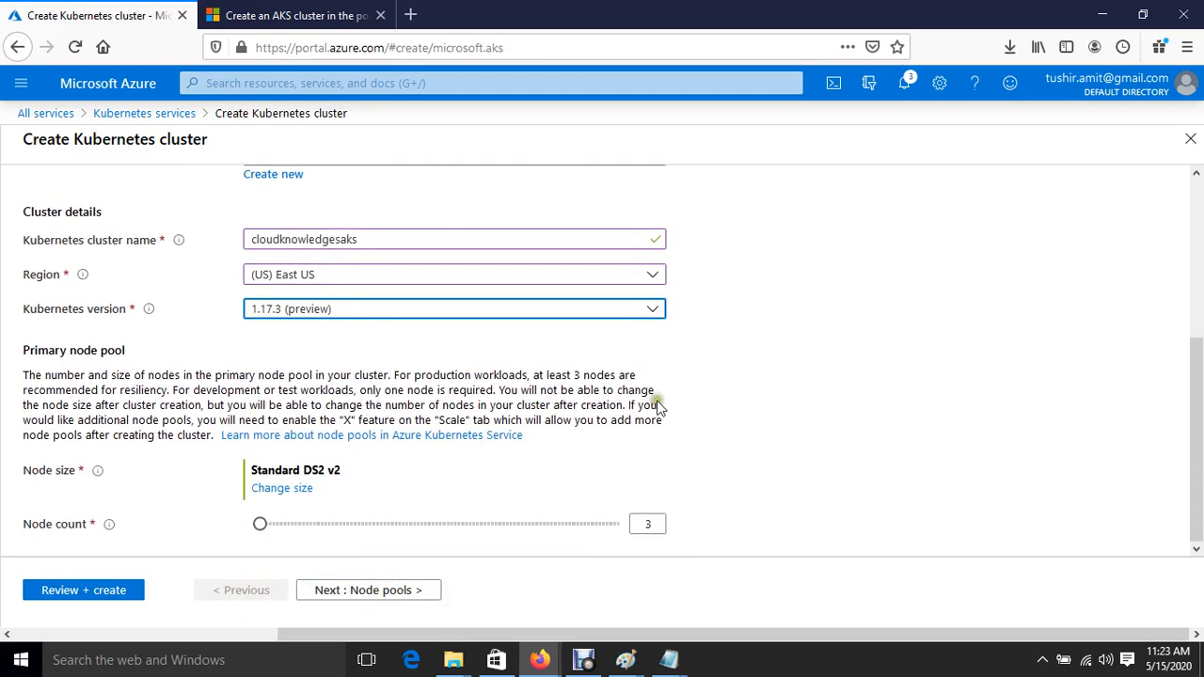
drag(26, 374, 653, 379)
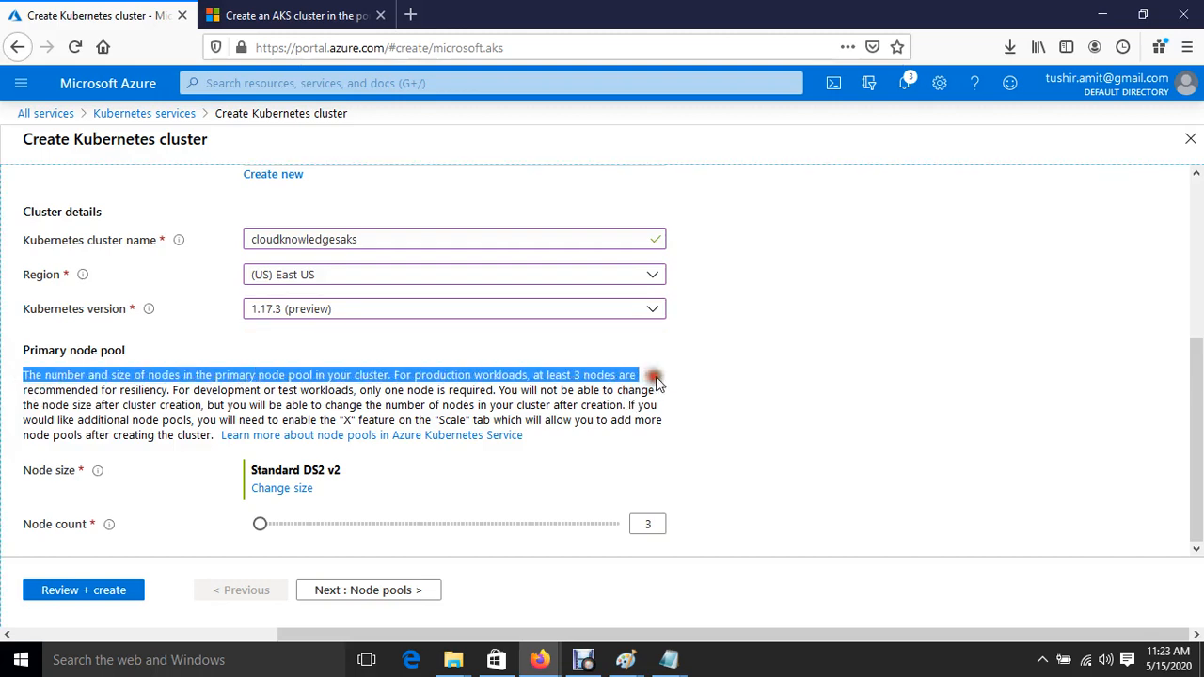
click(694, 430)
scroll(461, 421, up, 5)
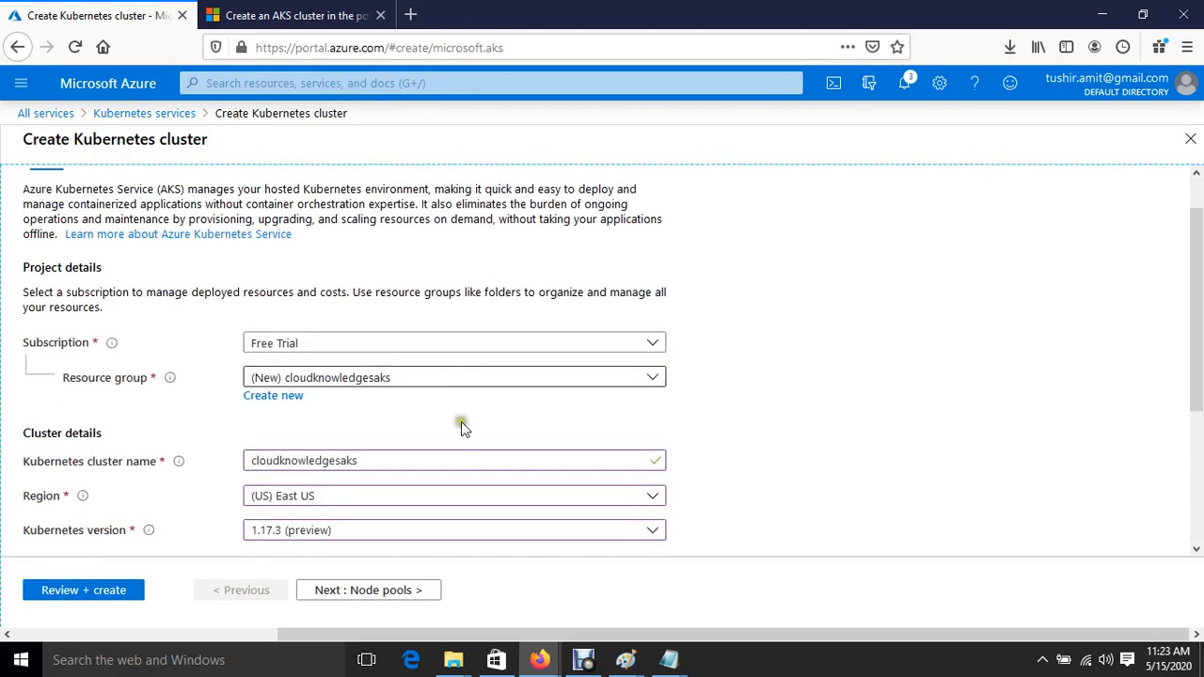
scroll(461, 421, down, 5)
drag(547, 374, 725, 379)
drag(13, 375, 625, 375)
click(396, 370)
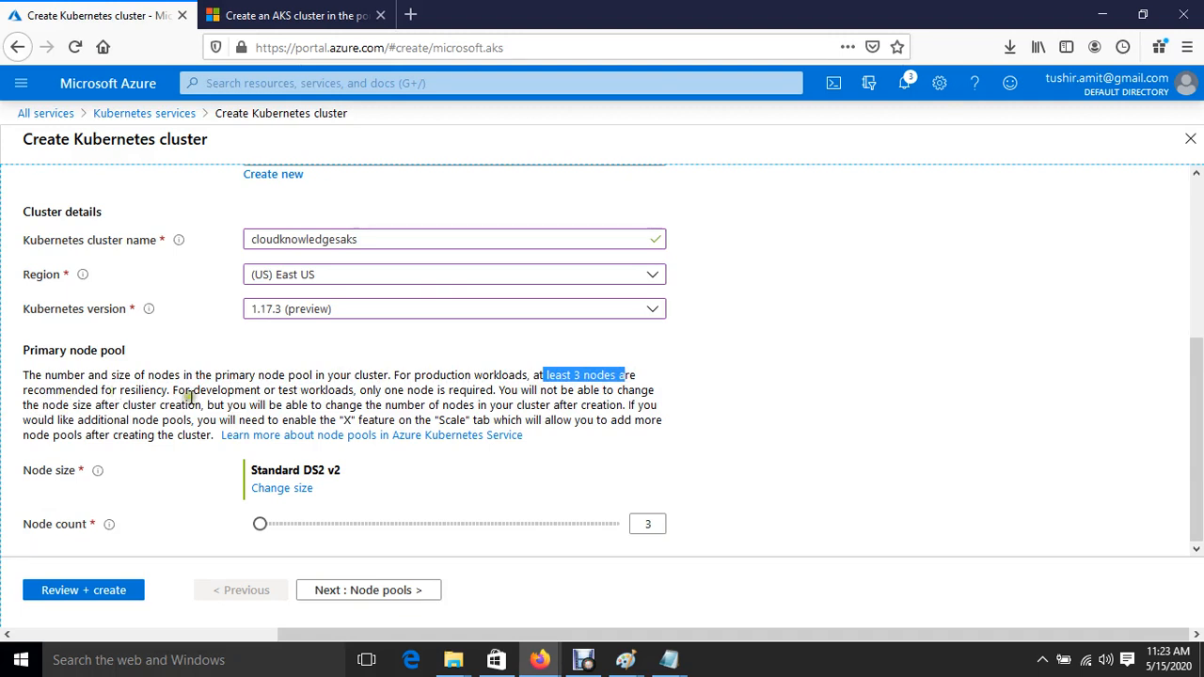
drag(195, 389, 271, 391)
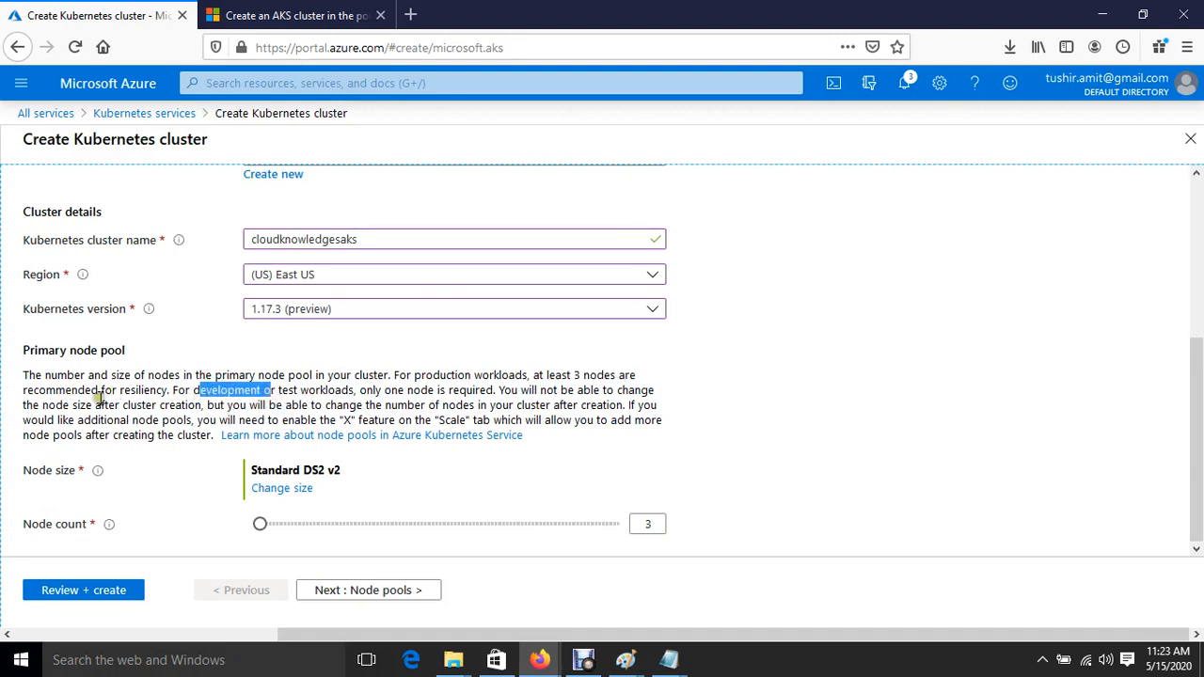
drag(56, 405, 257, 389)
drag(349, 374, 583, 375)
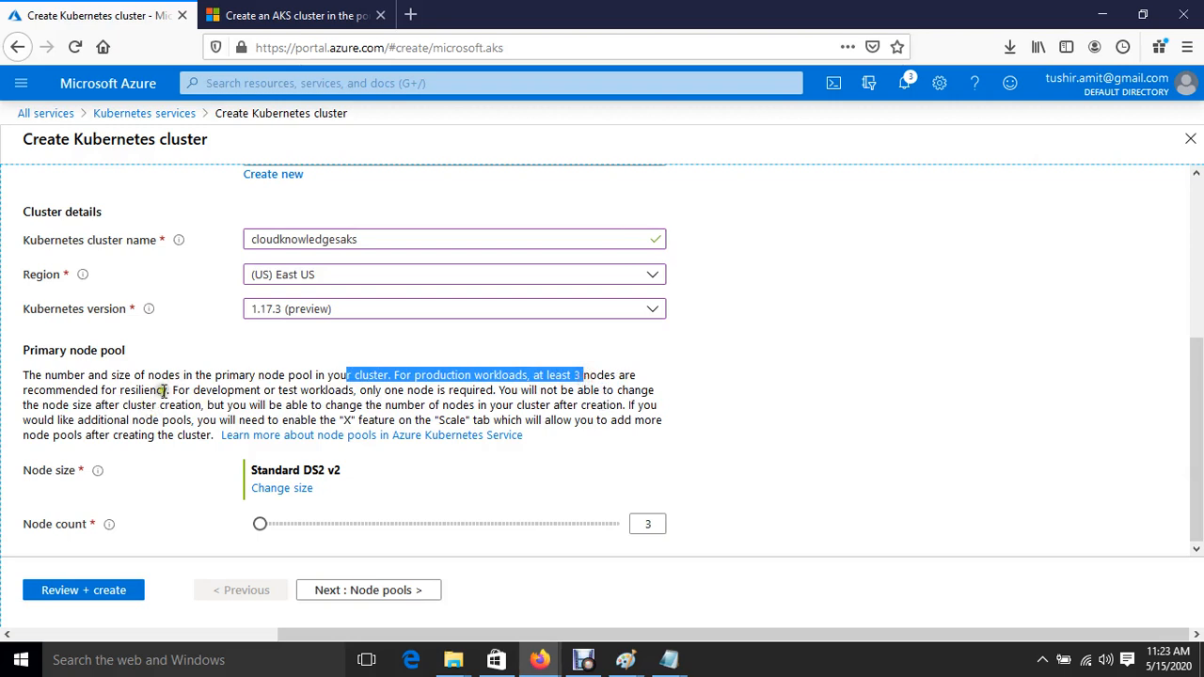
drag(172, 389, 527, 392)
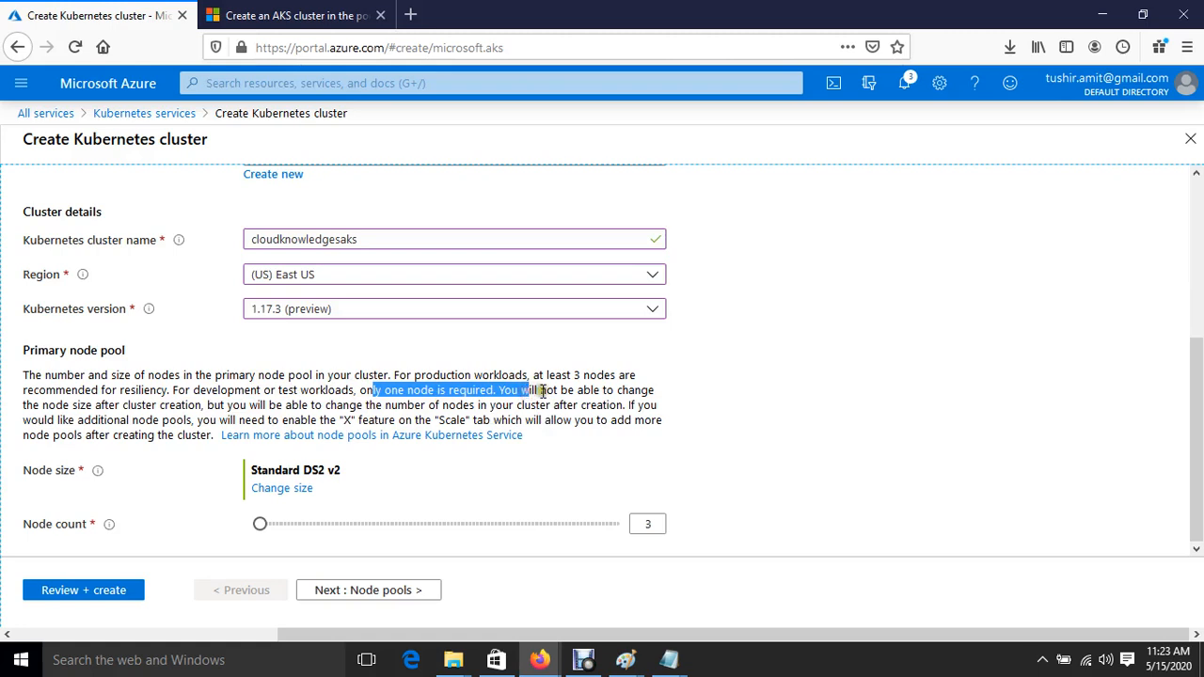
click(678, 388)
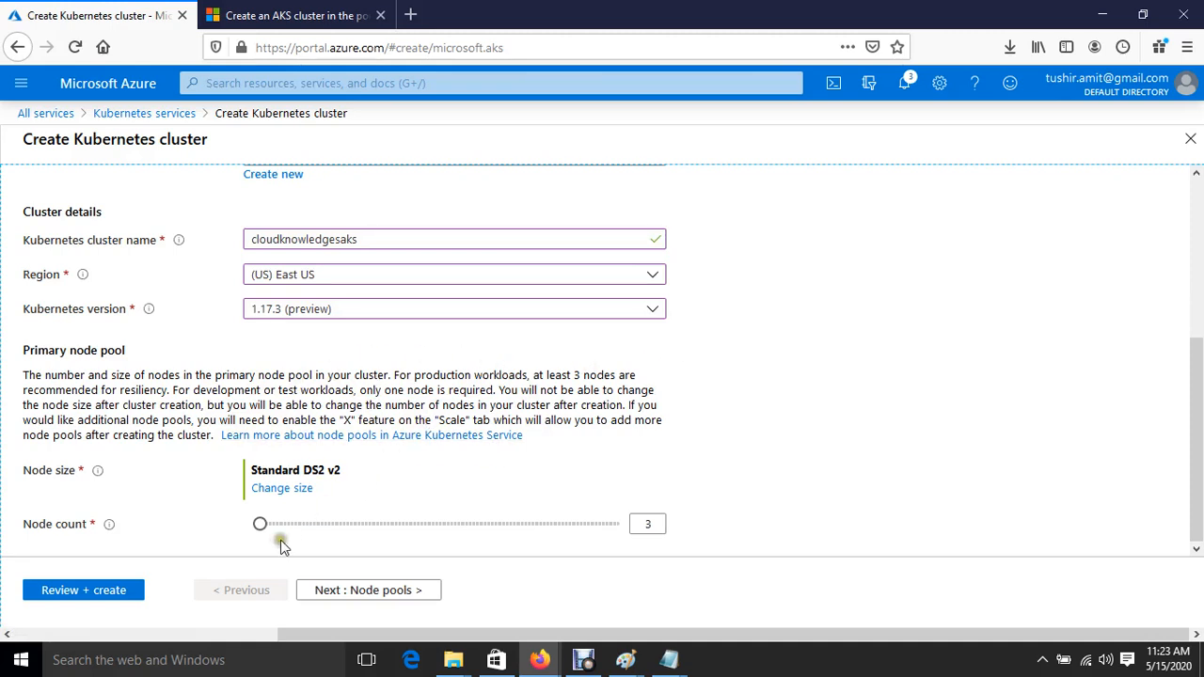
Review the VM sizes available for the primary node pool, then close the list without changing the node size
click(260, 524)
click(282, 497)
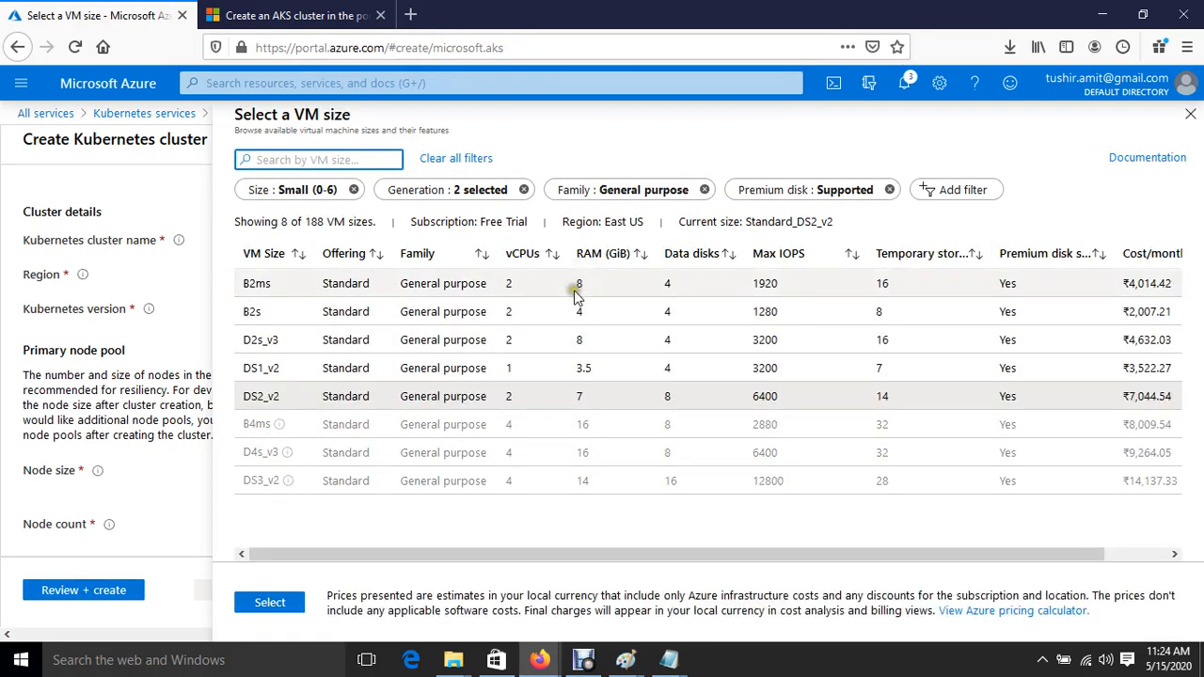
click(1189, 114)
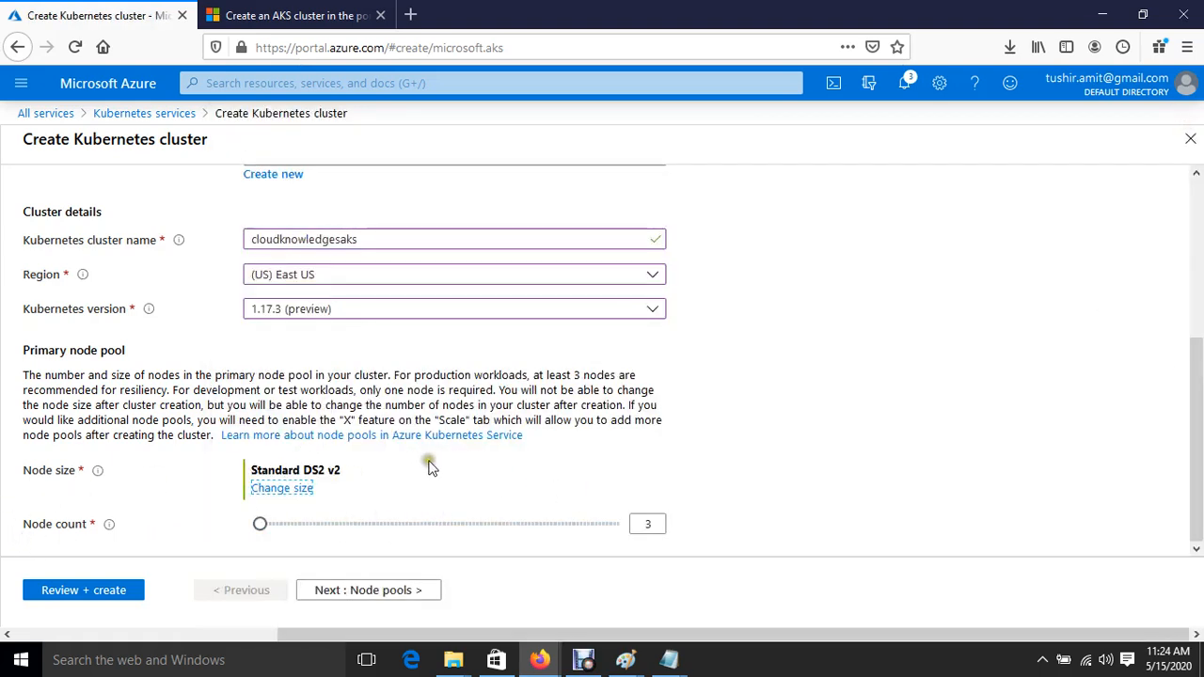
Set the primary node pool's node count to 1 and continue to the node pools settings
drag(261, 523, 713, 534)
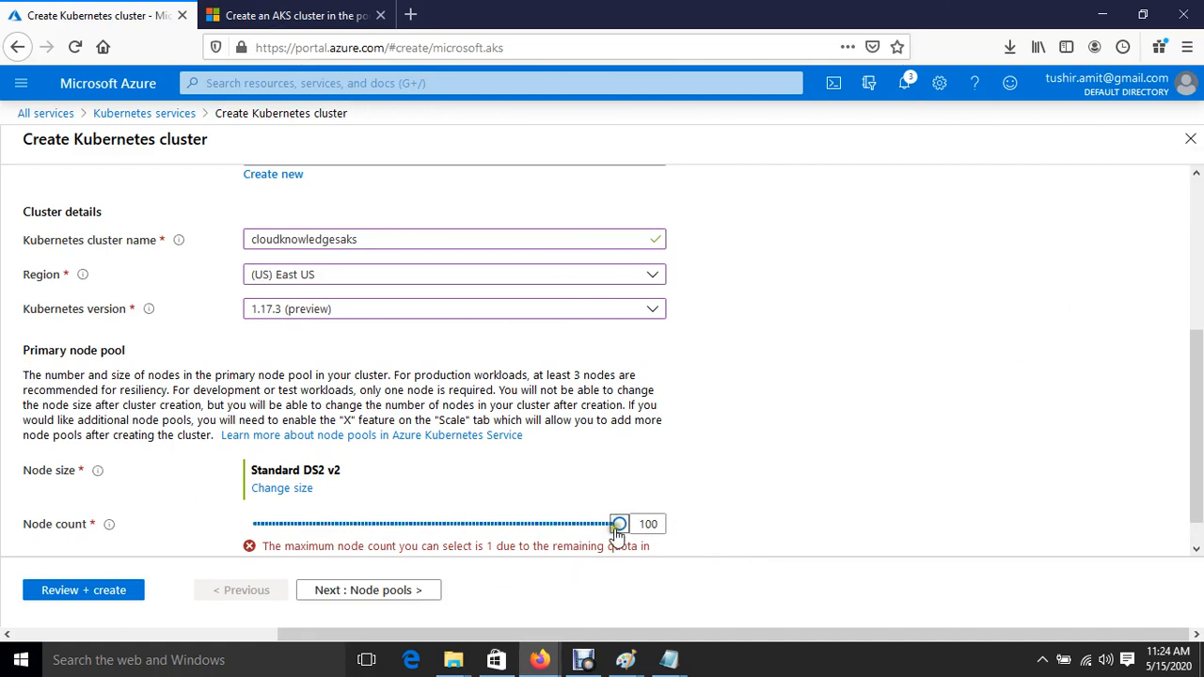
drag(619, 524, 186, 529)
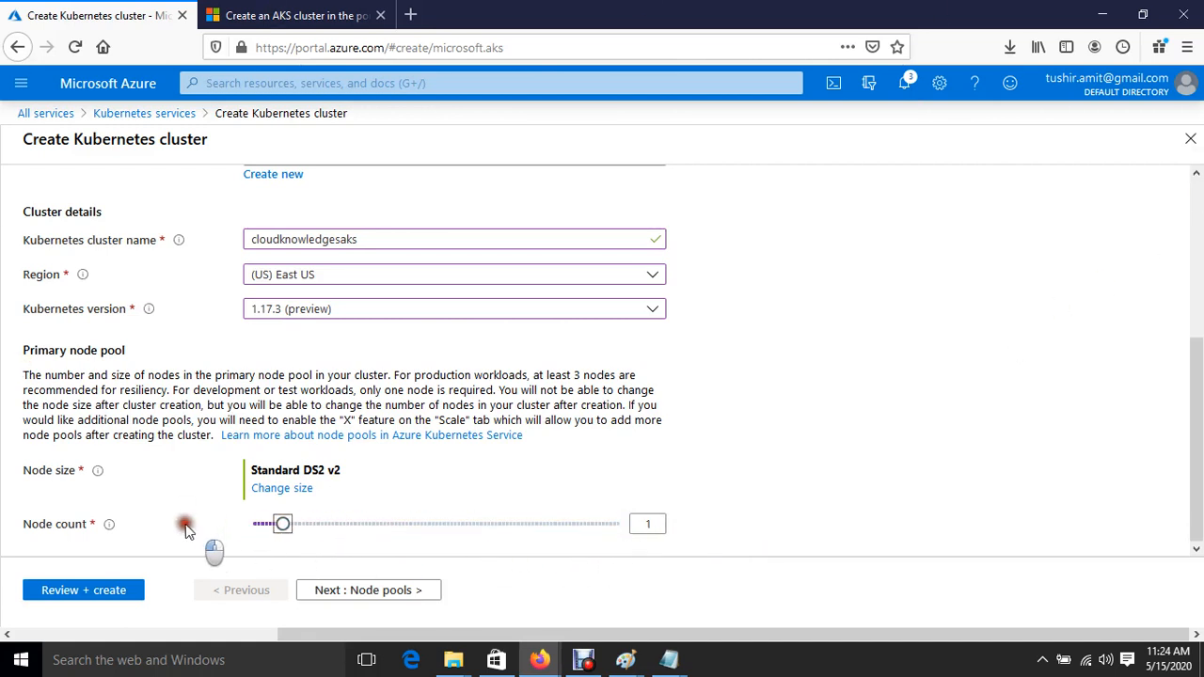
click(252, 526)
drag(252, 527, 256, 526)
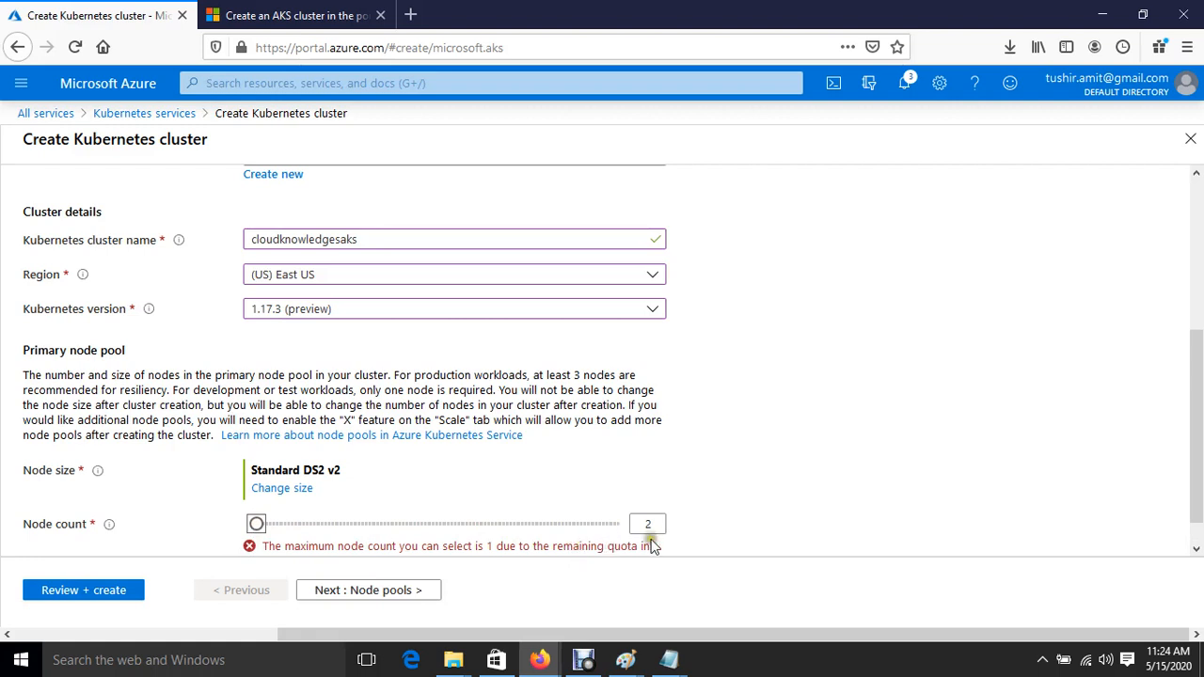
click(257, 524)
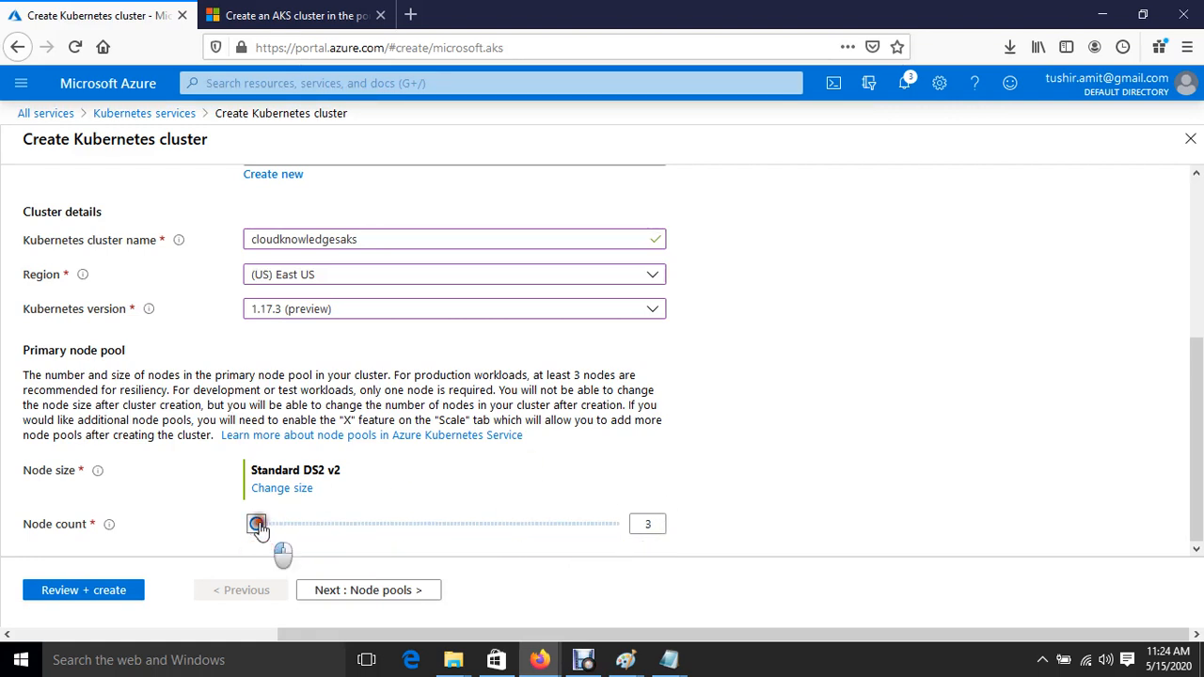
drag(260, 529, 231, 527)
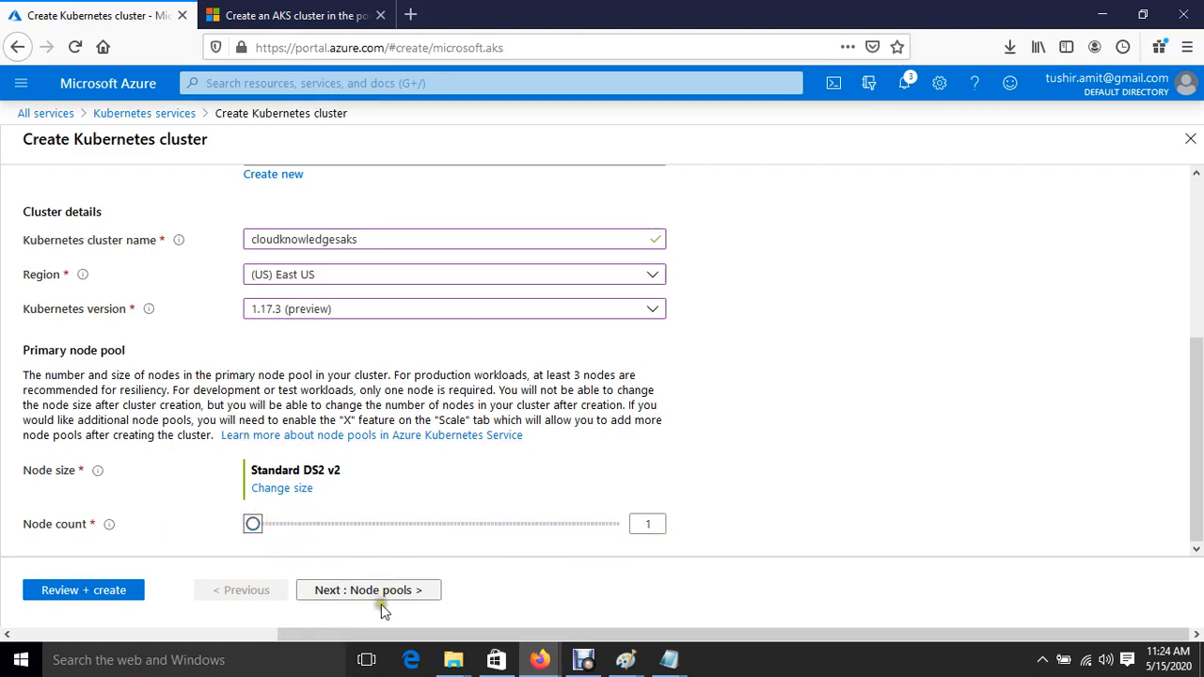
click(354, 592)
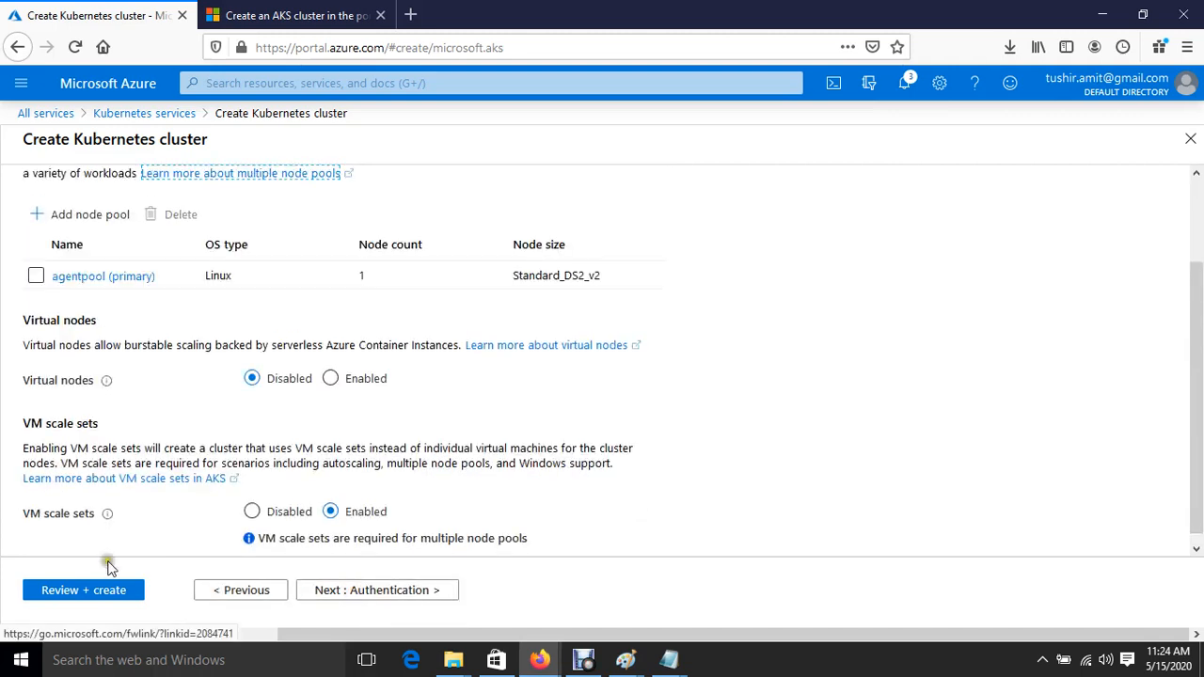
scroll(194, 430, up, 3)
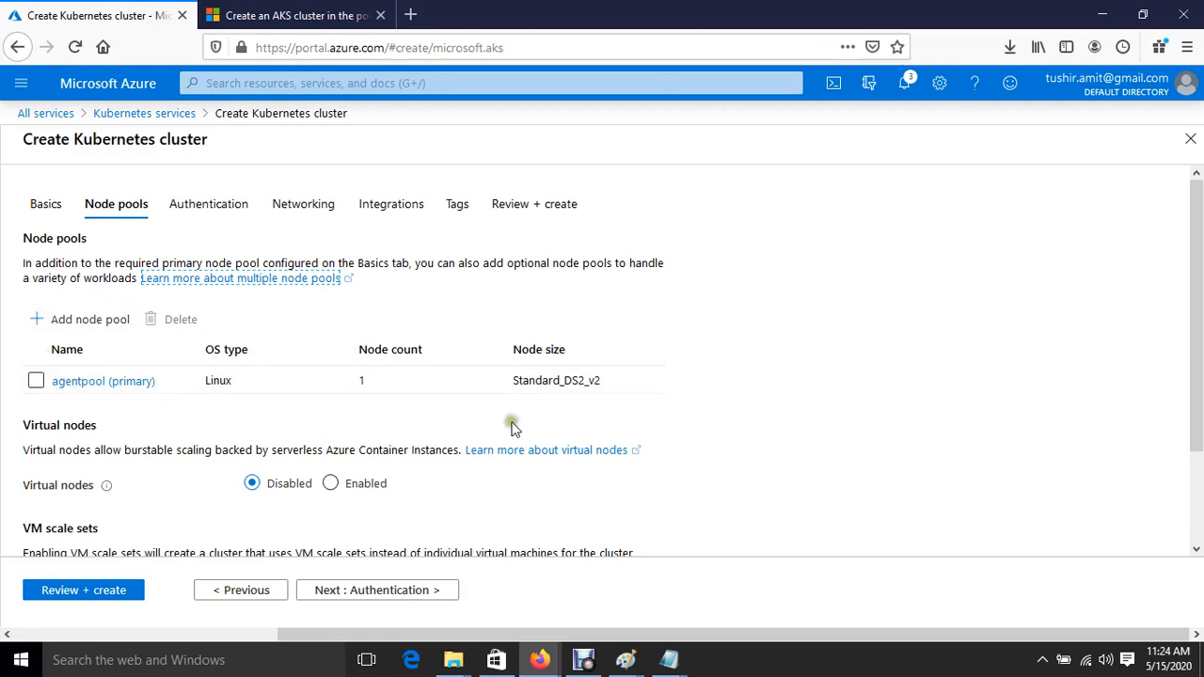
Open a new Paint drawing and draw a wide outer rectangle containing two side-by-side rectangles, the left one about 285 × 120 px
key(super+r)
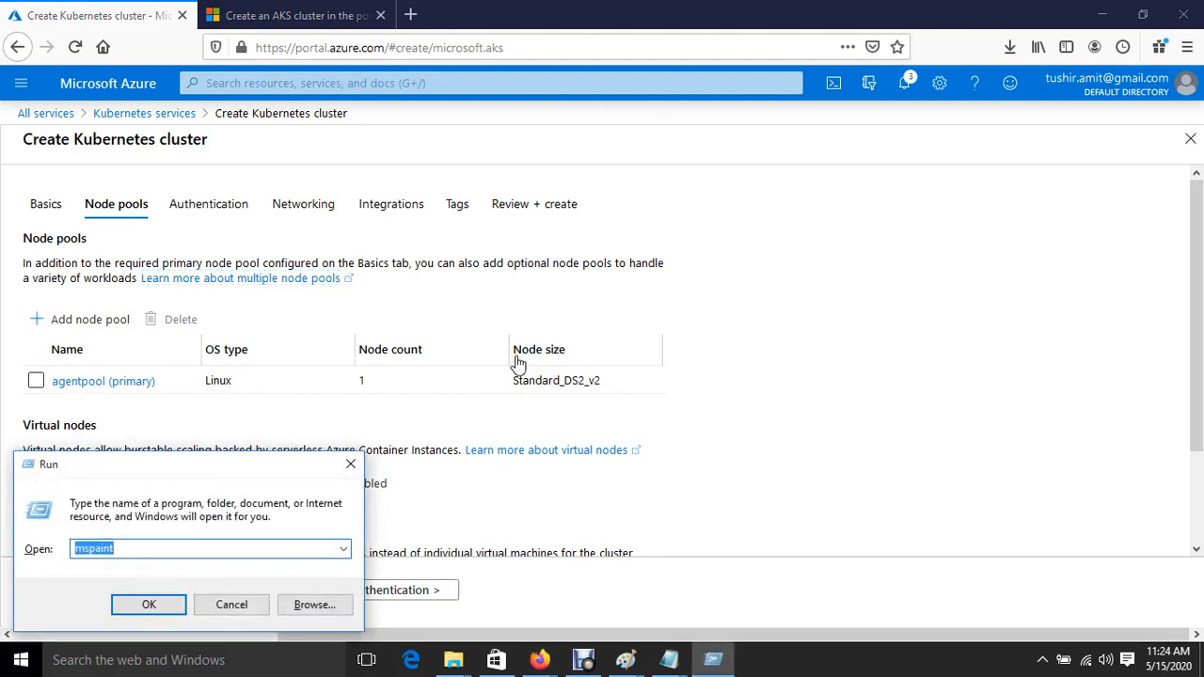
key(Return)
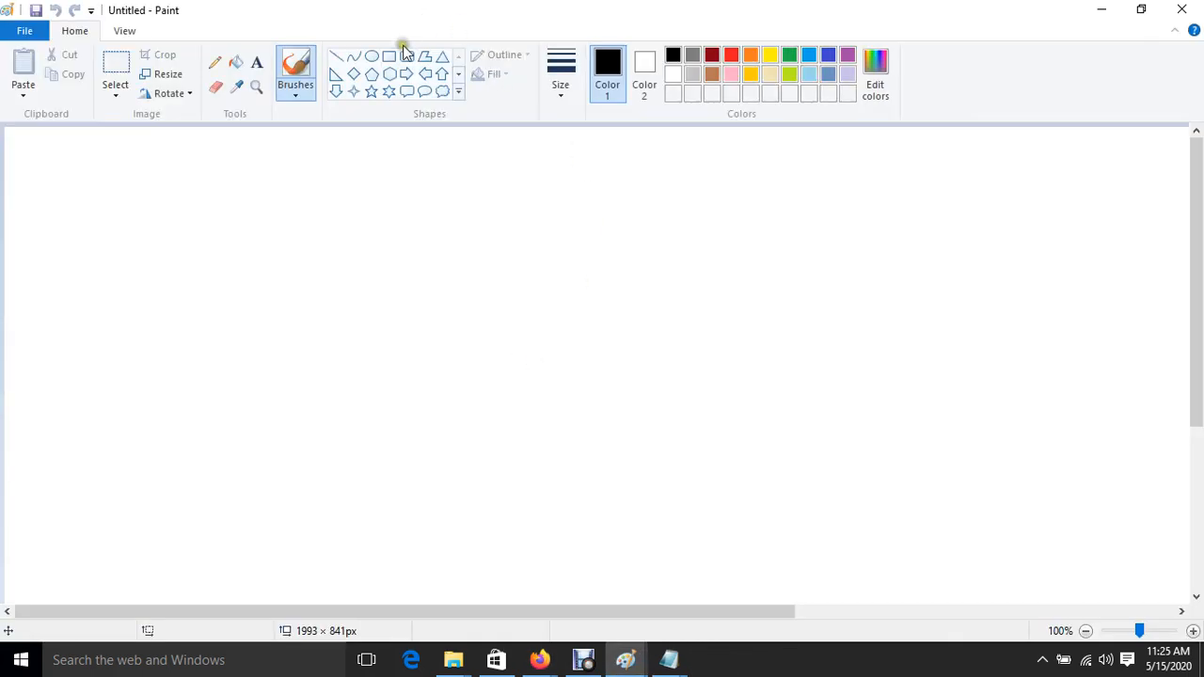
click(390, 62)
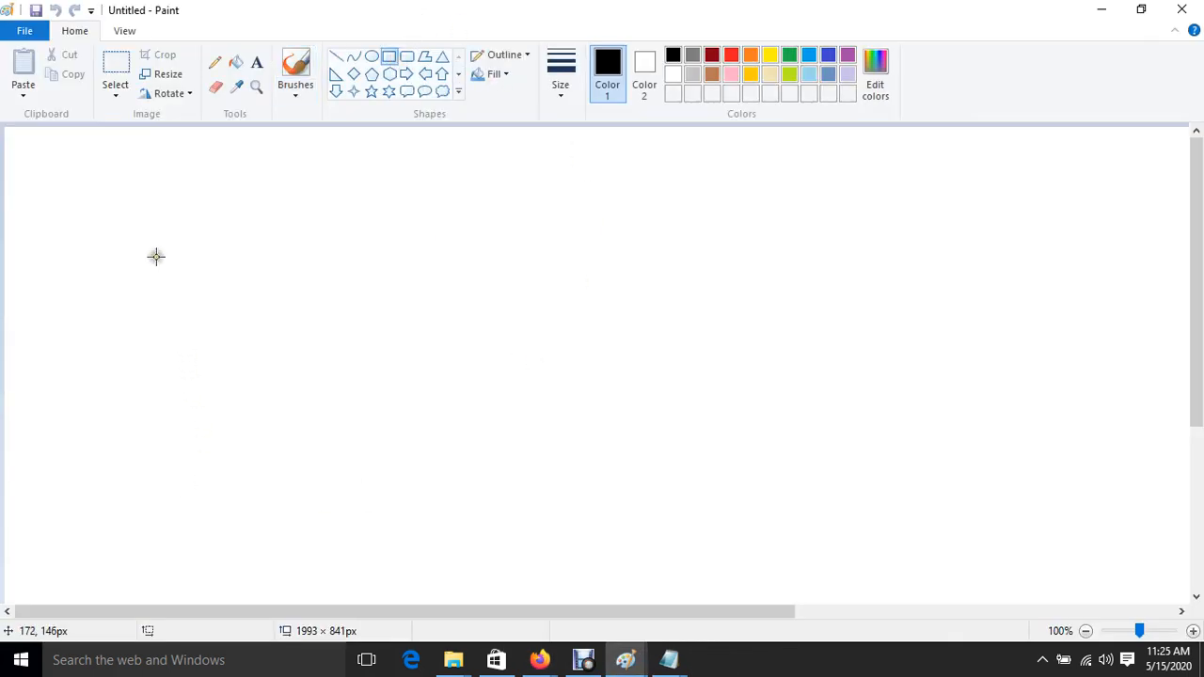
mouse_move(110, 236)
mouse_down()
mouse_move(841, 416)
mouse_move(852, 393)
mouse_up()
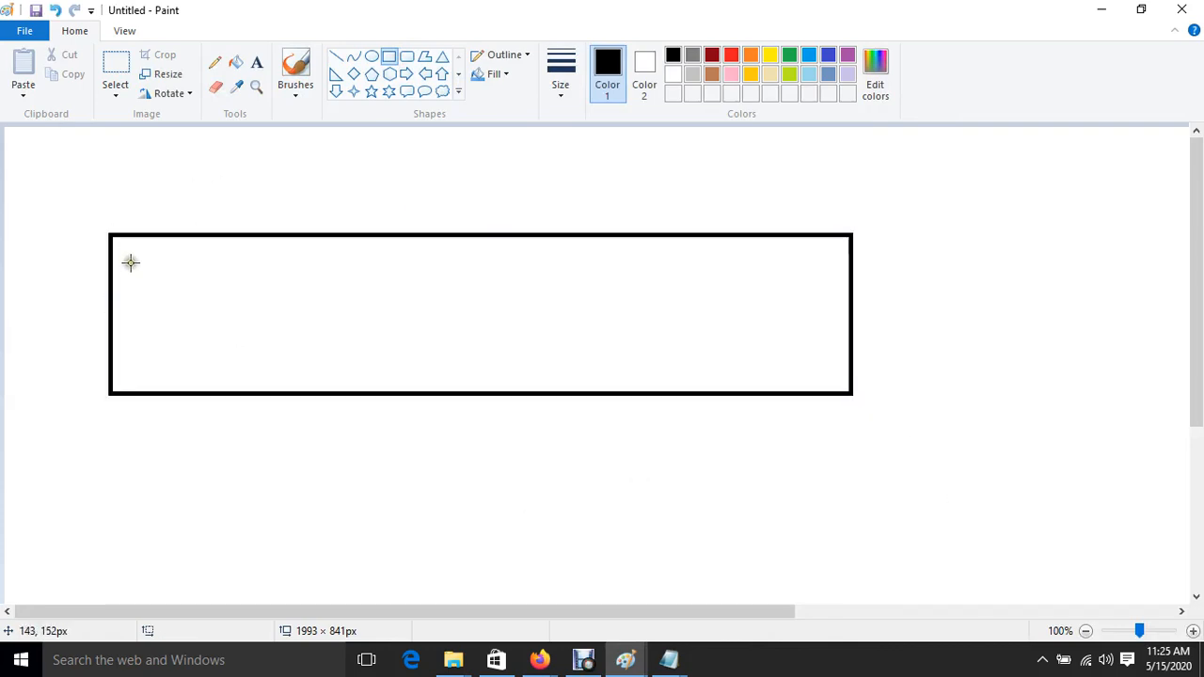
mouse_move(139, 258)
mouse_down()
mouse_move(372, 378)
mouse_move(391, 363)
mouse_up()
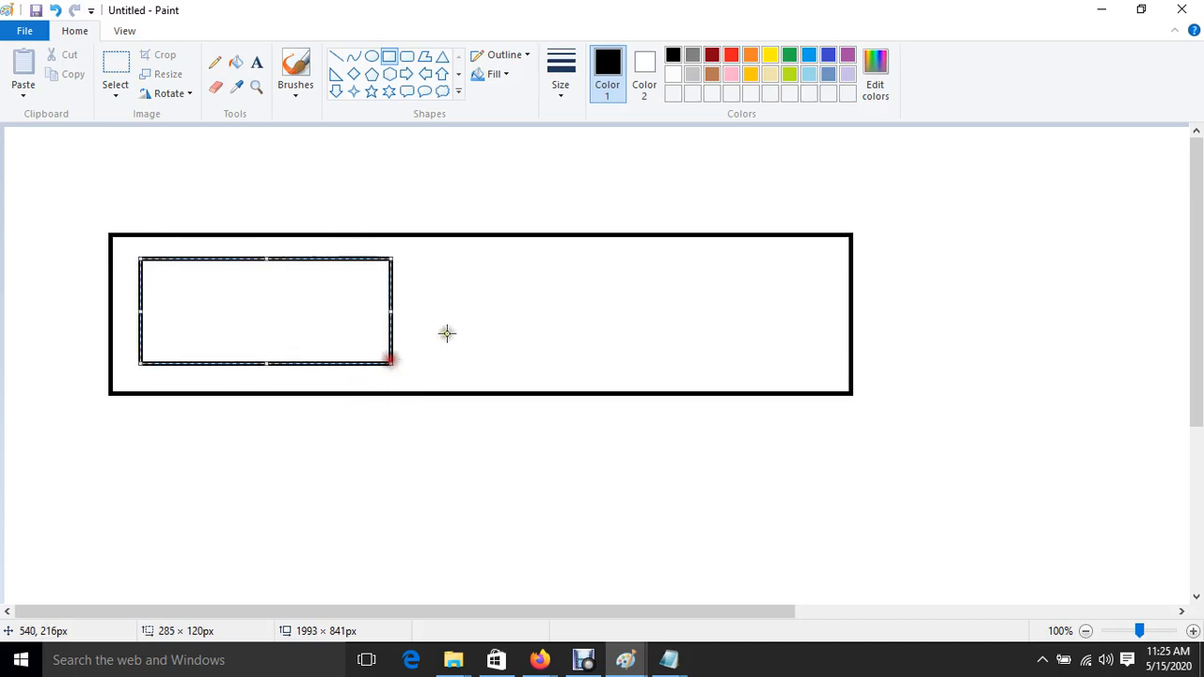
drag(463, 260, 760, 375)
click(238, 464)
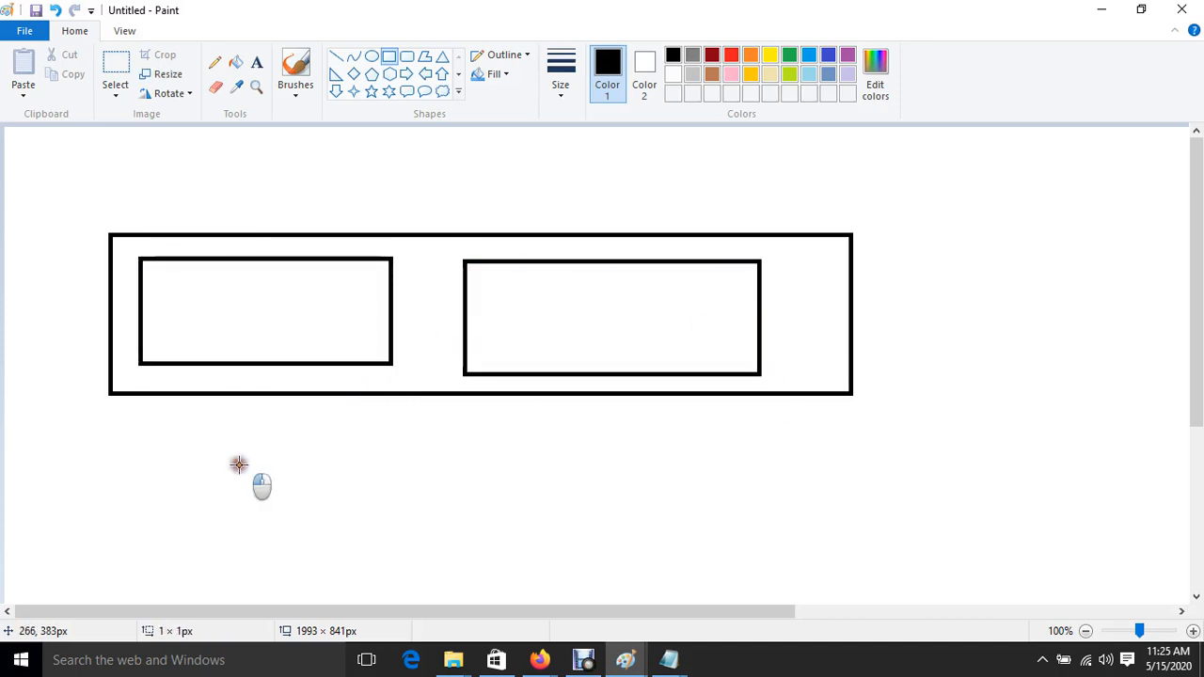
Draw two small rectangles inside the left inner rectangle and three inside the right inner rectangle
drag(157, 278, 265, 333)
drag(282, 279, 349, 324)
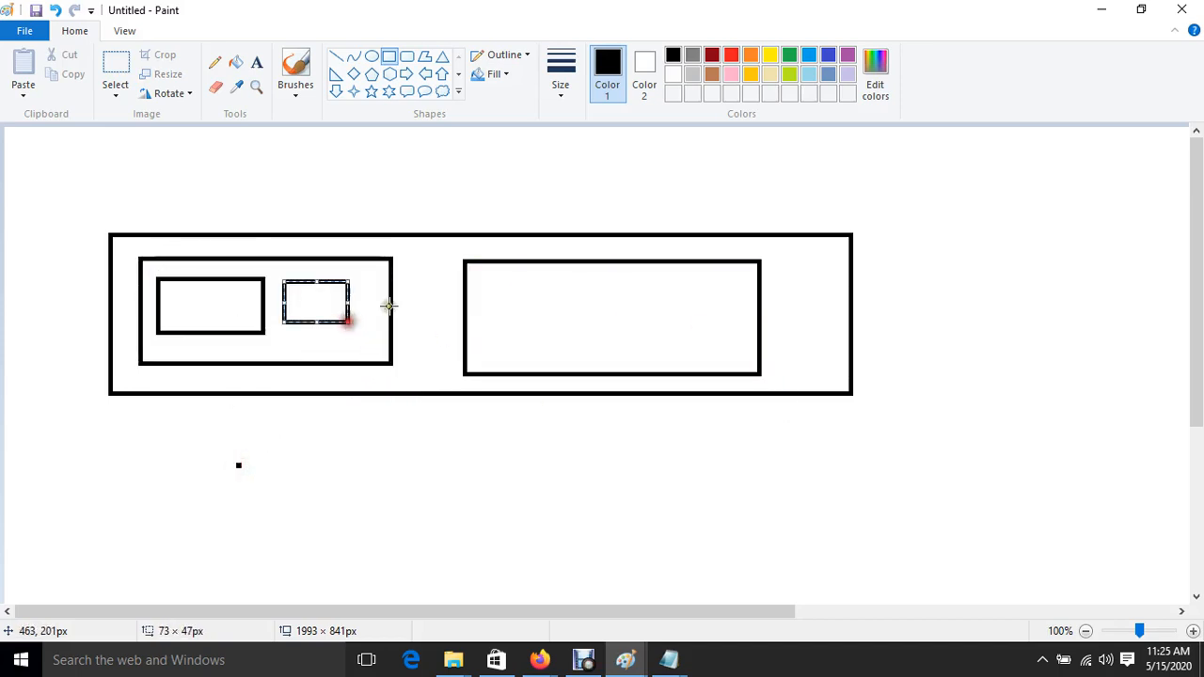
drag(489, 281, 554, 336)
mouse_move(580, 279)
mouse_down()
mouse_move(650, 352)
mouse_move(636, 336)
mouse_up()
mouse_move(656, 280)
mouse_down()
mouse_move(742, 366)
mouse_move(721, 346)
mouse_up()
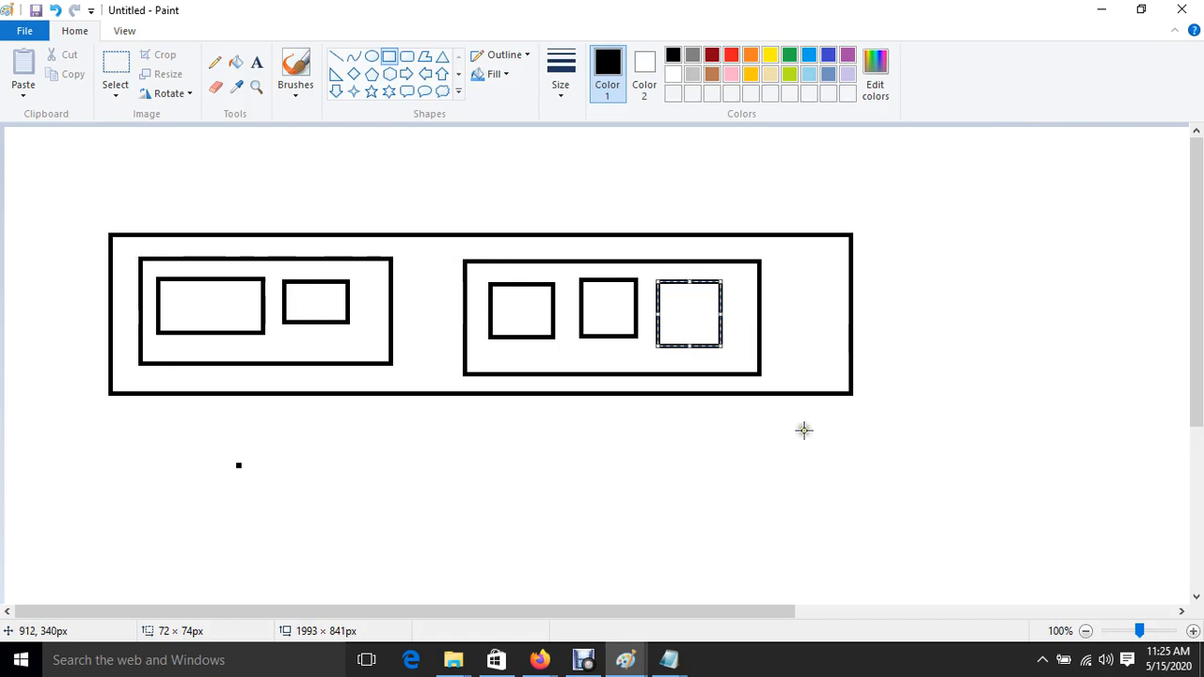
Switch back to the Azure portal and view the form for adding a node pool, then cancel it
mouse_move(539, 659)
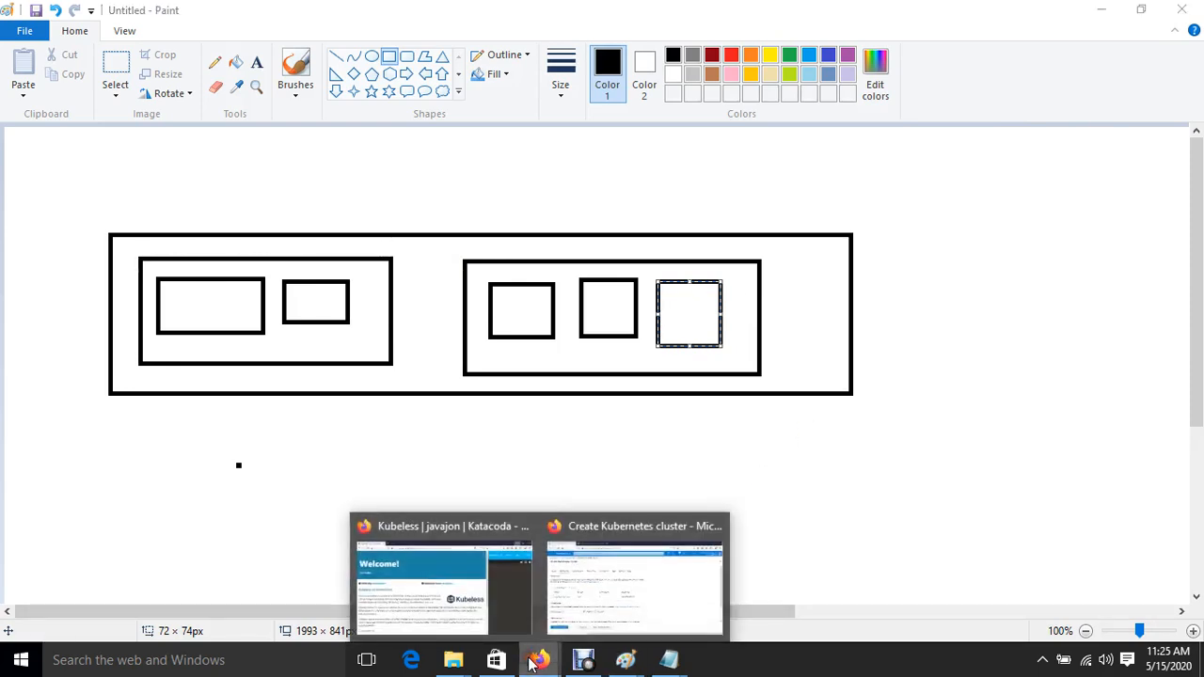
click(667, 573)
click(85, 329)
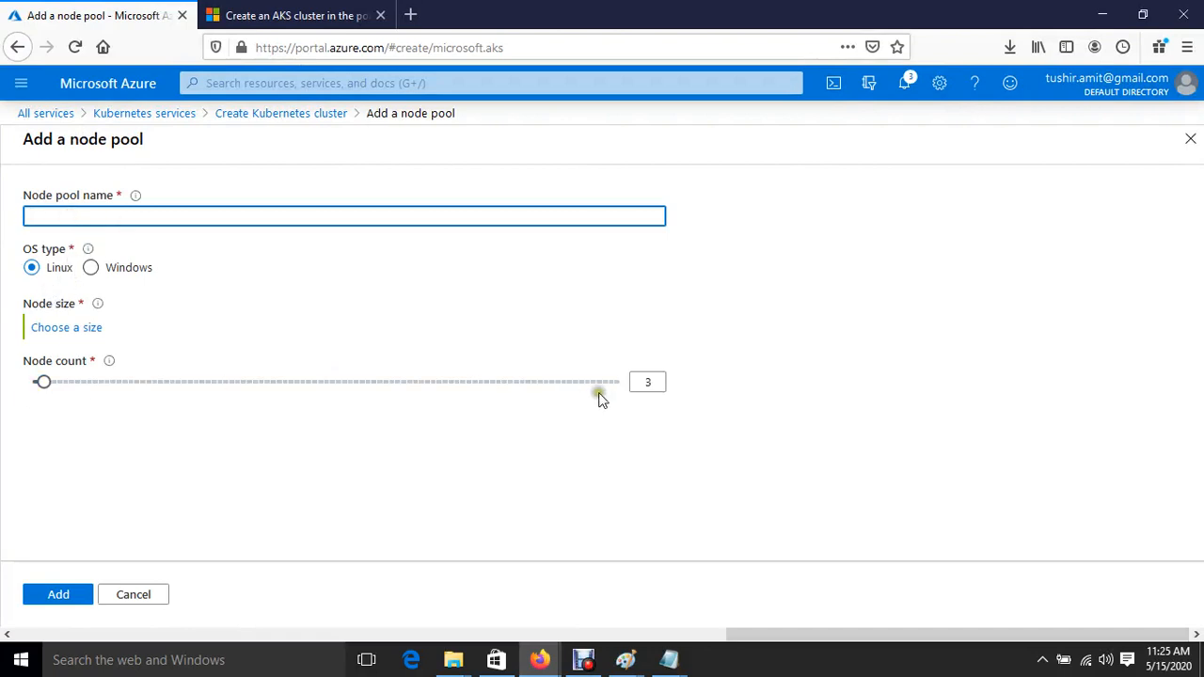
click(130, 593)
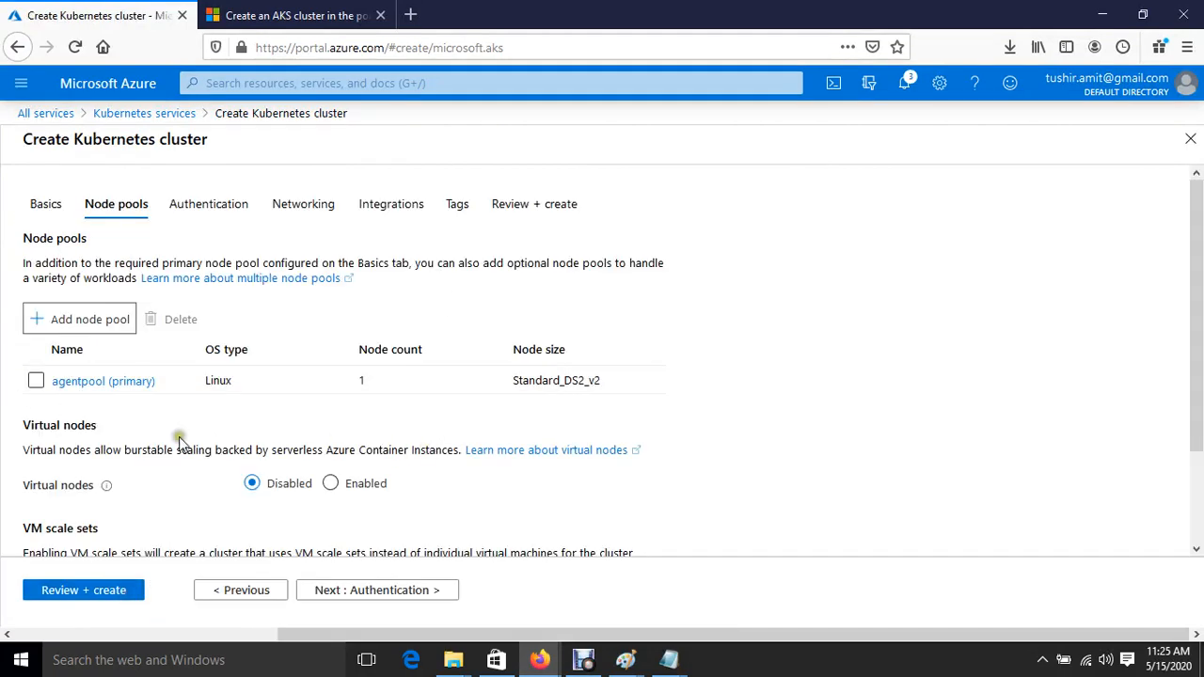
Enable virtual nodes for the Kubernetes cluster
scroll(279, 440, down, 2)
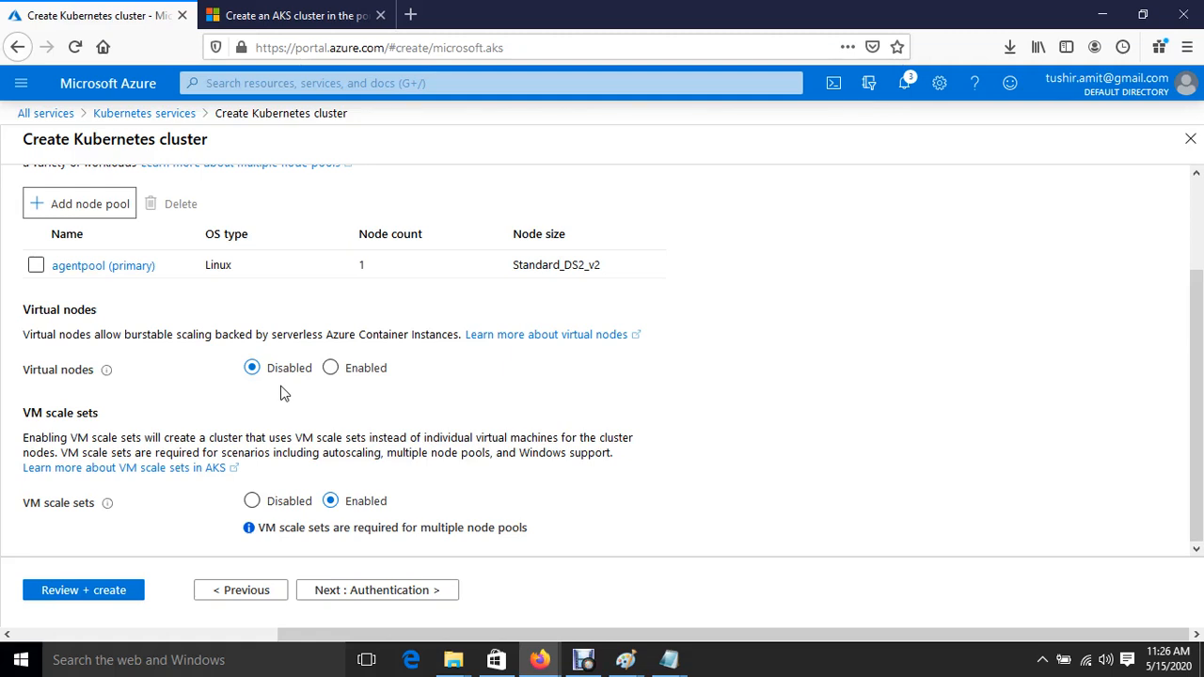
click(330, 370)
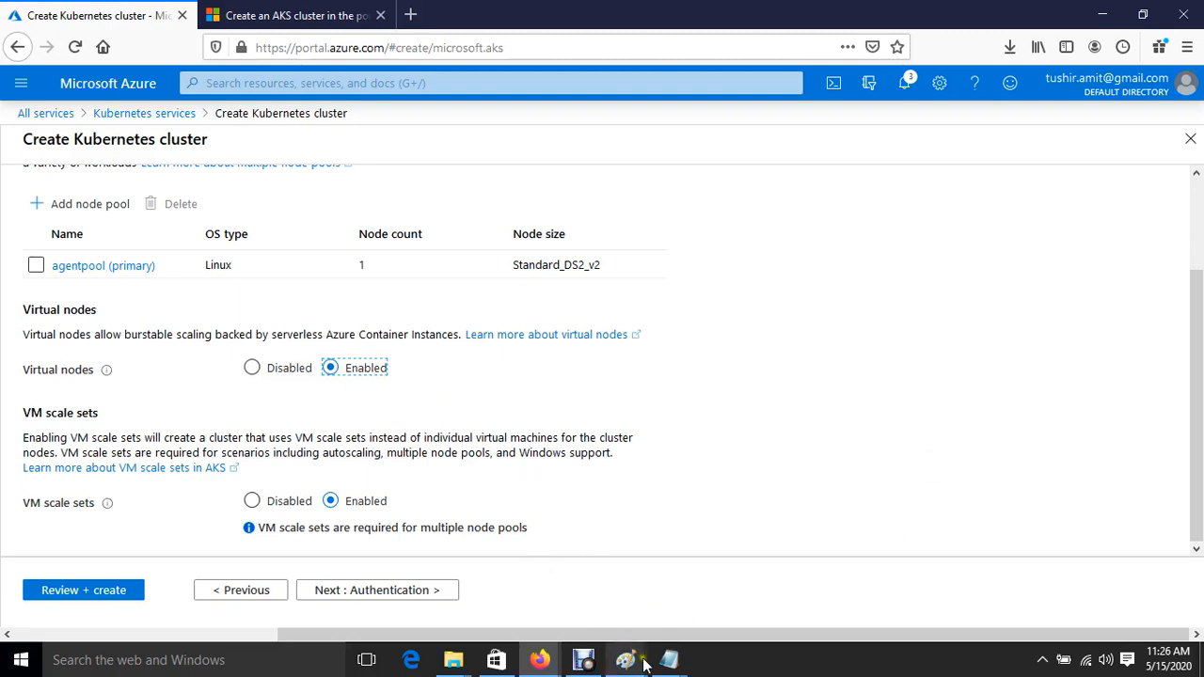
Switch to the Paint diagram, outline the left inner rectangle with one about 289 × 118 px, and draw one about 58 × 35 px inside its first box
mouse_move(644, 664)
click(945, 597)
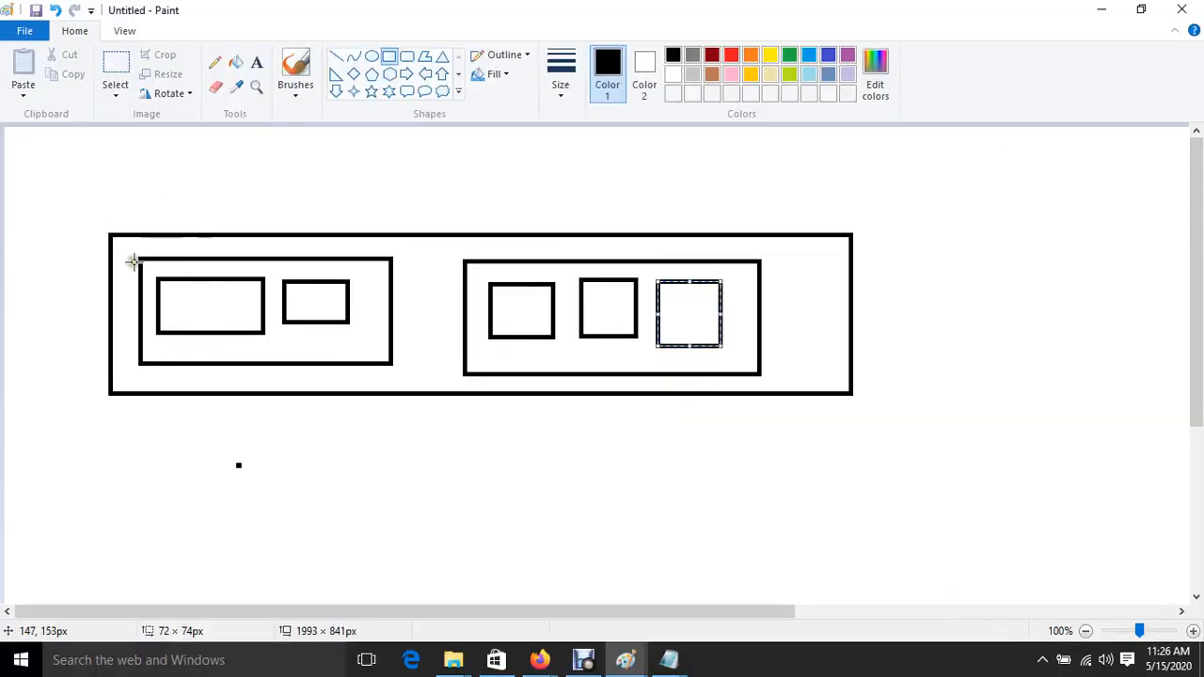
mouse_move(132, 260)
mouse_down()
mouse_move(398, 273)
mouse_move(406, 379)
mouse_up()
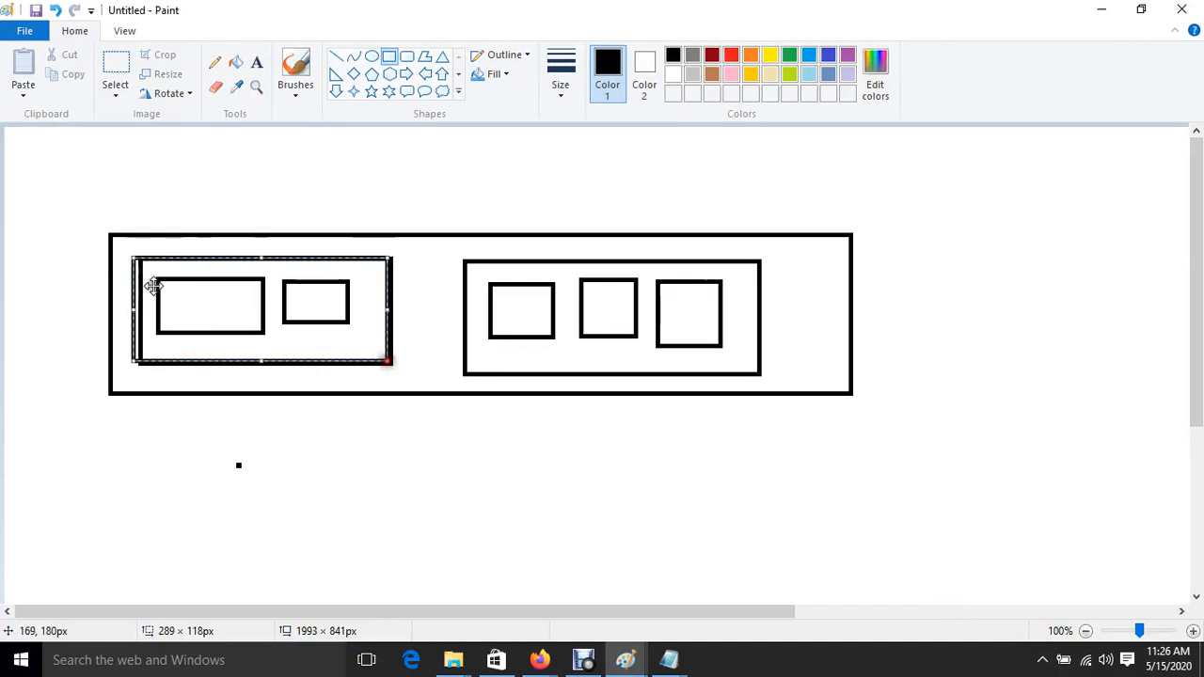
click(304, 460)
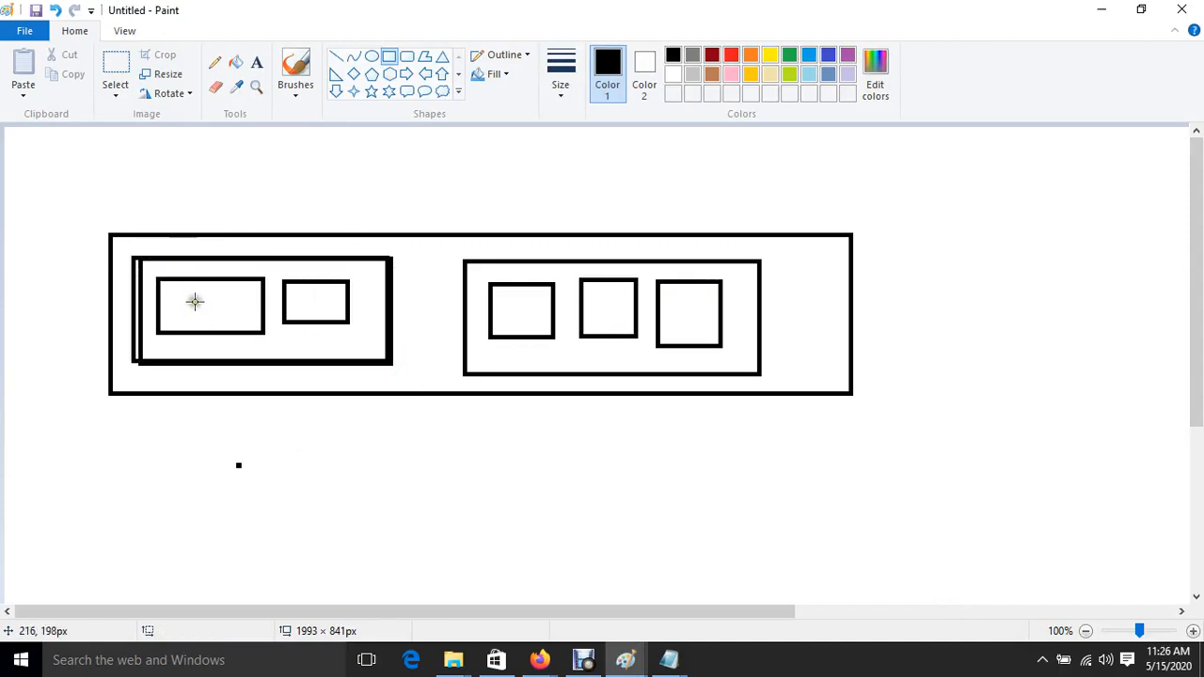
drag(177, 295, 232, 328)
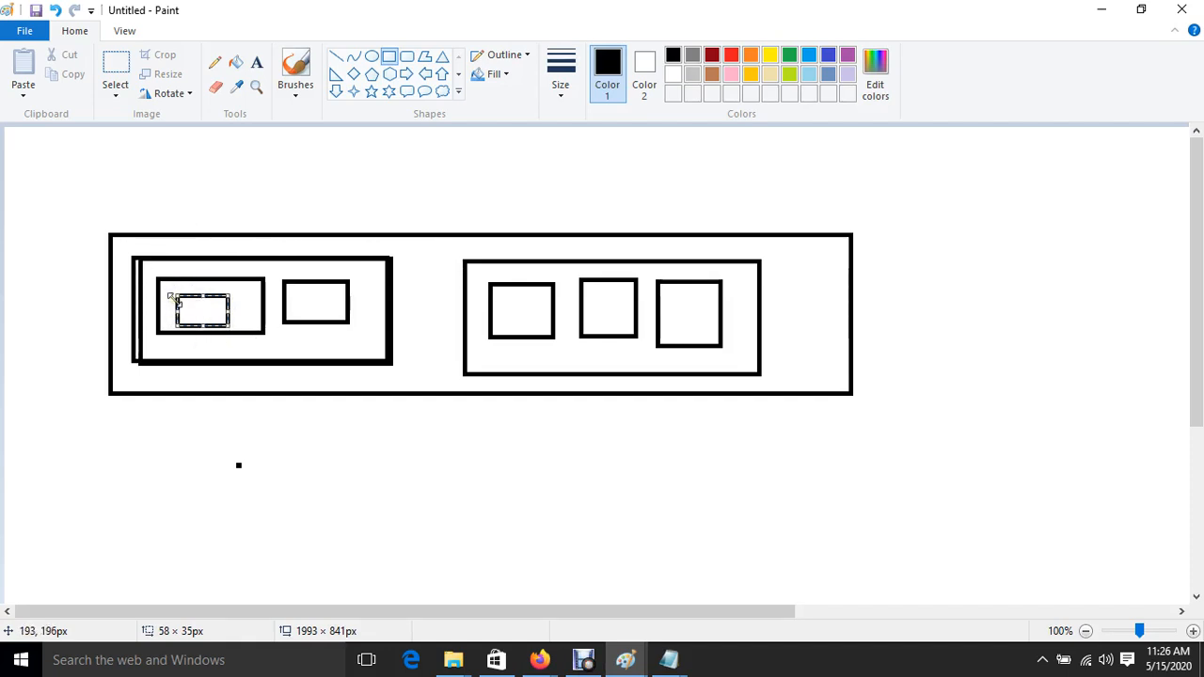
Return to the Azure portal and advance the cluster setup through Authentication to Networking, keeping the default authentication settings
click(253, 408)
click(1101, 9)
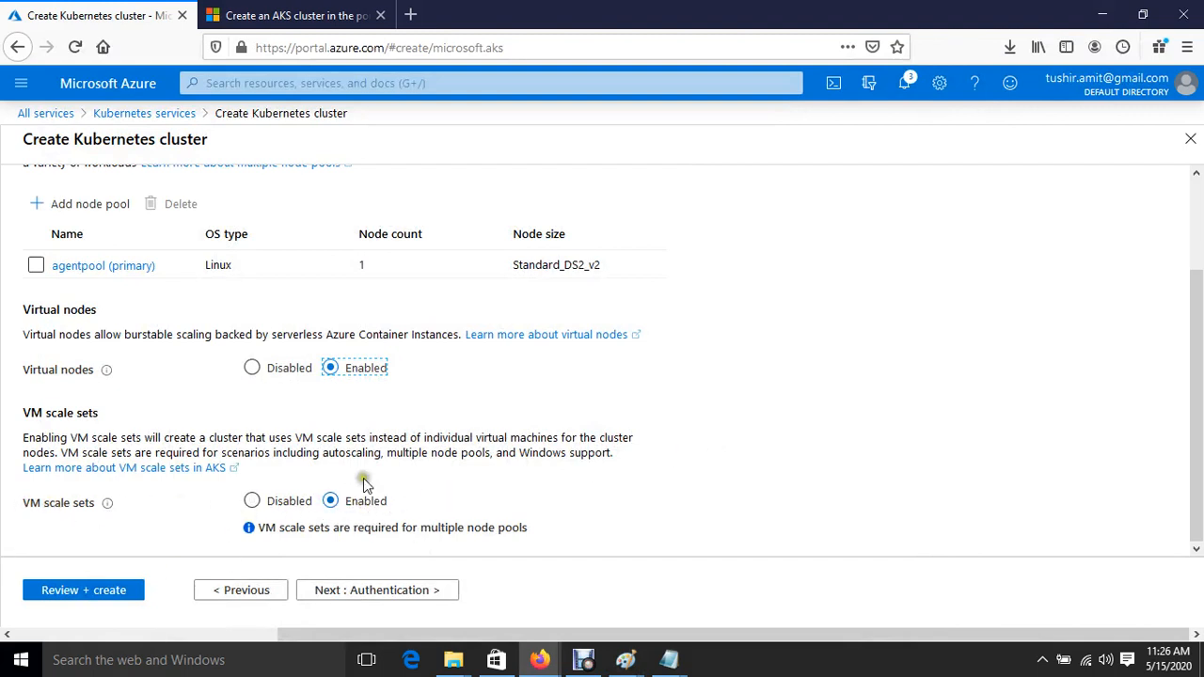
click(395, 592)
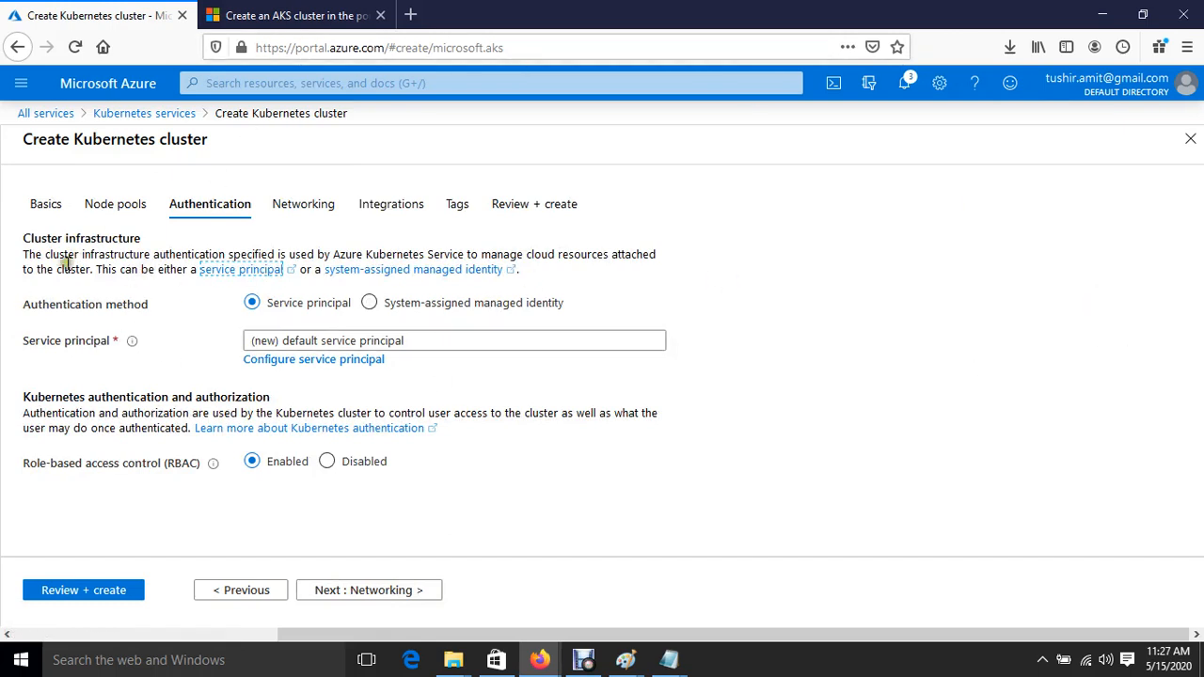
drag(11, 301, 460, 349)
click(569, 487)
click(381, 590)
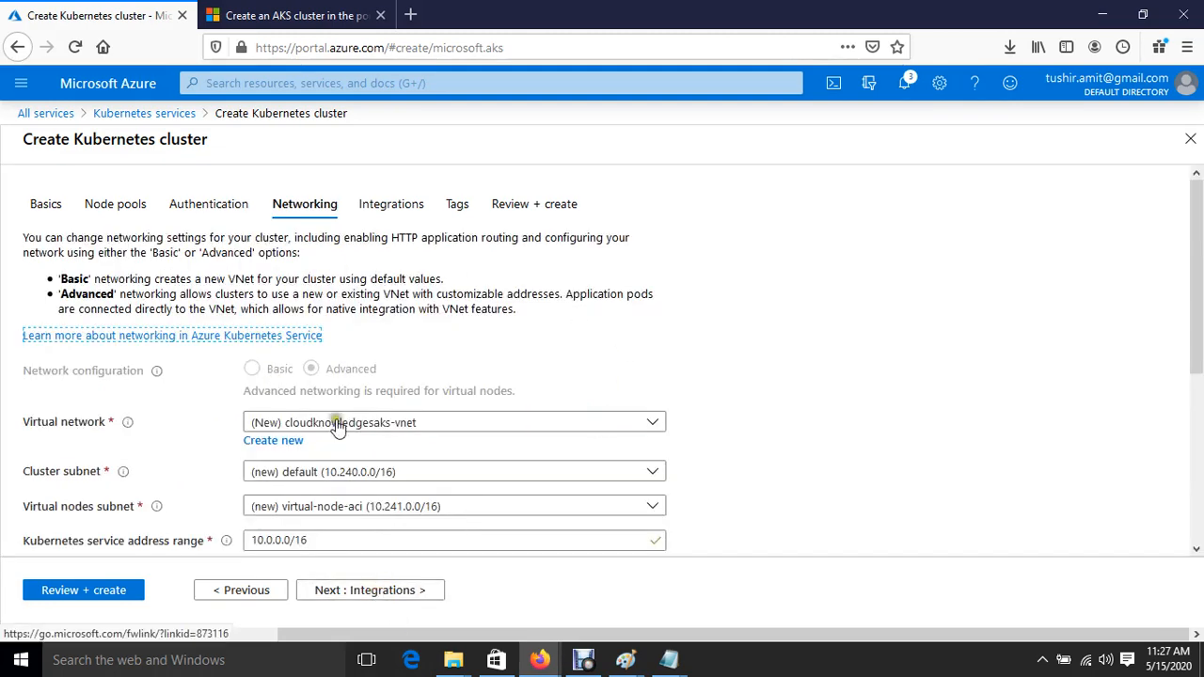
Examine the networking settings, including the virtual network, both subnets, Kubernetes service address range, DNS service IP and Docker Bridge address
scroll(498, 404, down, 2)
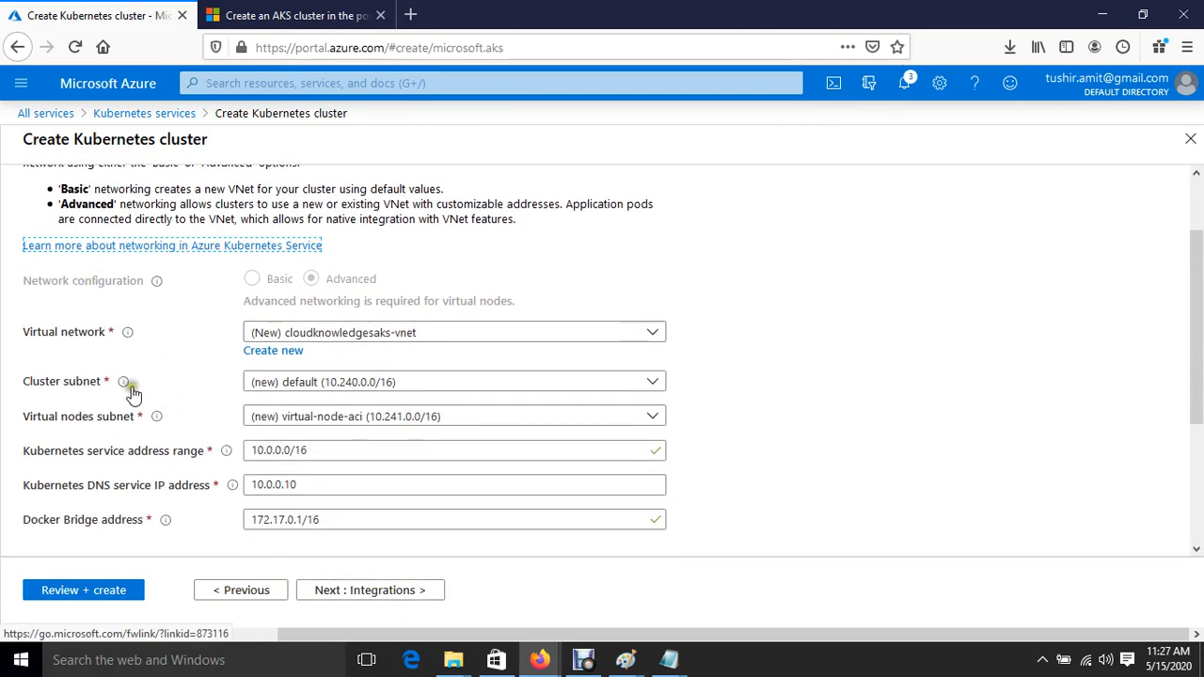
scroll(207, 406, up, 2)
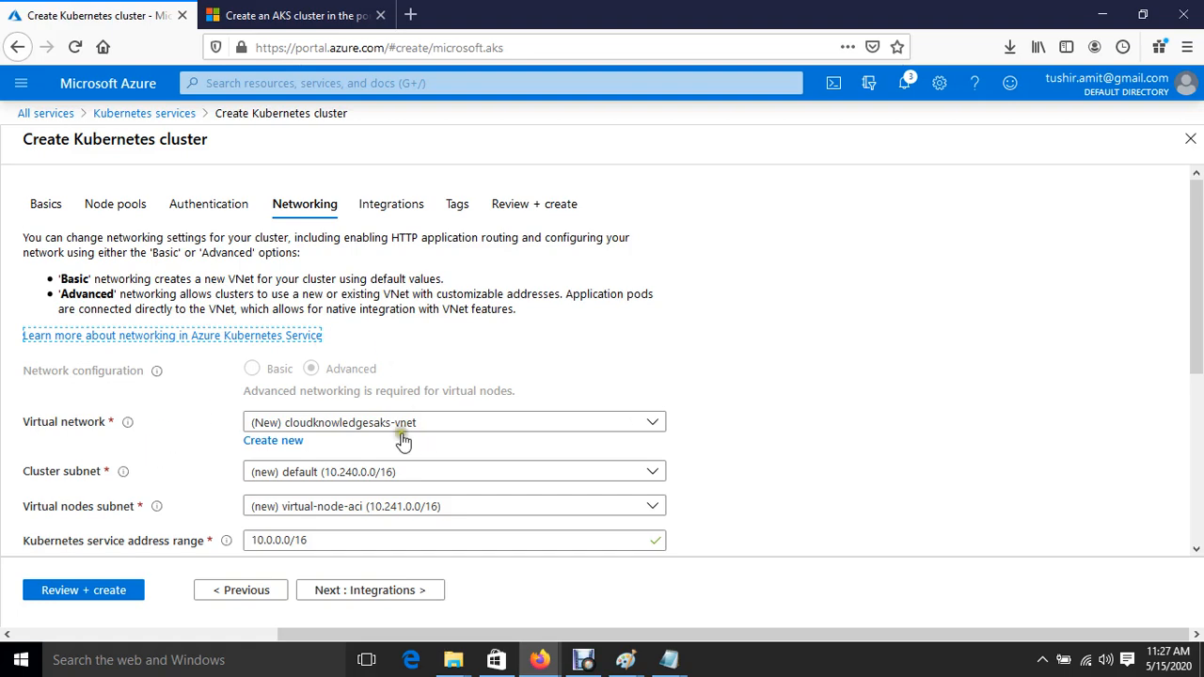
scroll(561, 438, down, 2)
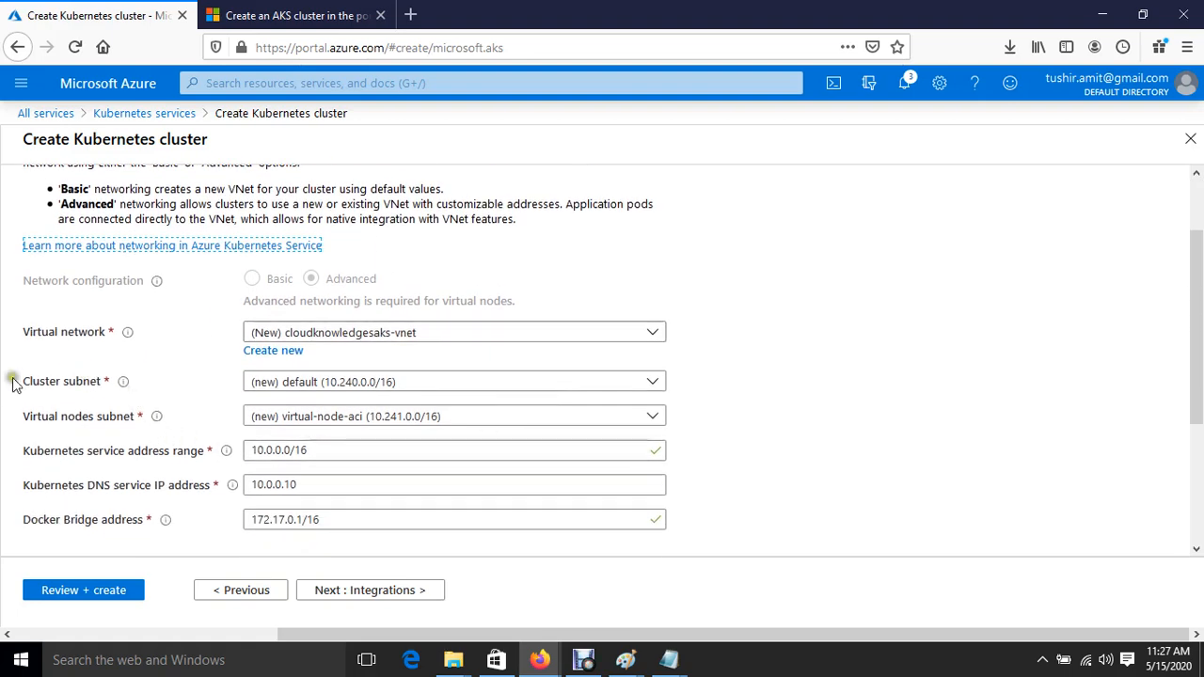
drag(15, 379, 157, 385)
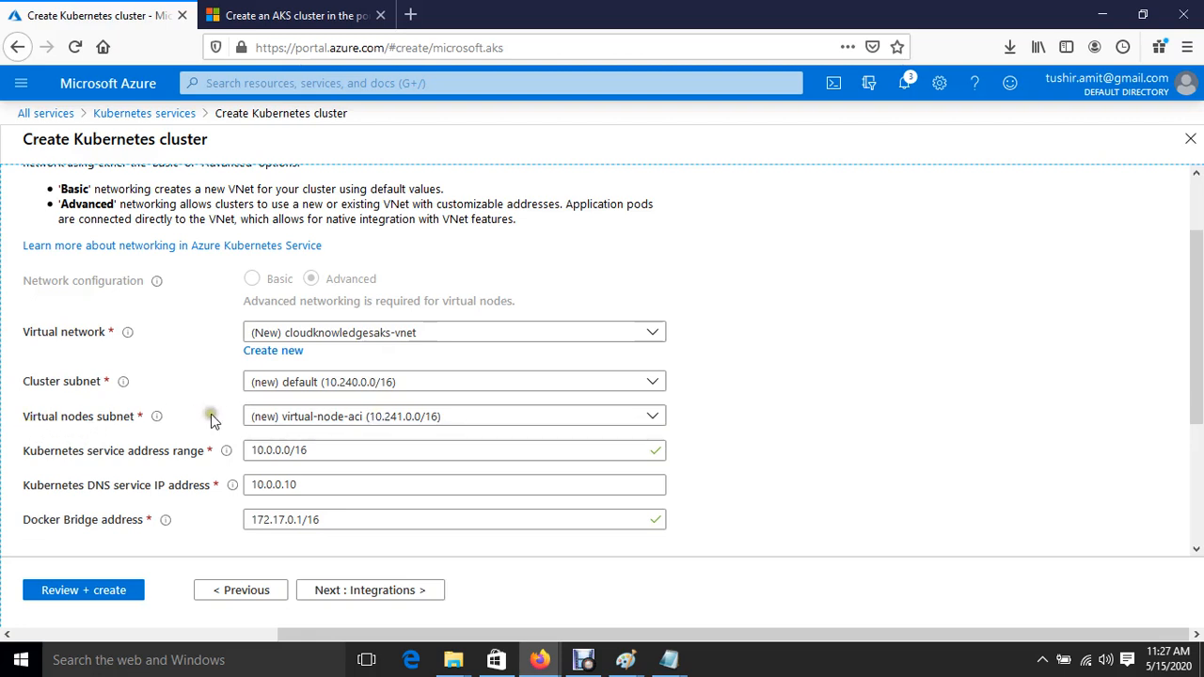
click(476, 420)
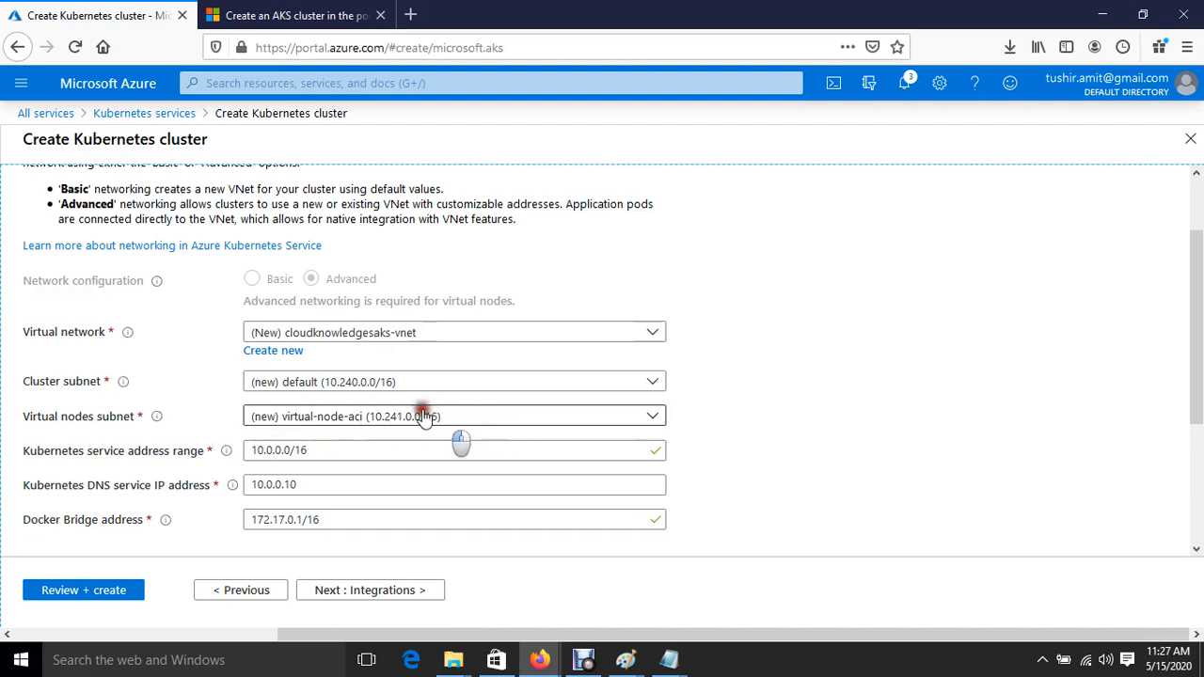
click(583, 420)
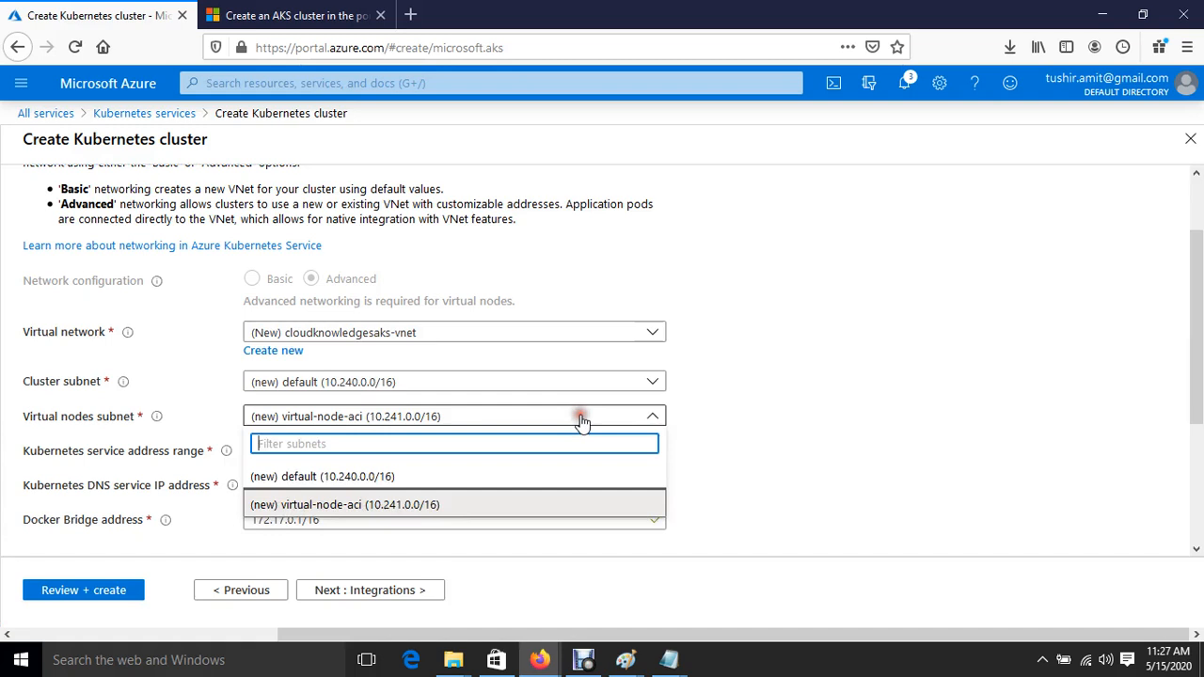
click(813, 409)
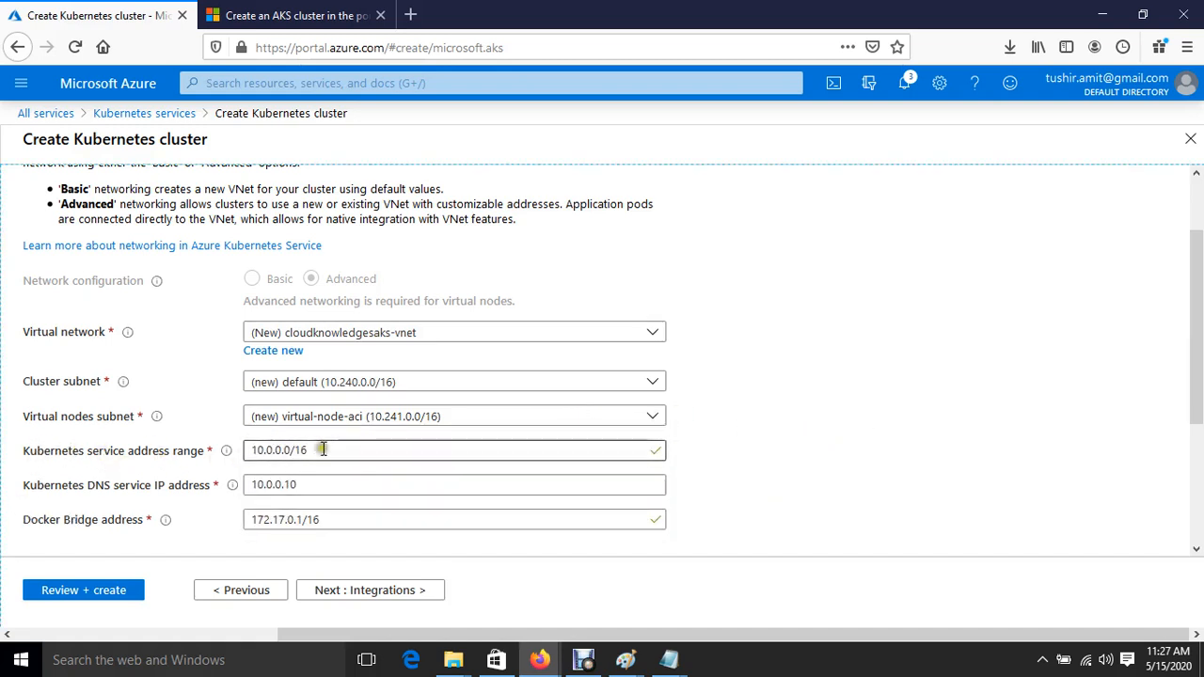
drag(339, 451, 202, 451)
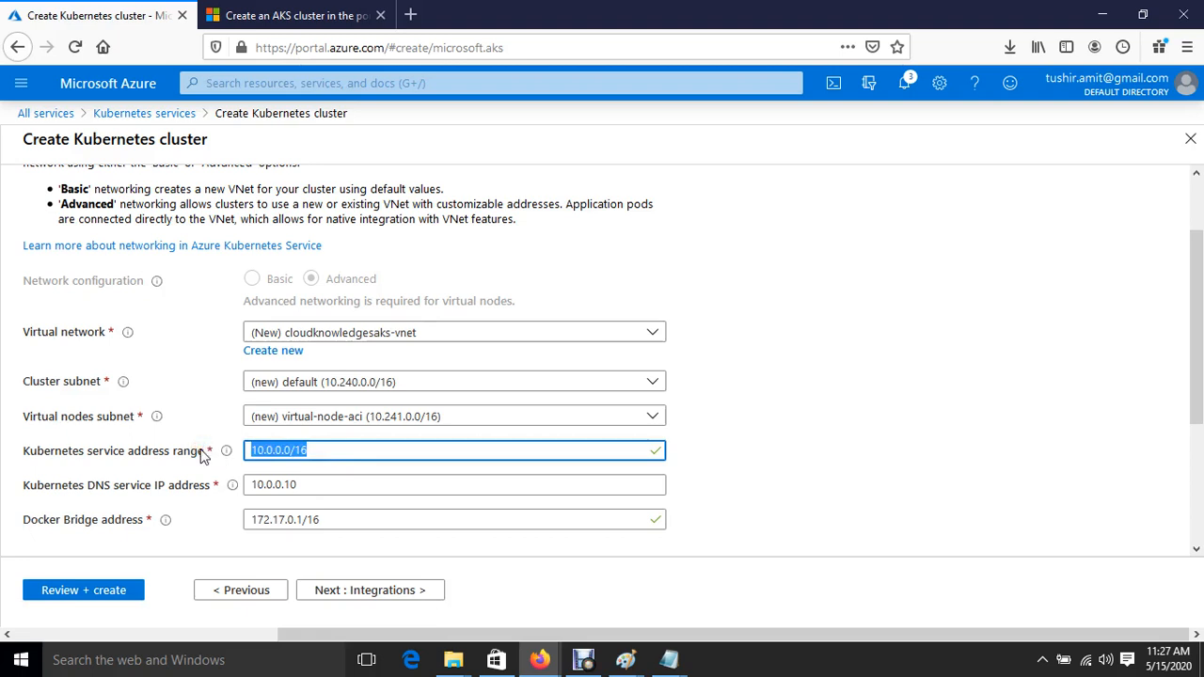
click(733, 372)
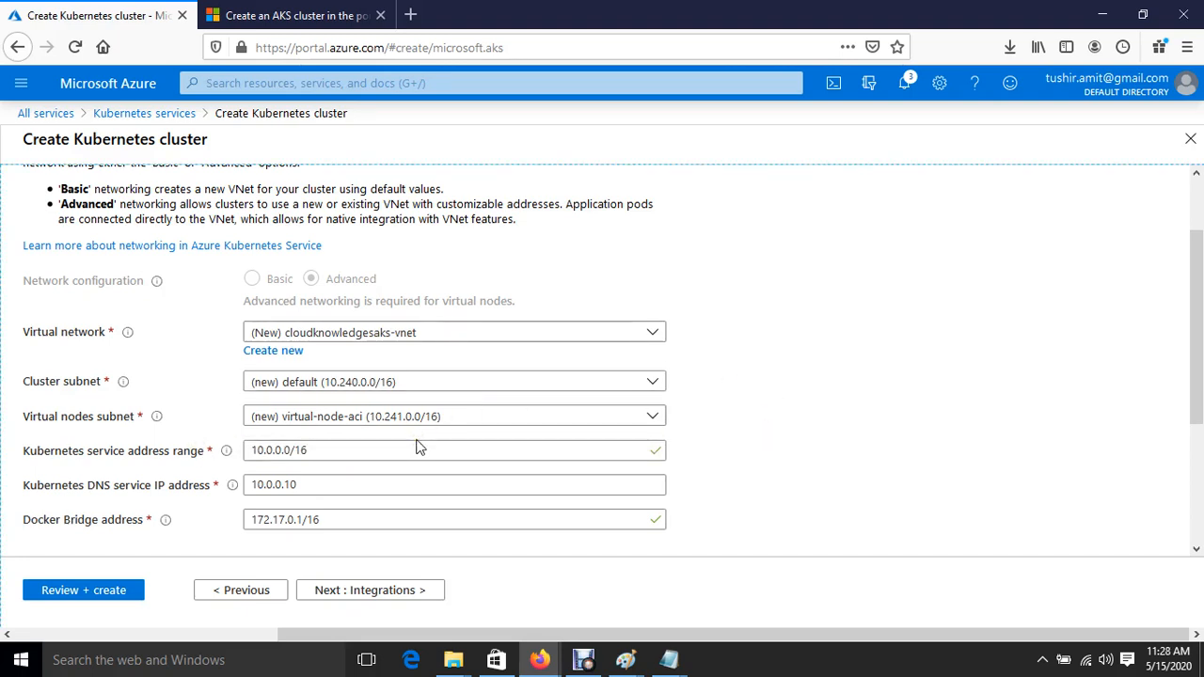
drag(30, 485, 201, 496)
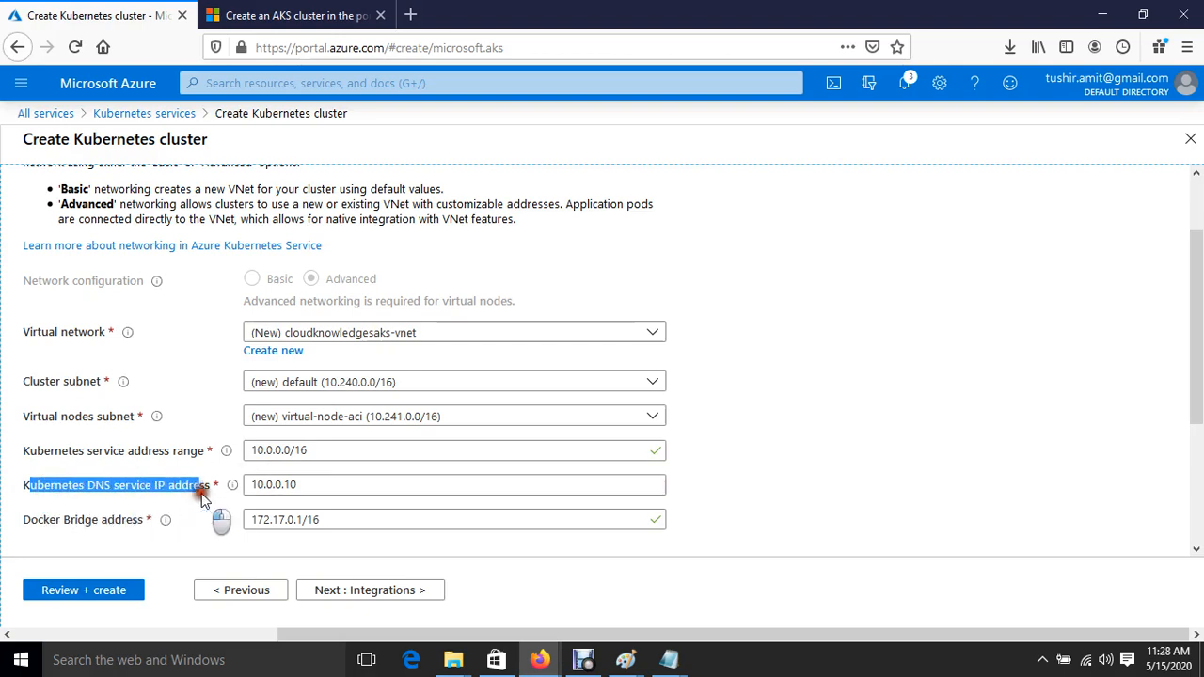
click(107, 539)
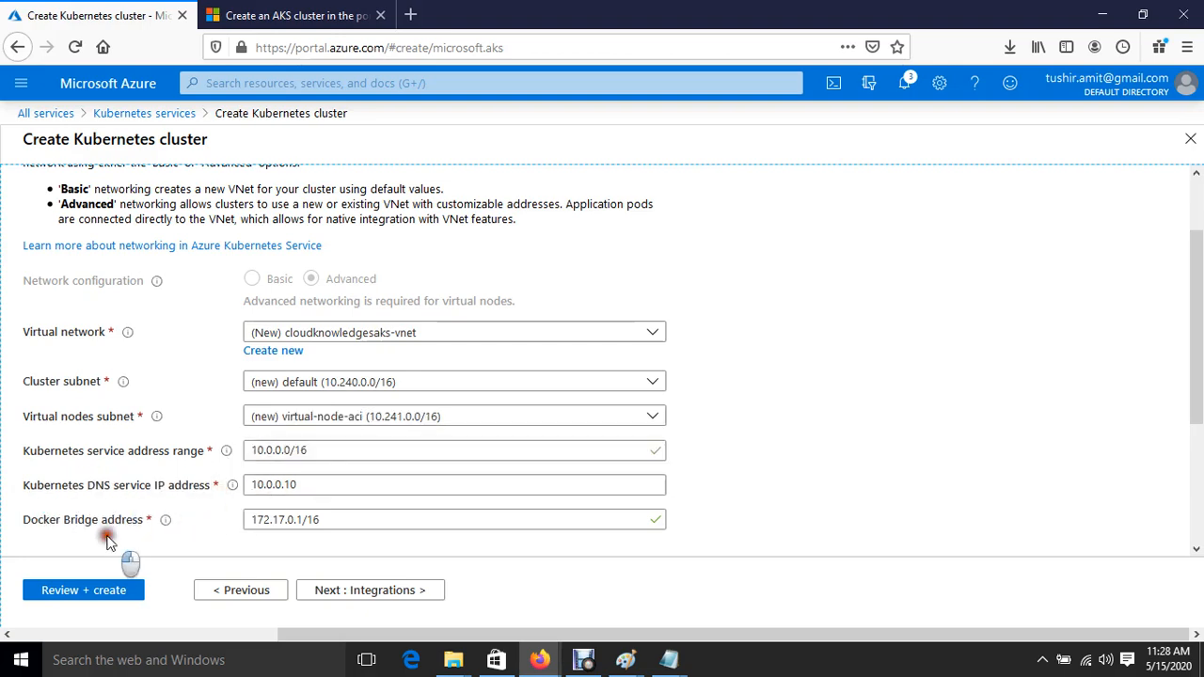
scroll(198, 519, down, 3)
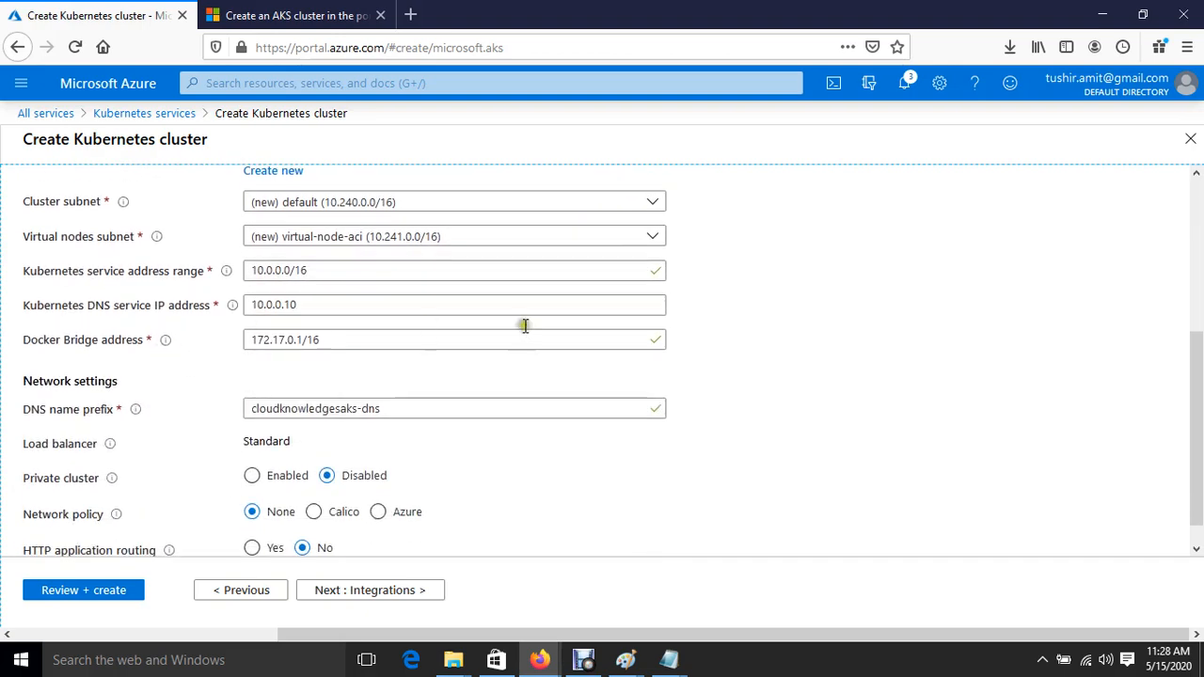
scroll(169, 439, down, 1)
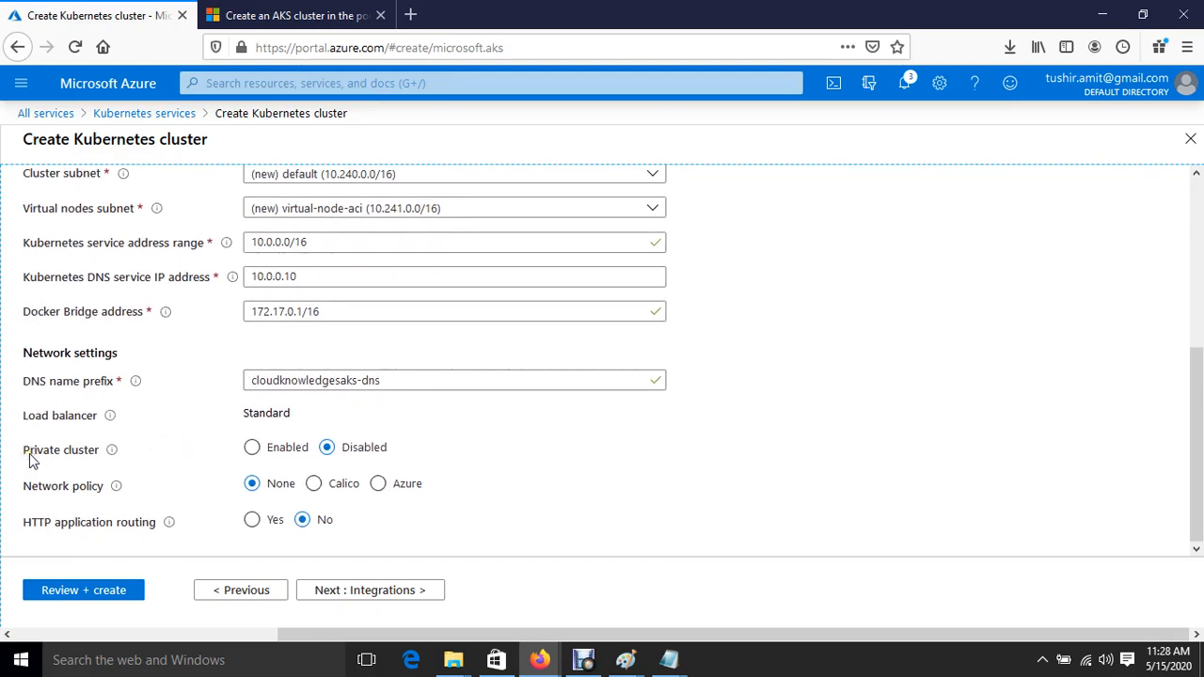
Keep the private cluster option disabled, set HTTP application routing to Yes, and advance past Integrations to Tags
click(326, 448)
click(257, 522)
click(369, 590)
click(368, 595)
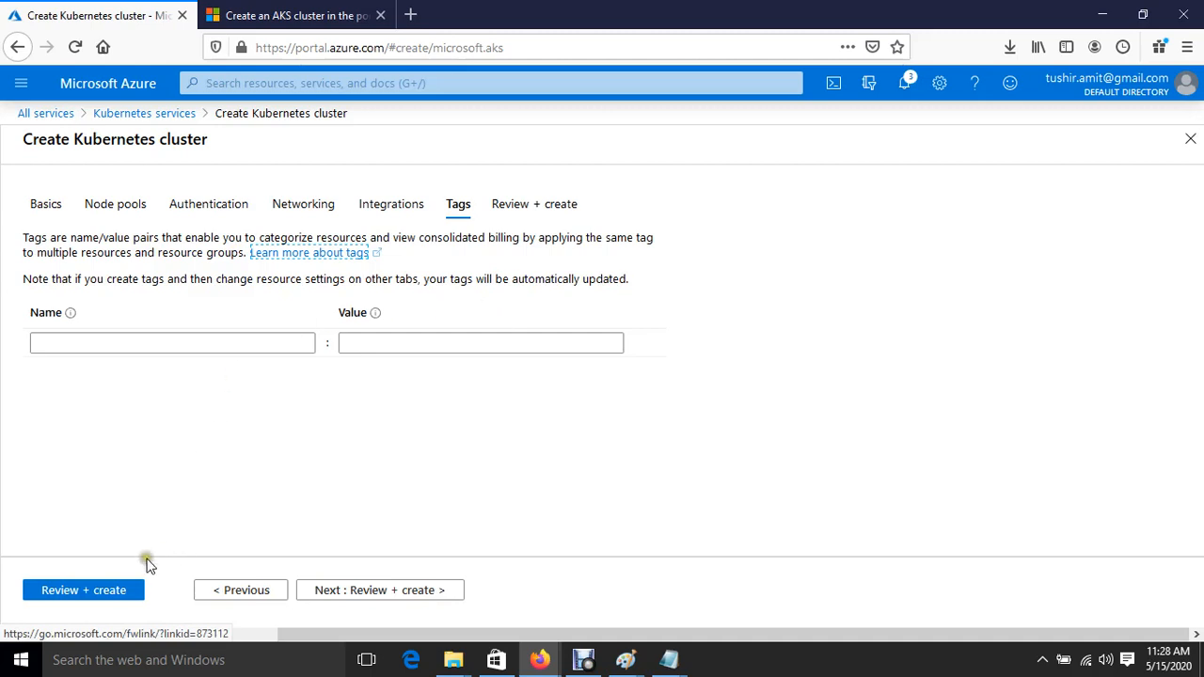
Validate the Kubernetes cluster configuration, create the cluster, and refresh its deployment status
click(101, 599)
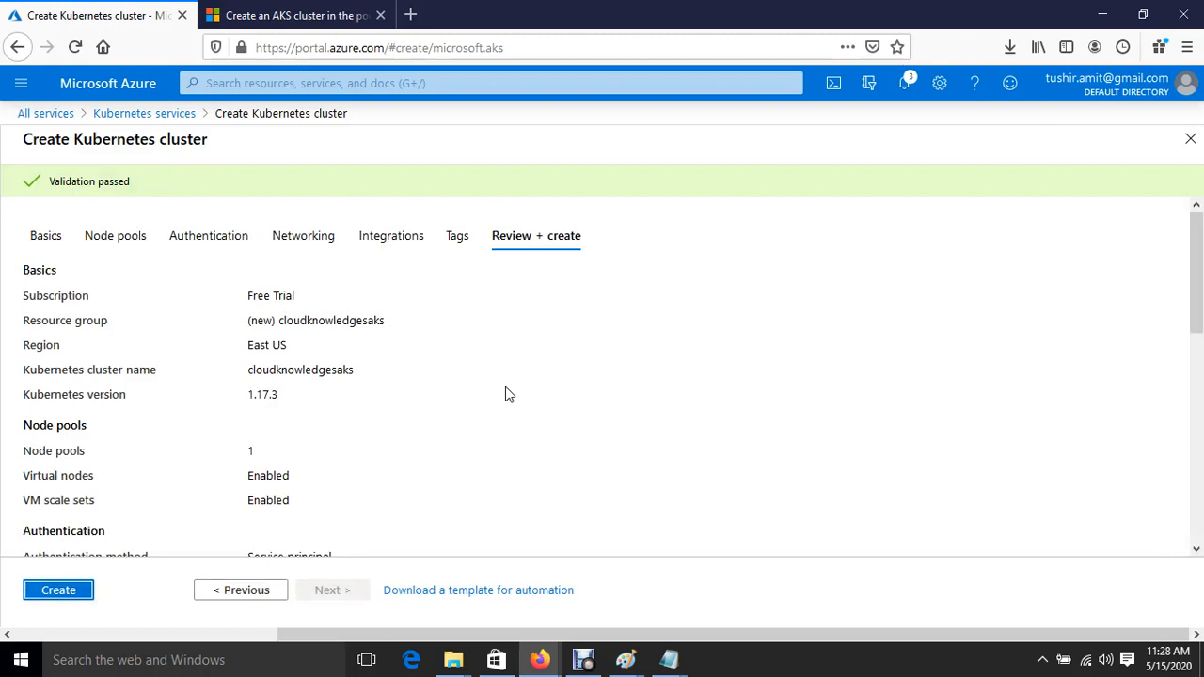
click(53, 598)
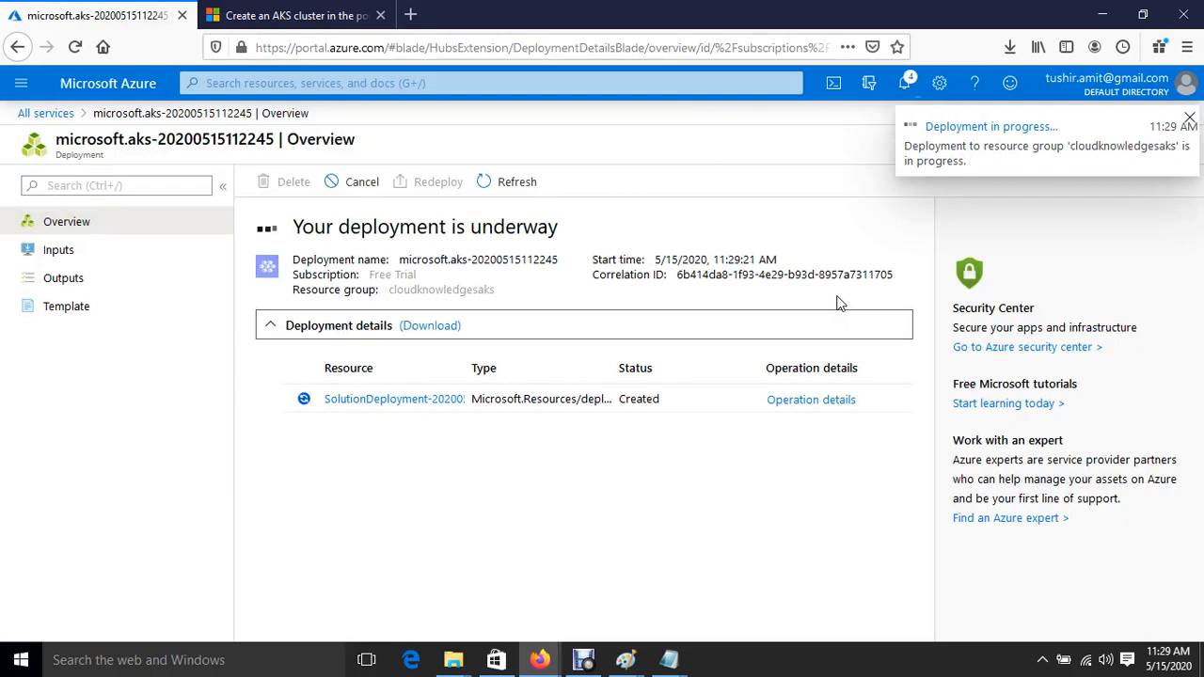
click(512, 183)
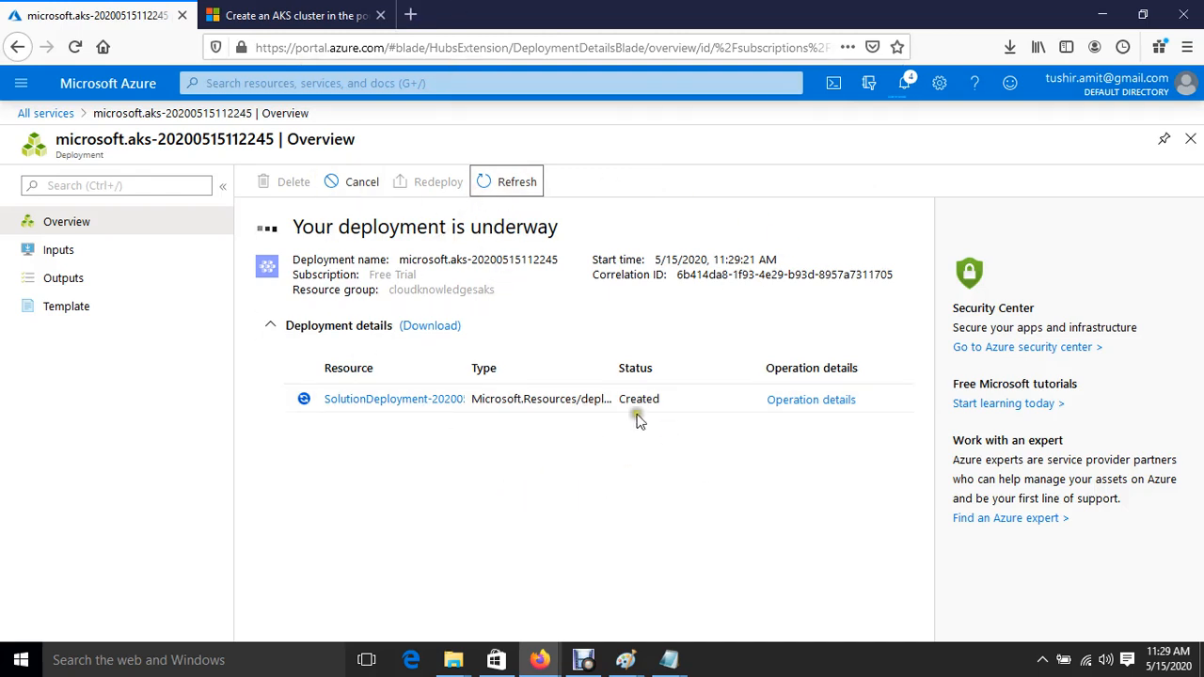
click(583, 659)
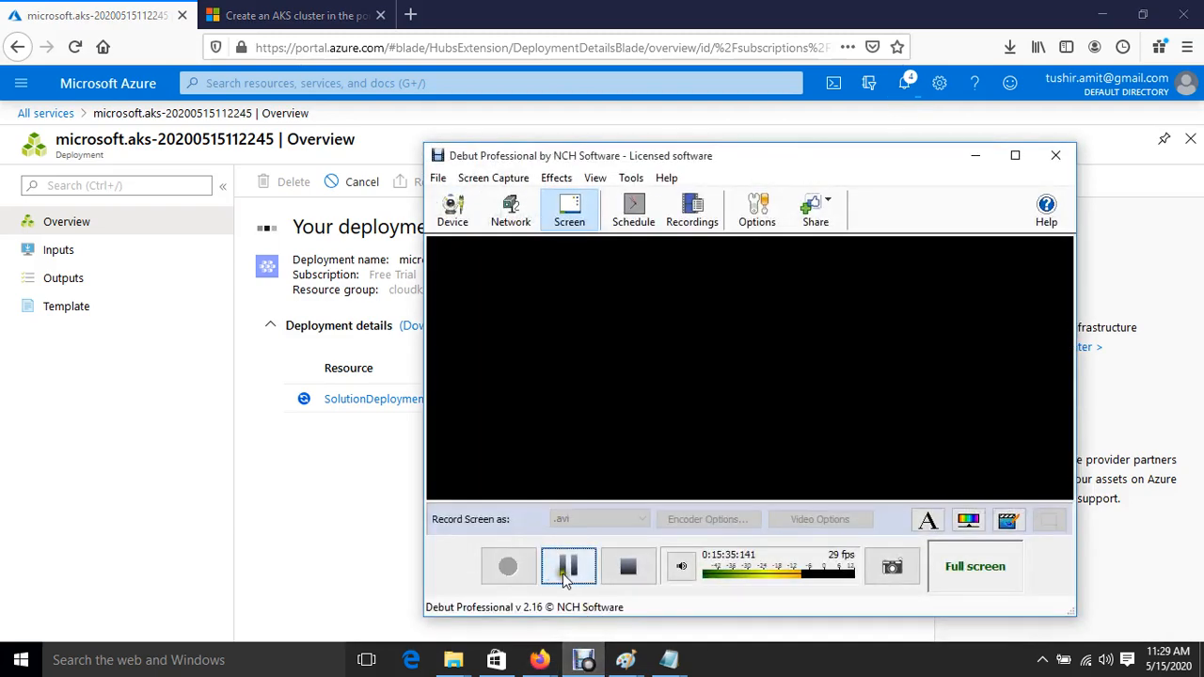
click(568, 572)
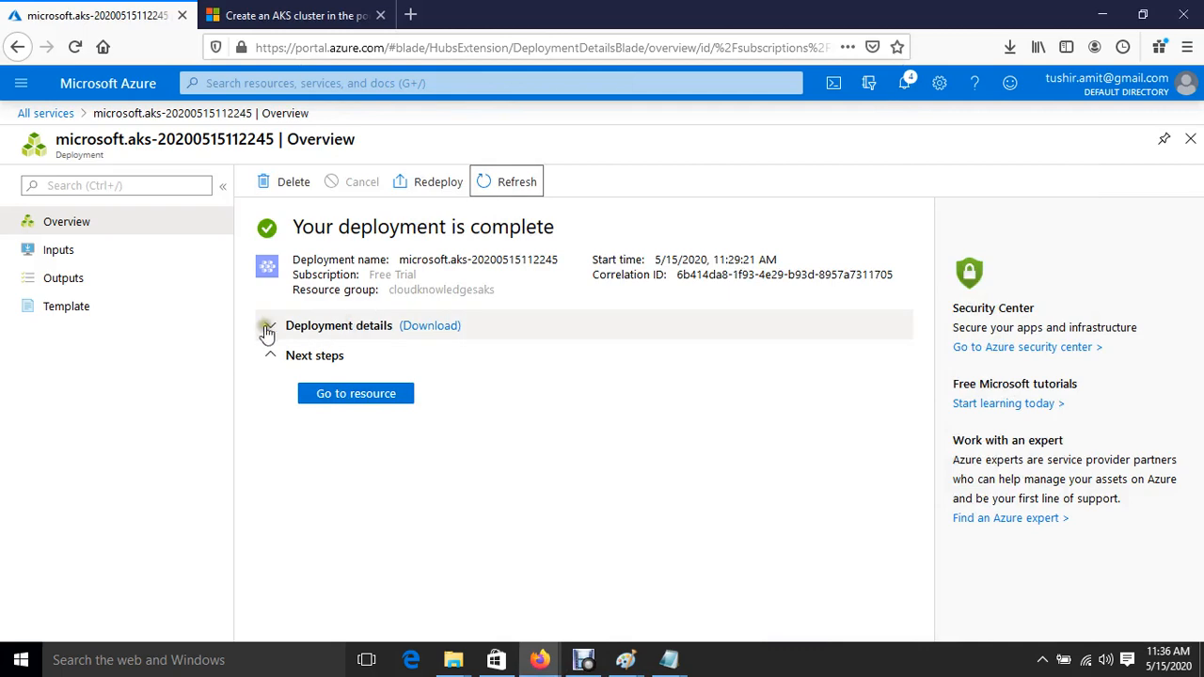
Open the deployed cloudknowledgesaks cluster, view its node pools, and open the Kubernetes version upgrade options of agentpool
click(267, 327)
click(359, 429)
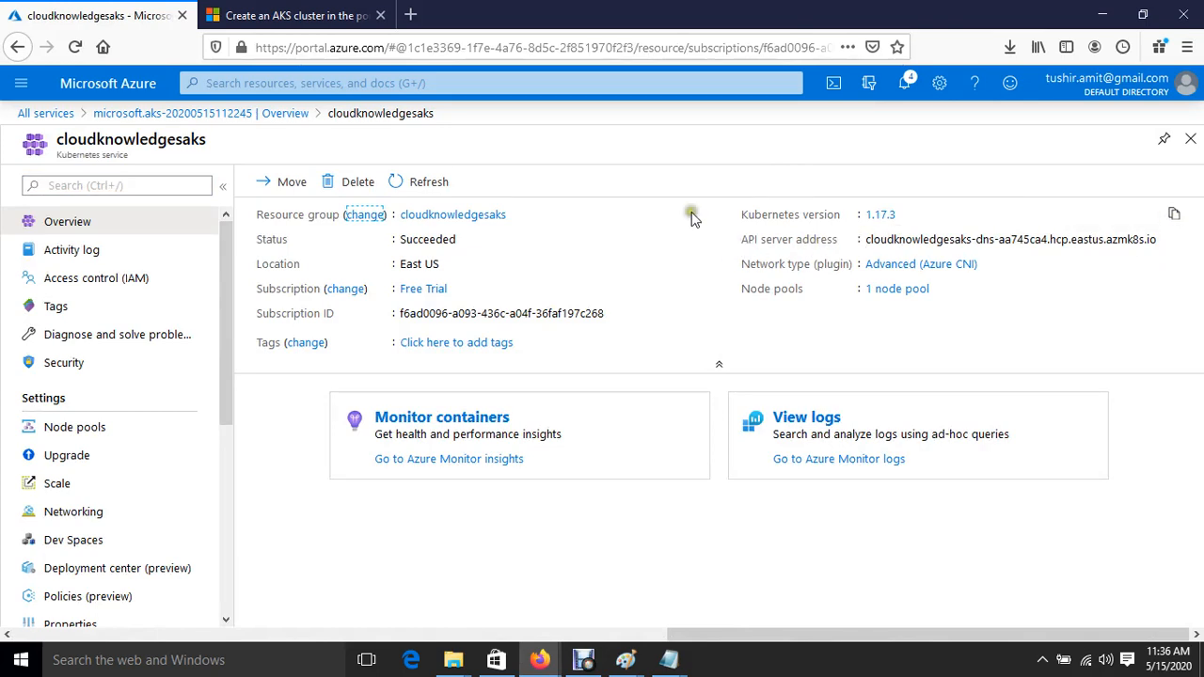
click(84, 428)
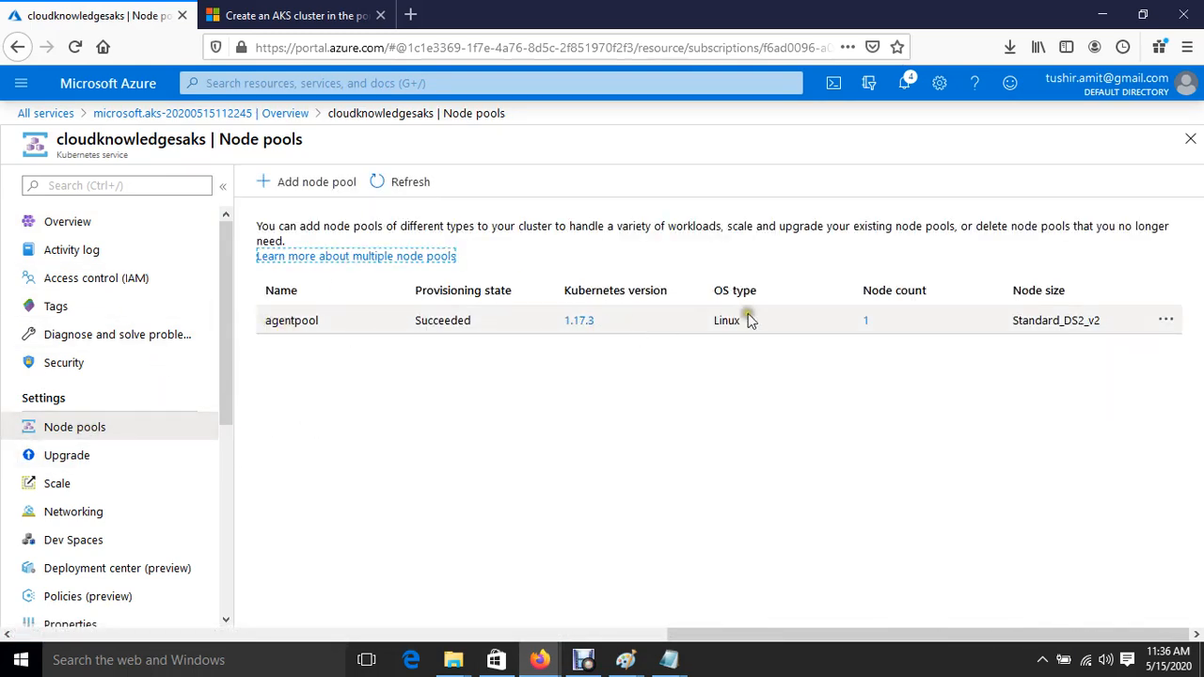
click(577, 324)
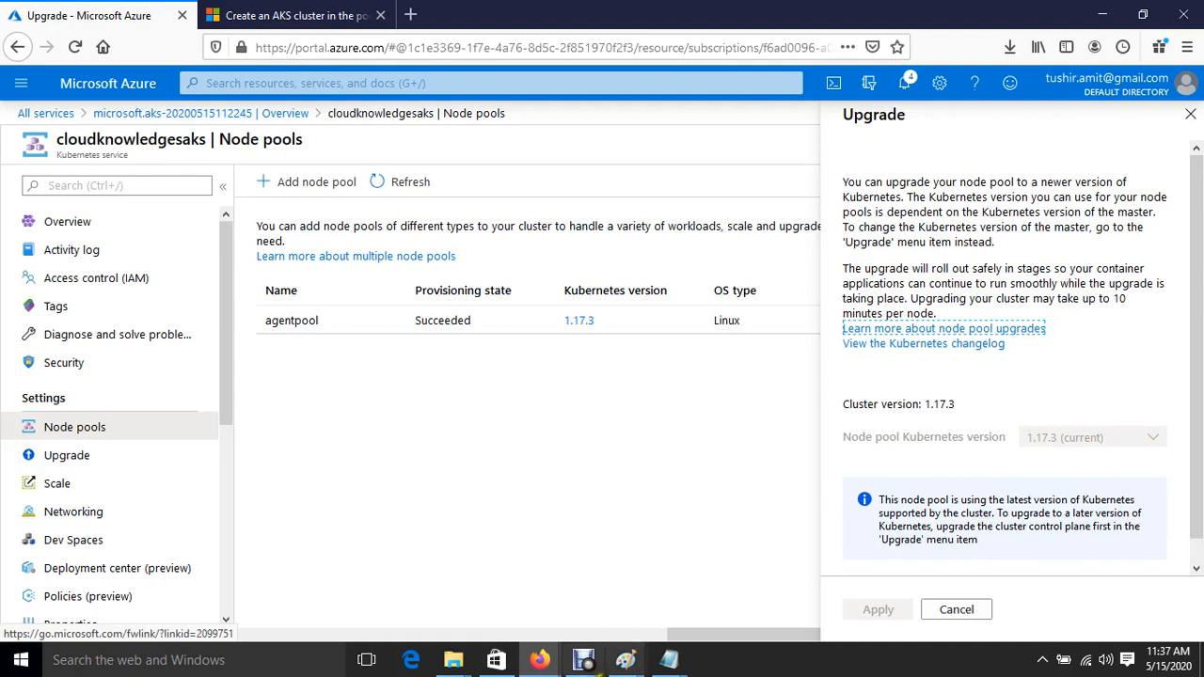
click(584, 661)
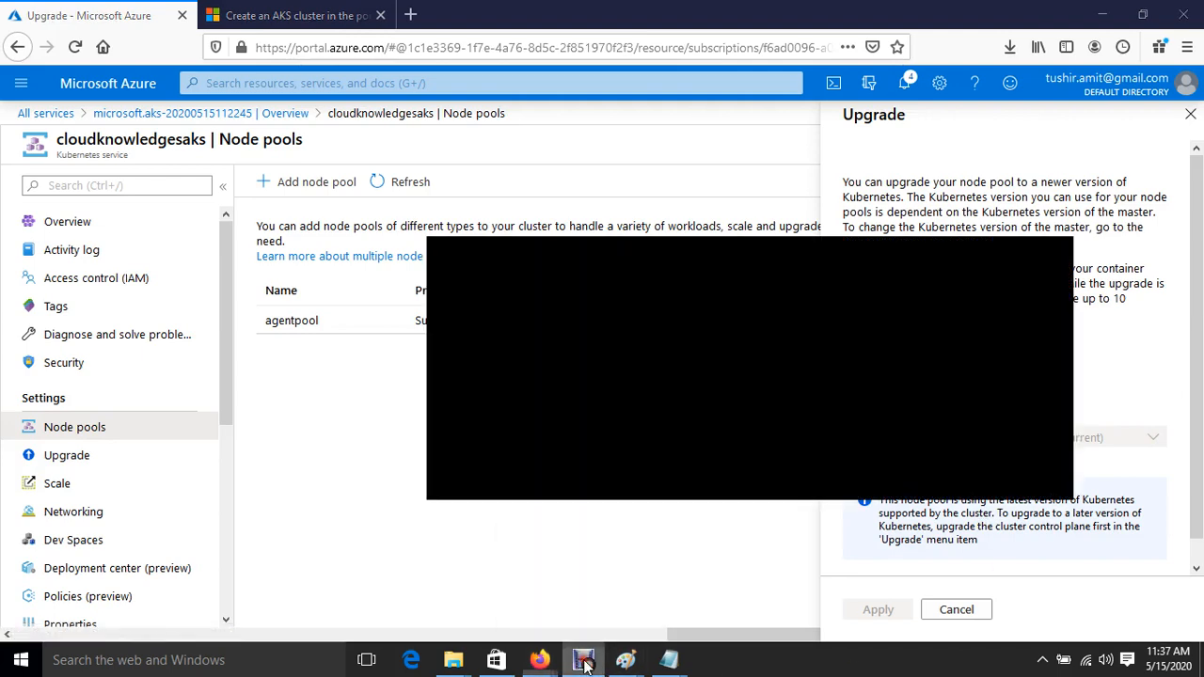
click(562, 565)
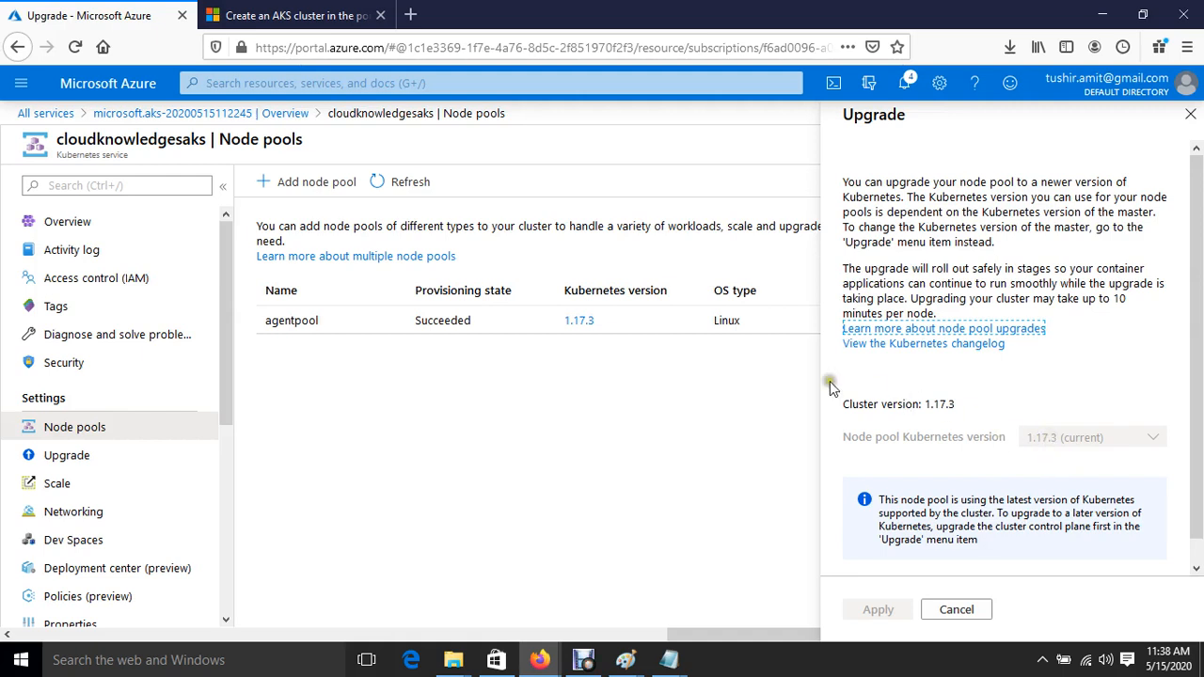
Check the node pool's Kubernetes version choices and cancel the upgrade
click(1111, 440)
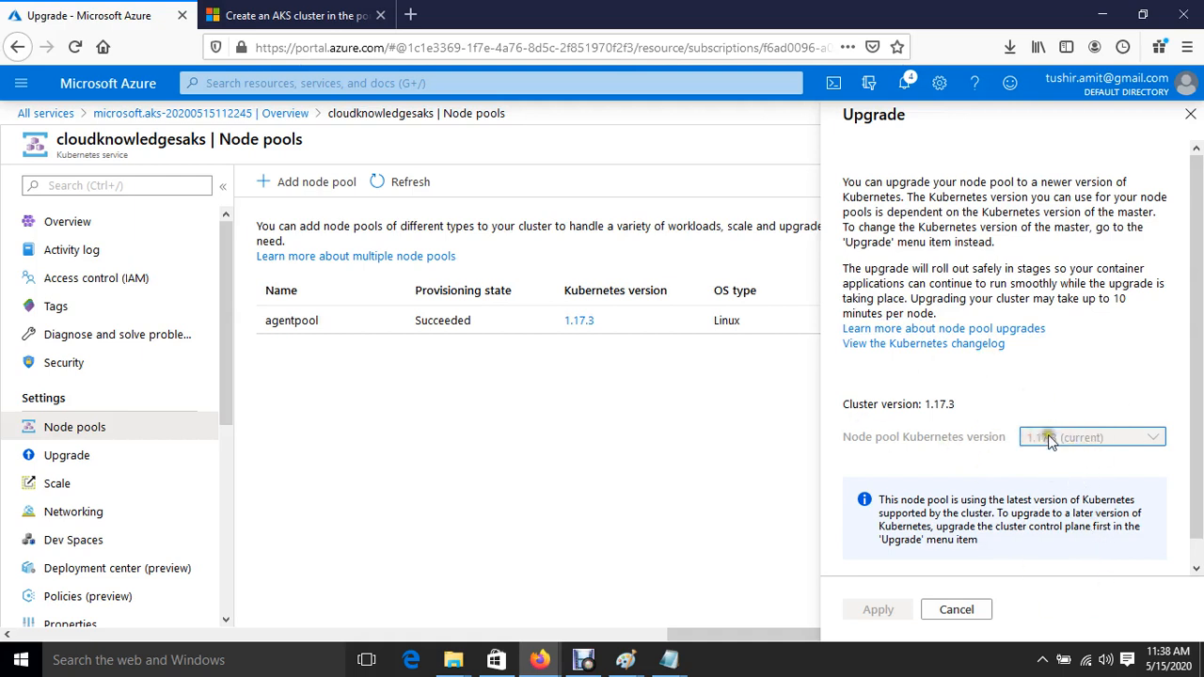
click(981, 609)
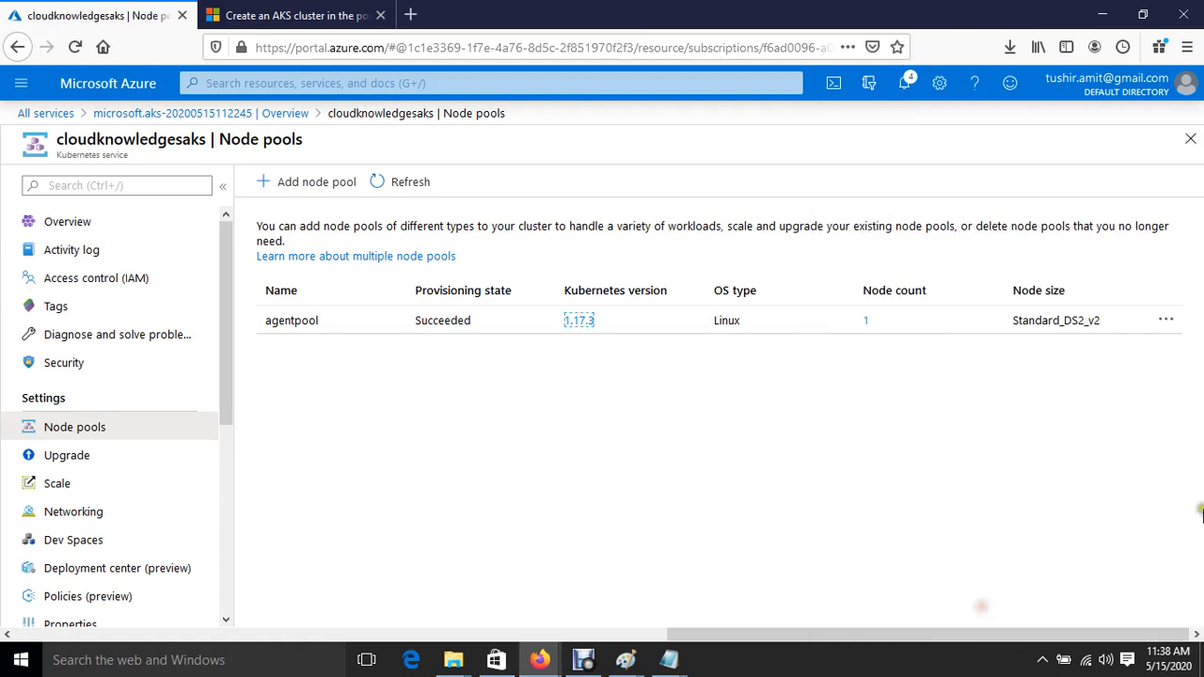
View the Manual and Autoscale scaling options of agentpool and cancel without applying any change
click(1165, 320)
click(1023, 340)
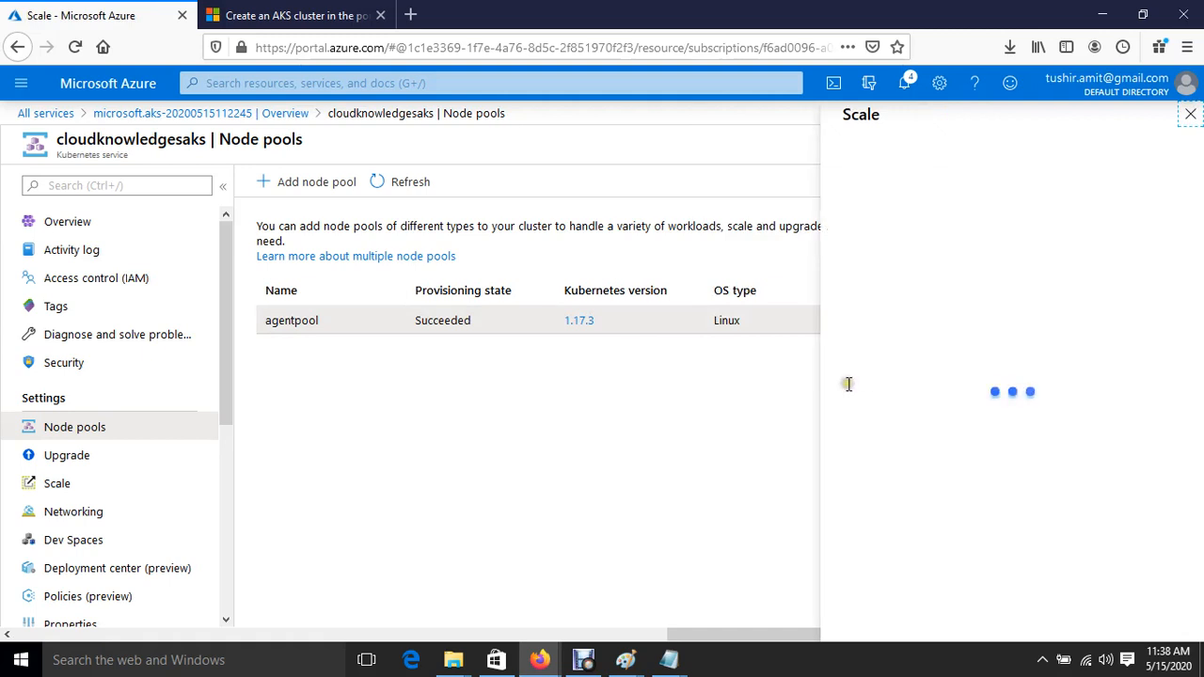
drag(852, 266, 781, 311)
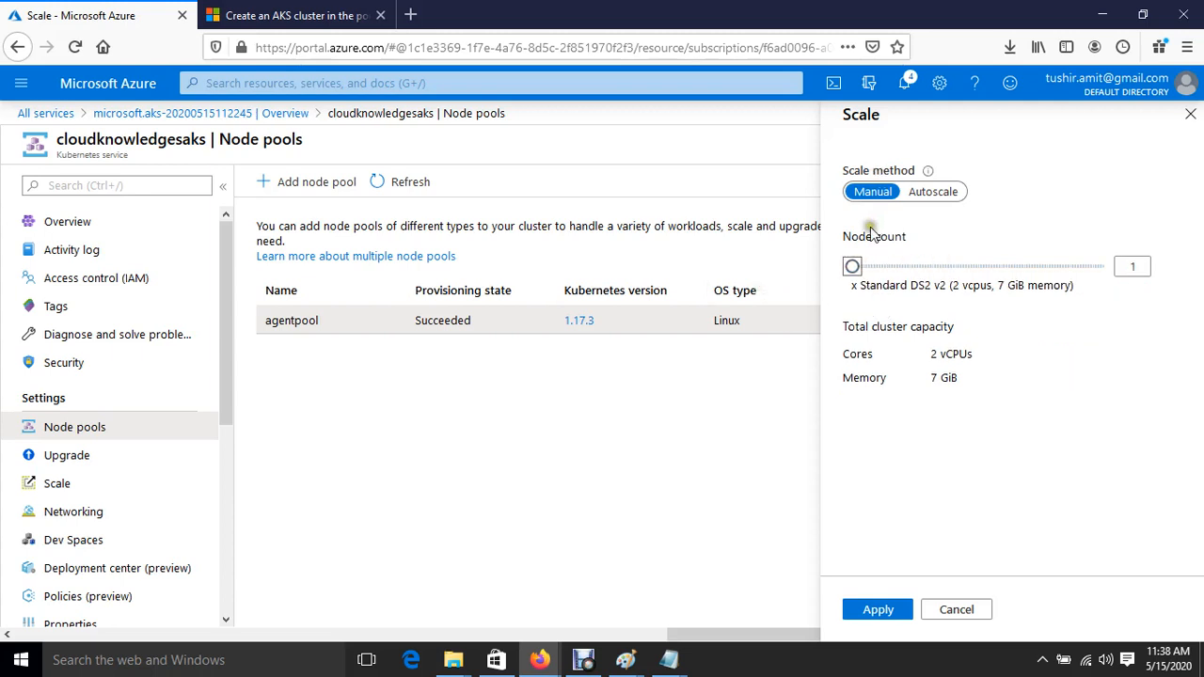
click(941, 192)
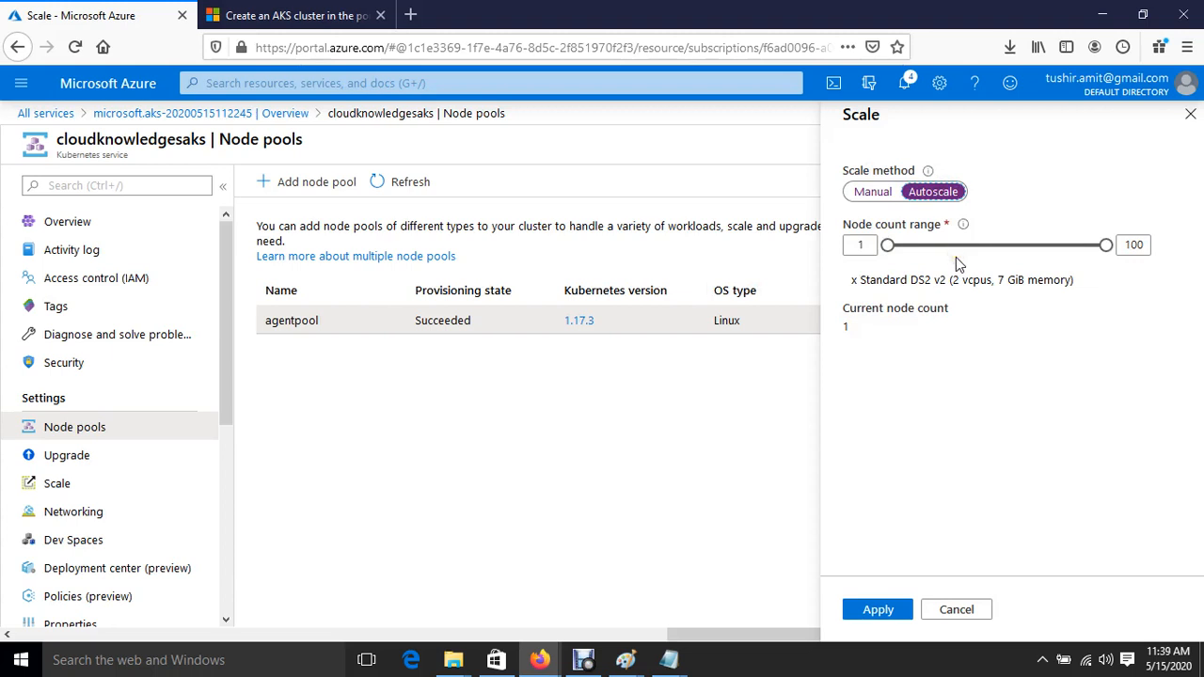
click(980, 617)
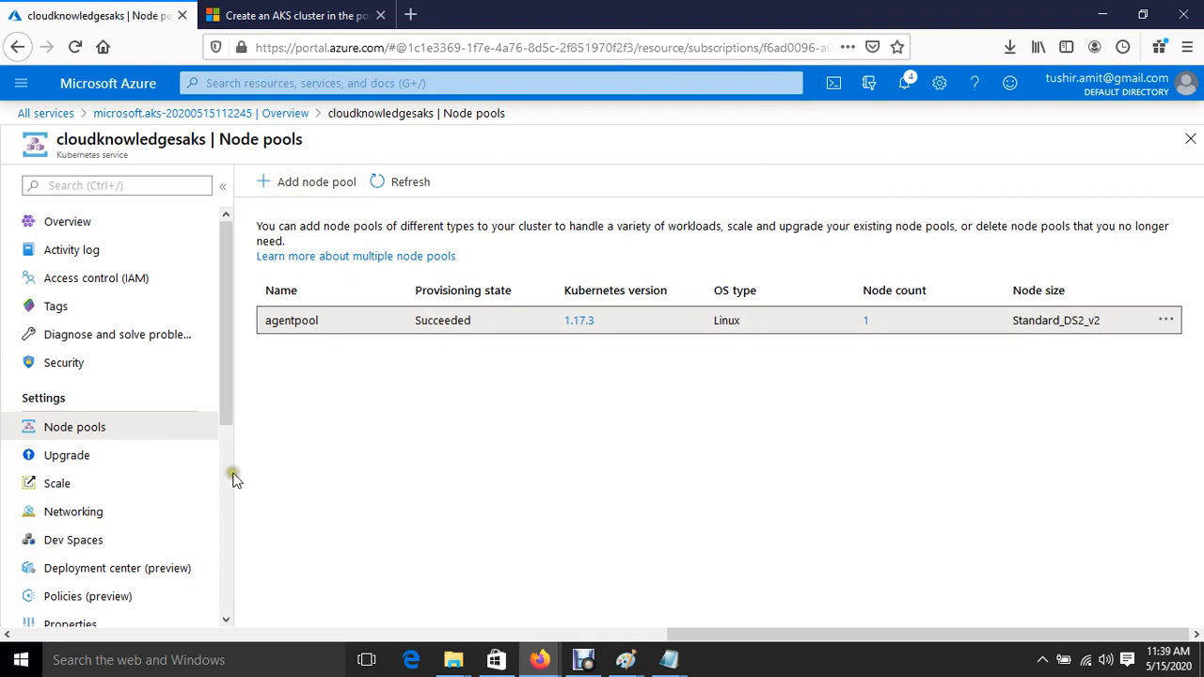
View the Upgrade, Scale and Networking settings of the cloudknowledgesaks cluster
click(85, 467)
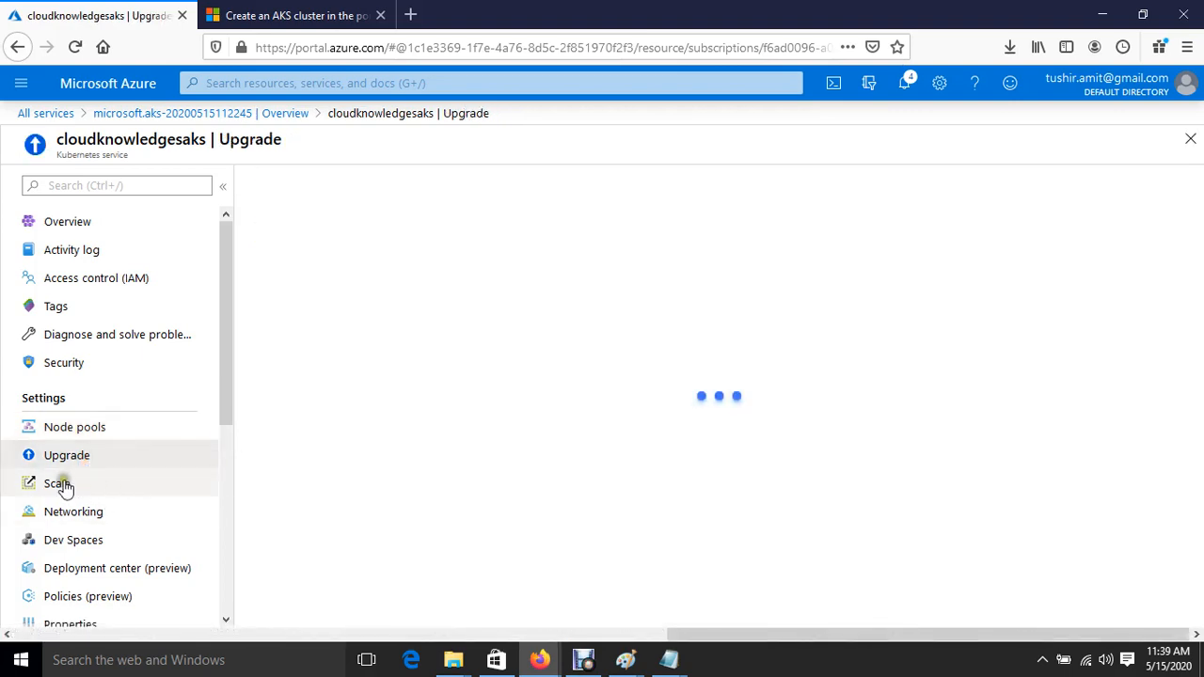
click(62, 484)
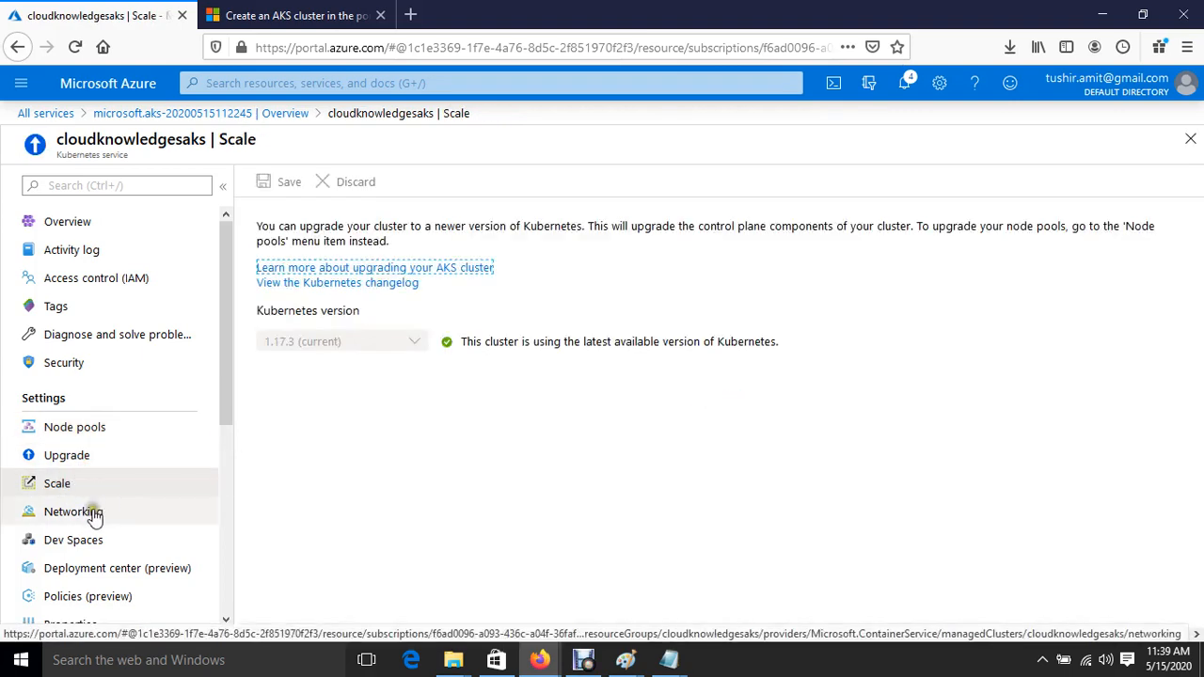
click(91, 516)
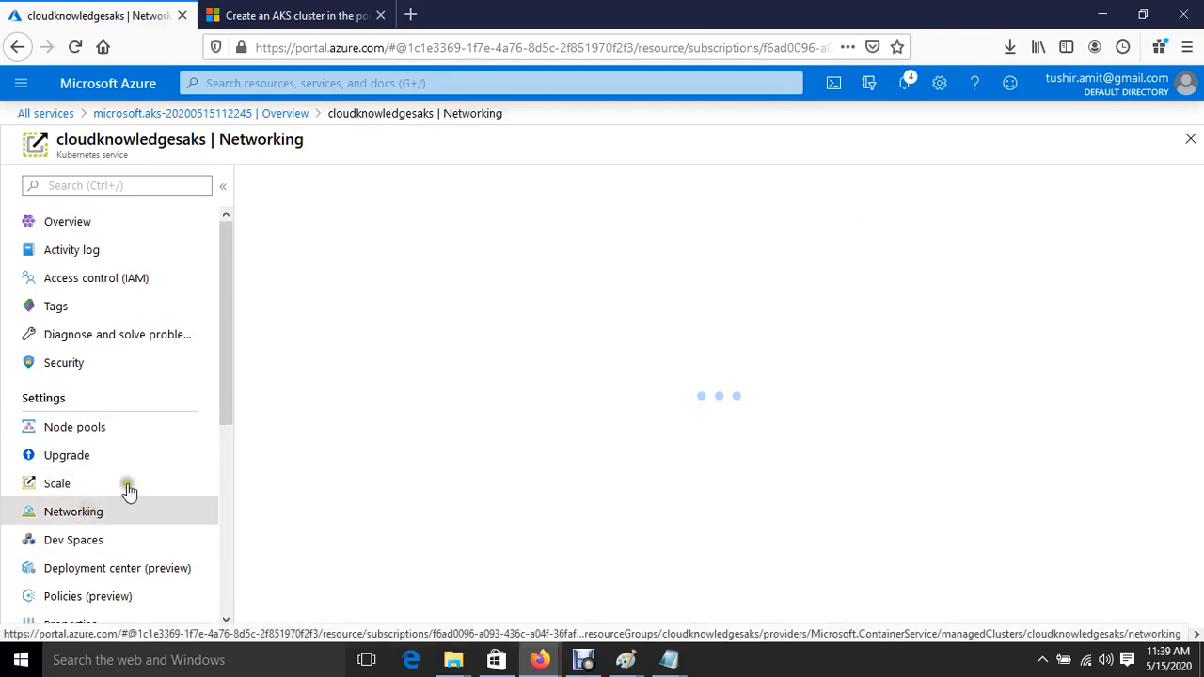
Open the cluster's Deployment center (preview) and look through the available code location sources
scroll(141, 482, down, 2)
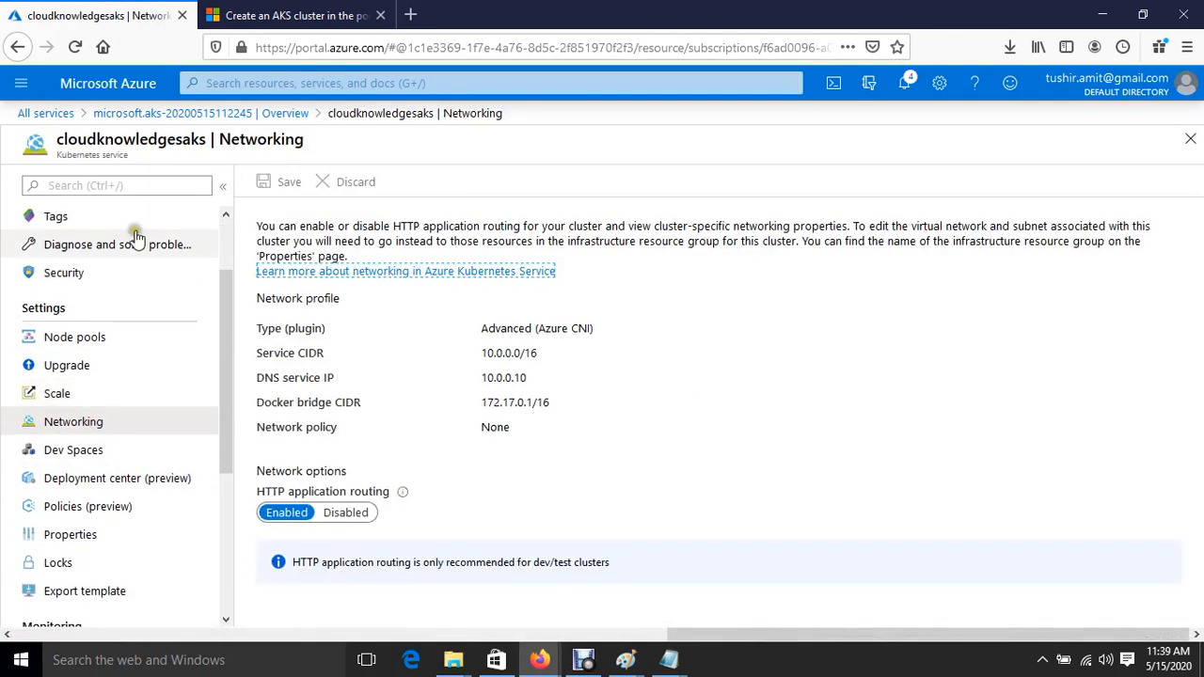
click(64, 486)
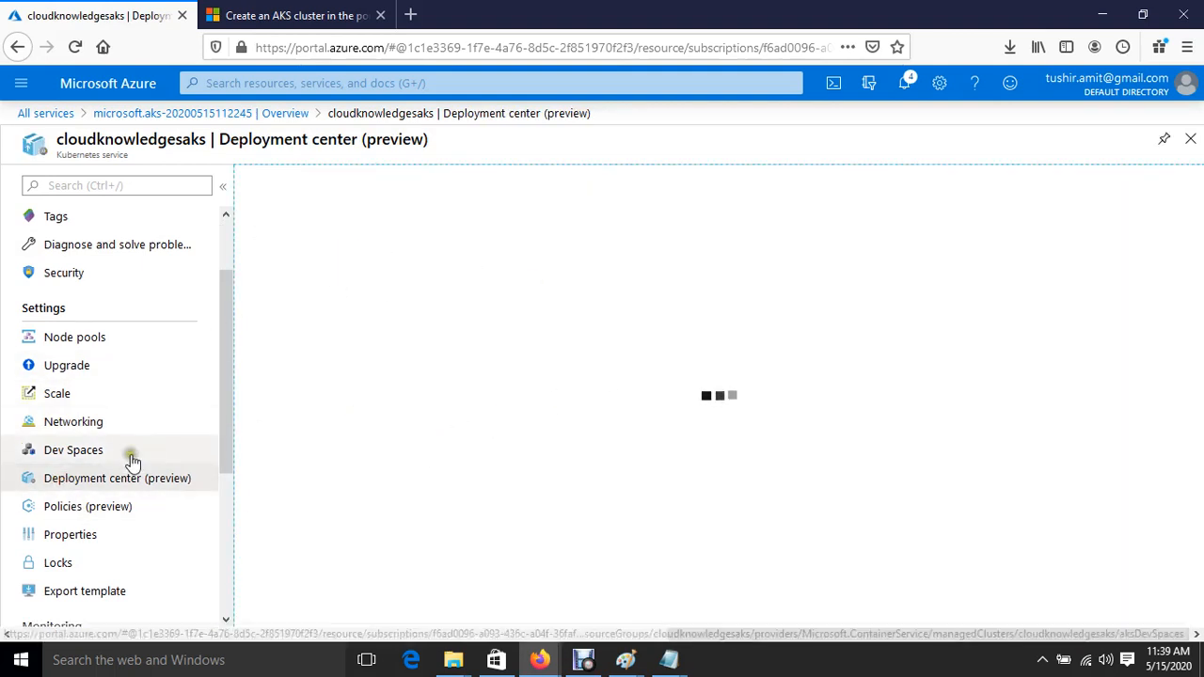
click(110, 481)
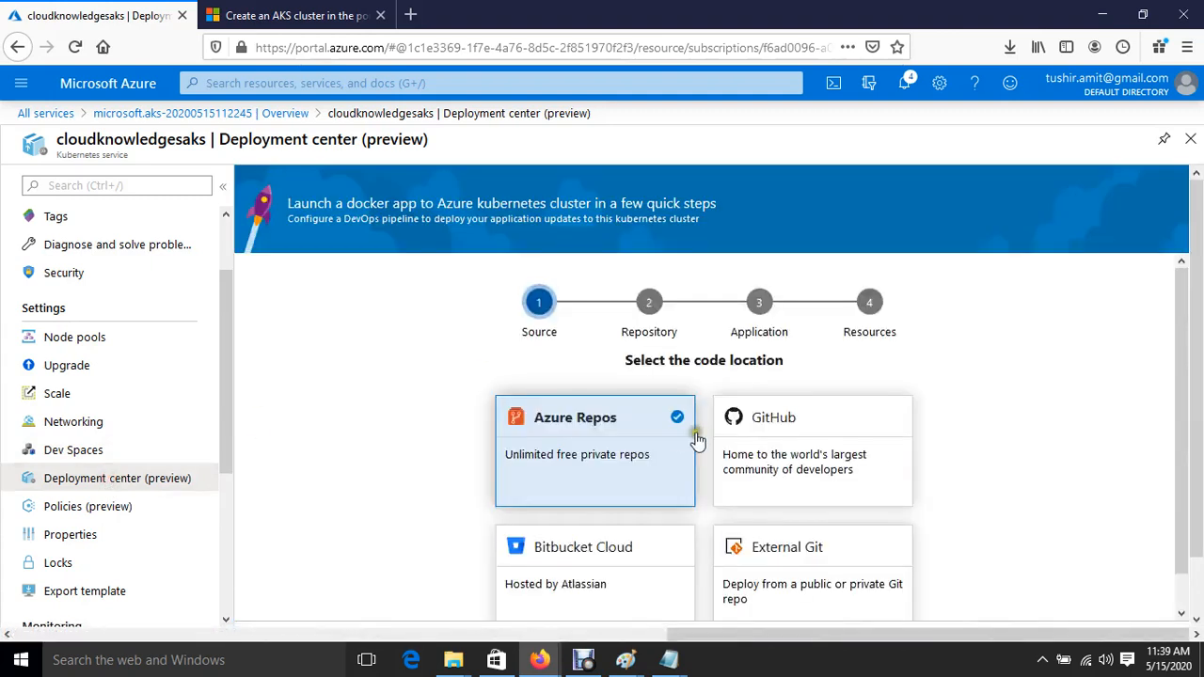
scroll(677, 438, down, 1)
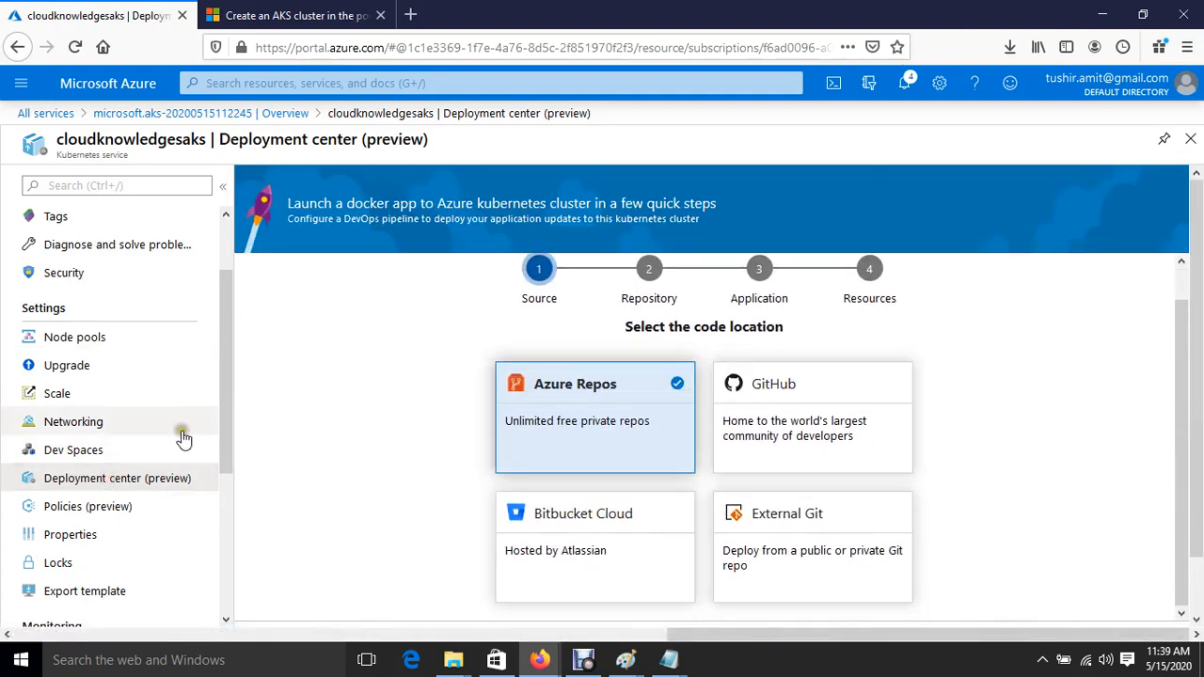
scroll(135, 486, up, 2)
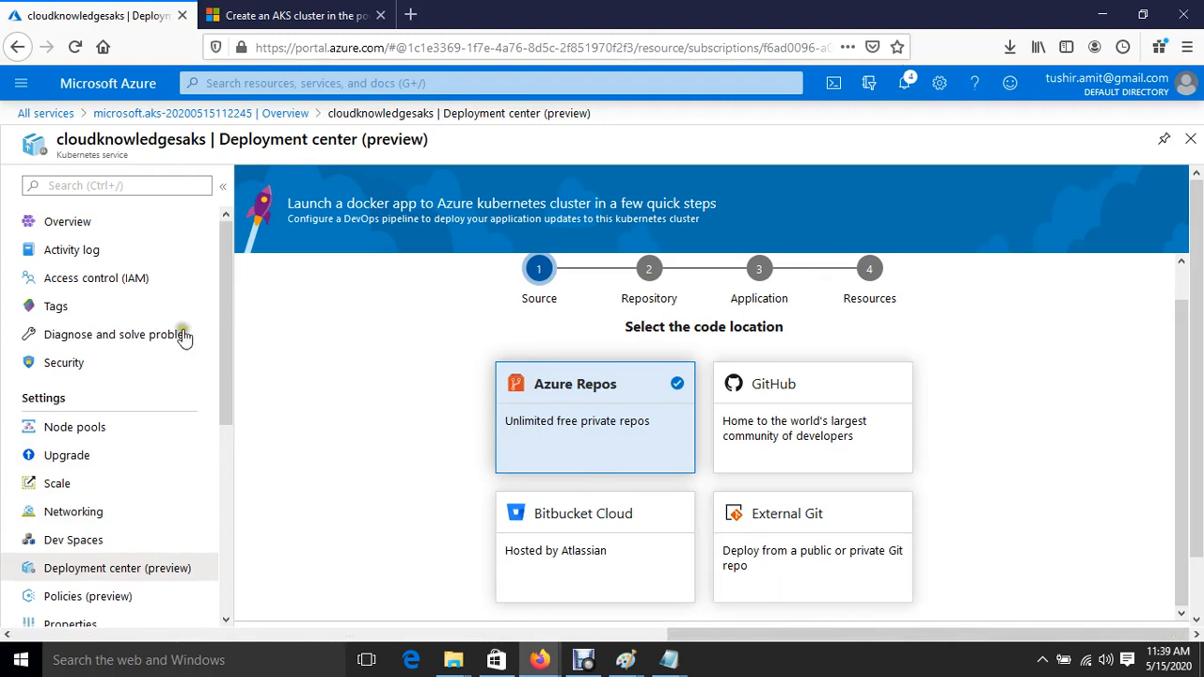
Refresh the cluster's overview and read the "Connect to the cluster" instructions in the AKS quickstart documentation
click(92, 226)
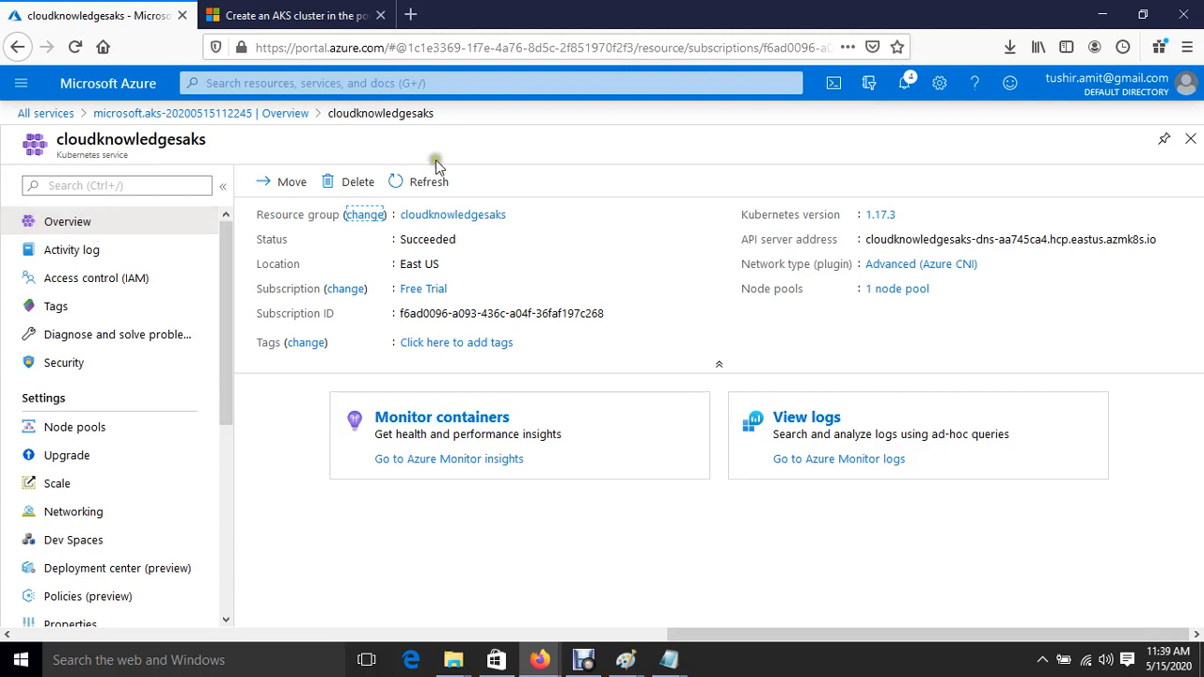
click(419, 185)
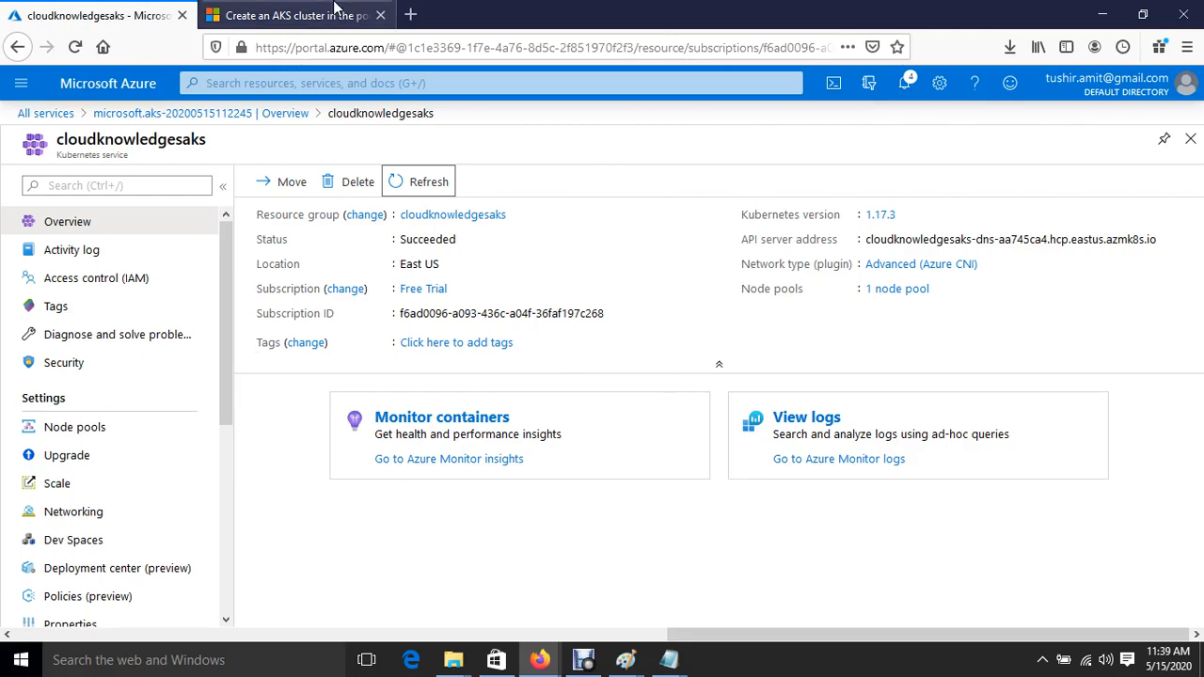
click(315, 15)
scroll(553, 362, down, 10)
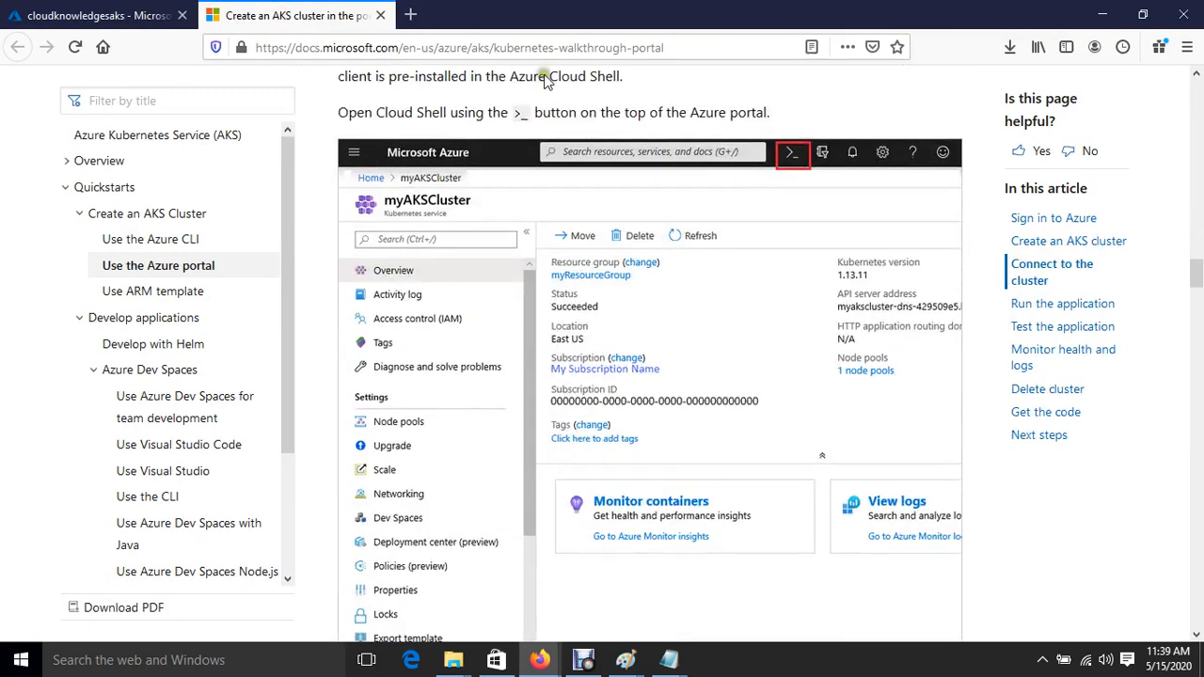
scroll(574, 272, up, 2)
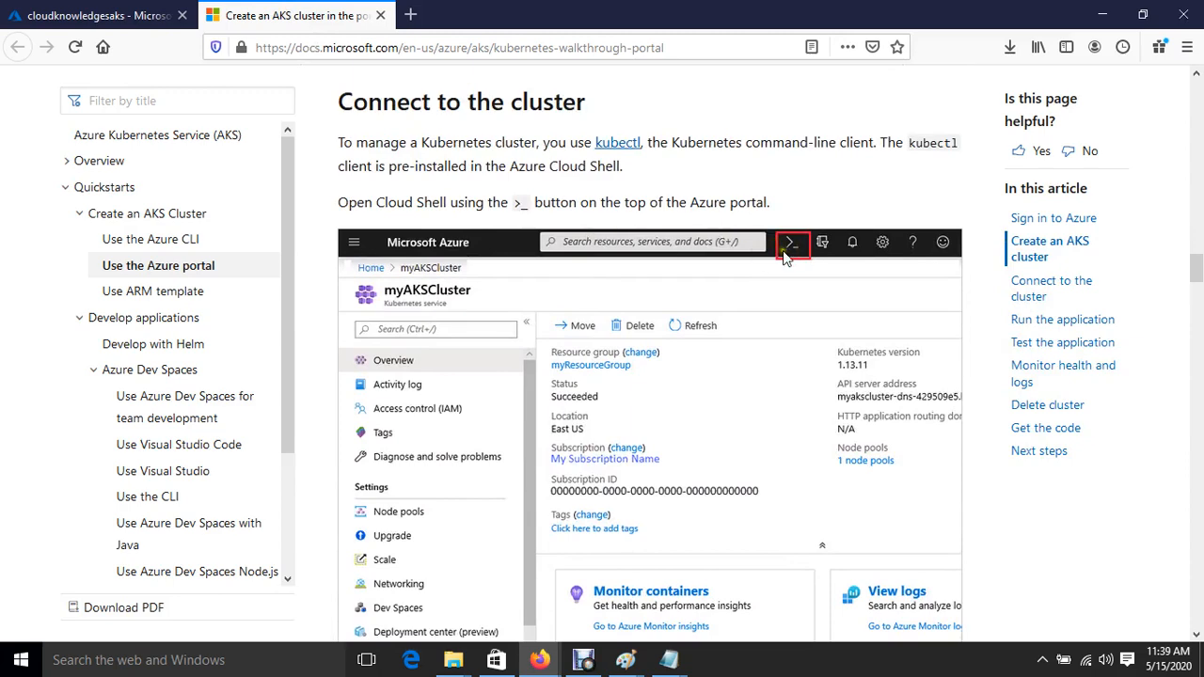
Start a Bash Cloud Shell from the Azure portal, enlarge its pane, and open a new full-page shell session
click(98, 15)
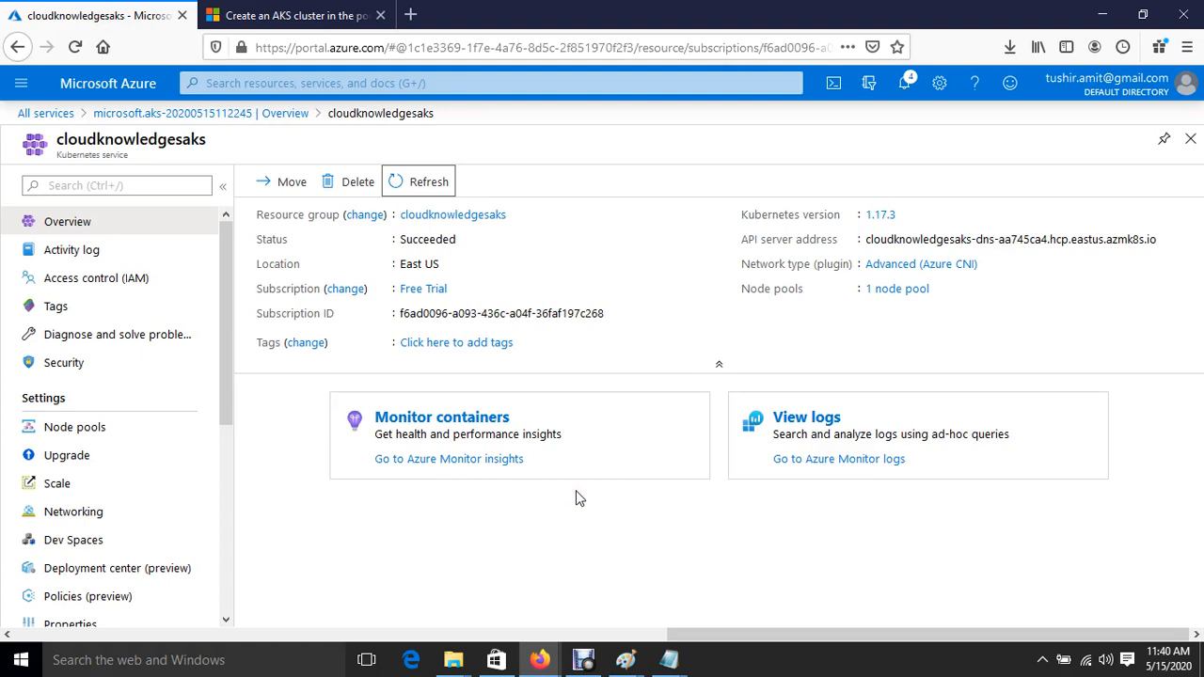
click(831, 102)
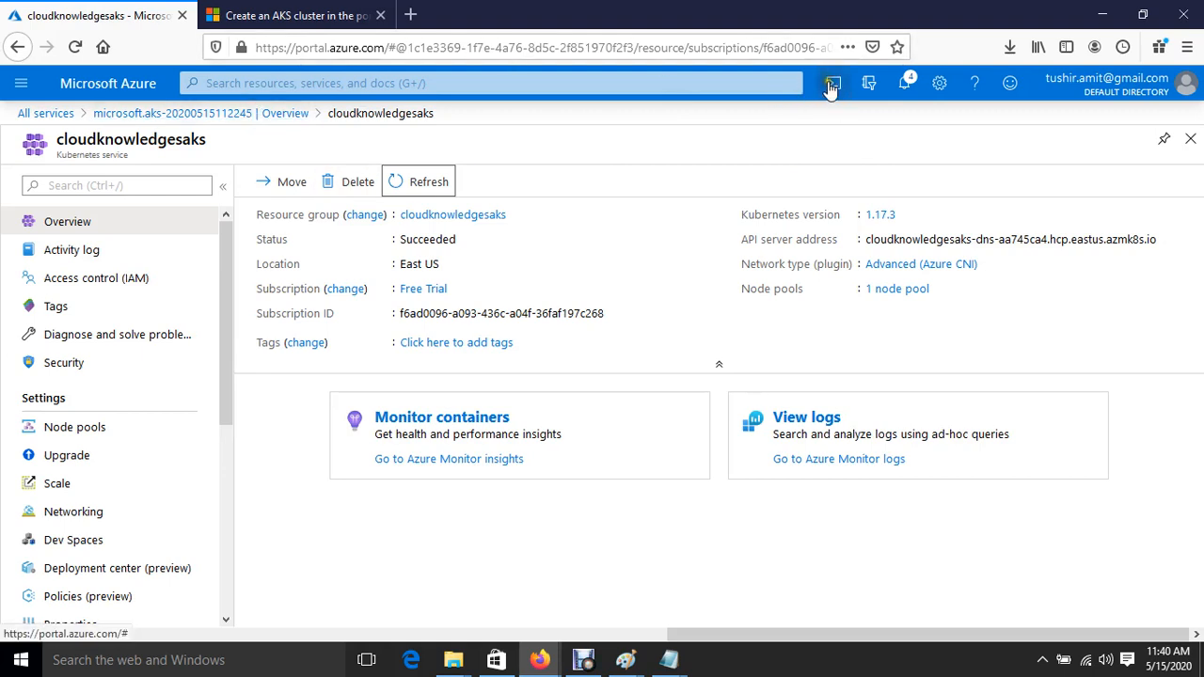
click(832, 86)
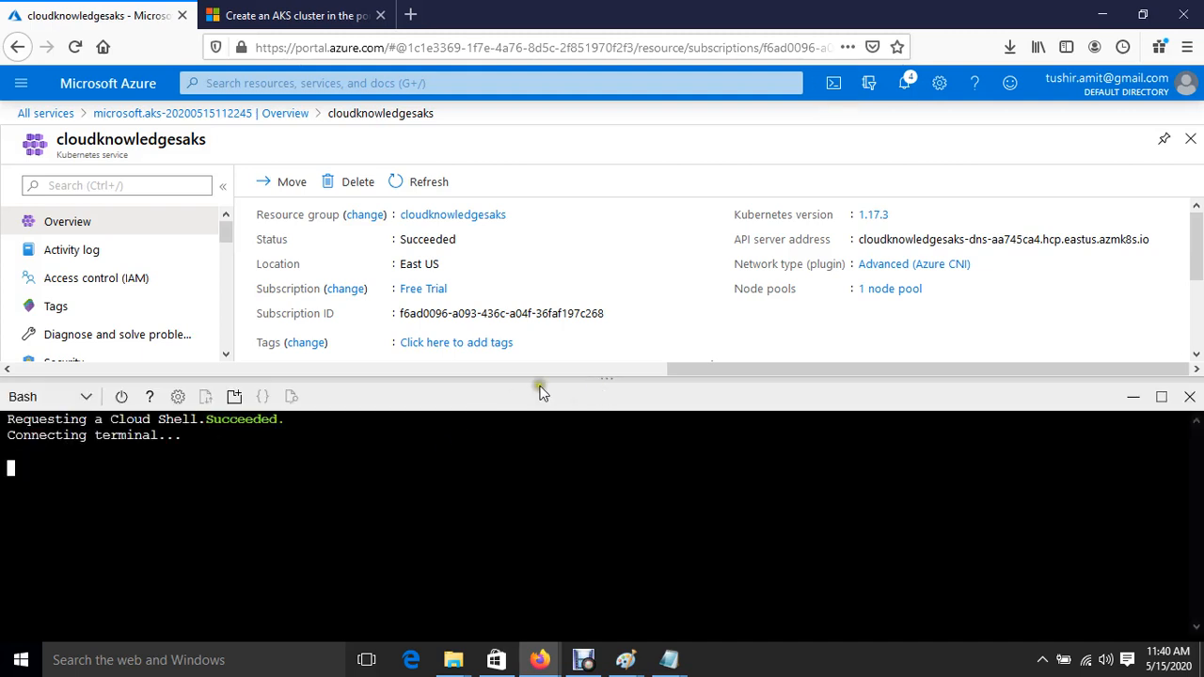
drag(612, 375, 612, 317)
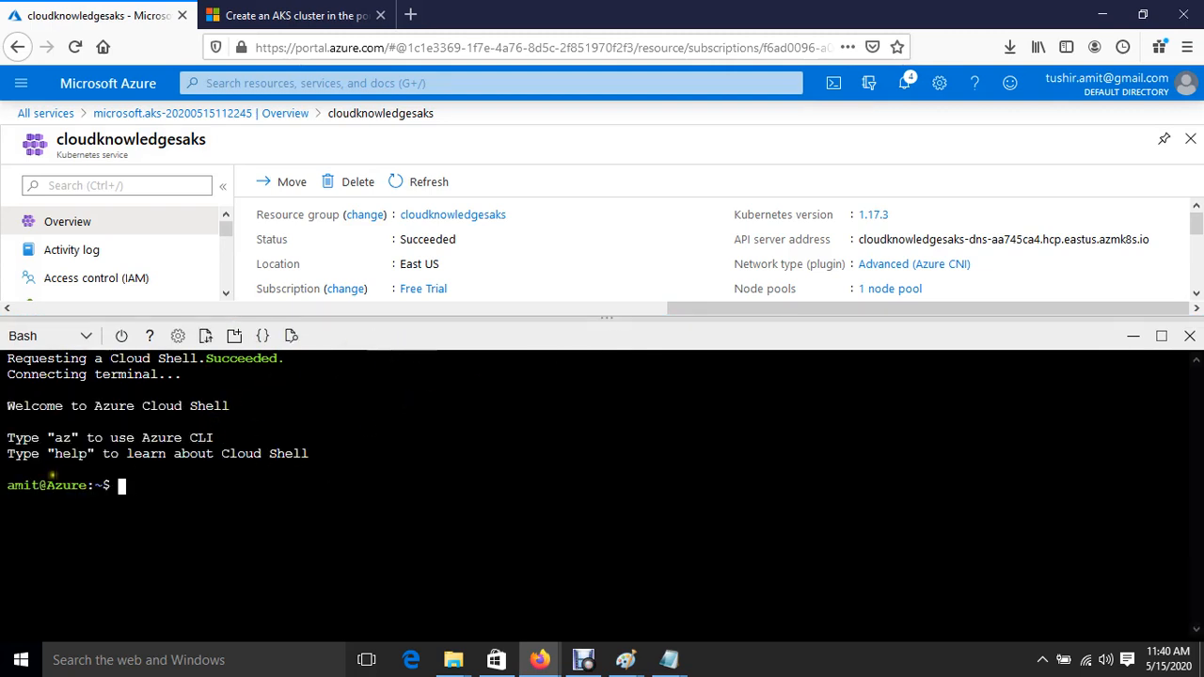
click(234, 336)
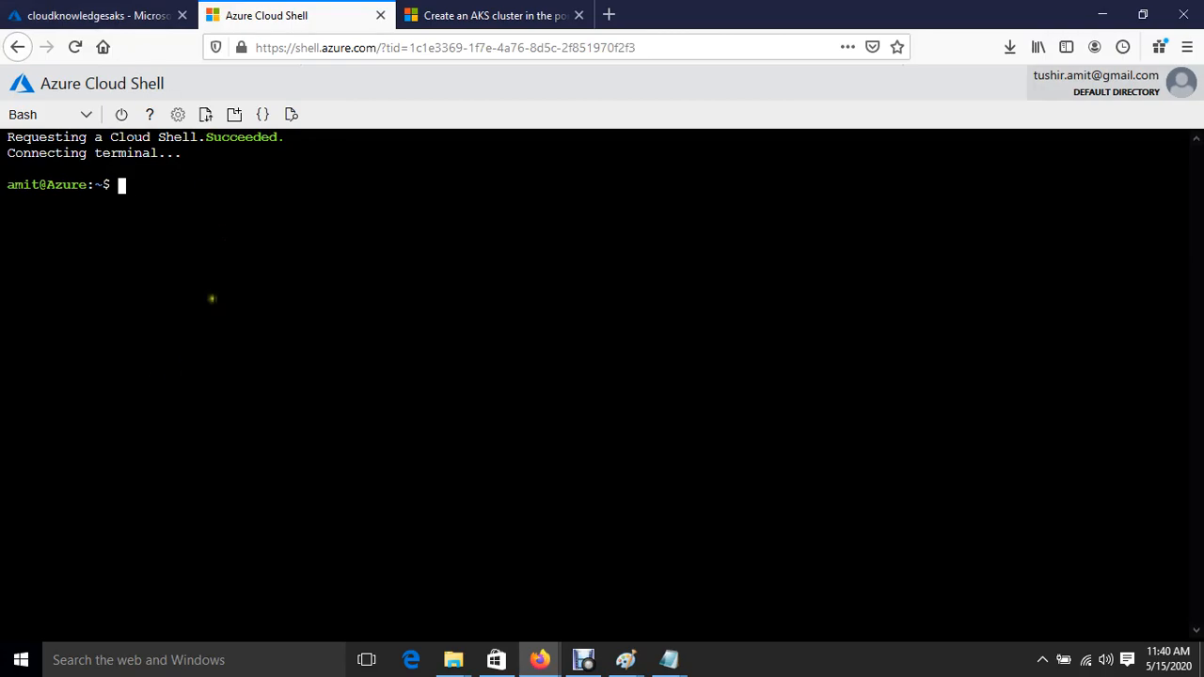
Examine the az aks get-credentials command and its resource group and cluster name parameters in the AKS quickstart
click(480, 13)
scroll(621, 418, down, 12)
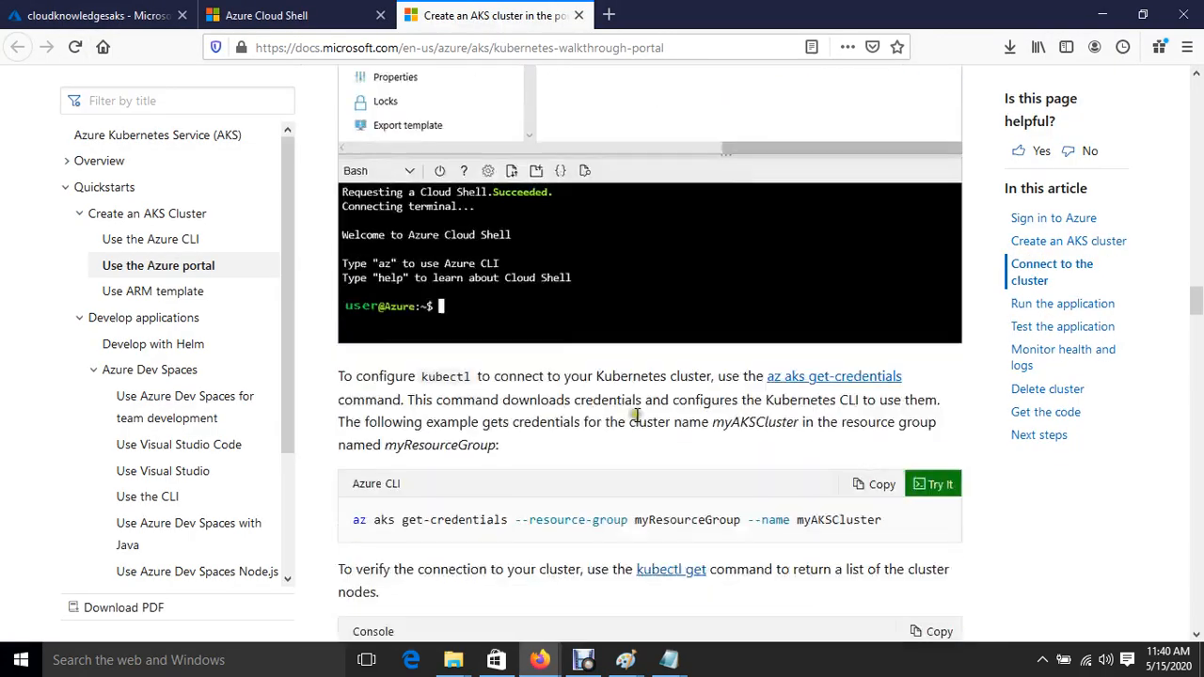
scroll(625, 414, up, 4)
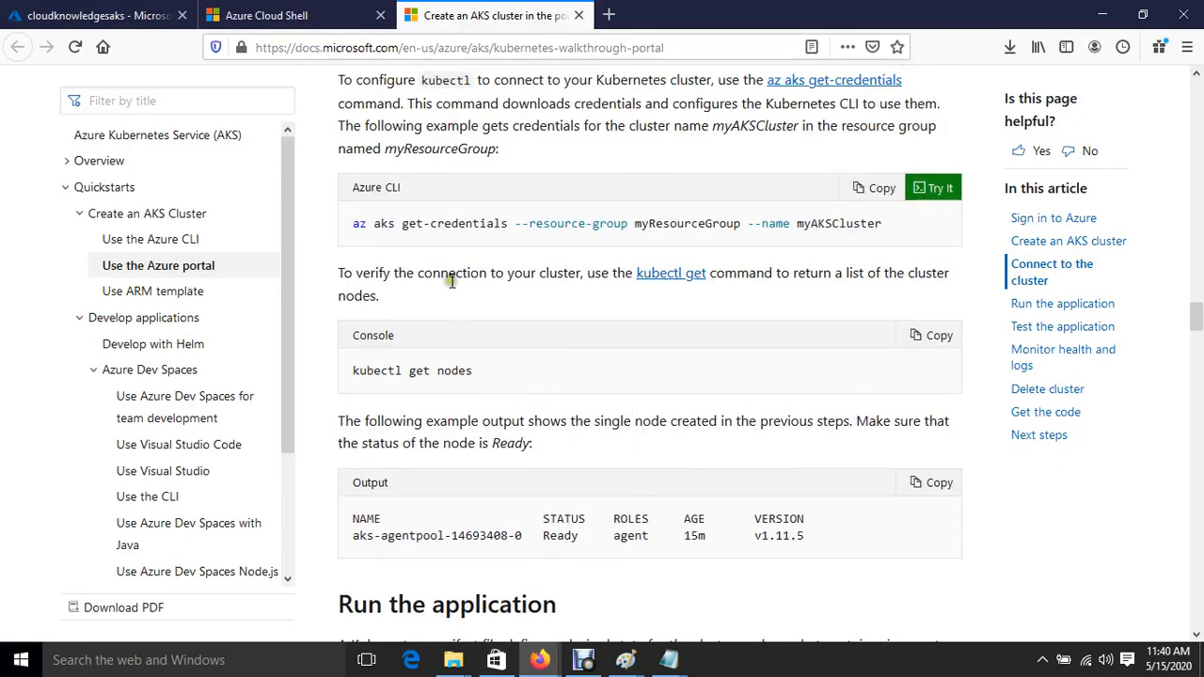
scroll(478, 326, up, 2)
click(350, 314)
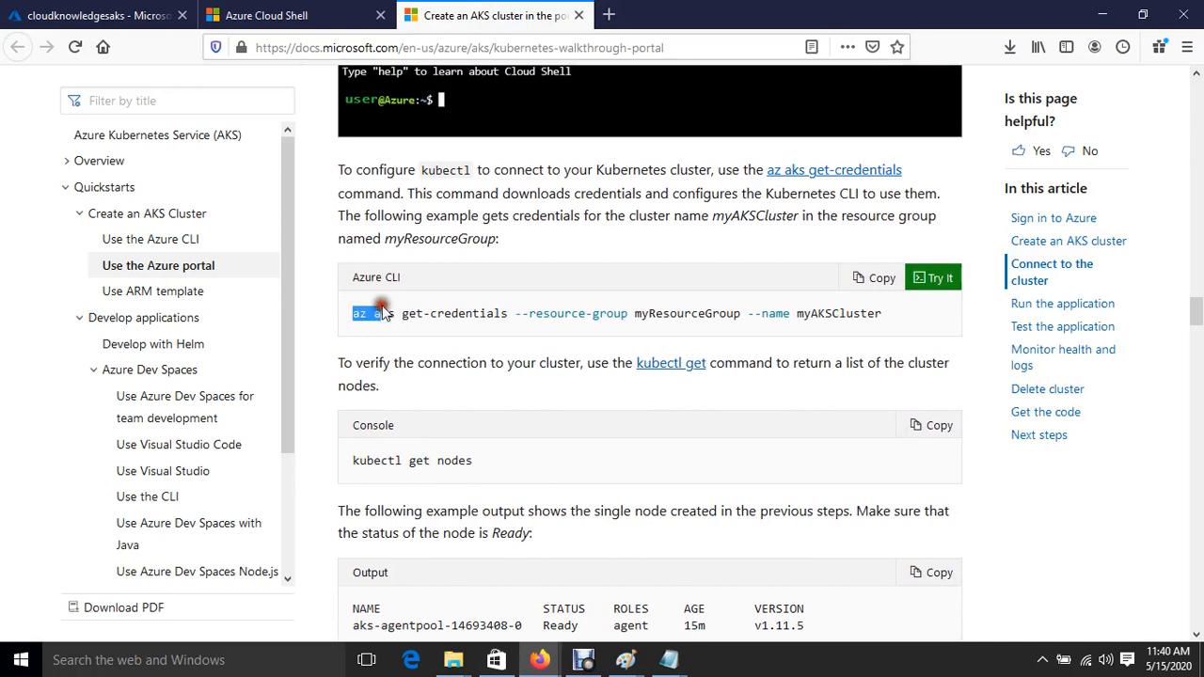
click(361, 313)
drag(397, 313, 457, 315)
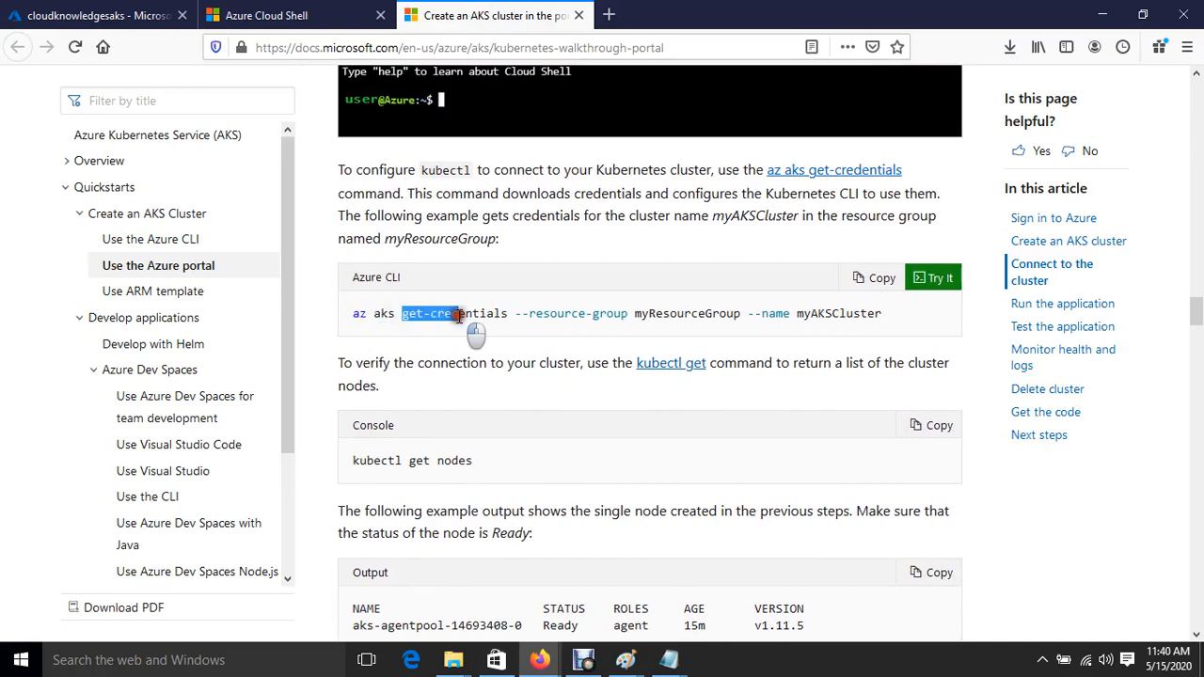
drag(632, 316, 882, 316)
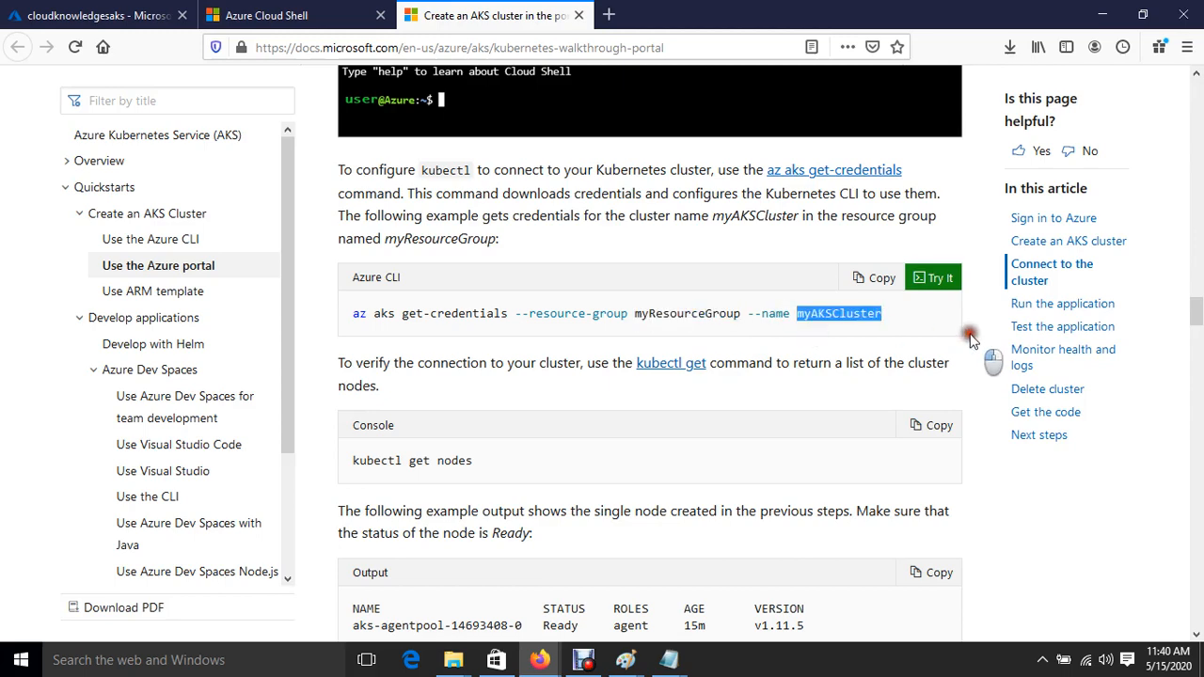
Copy the az aks get-credentials command from the quickstart and paste it into a new Notepad document
click(873, 277)
key(super+r)
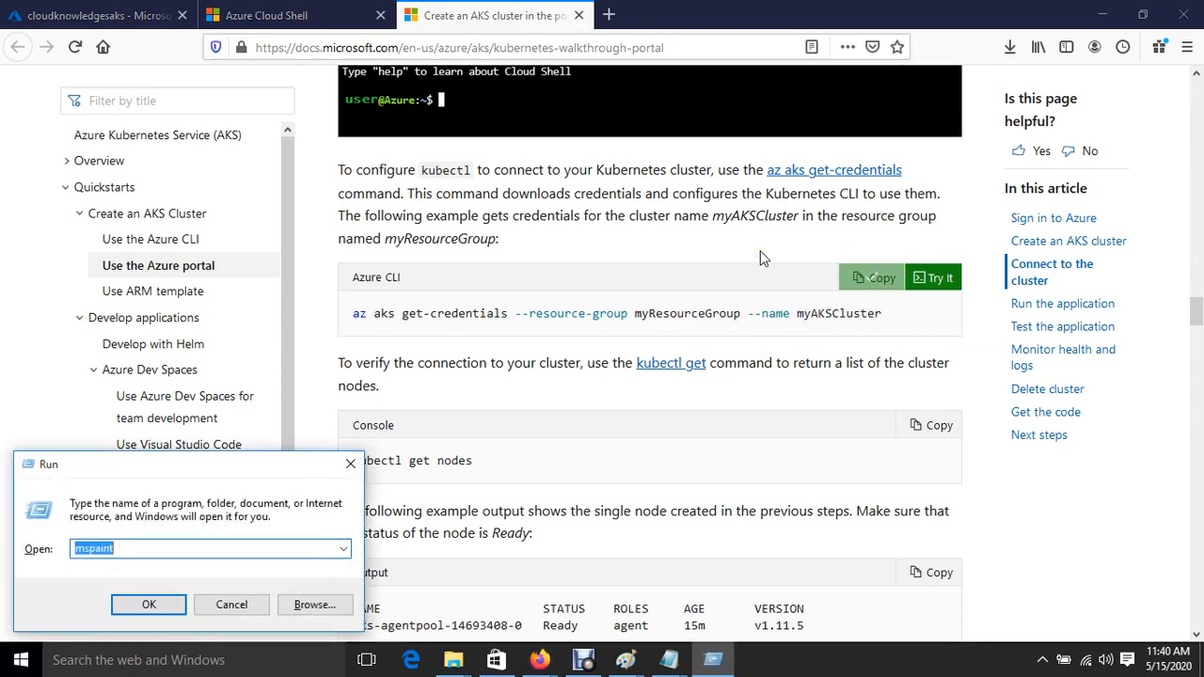
text(notepad)
key(Return)
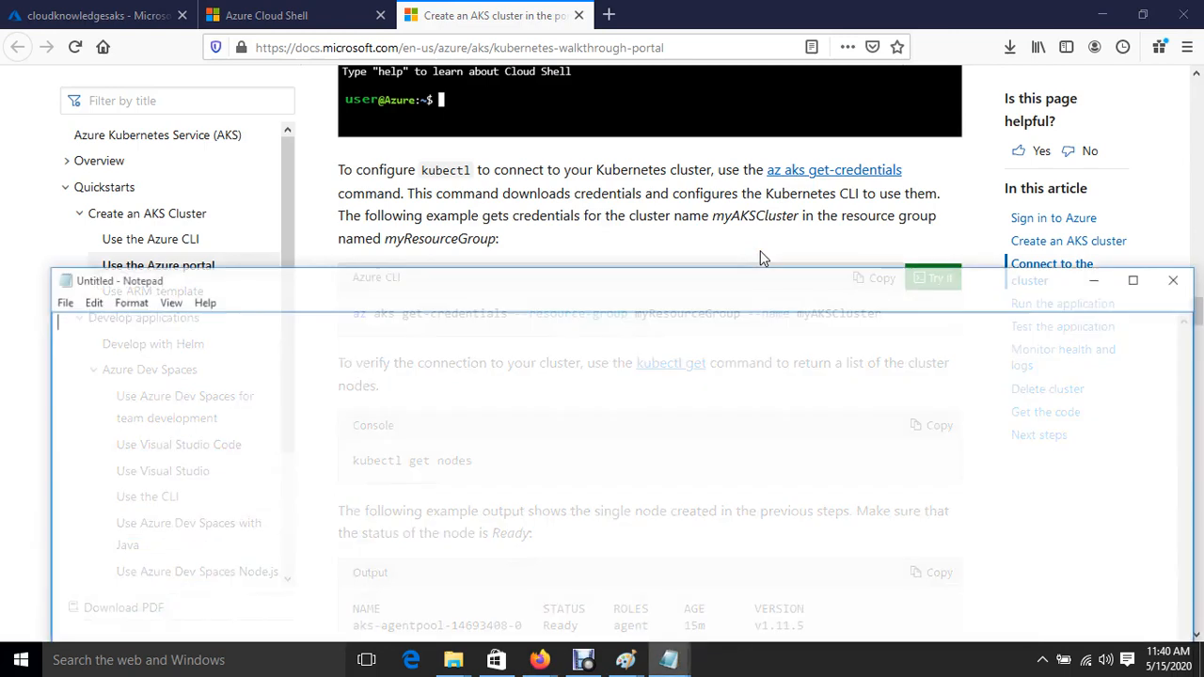
key(ctrl+v)
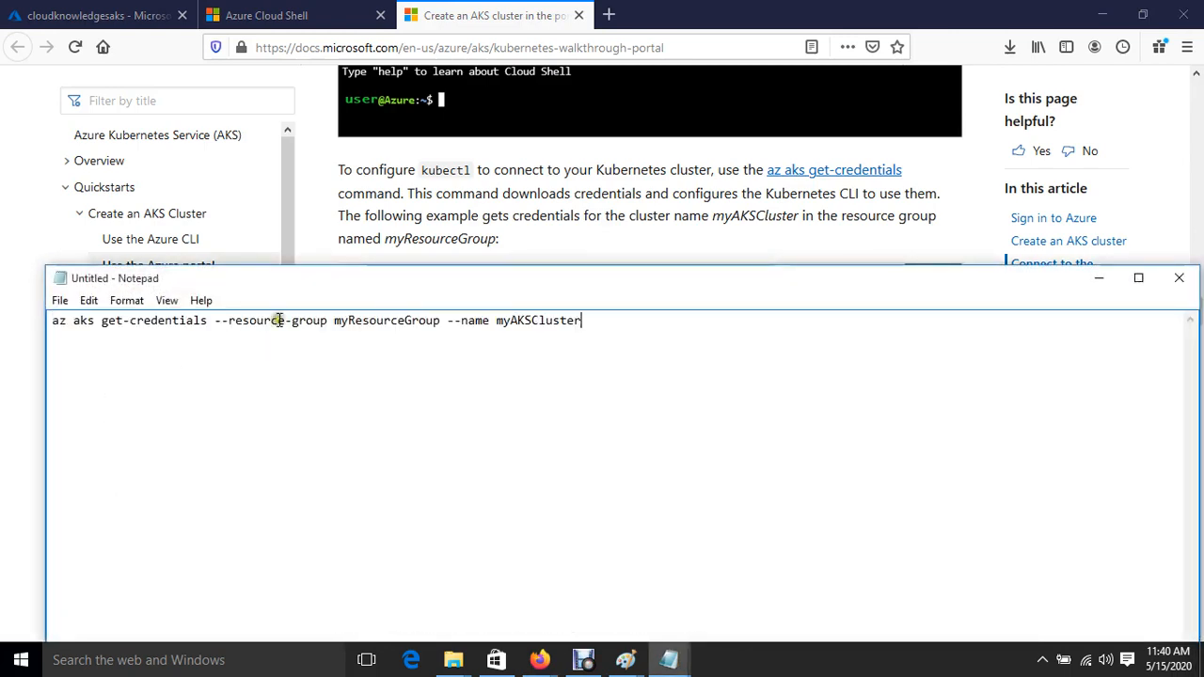
Replace myResourceGroup in the get-credentials command with cloudknowledgesaks
double_click(335, 321)
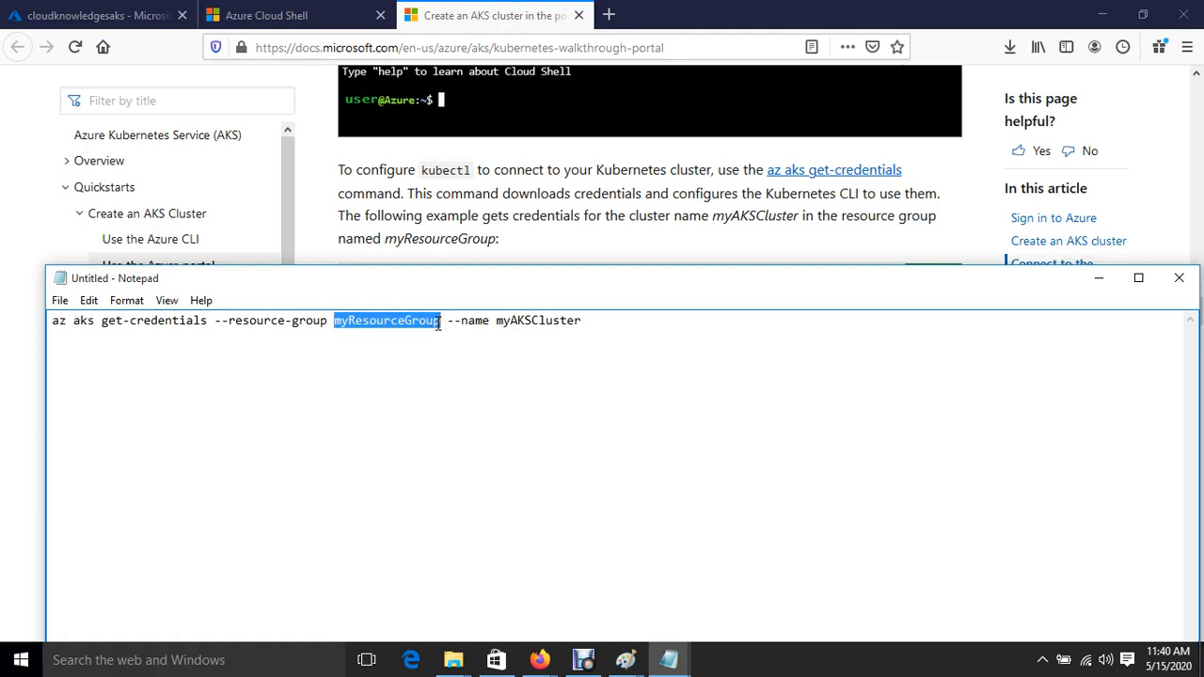
text(cloudknowle)
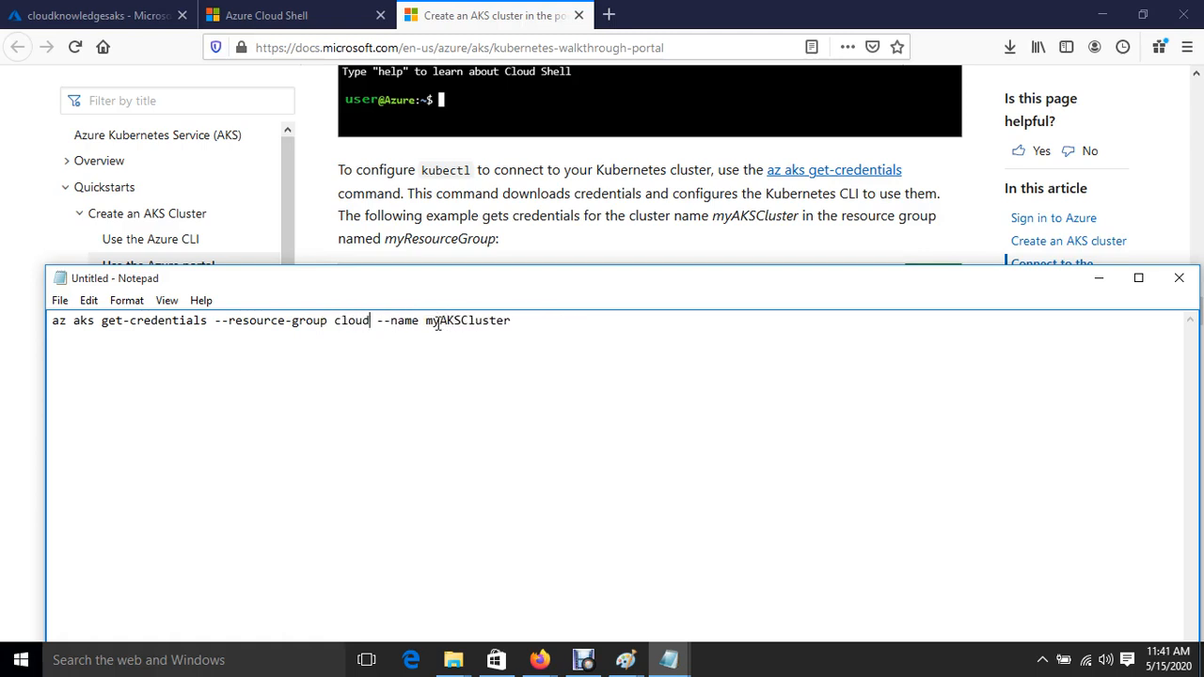
text(dgesaks)
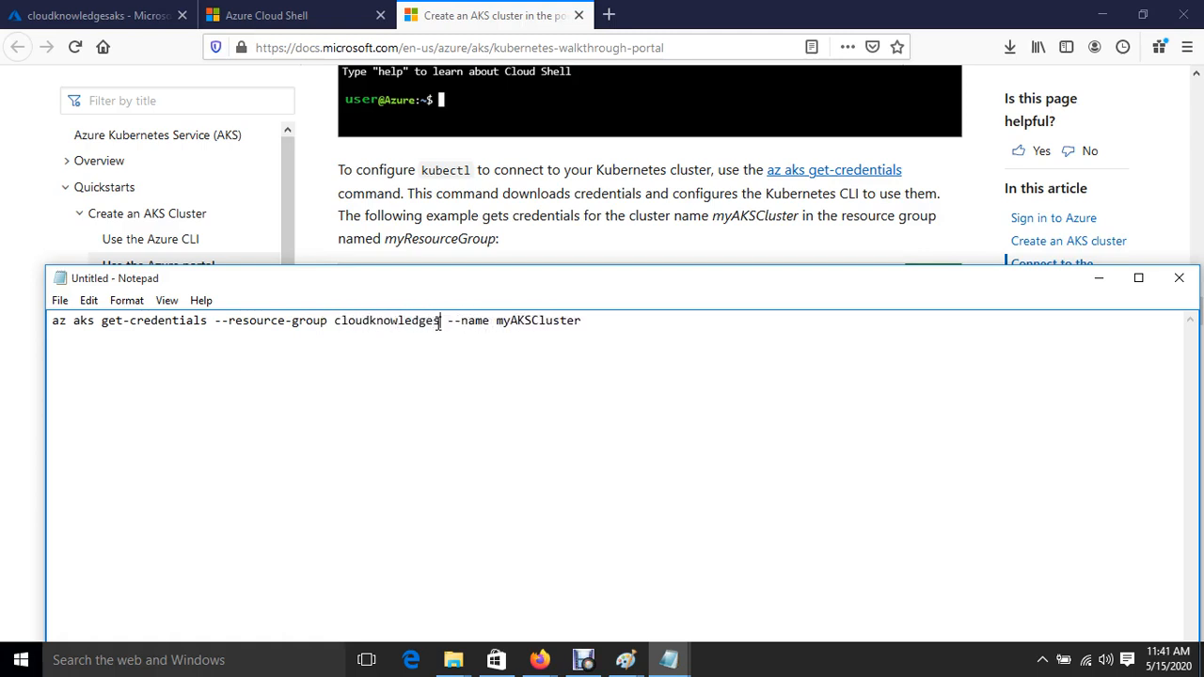
Copy the resource group value cloudknowledgesaks and paste it over myAKSCluster as the command's cluster name
double_click(524, 321)
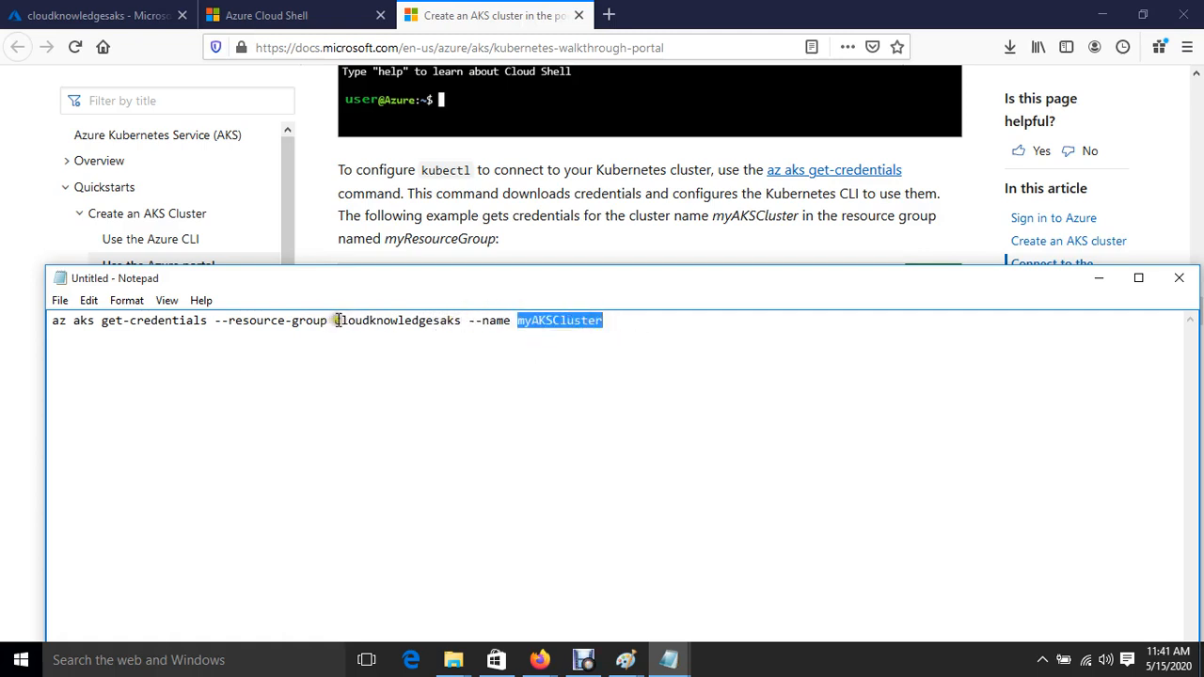
drag(336, 321, 460, 320)
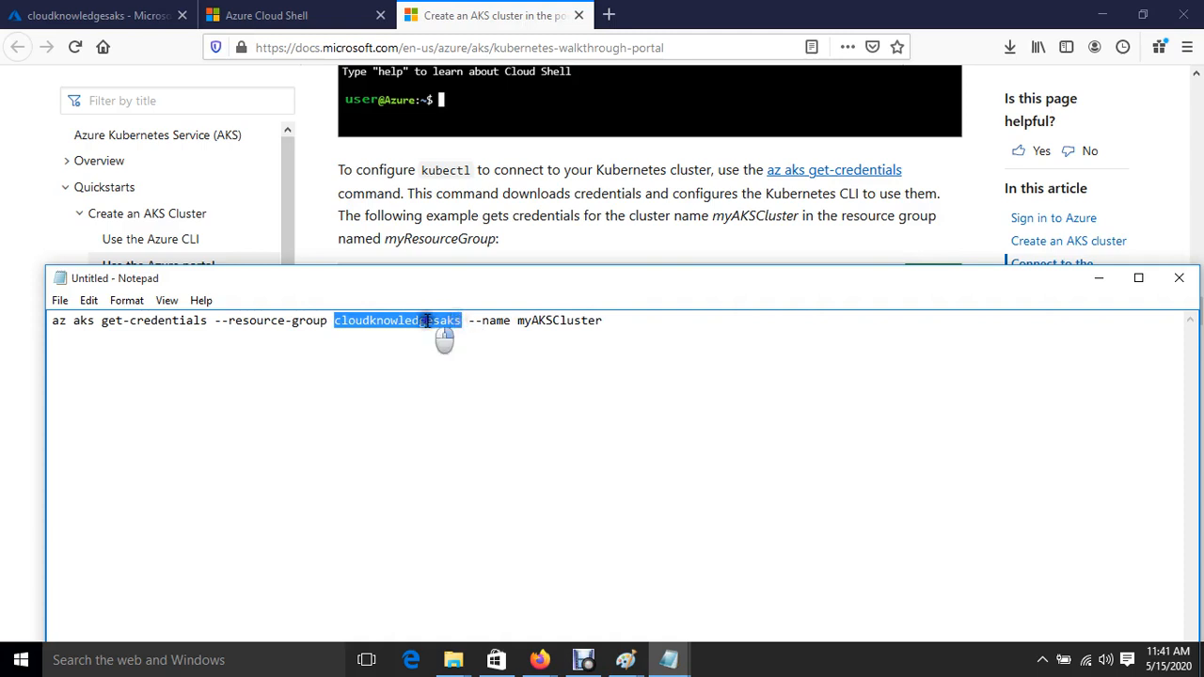
right_click(425, 321)
click(483, 376)
click(517, 320)
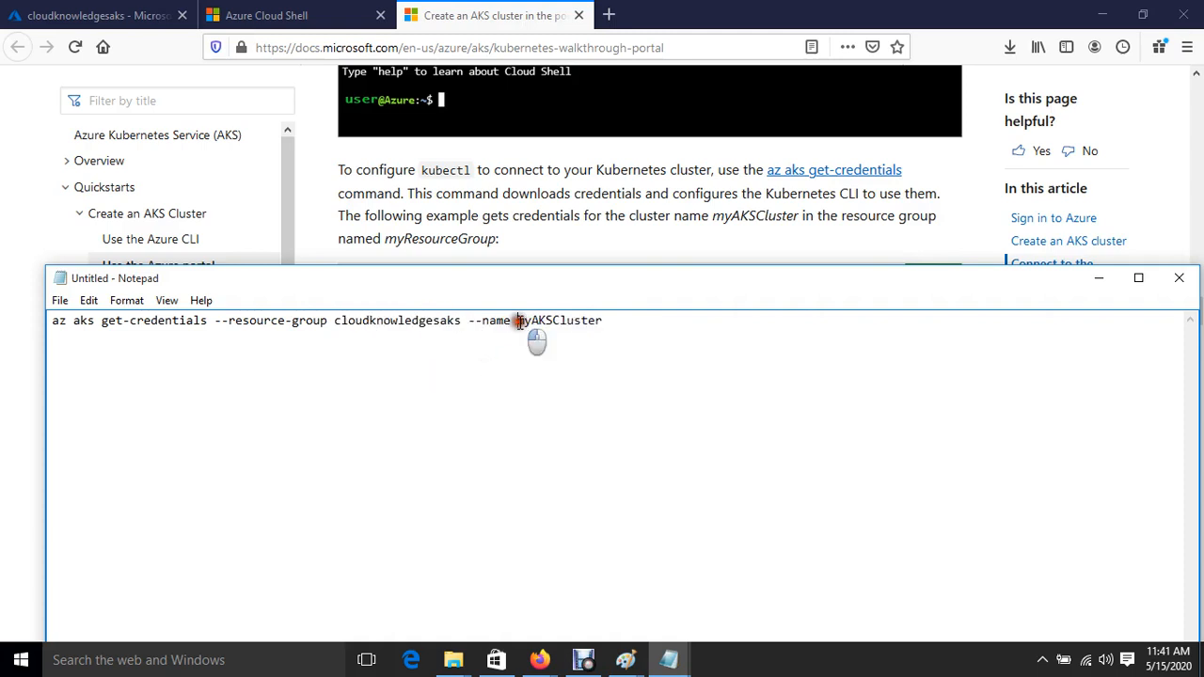
drag(516, 320, 603, 323)
key(ctrl+v)
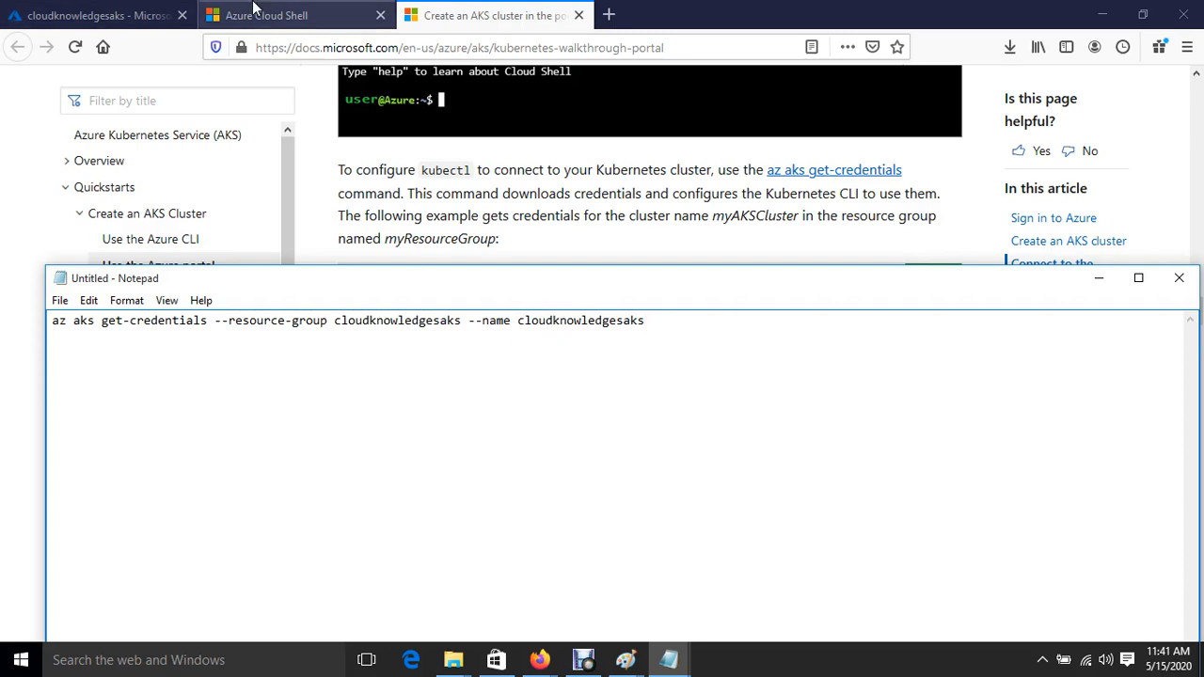
Switch to the Azure Cloud Shell and run kubectl get nodes
click(252, 8)
text(ku)
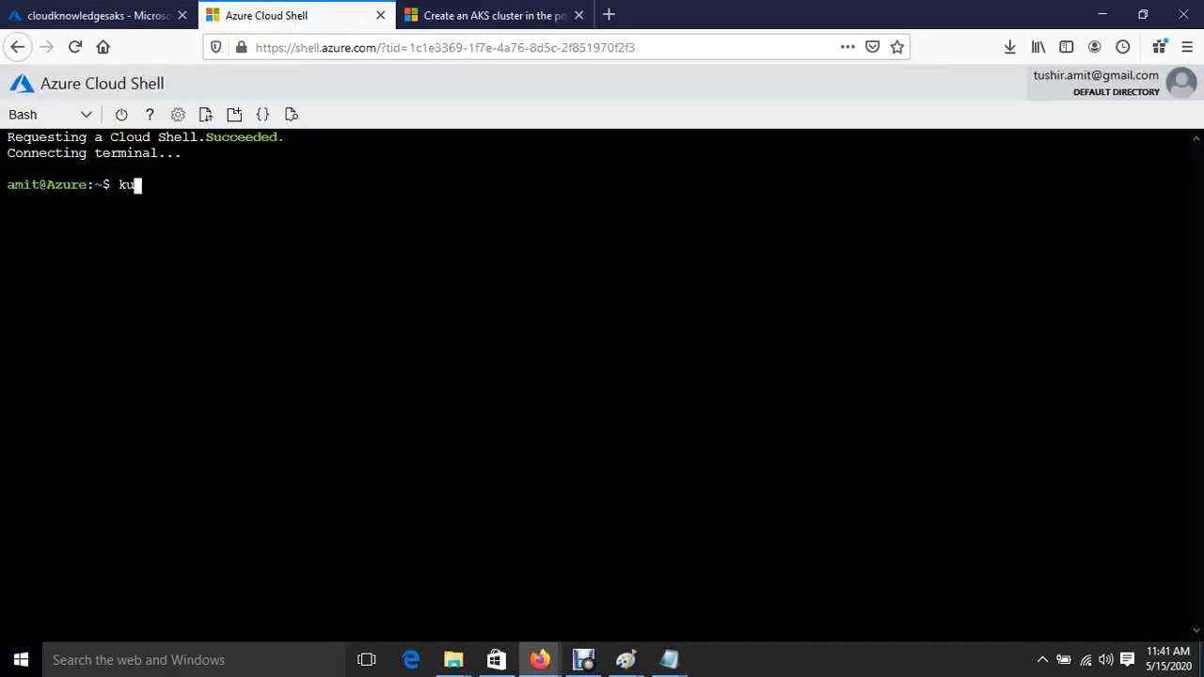
text(bectl get nodes)
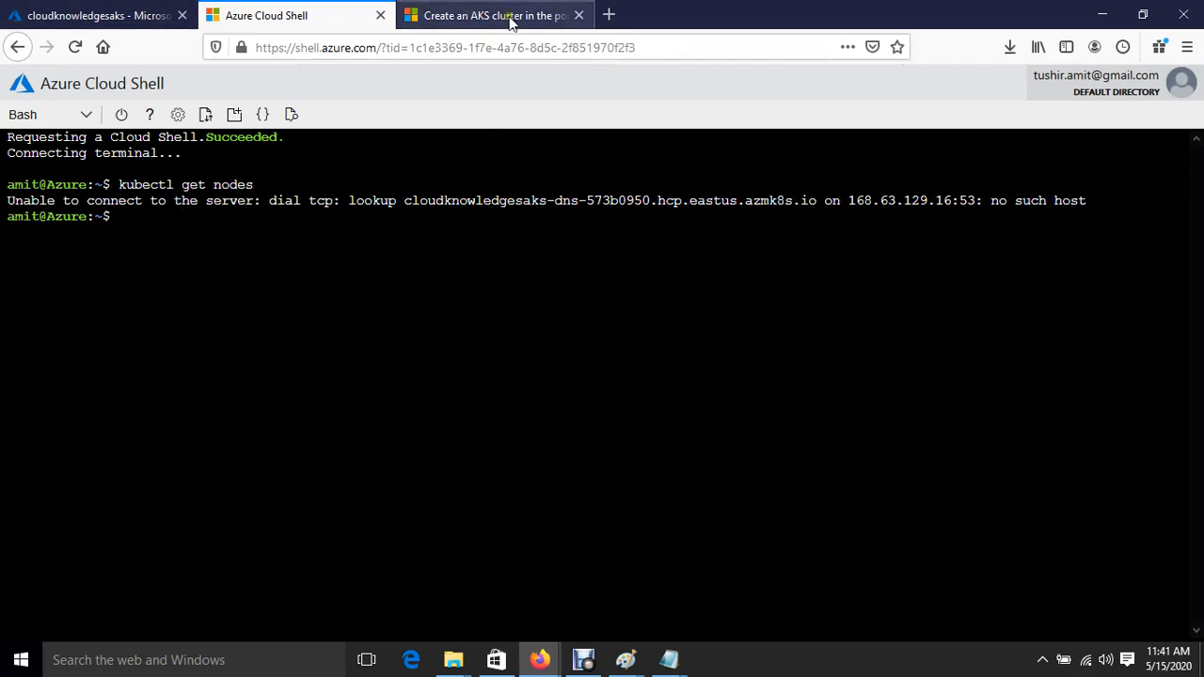
Copy the edited az aks get-credentials command from Notepad and paste it into the Cloud Shell prompt
mouse_move(668, 665)
click(913, 586)
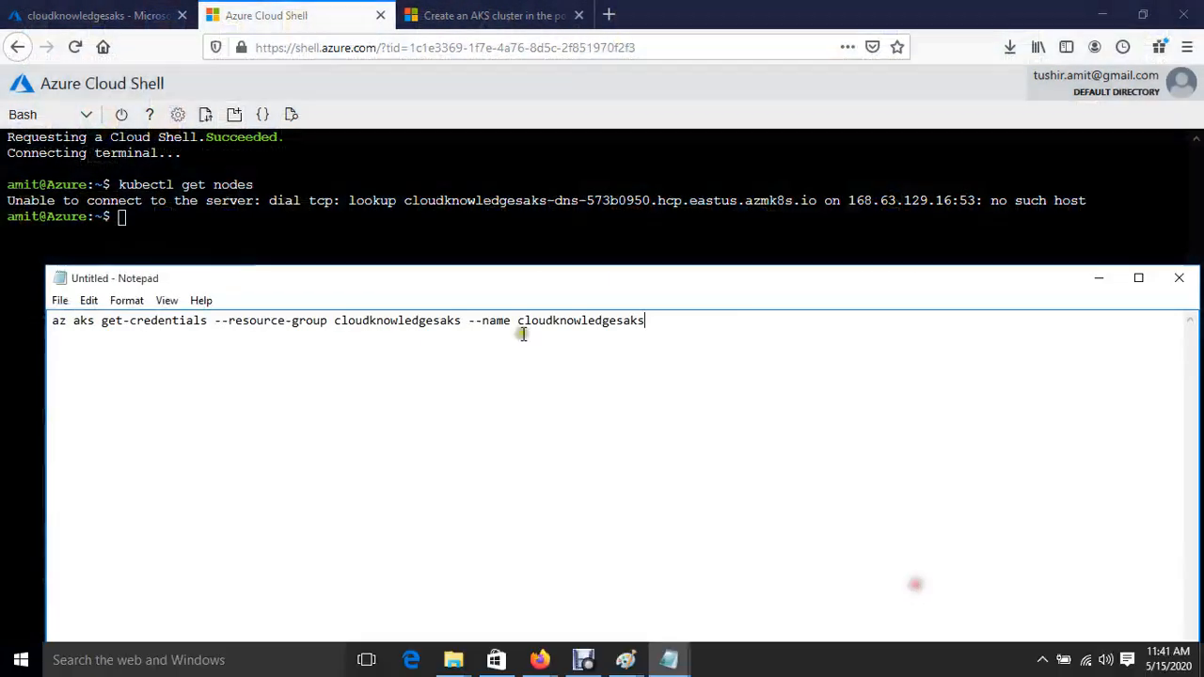
drag(672, 322, 18, 327)
right_click(367, 320)
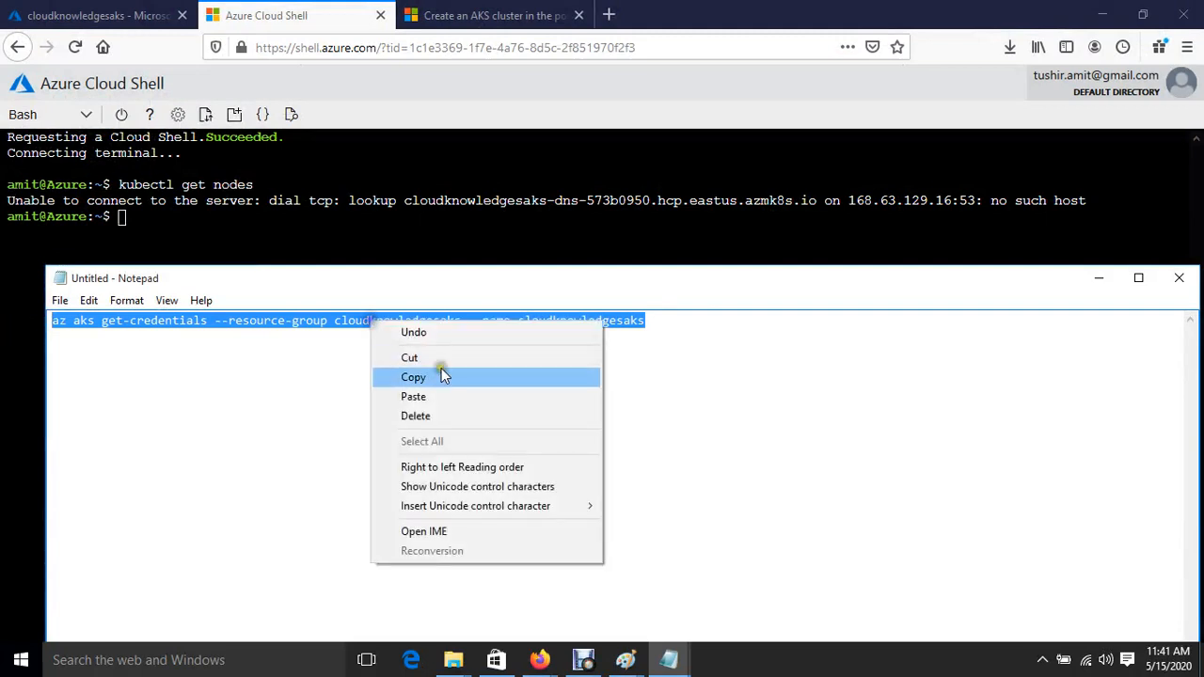
click(442, 375)
click(303, 254)
right_click(303, 254)
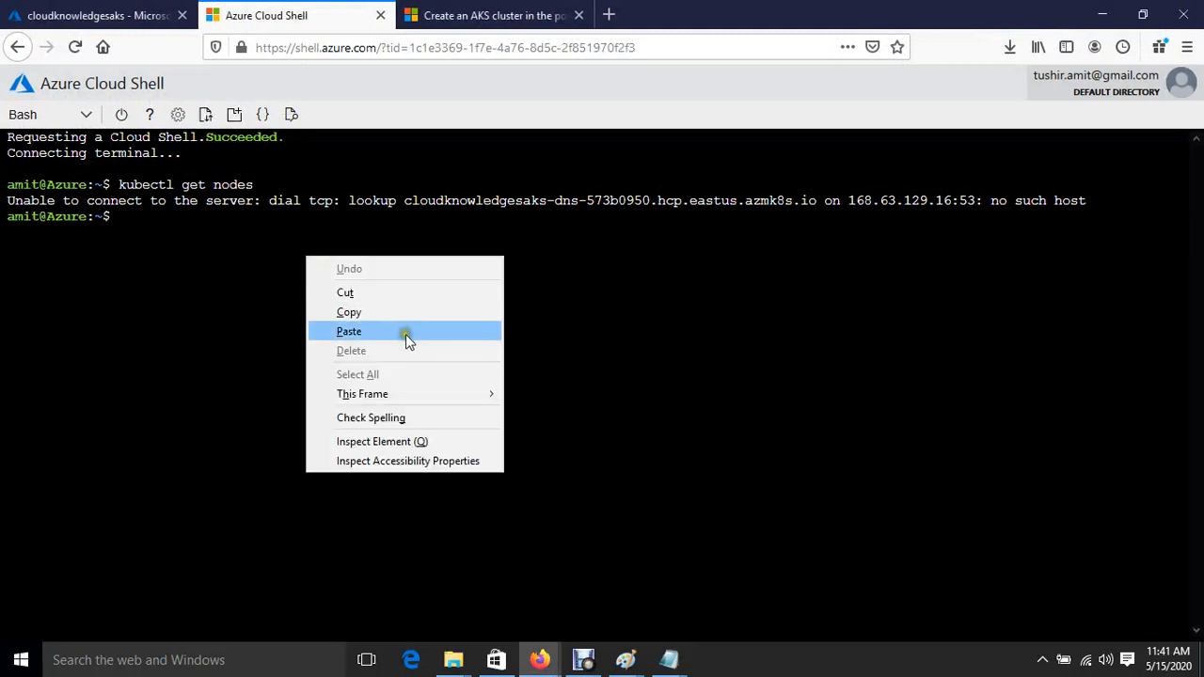
click(405, 334)
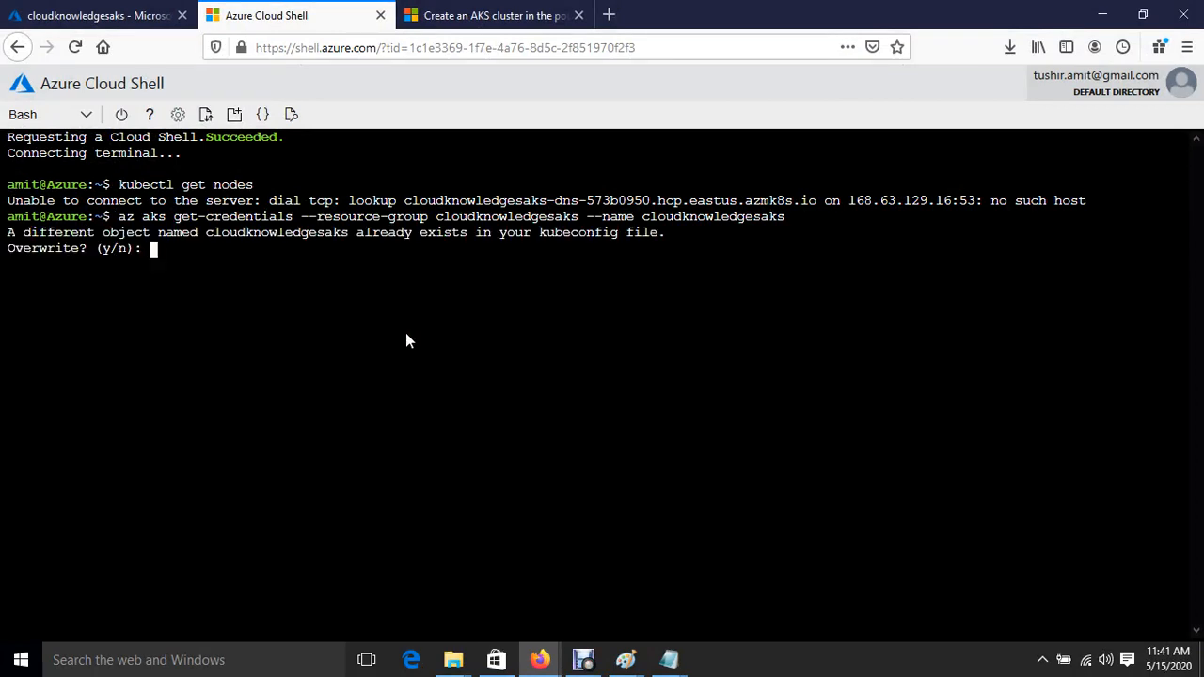
Run the get-credentials command, answering y to overwrite both existing cloudknowledgesaks entries in the kubeconfig file
text(y)
key(Return)
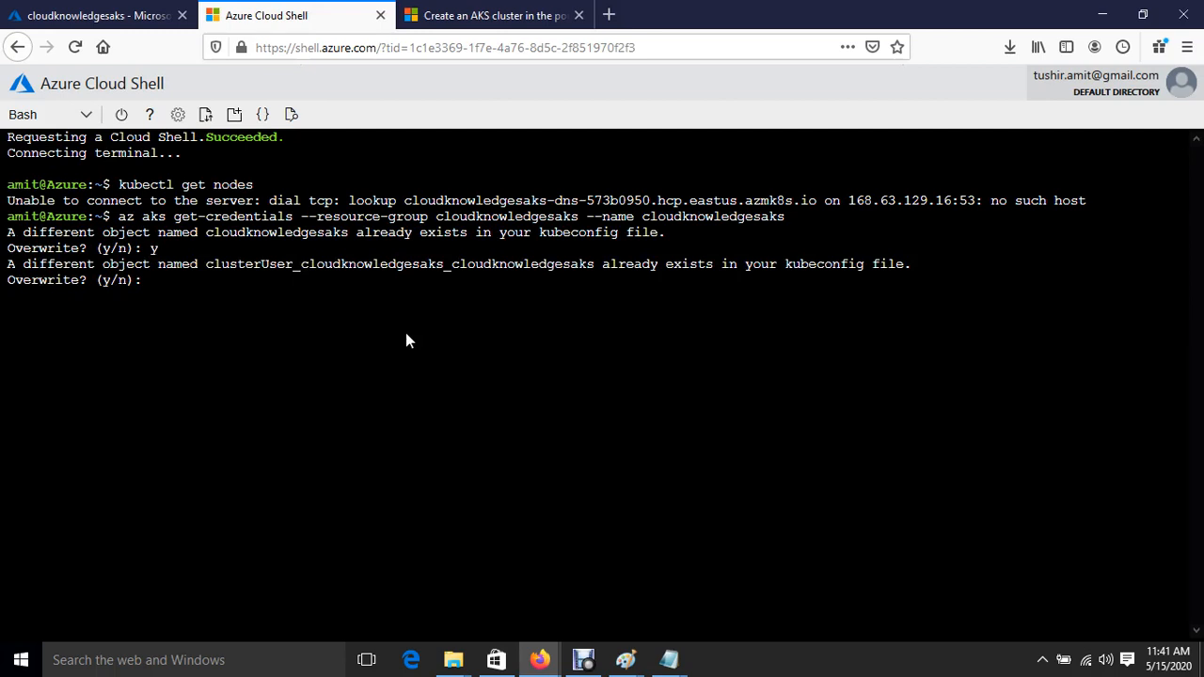
text(y)
key(Return)
key(Return)
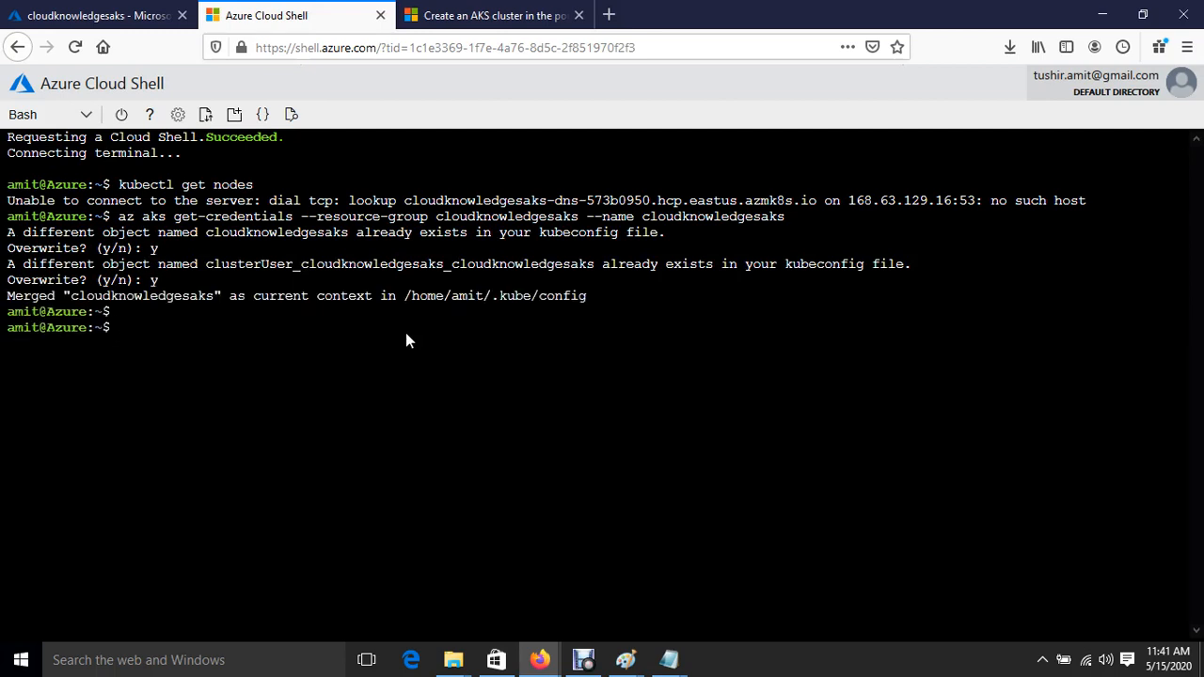
List the cluster nodes with kubectl get nodes, and list them again with the -o wide option
text(kubectl get n)
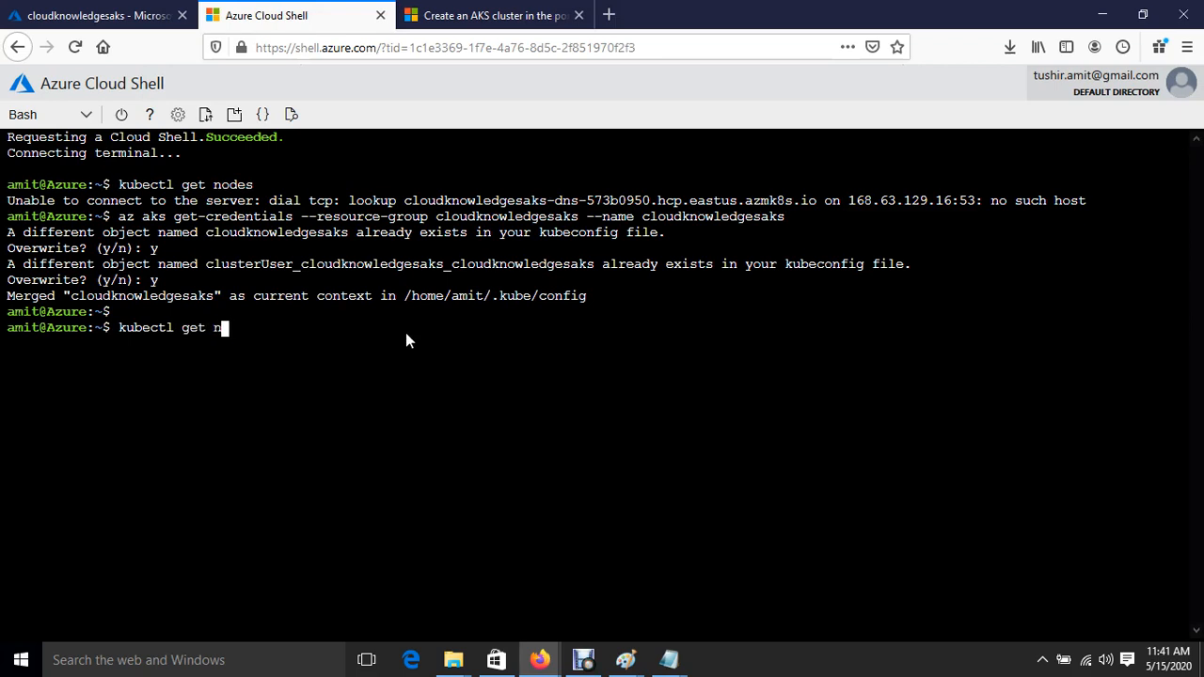
text(odes)
key(Return)
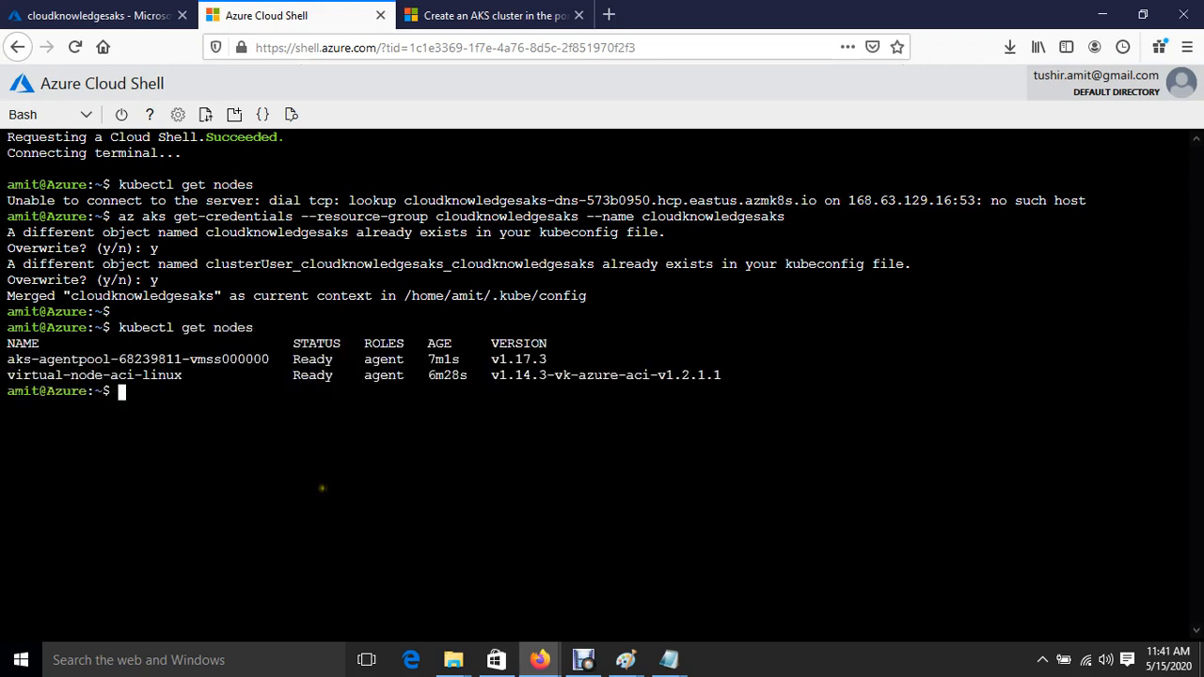
drag(30, 359, 762, 367)
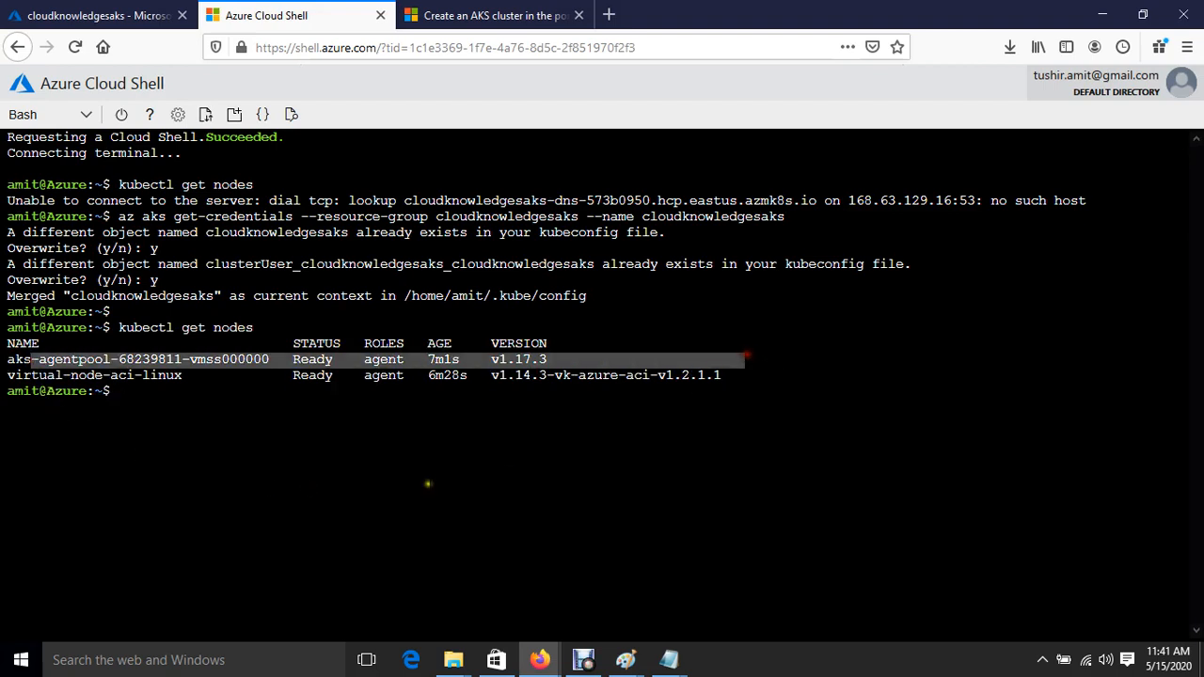
click(428, 484)
key(Up)
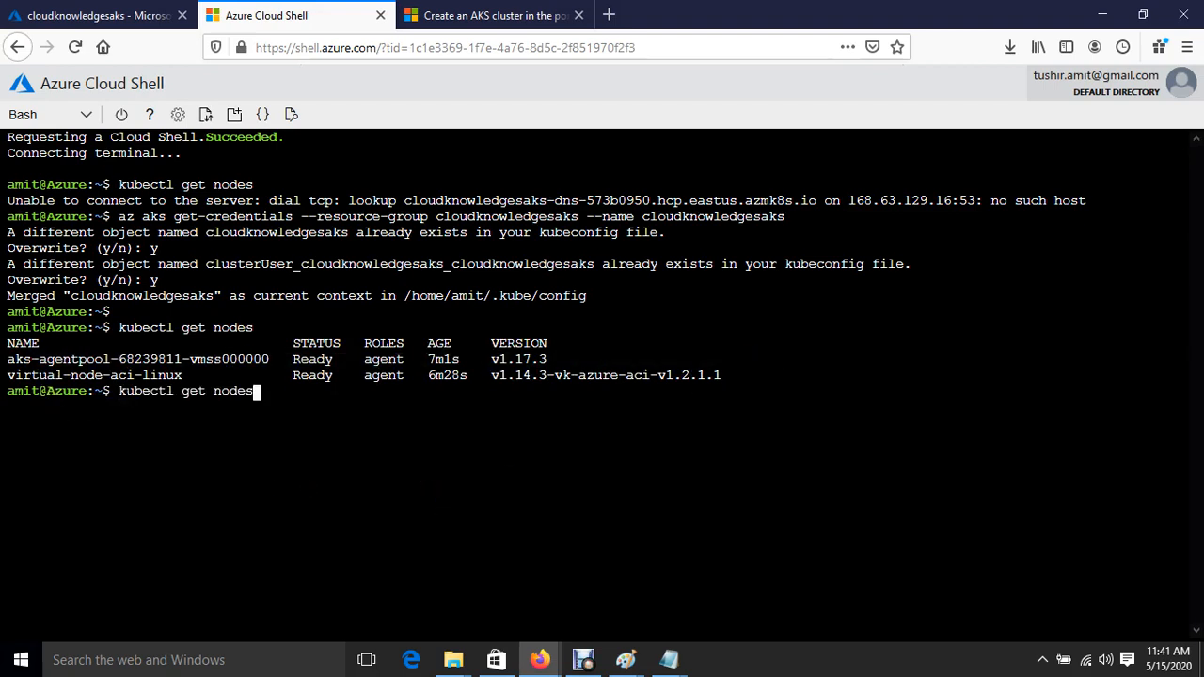
text(-o wide)
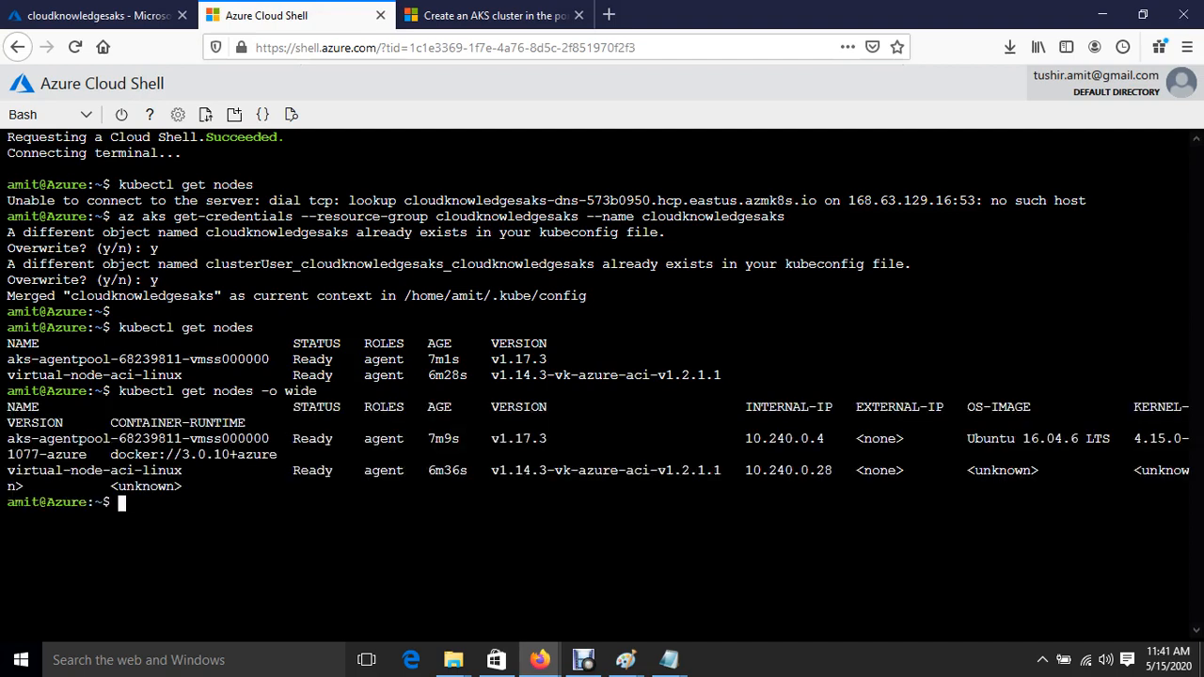
Clear the terminal and run kubectl get pods to check the default namespace
key(ctrl+l)
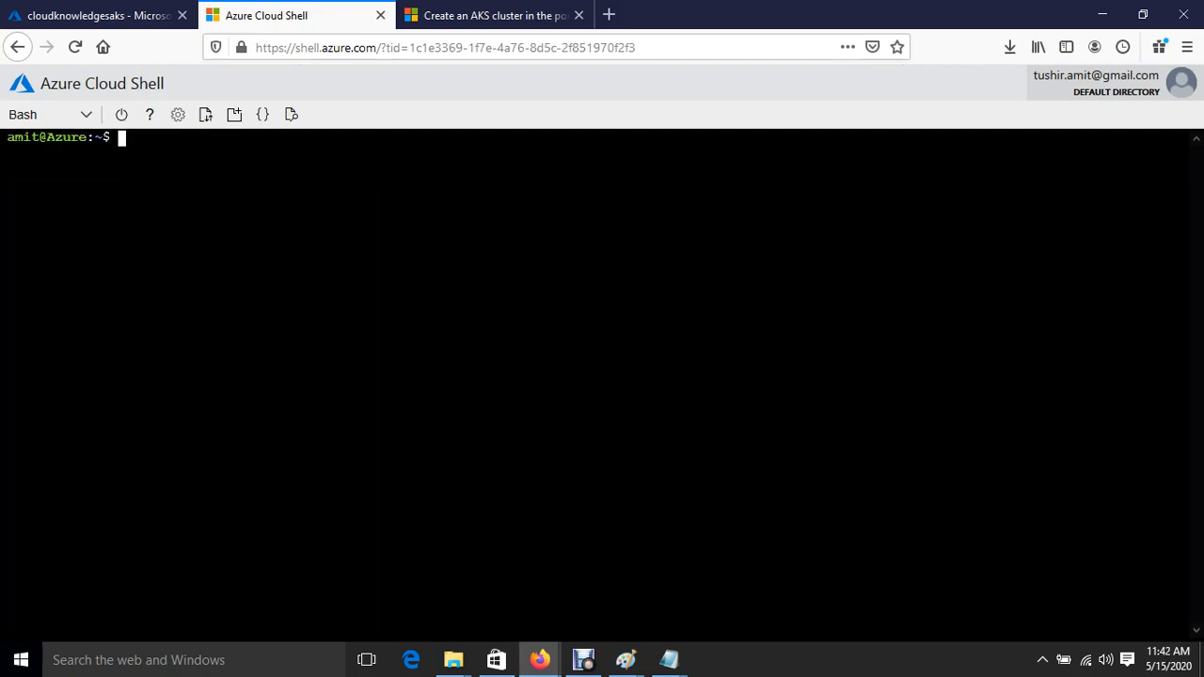
key(Return)
key(Return)
text(kubectl )
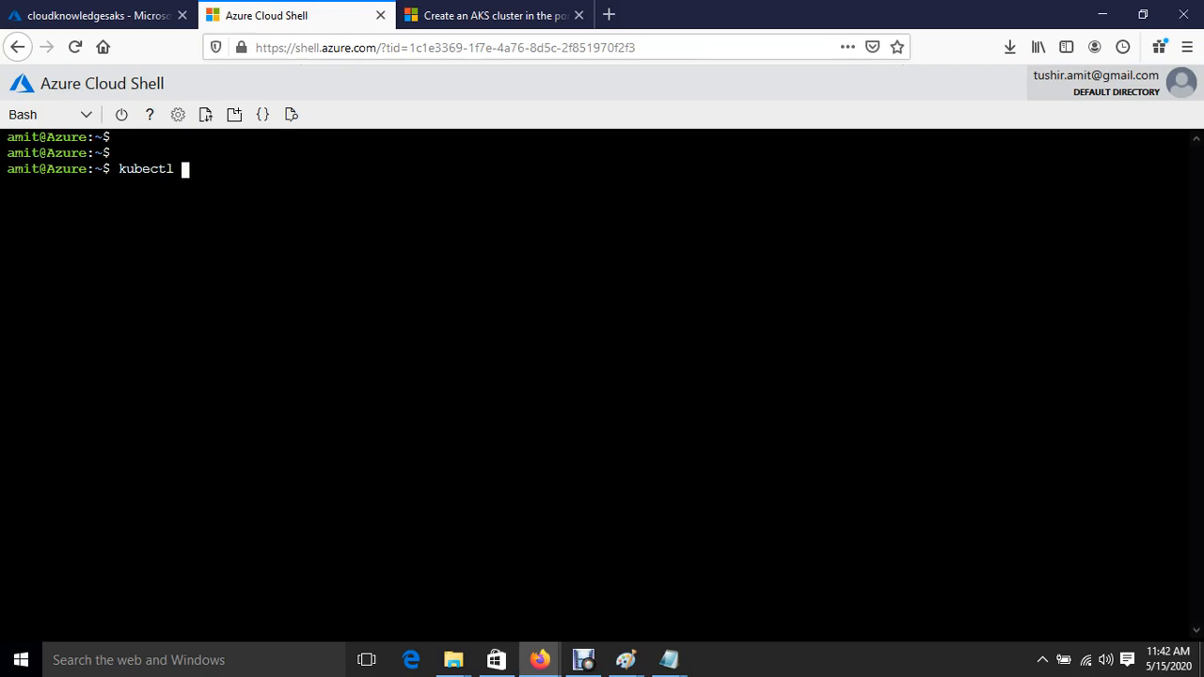
text(get pods)
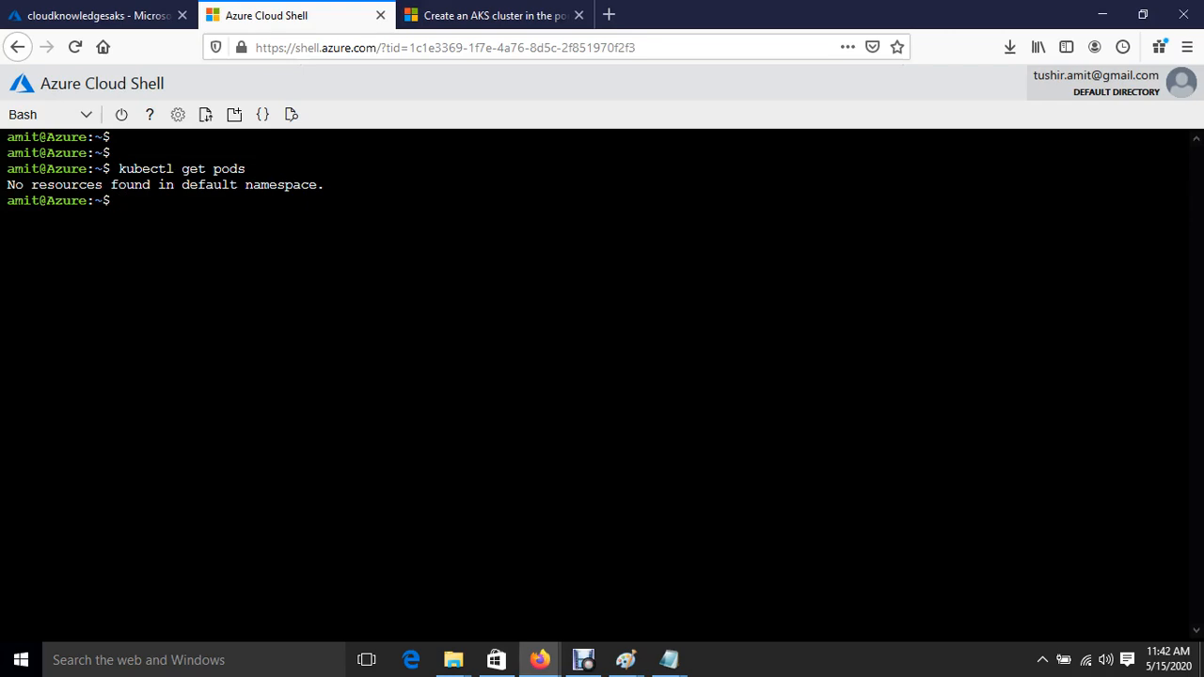
Create an nginx deployment by running kubectl run web-server --image=nginx
text(kubectl run web)
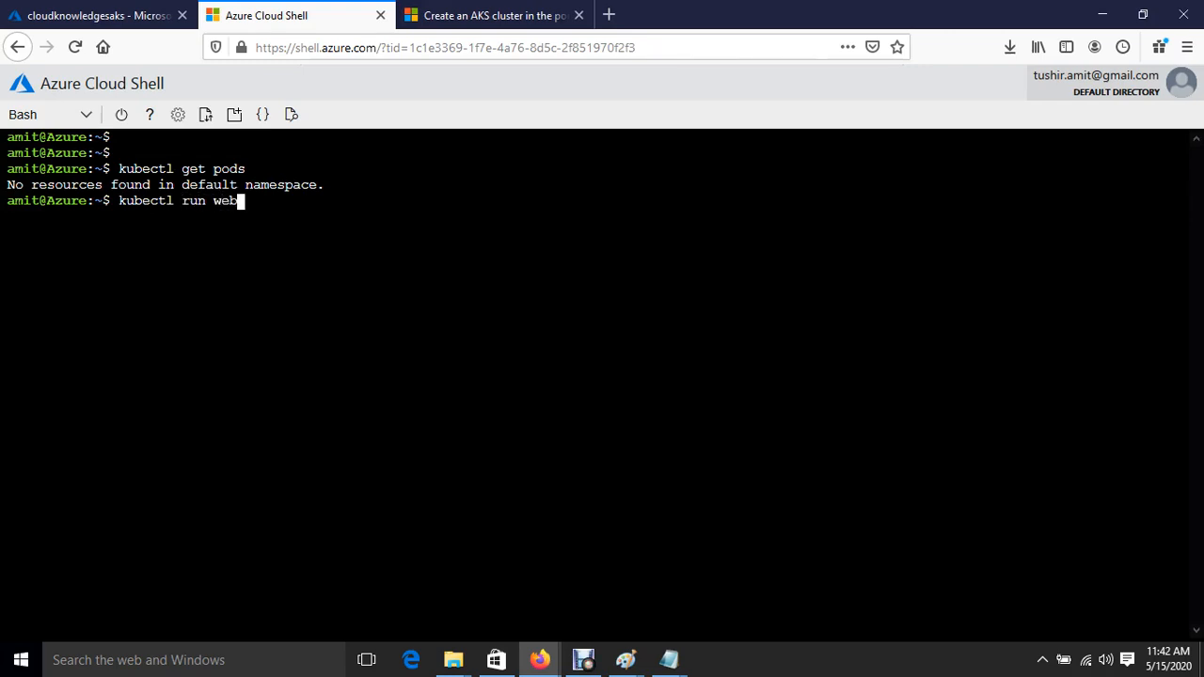
text(-server --image=ng)
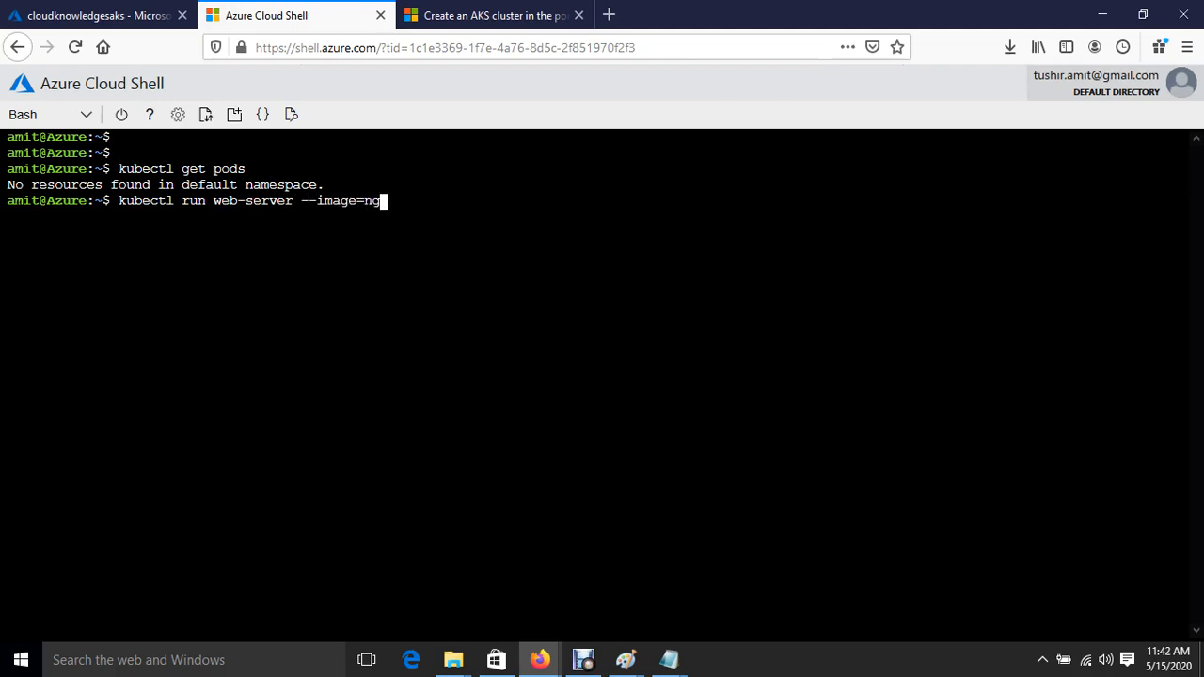
text(inx)
key(Return)
Run kubectl get pods repeatedly to follow the web-server pod's startup status
text(ku)
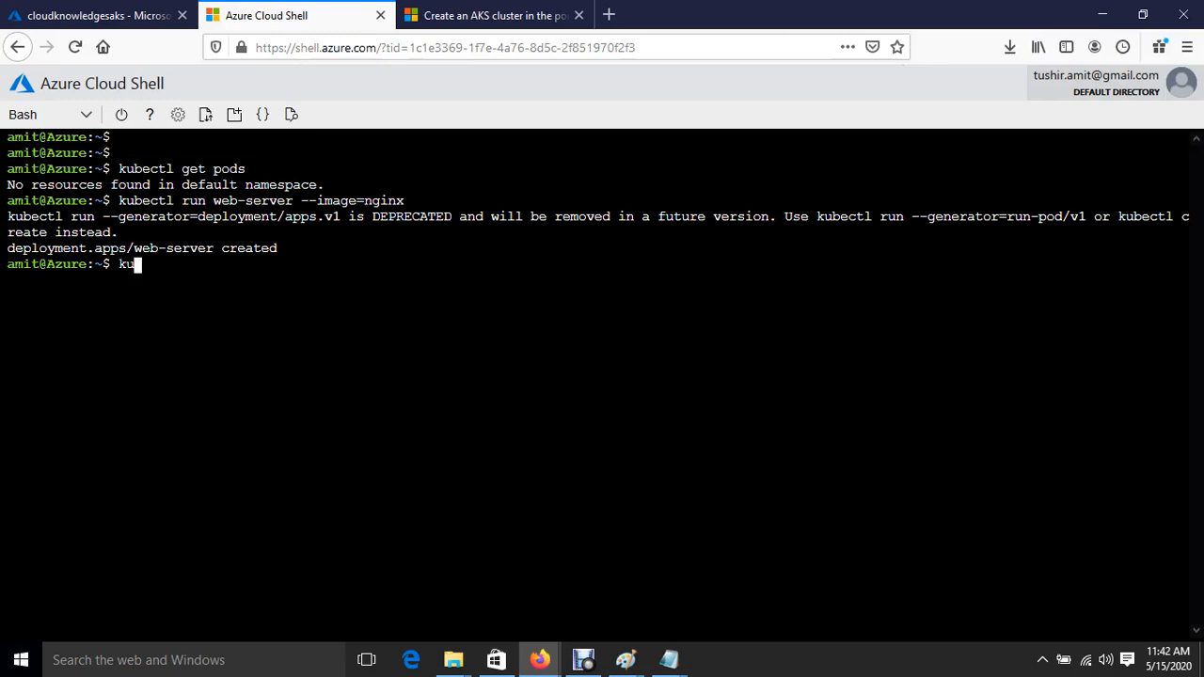
text(bectl get pods)
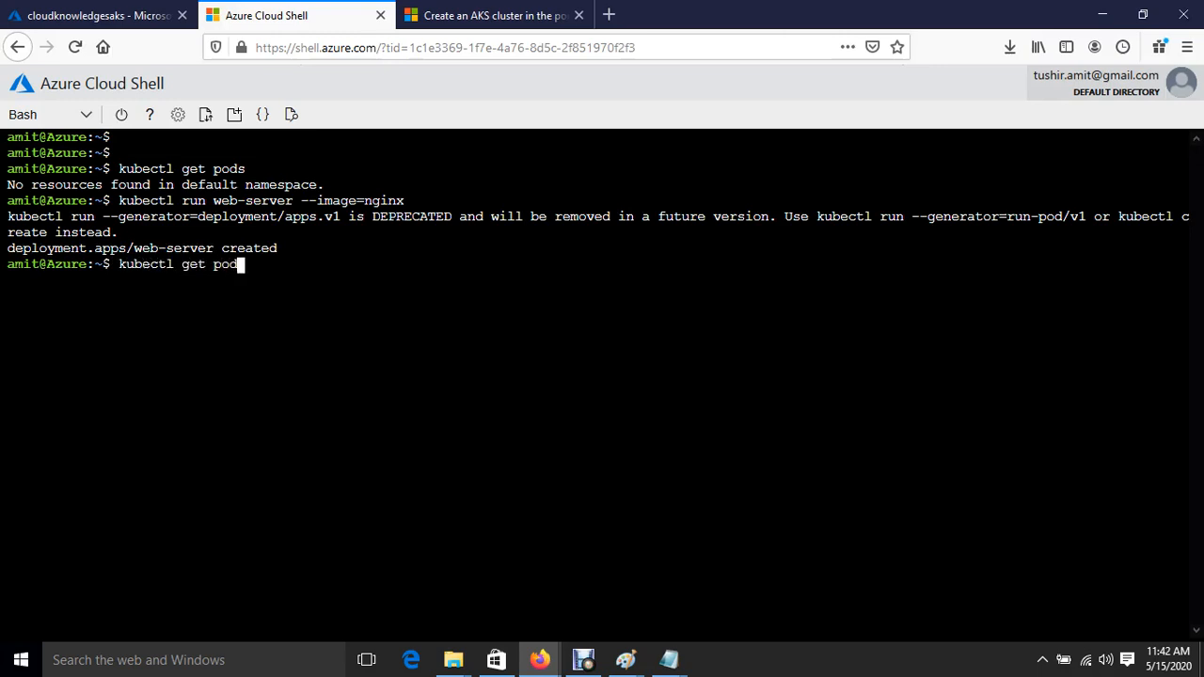
key(Return)
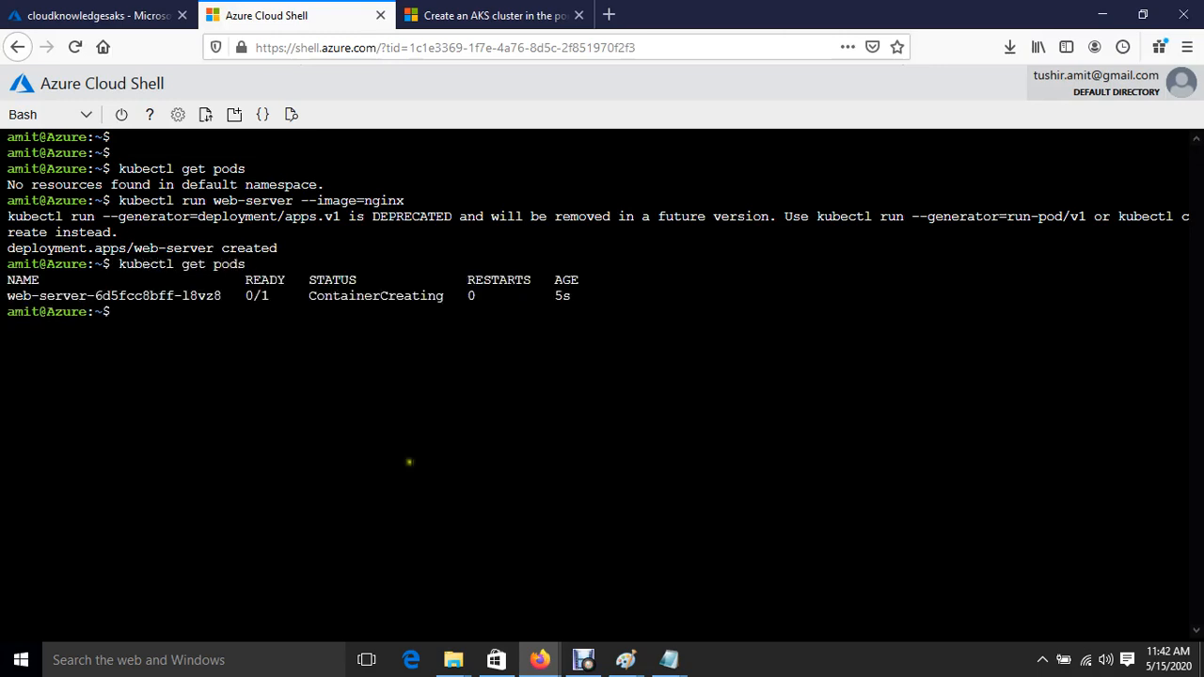
key(Up)
key(Return)
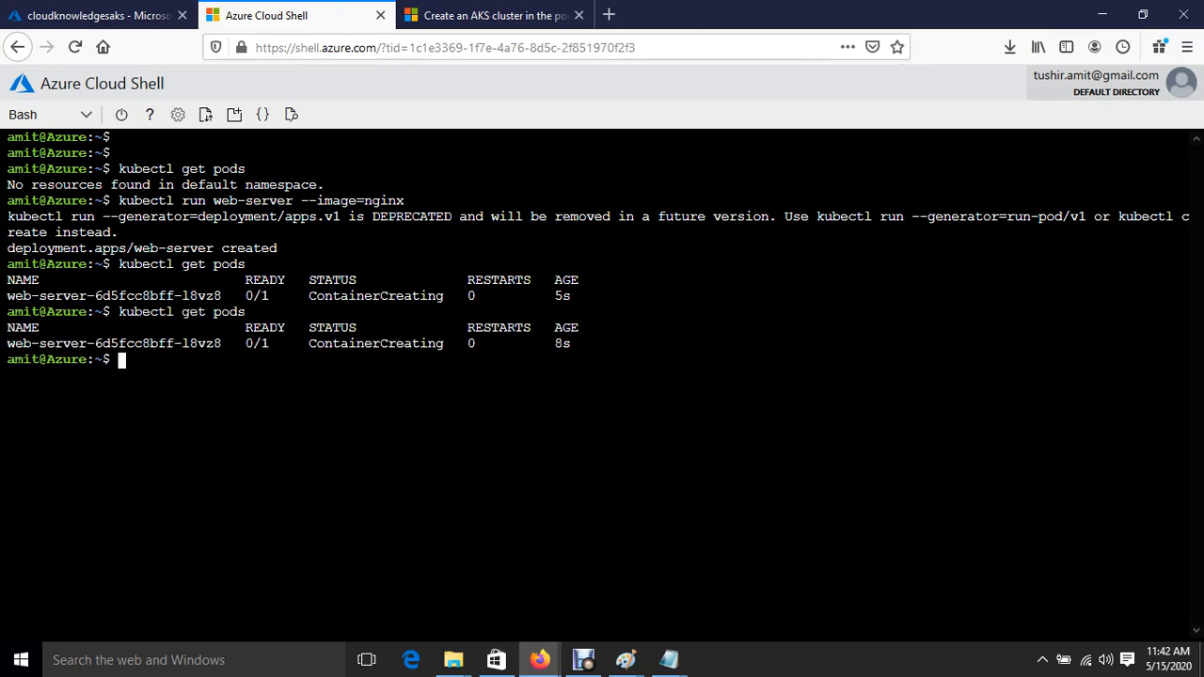
key(Up)
key(Return)
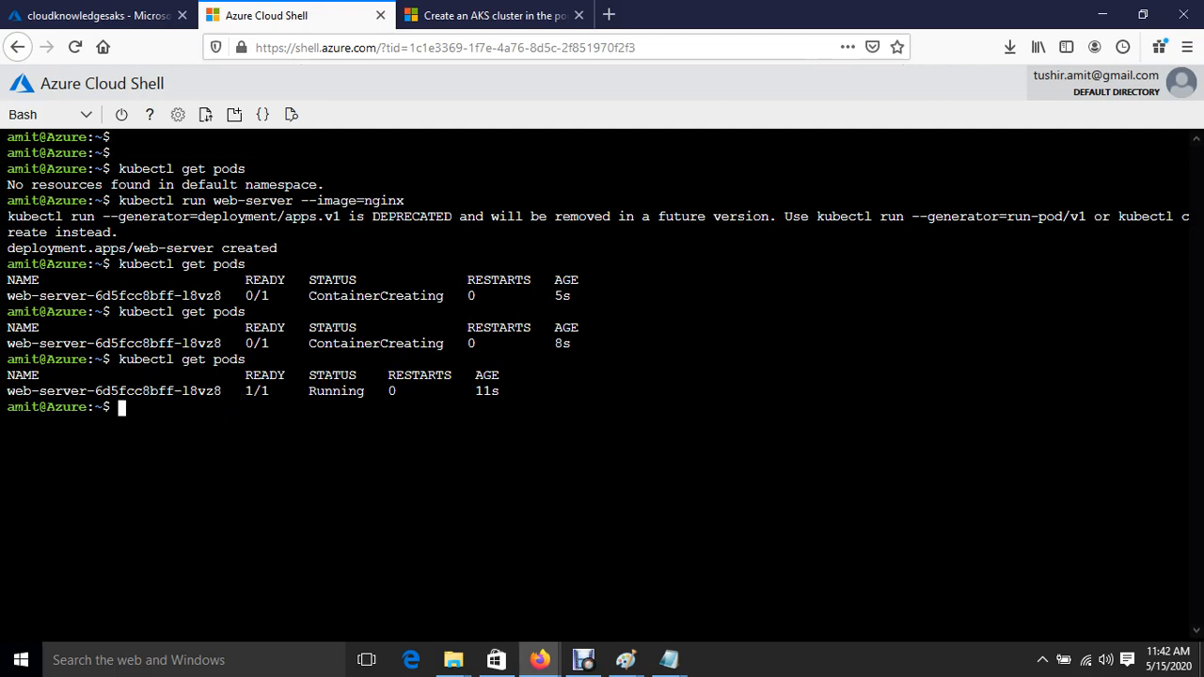
Run kubectl get all and examine the web-server replica set and deployment entries
text(kubectl get all)
key(Return)
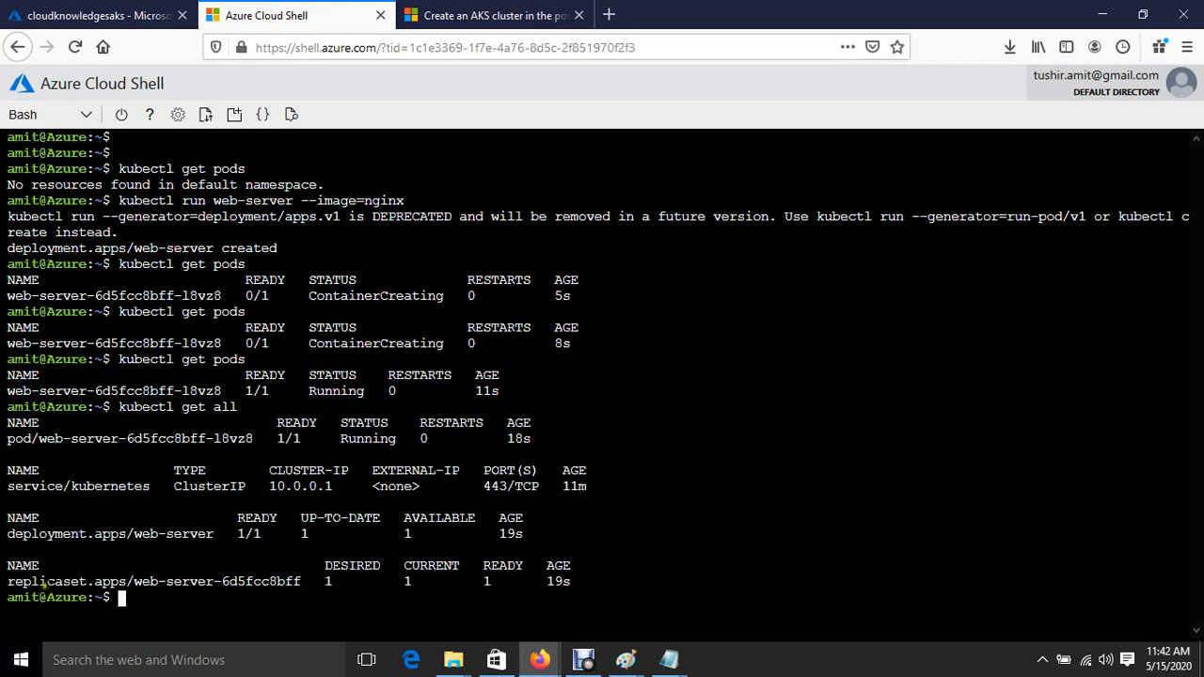
drag(32, 581, 357, 581)
click(96, 536)
triple_click(95, 537)
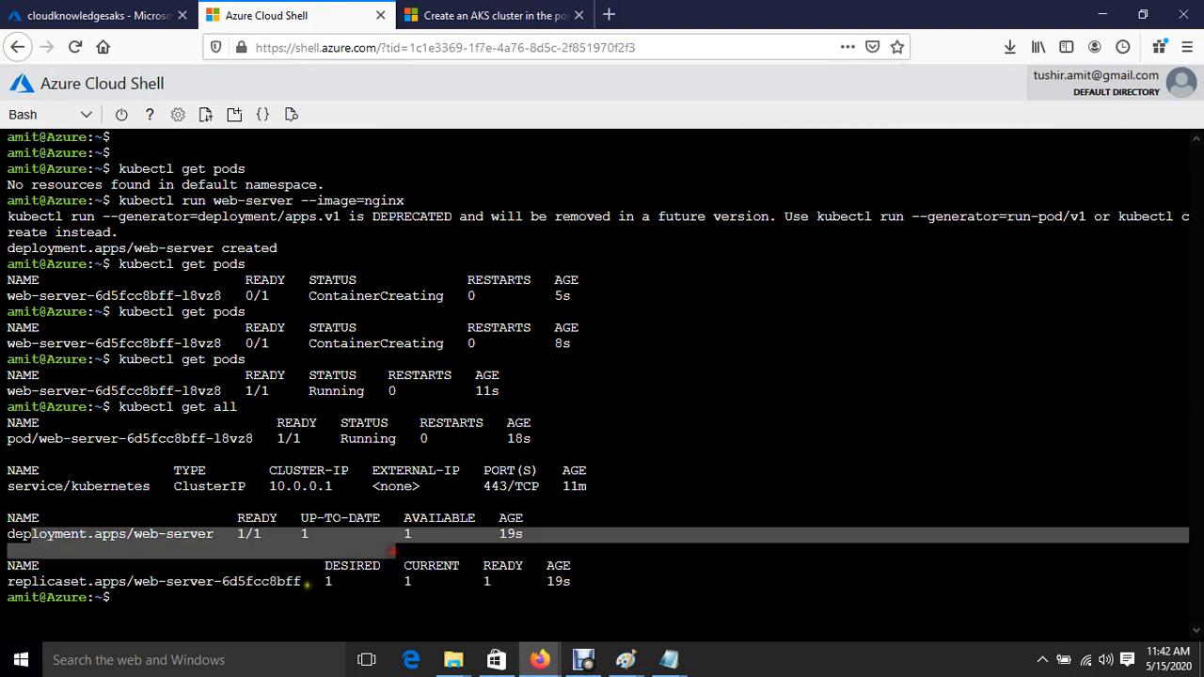
Delete the test deployment by running kubectl delete deployment web-server
click(317, 598)
text(kube)
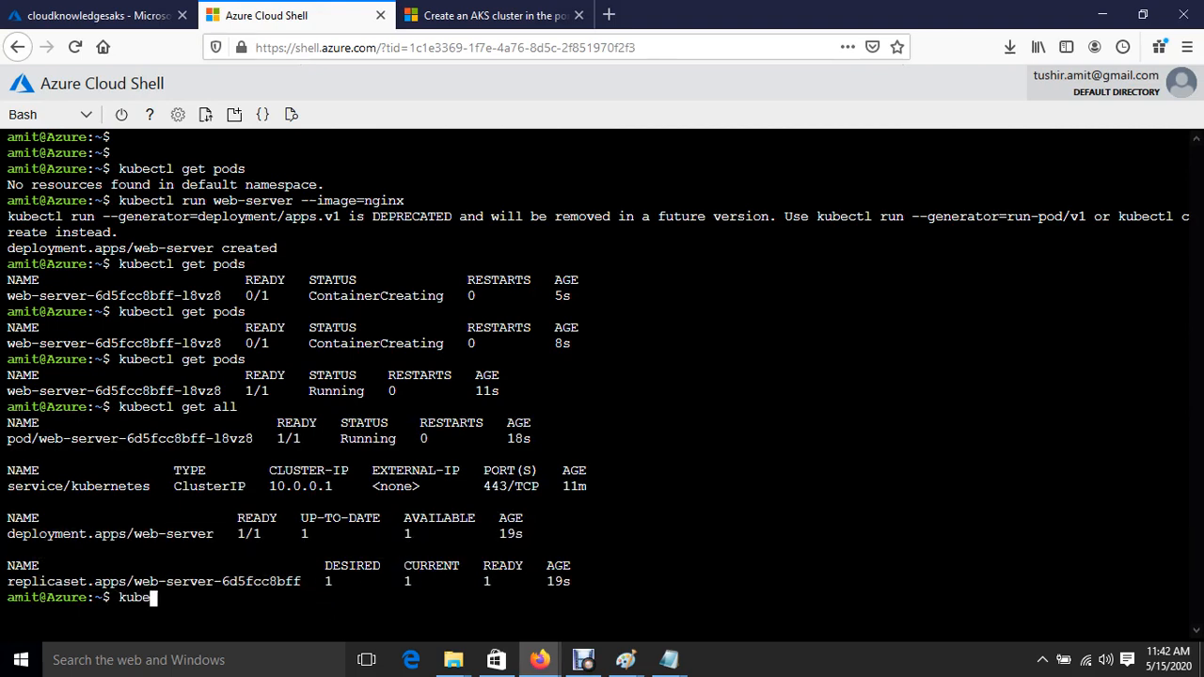
text(ctl delete deployment we)
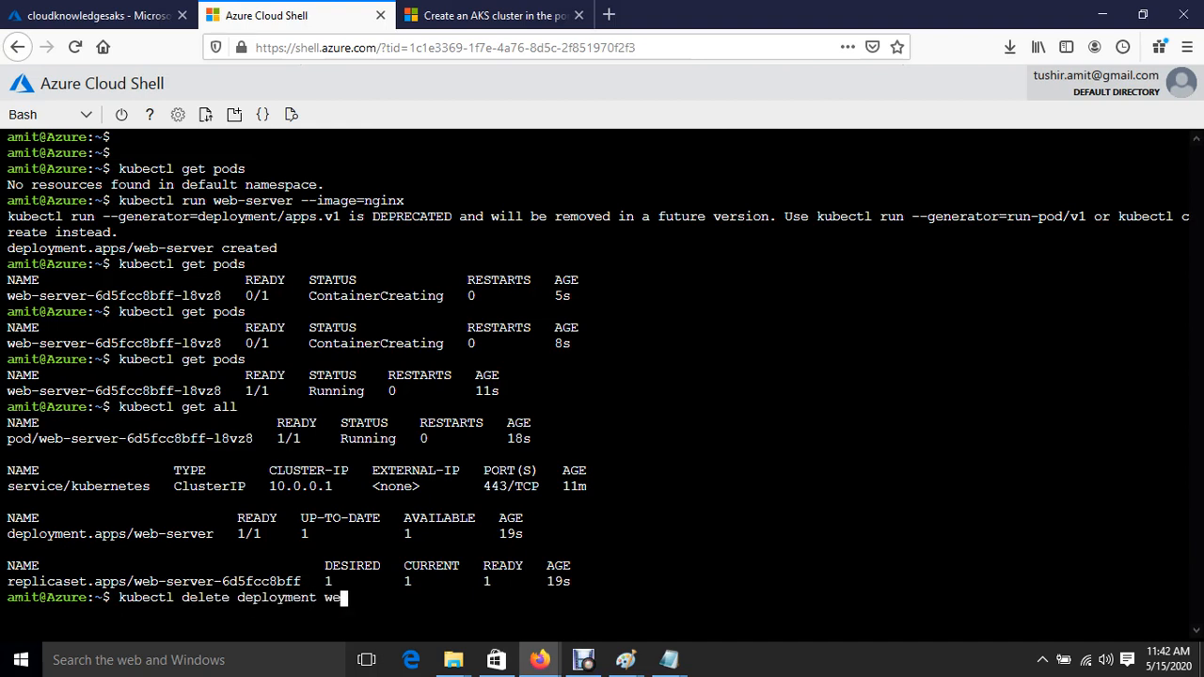
text(b-server)
double_click(146, 533)
click(448, 598)
key(Return)
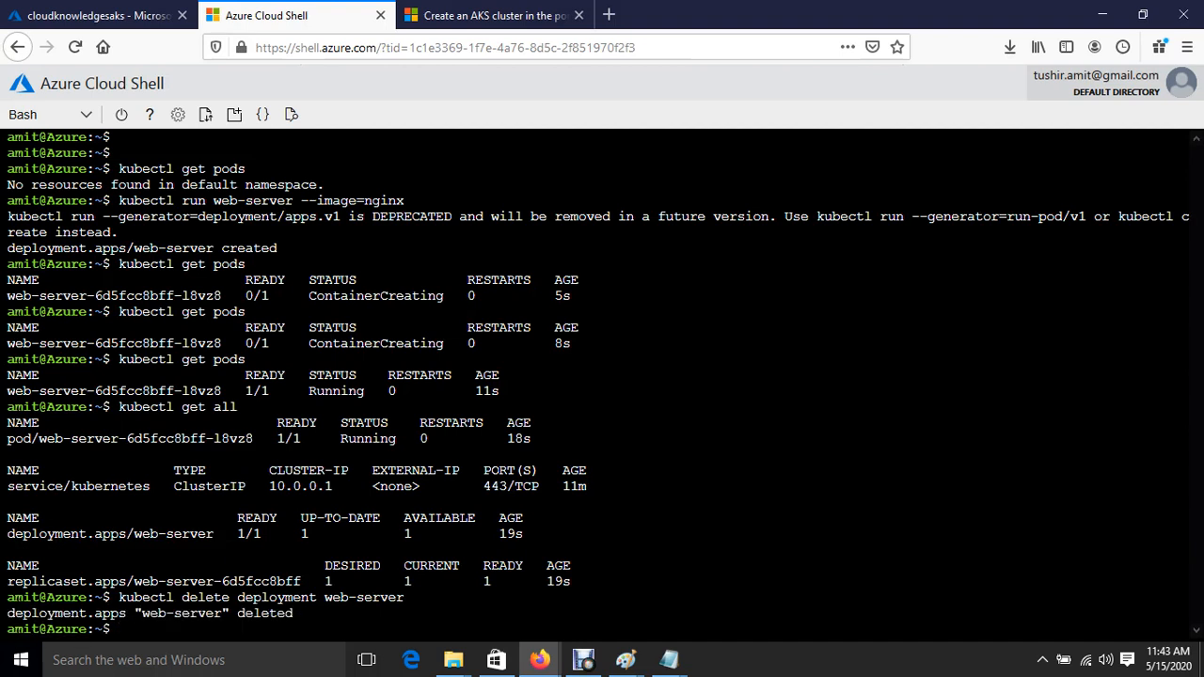
Clear the terminal and rerun kubectl get all to check which resources remain
key(ctrl+l)
key(Up)
key(Up)
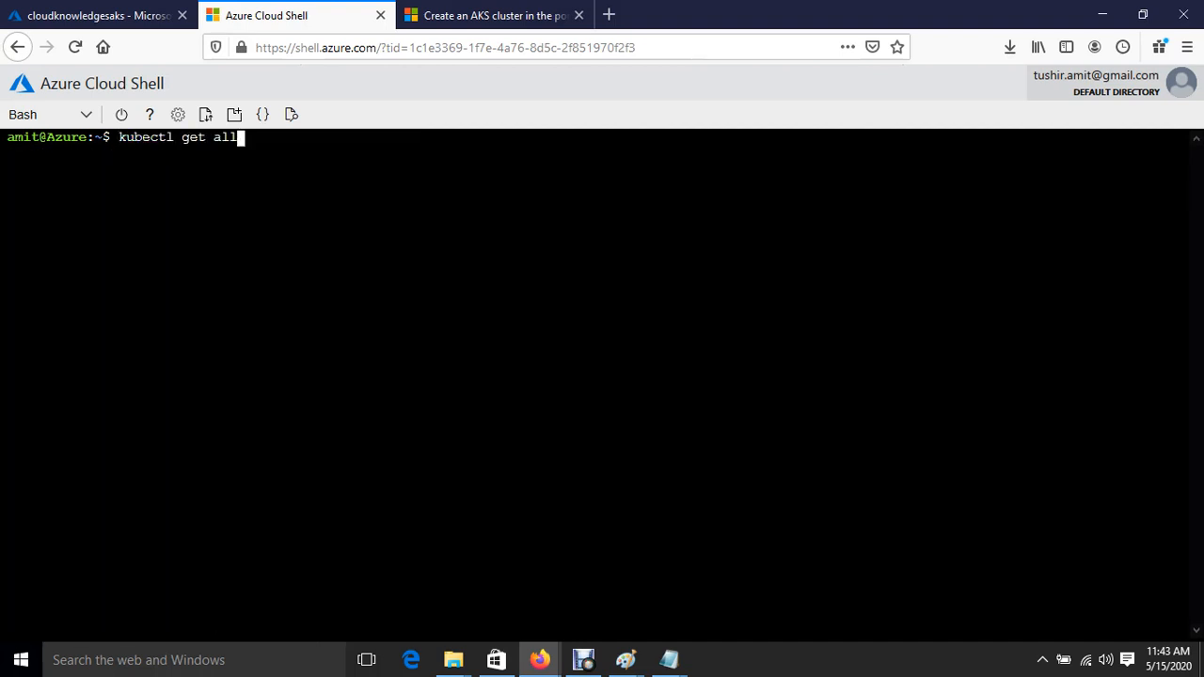
key(Return)
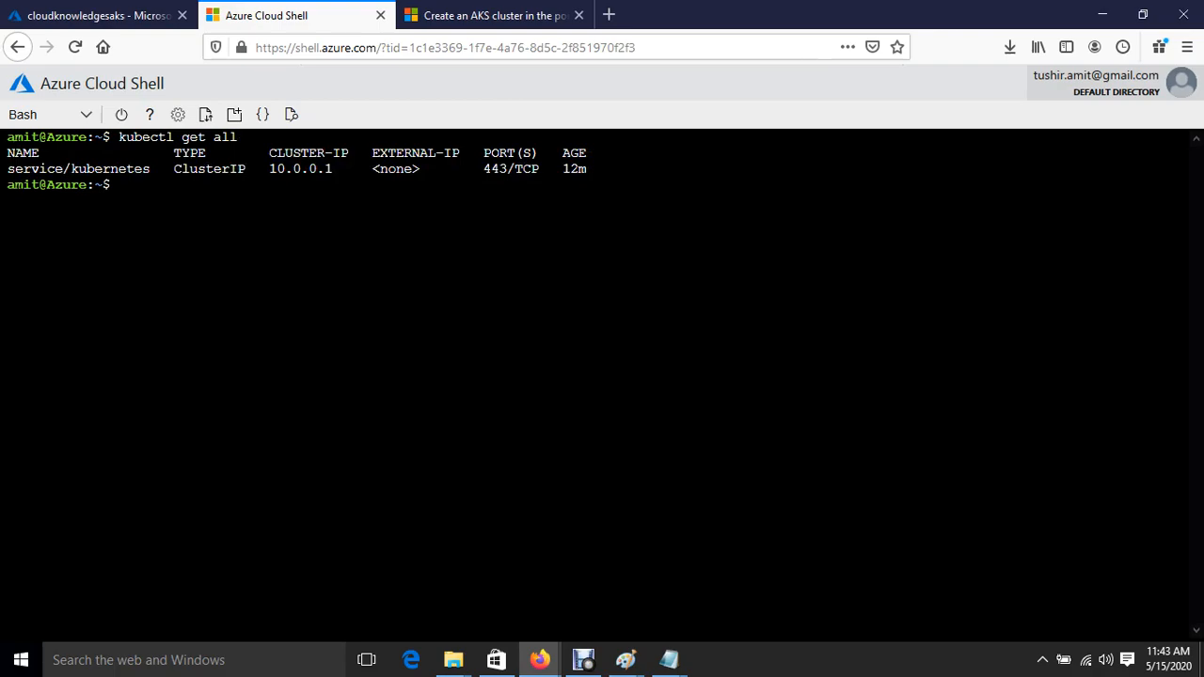
Return to the AKS quickstart and examine the azure-vote.yaml definition, including its back-end and front-end deployments and services
click(489, 15)
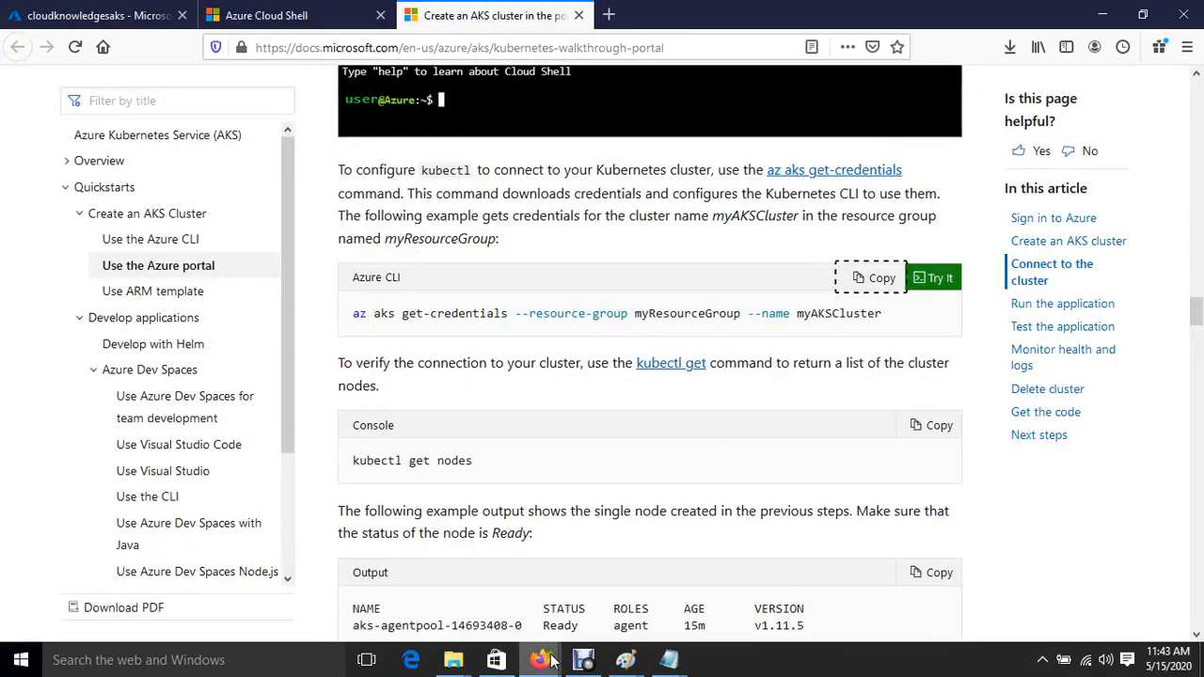
scroll(590, 347, down, 3)
scroll(590, 346, down, 7)
scroll(591, 349, down, 6)
scroll(592, 349, up, 6)
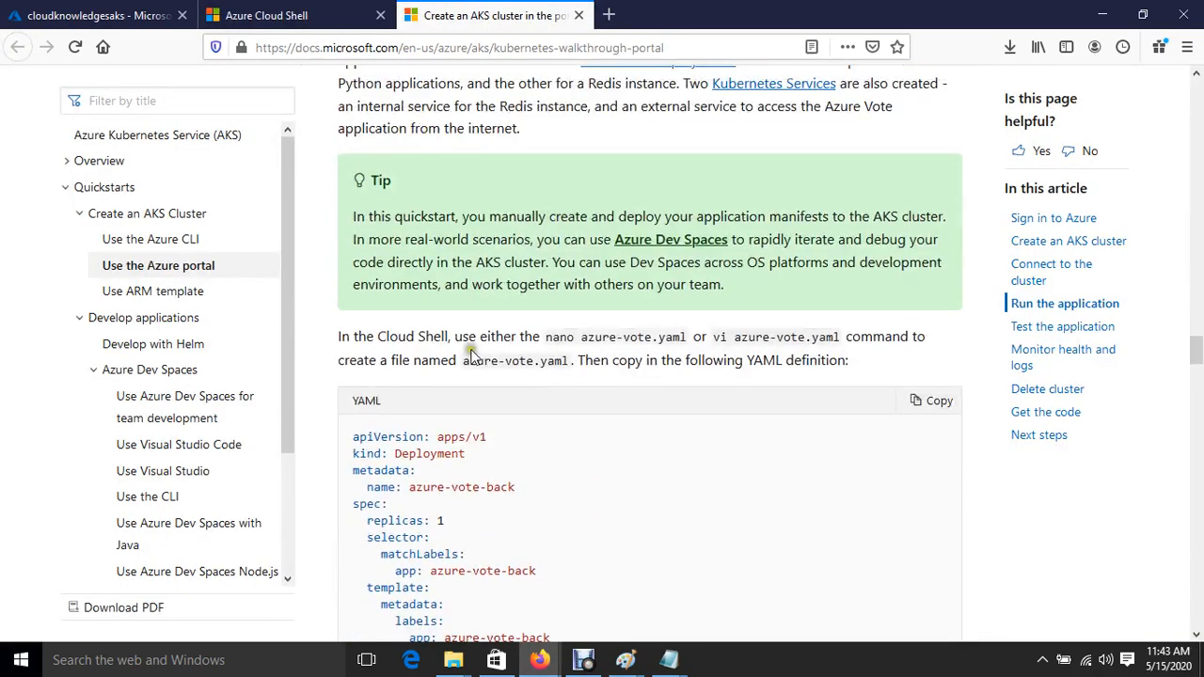
scroll(406, 419, down, 2)
drag(359, 256, 524, 358)
scroll(522, 410, down, 4)
scroll(457, 377, down, 5)
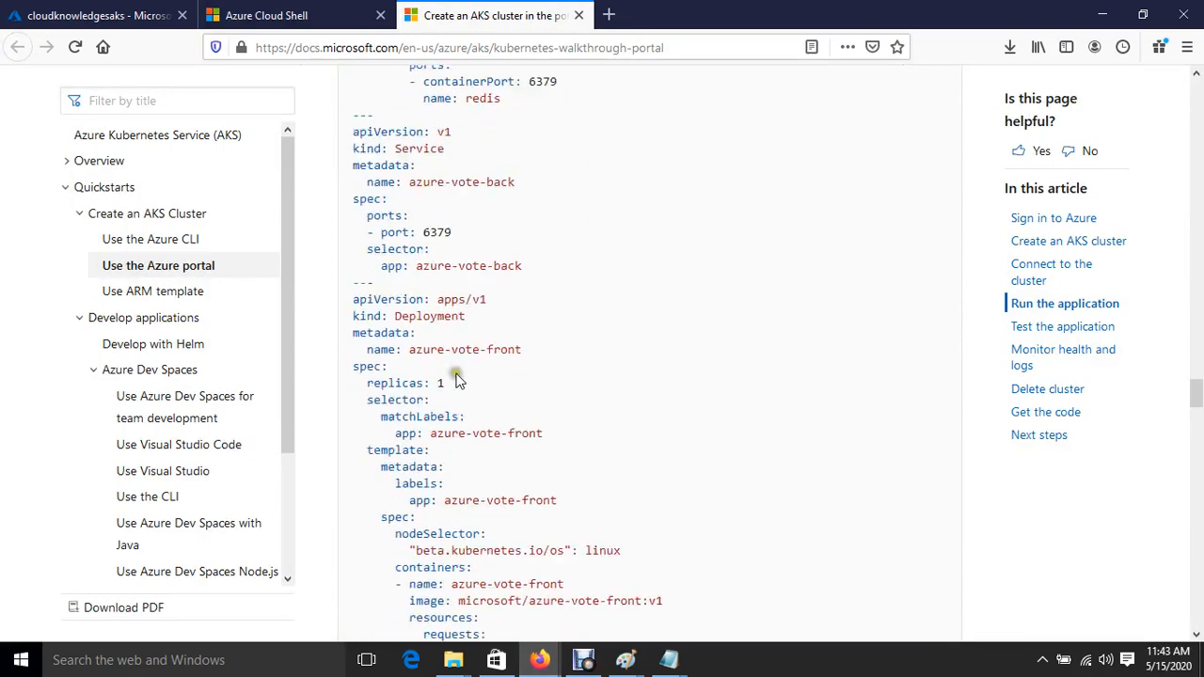
scroll(546, 446, down, 4)
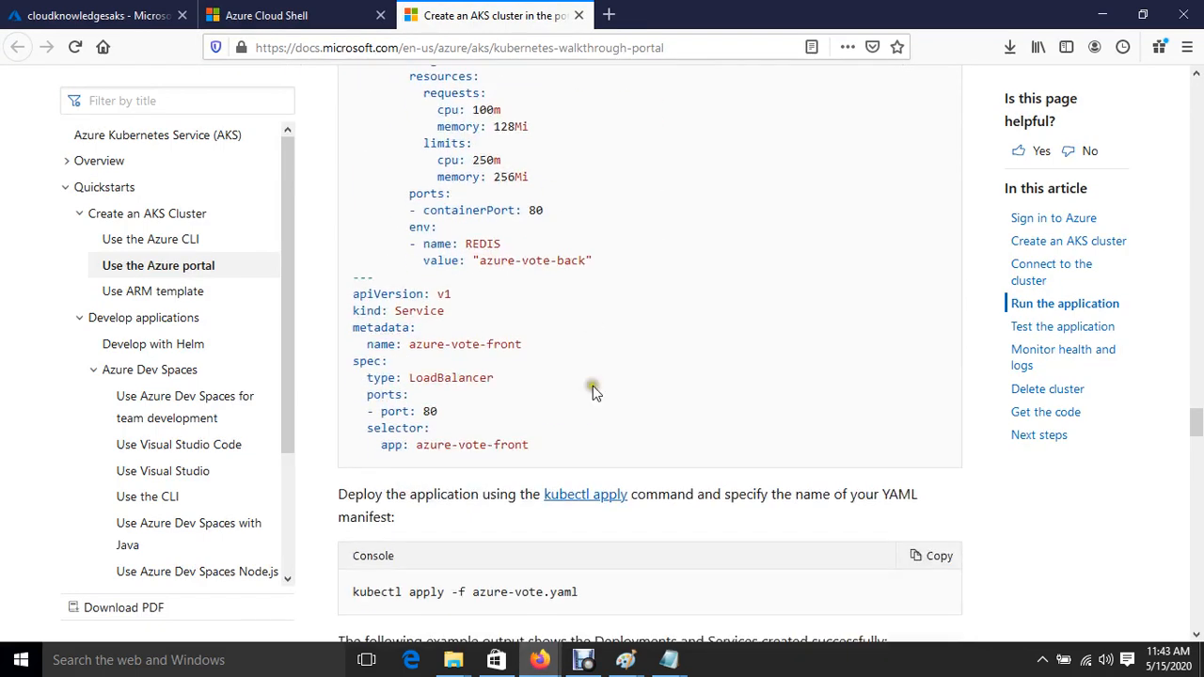
drag(355, 295, 535, 430)
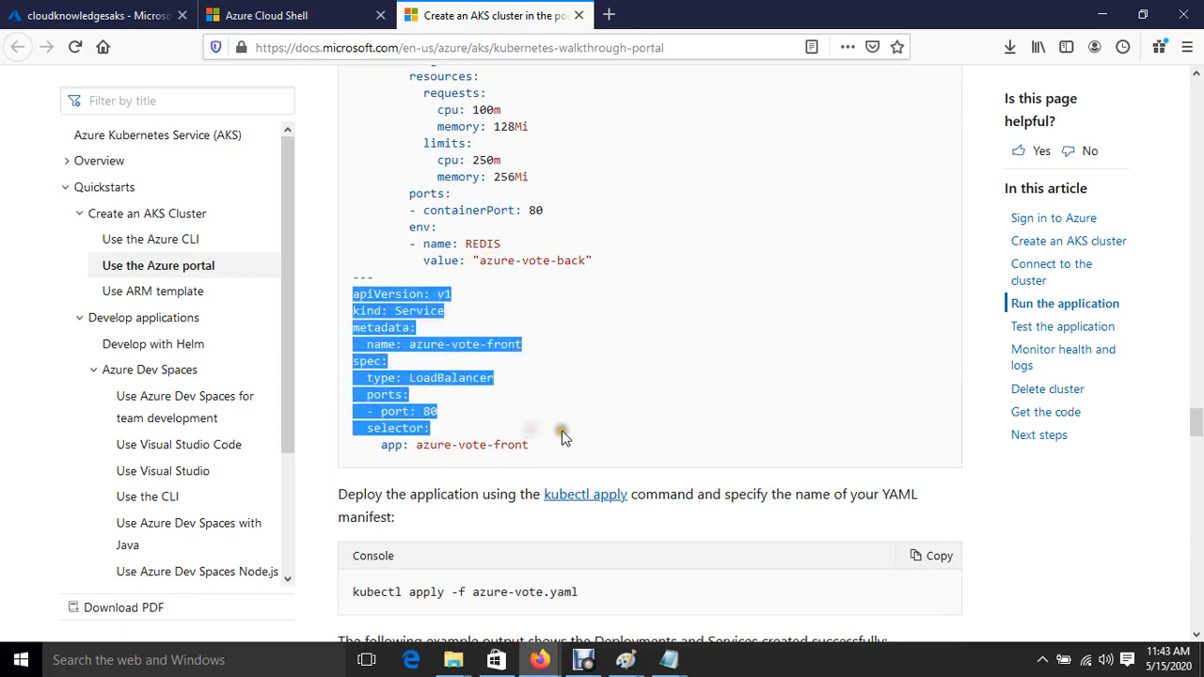
scroll(562, 438, up, 12)
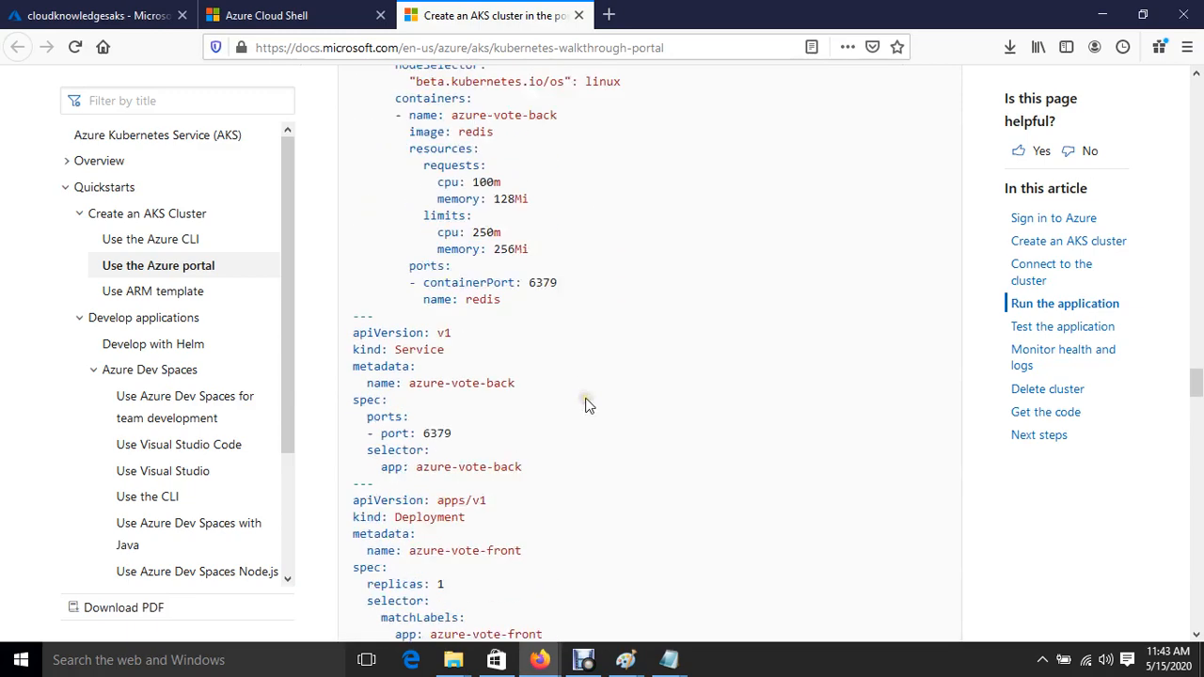
scroll(585, 405, up, 1)
drag(349, 258, 601, 553)
scroll(601, 551, down, 4)
scroll(602, 545, up, 4)
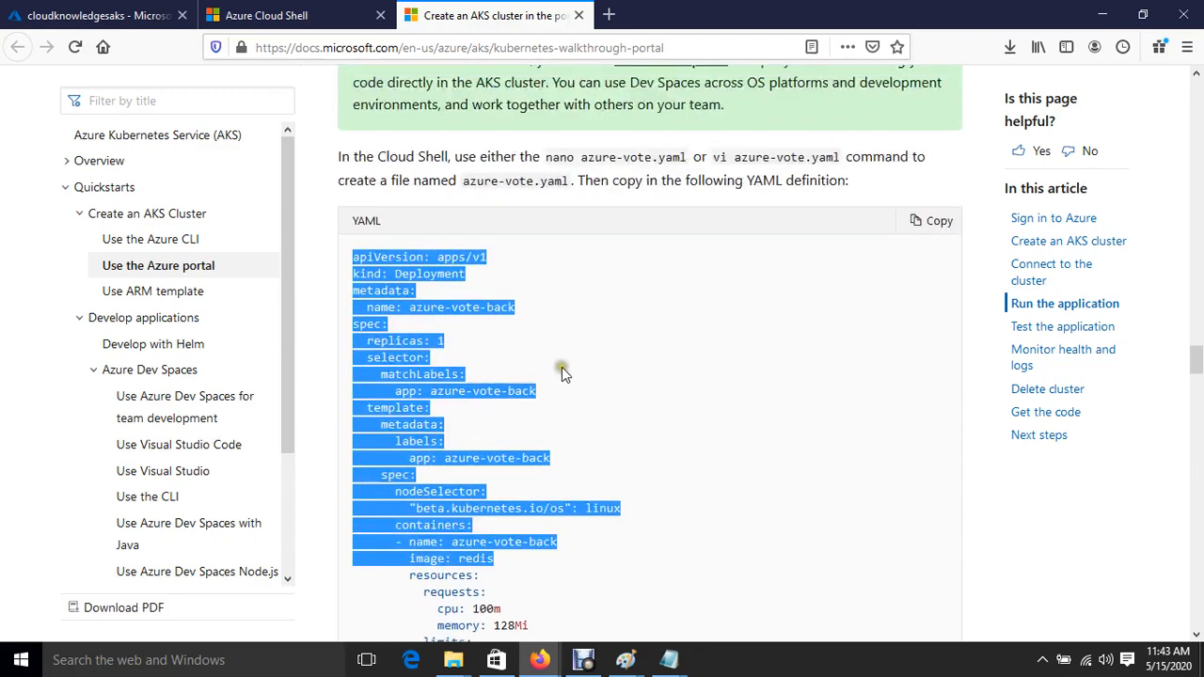
Review the quickstart's azure-vote.yaml definition and copy the whole YAML block to the clipboard
click(561, 367)
drag(349, 256, 612, 607)
scroll(659, 462, down, 6)
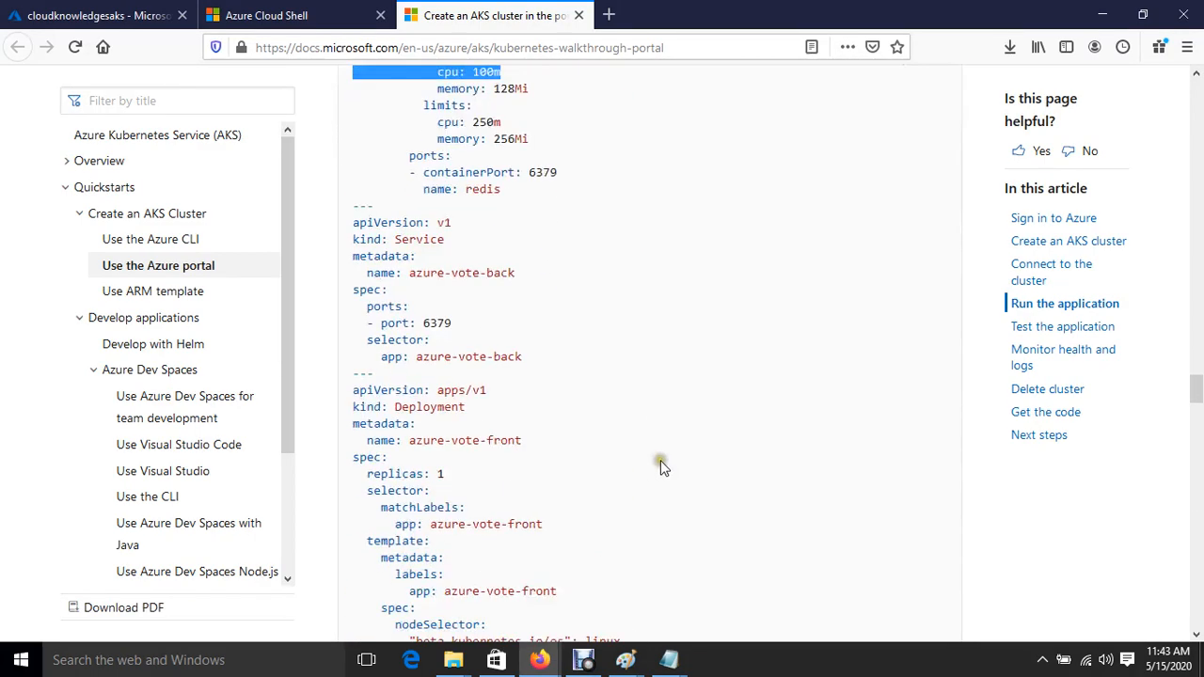
drag(419, 168, 602, 518)
scroll(602, 518, down, 6)
drag(389, 227, 653, 502)
scroll(634, 553, up, 10)
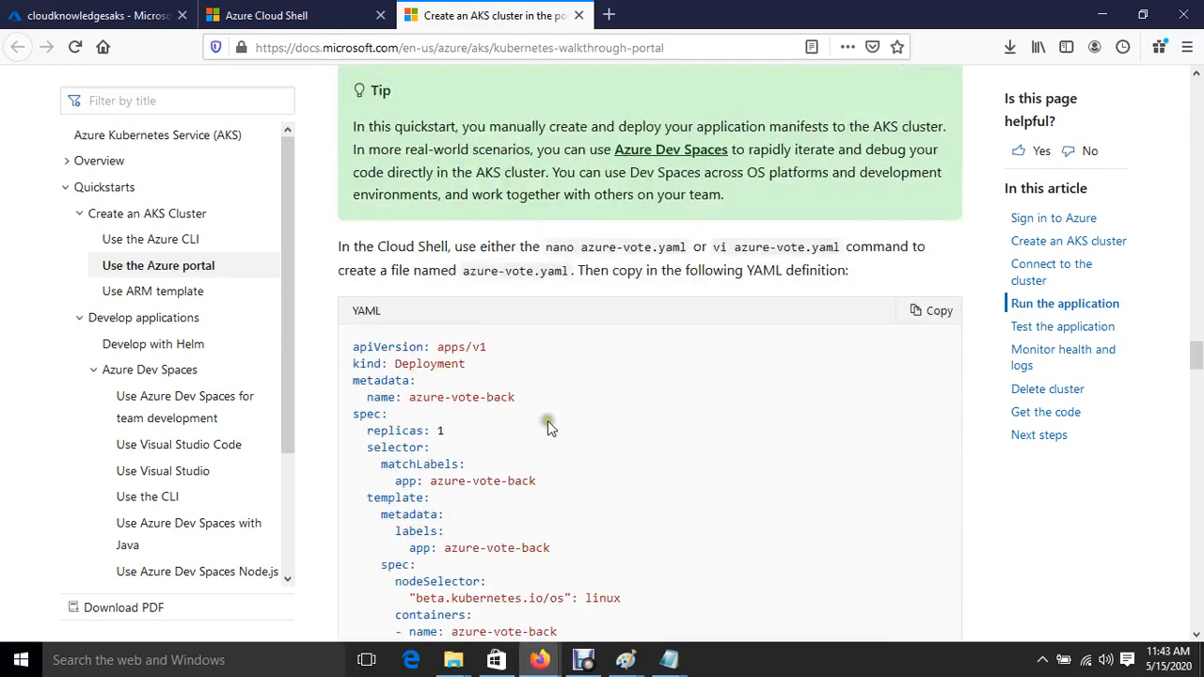
drag(348, 345, 658, 562)
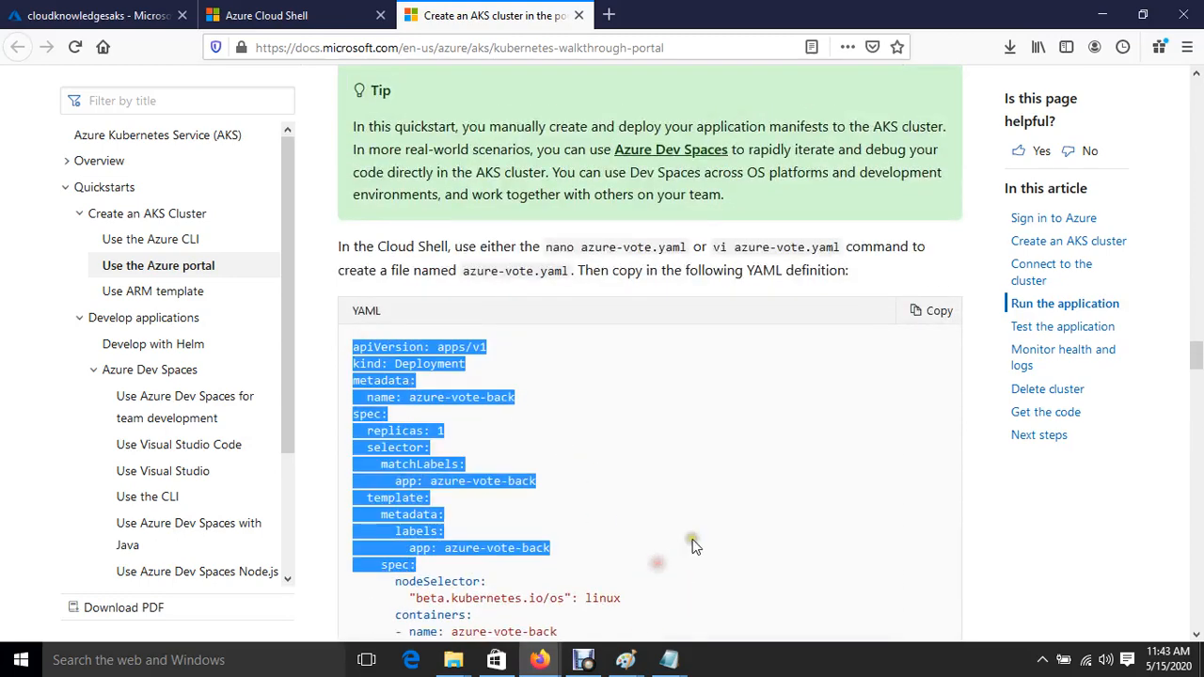
click(694, 539)
click(928, 311)
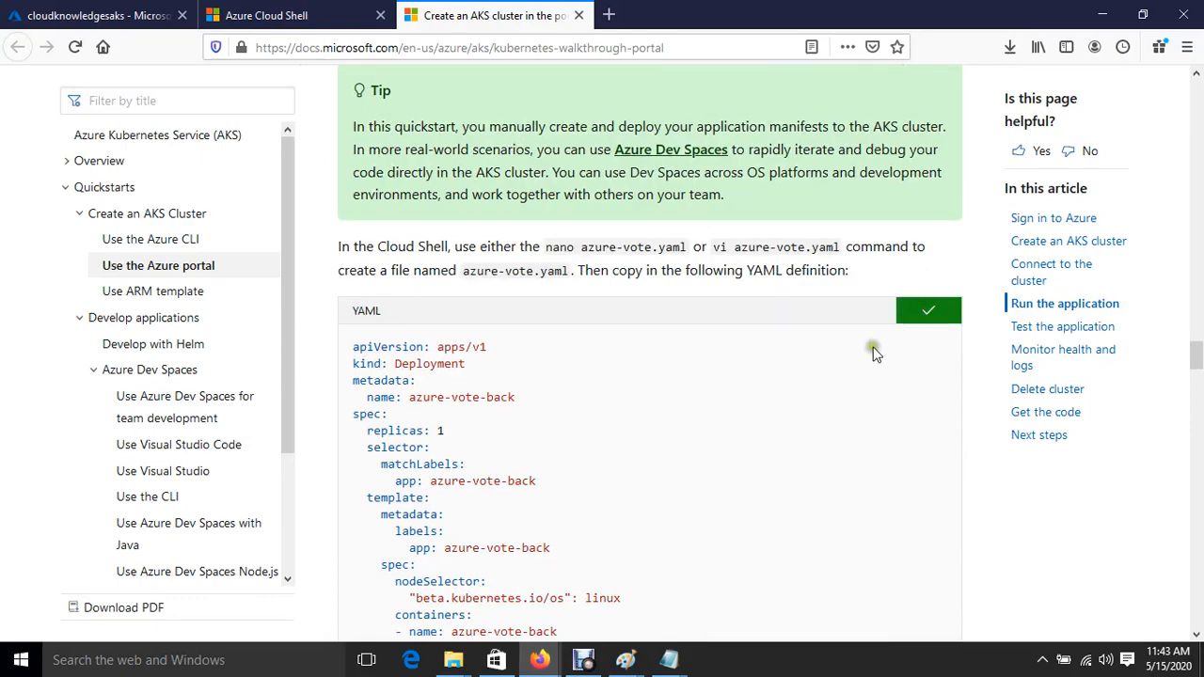
Switch to Azure Cloud Shell and create a new file by running vim cloud.yml
click(291, 15)
text(v)
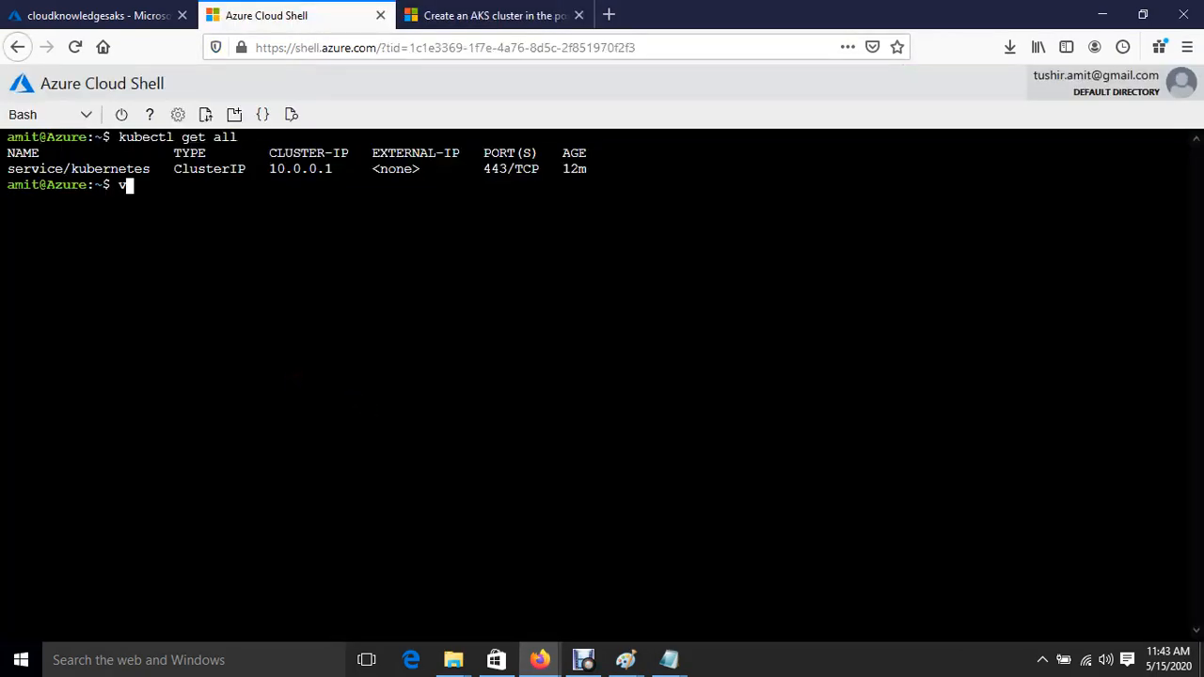
text(im cloud.yml)
key(Return)
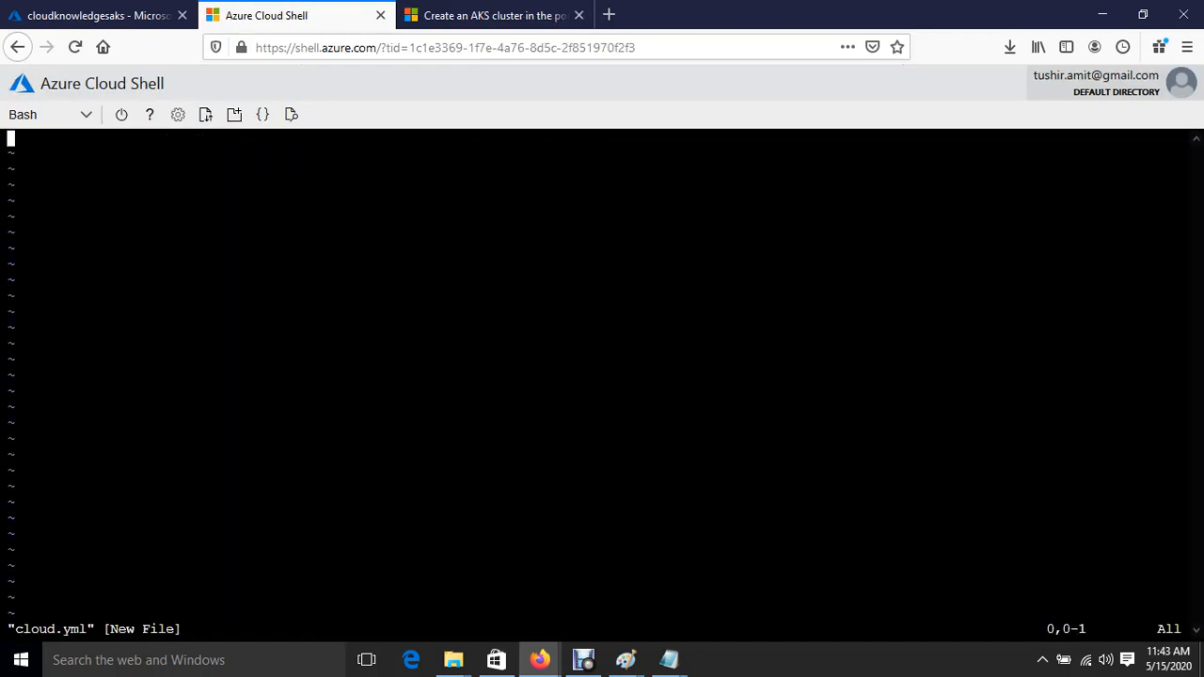
Paste the copied azure-vote definition into cloud.yml, then save the file and quit with :wq
key(i)
right_click(304, 369)
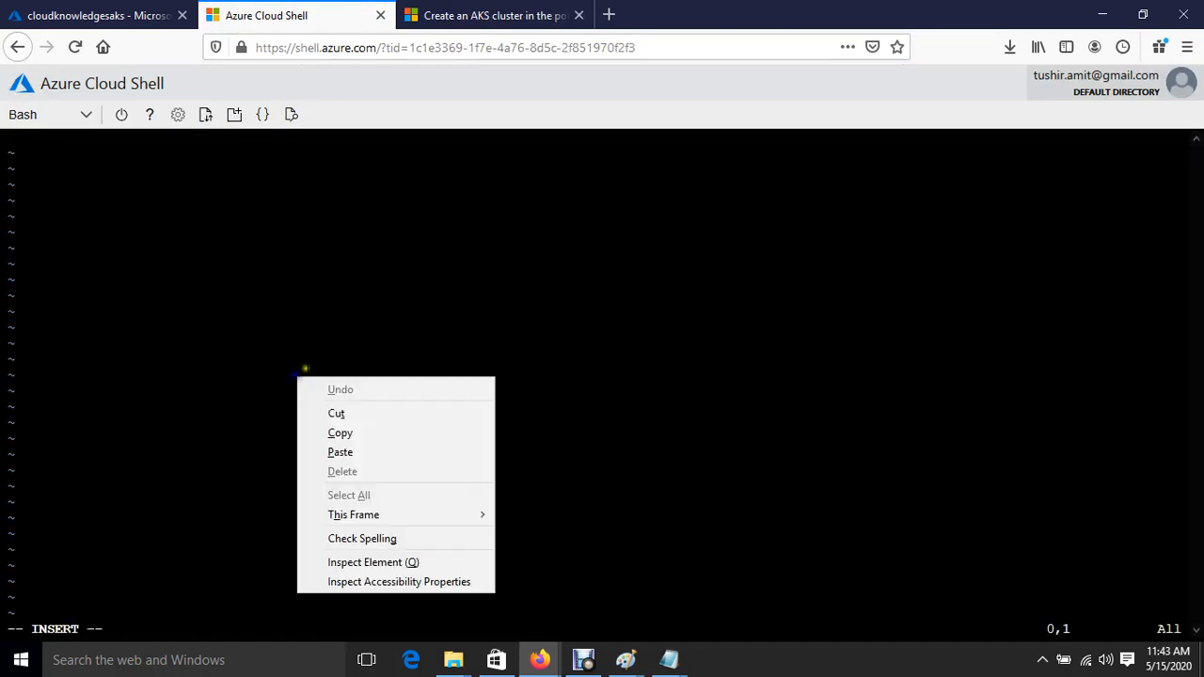
click(370, 452)
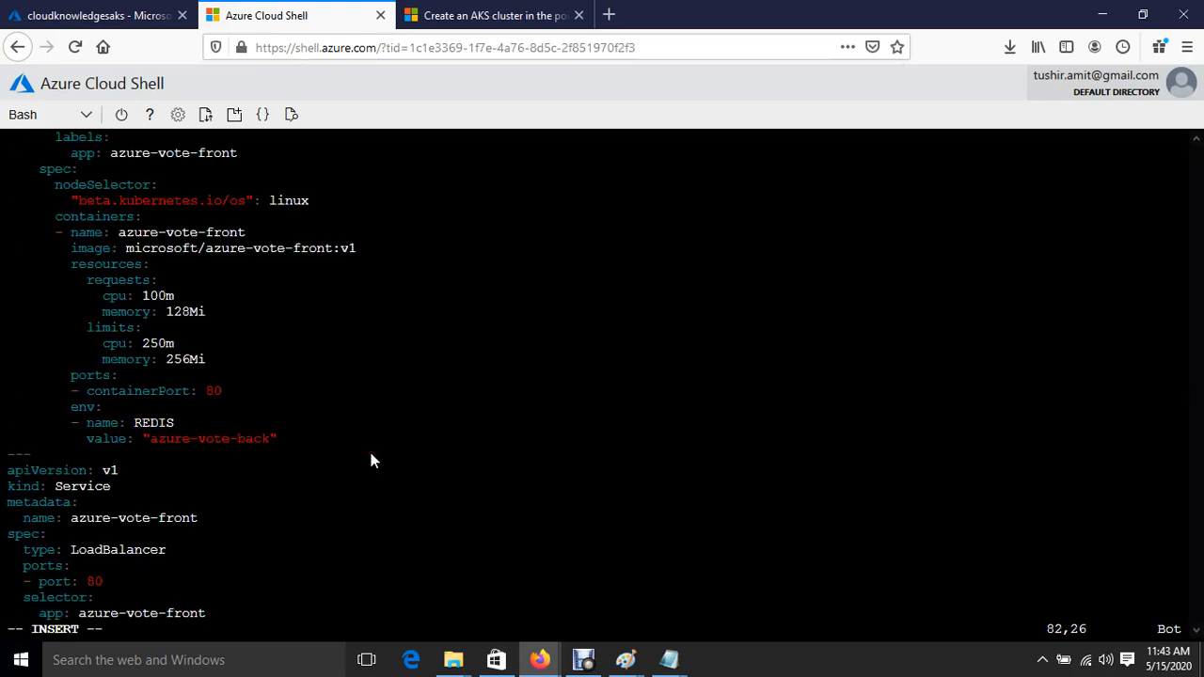
key(Escape)
text(:wq)
key(Return)
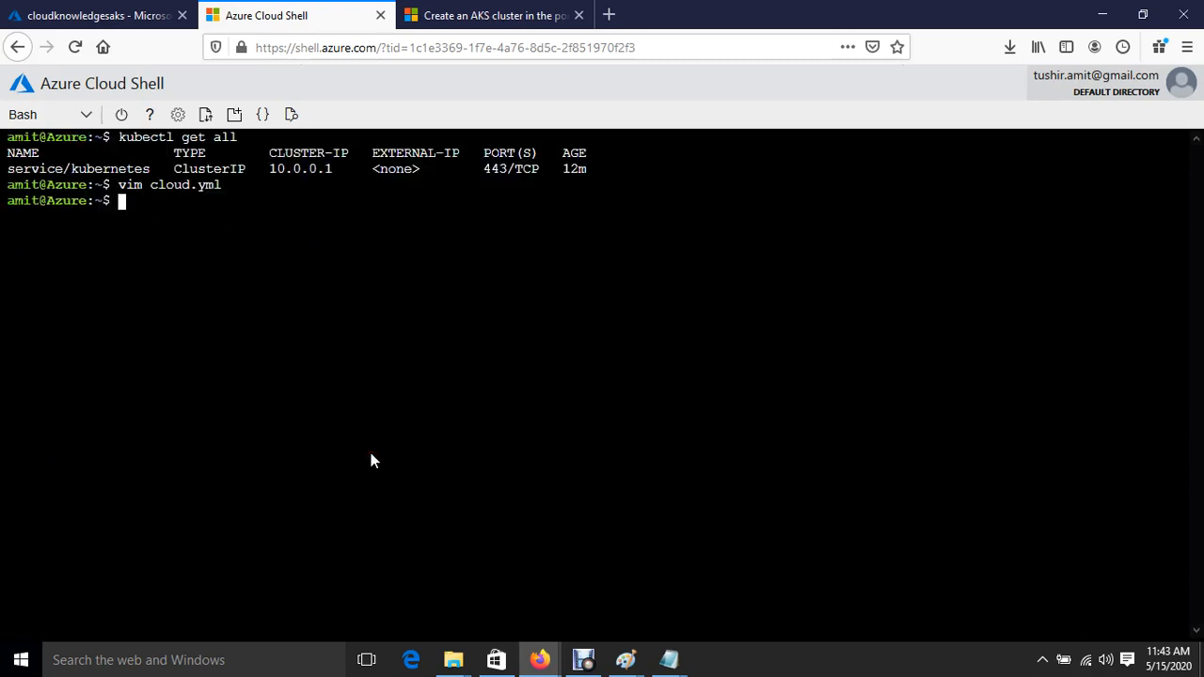
Deploy the azure-vote application by running kubectl apply -f cloud.yml
key(Return)
key(Return)
text(kubectl )
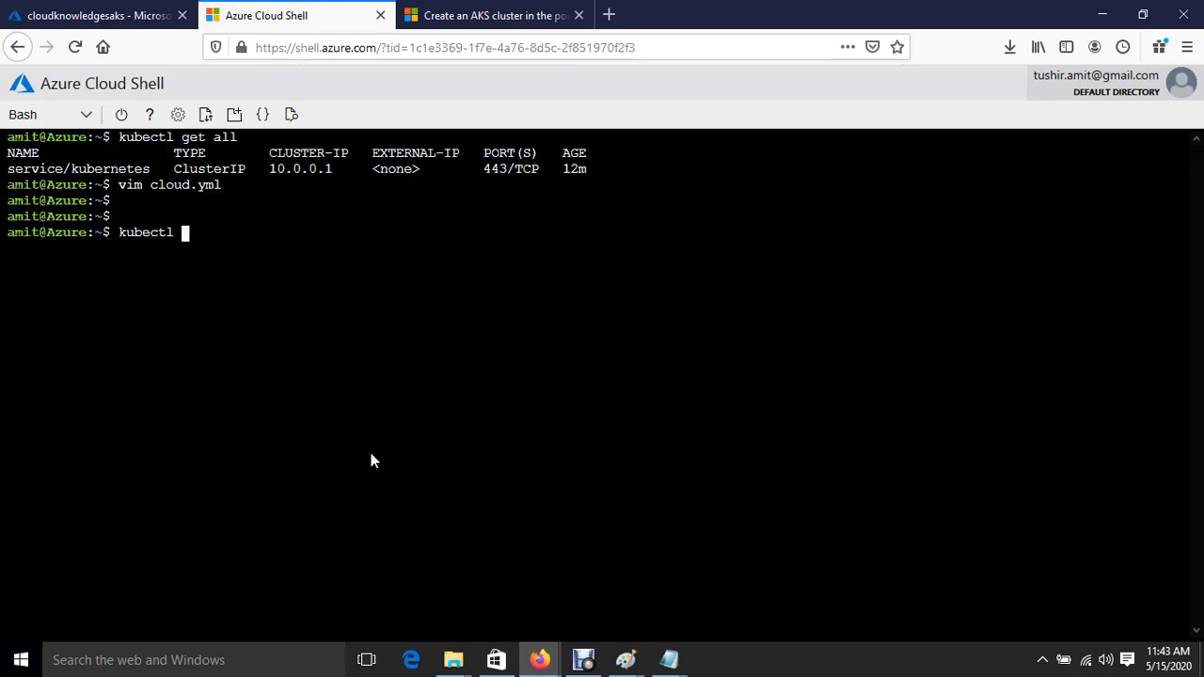
text(apply -f cloud)
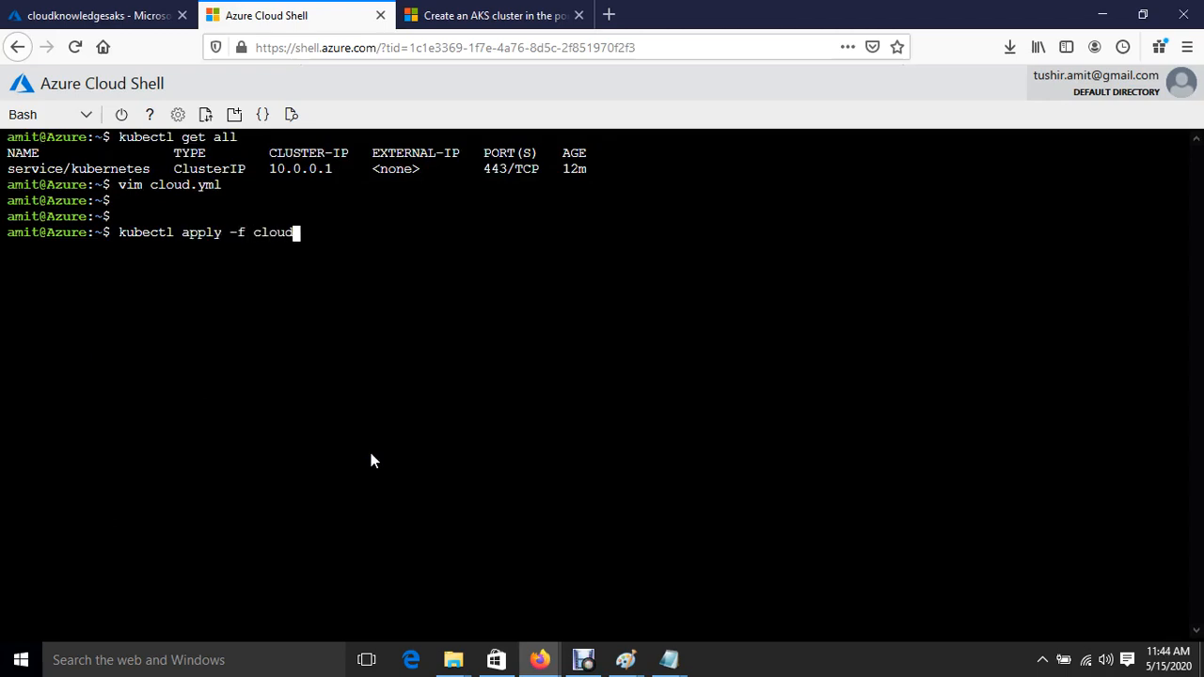
text(.)
key(Tab)
key(Return)
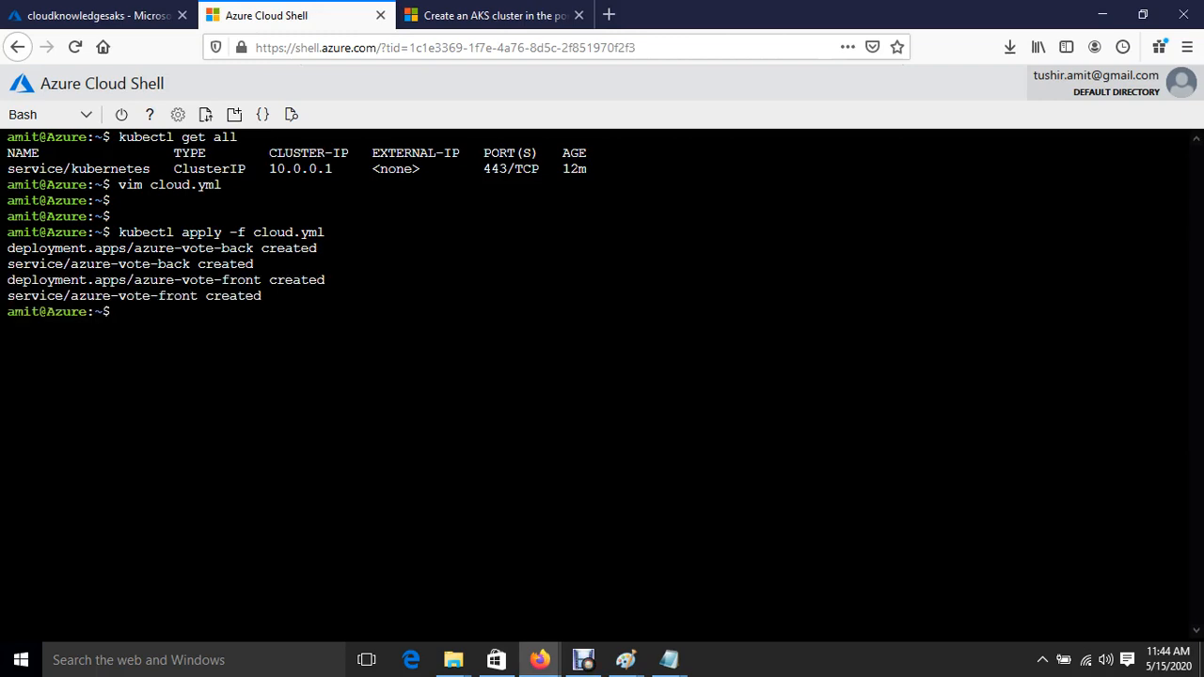
Try to list all cluster resources, then change the mistyped command to kubectl get pod and run it
text(kubectl get ge all)
key(Return)
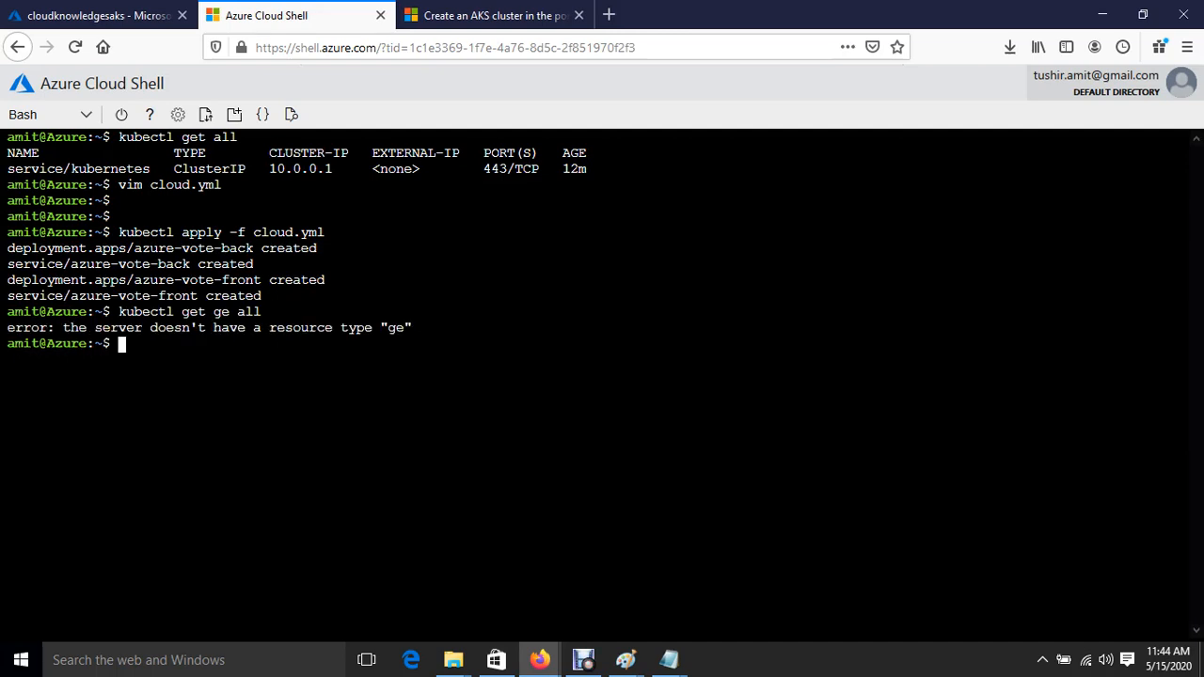
key(Up)
key(BackSpace)
key(BackSpace)
key(BackSpace)
key(BackSpace)
key(BackSpace)
key(BackSpace)
text(pod)
key(Return)
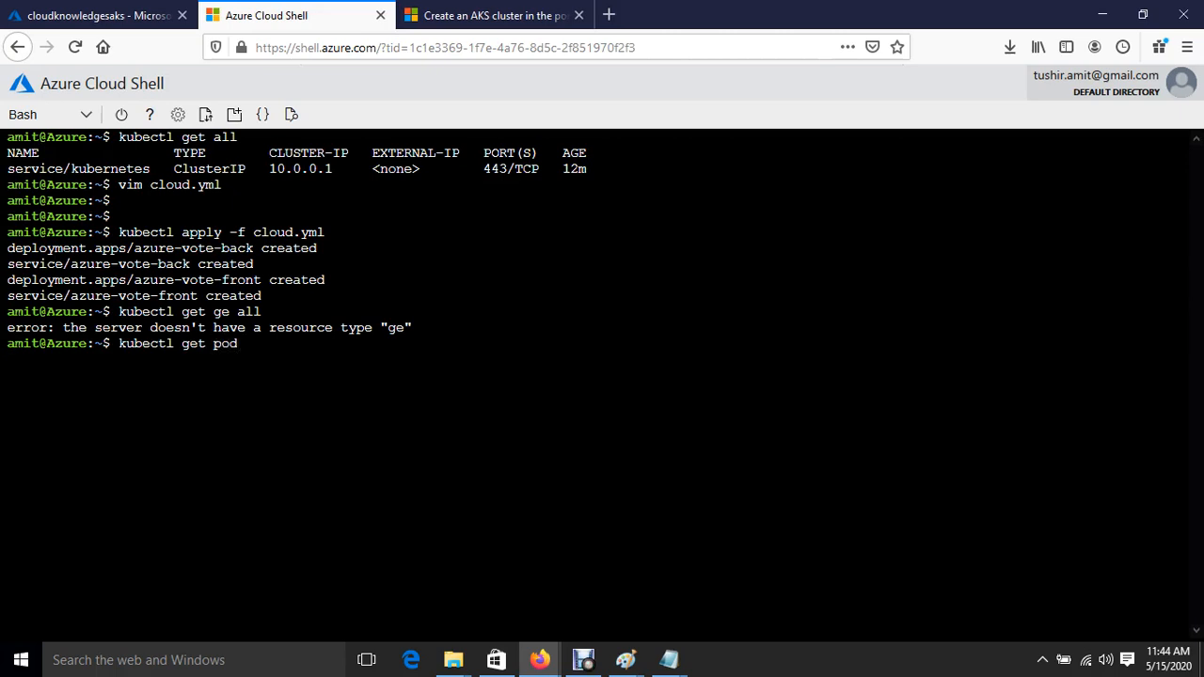
Clear the terminal and run kubectl get pod repeatedly to check the status of the azure-vote pods
key(ctrl+l)
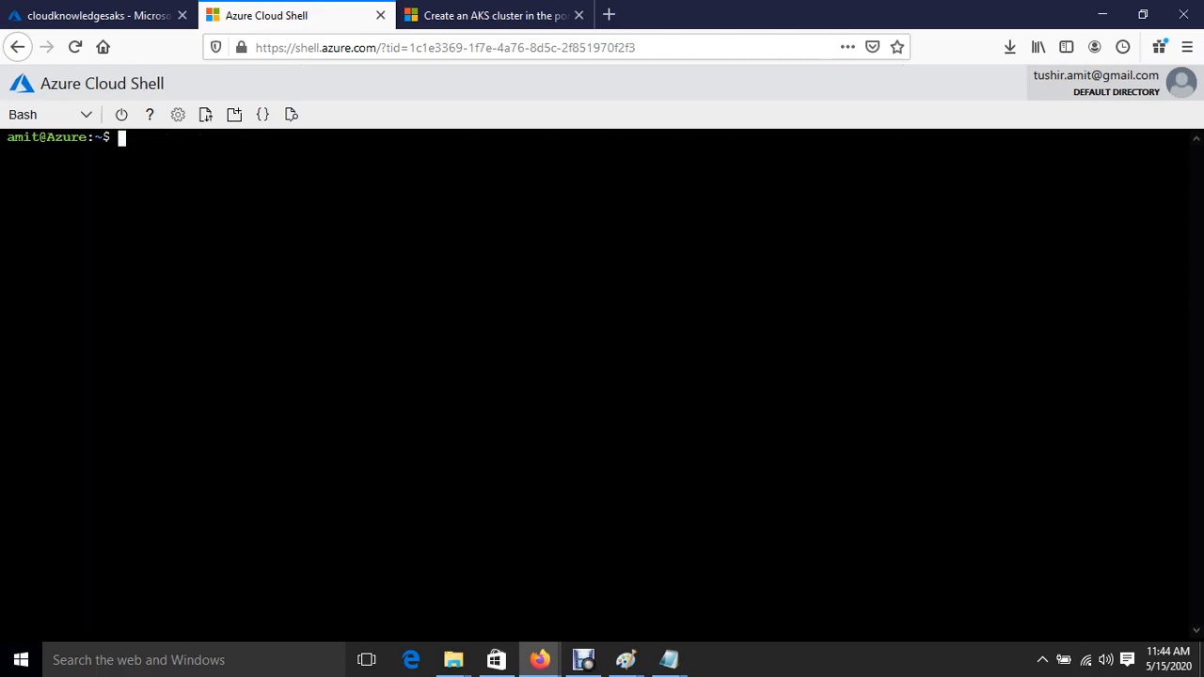
key(Up)
key(Return)
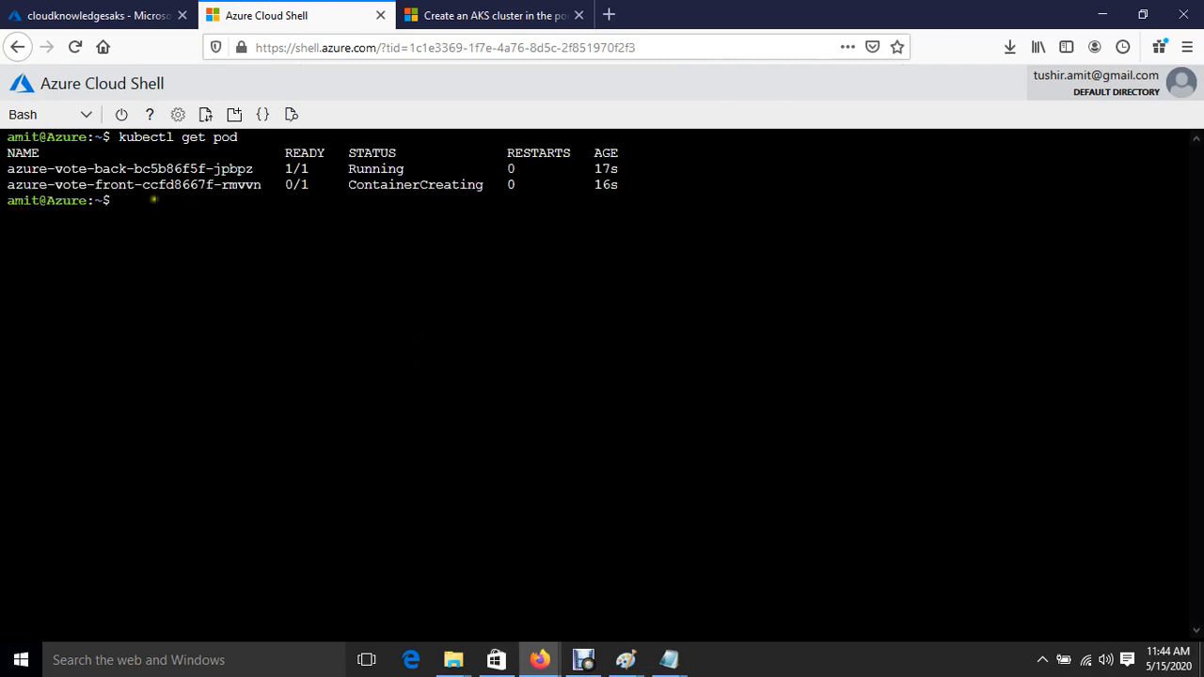
drag(189, 184, 561, 190)
click(419, 282)
key(Up)
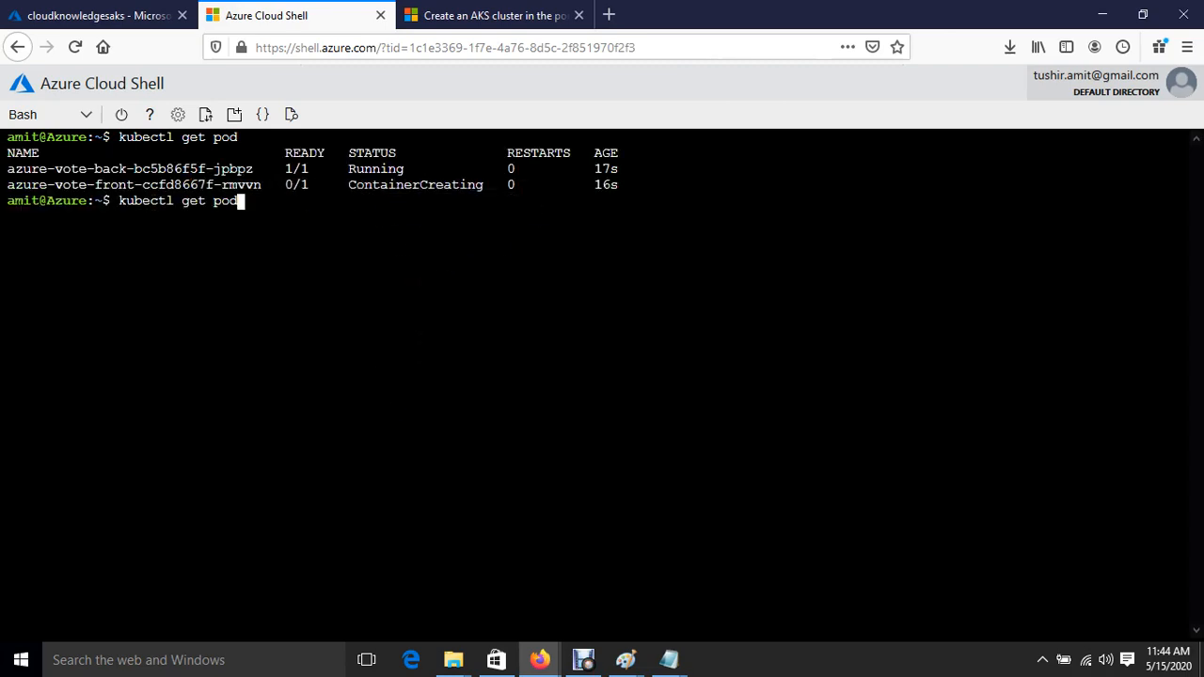
key(Return)
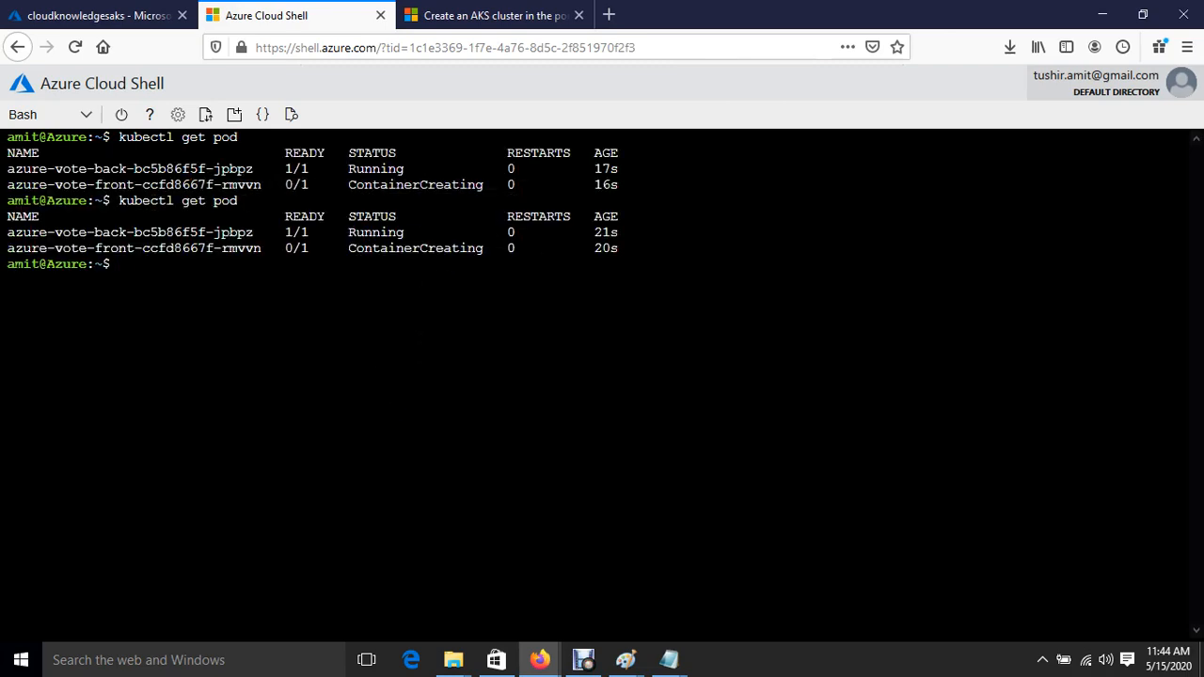
key(Up)
key(Return)
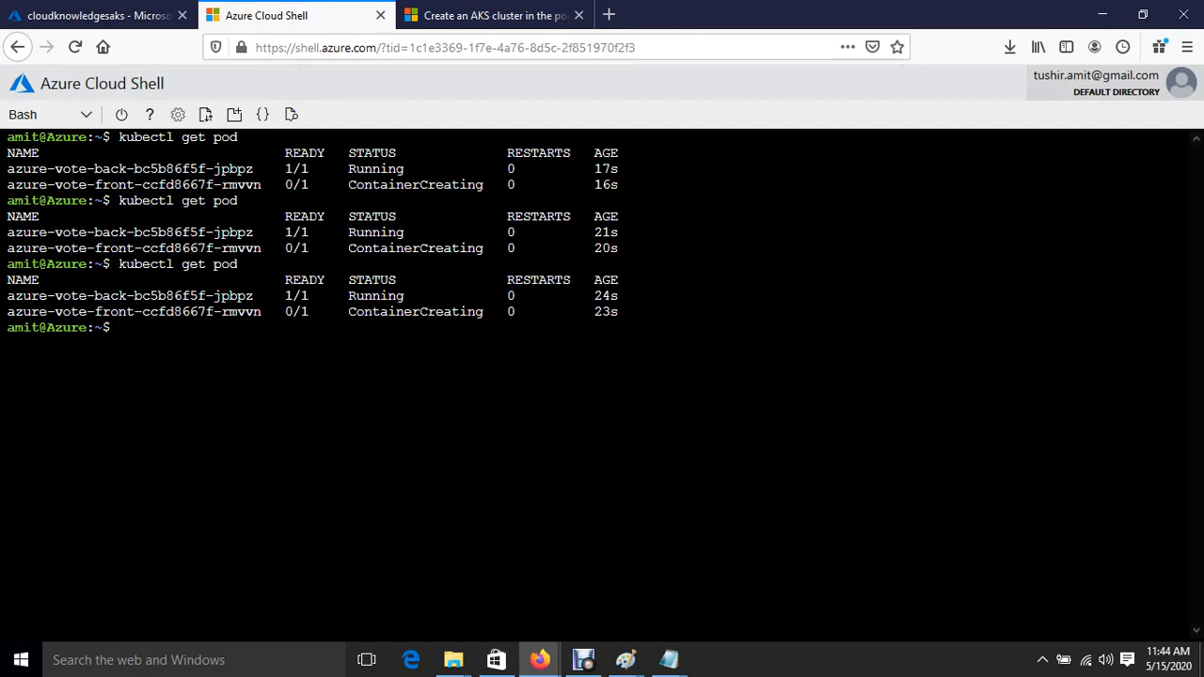
key(Up)
key(Return)
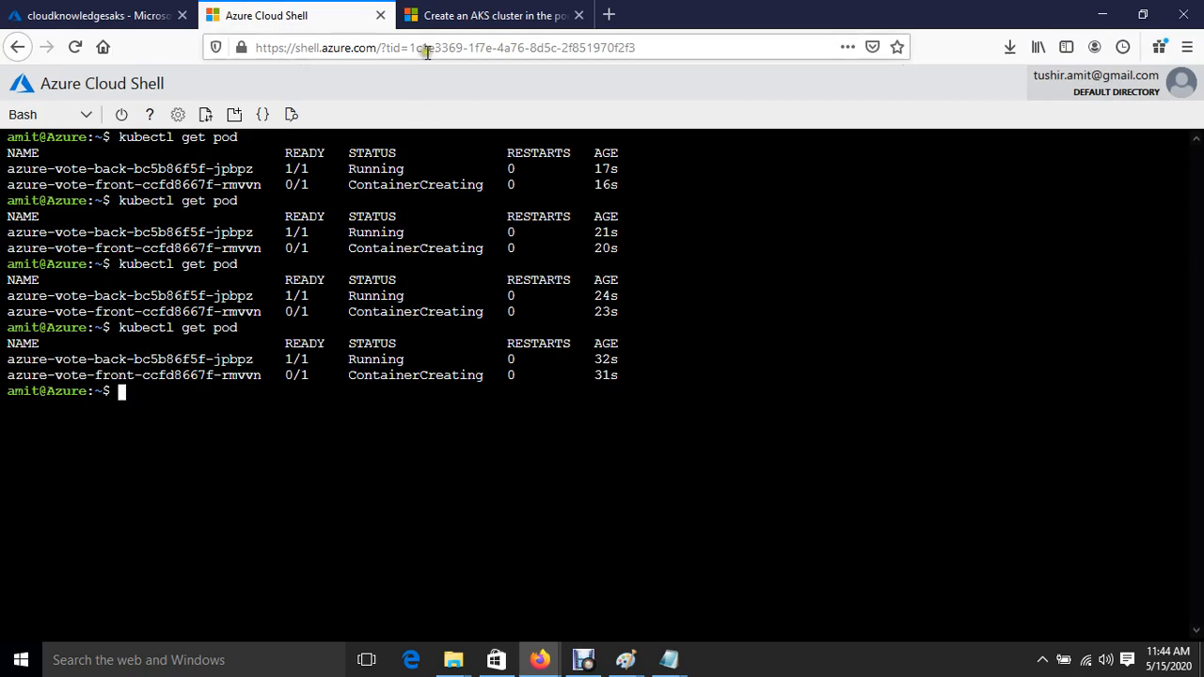
Return to the AKS quickstart and examine the section on testing the application through the service's external IP
click(461, 15)
scroll(567, 420, down, 10)
scroll(569, 442, down, 15)
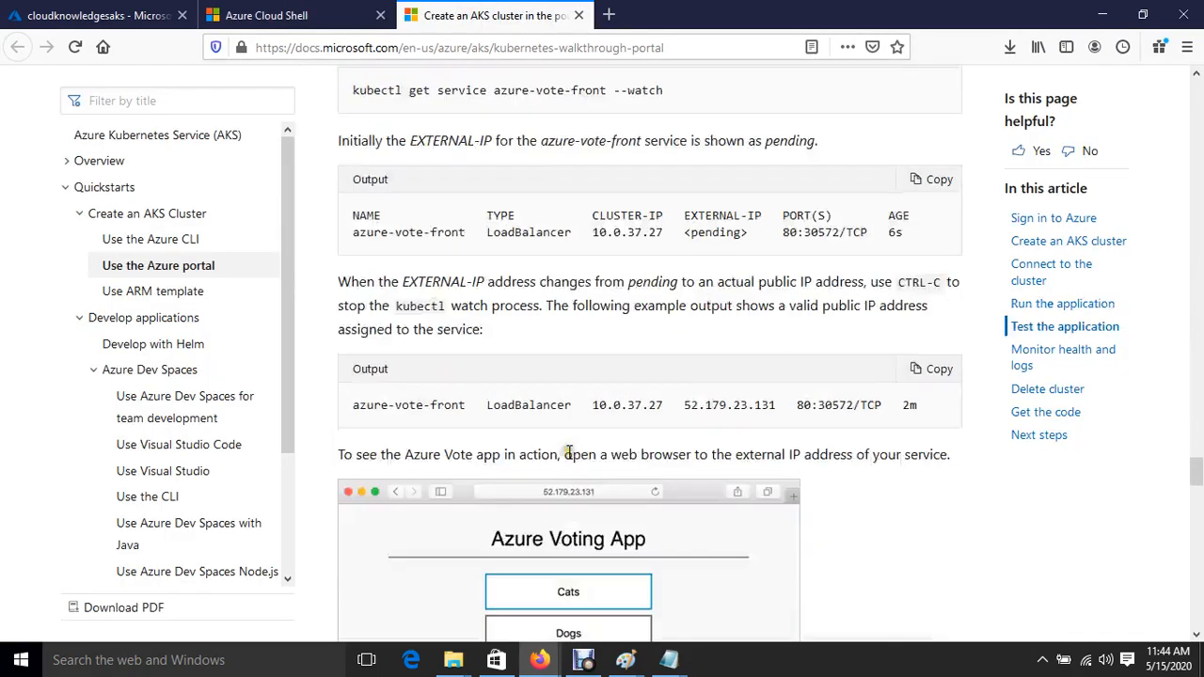
scroll(493, 452, up, 5)
scroll(493, 451, down, 3)
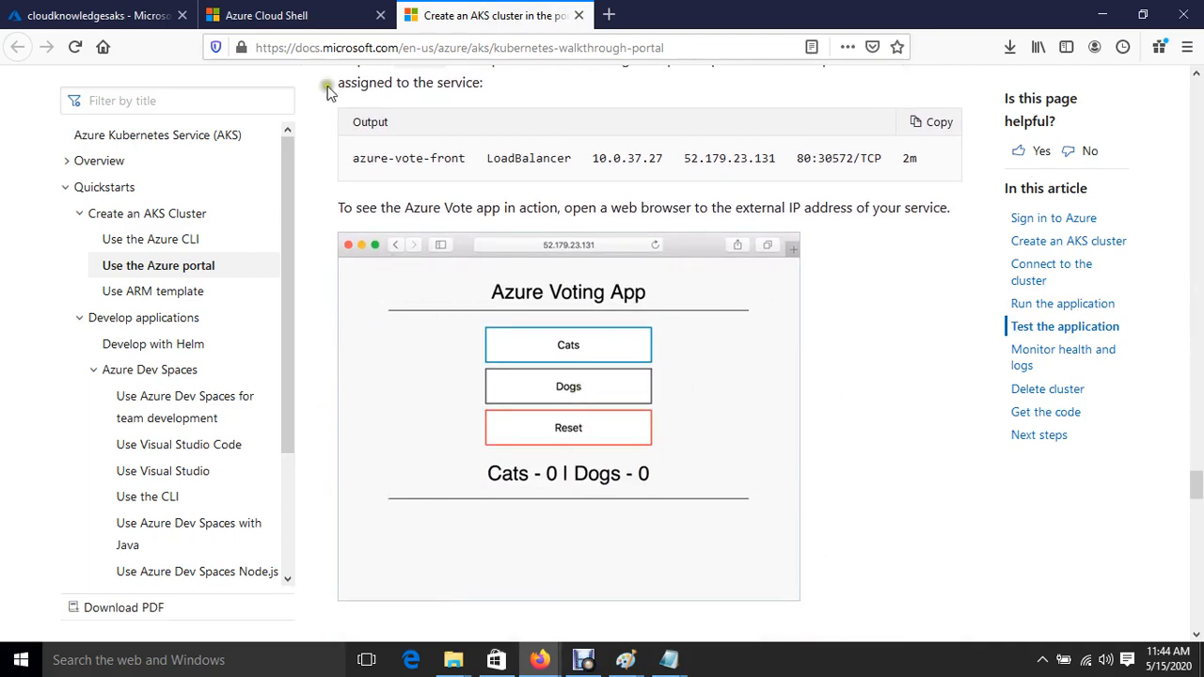
Go back to Azure Cloud Shell and rerun kubectl get pod to recheck the azure-vote-front pod
click(310, 15)
text(kubectl get pod)
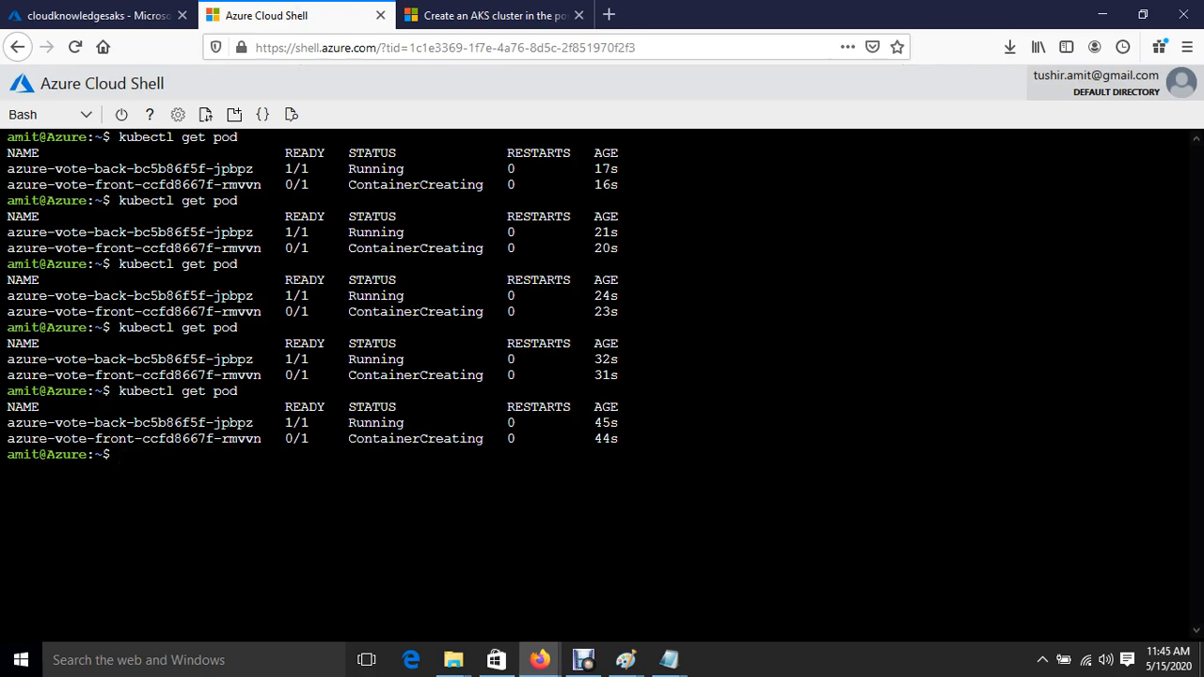
key(Up)
key(Return)
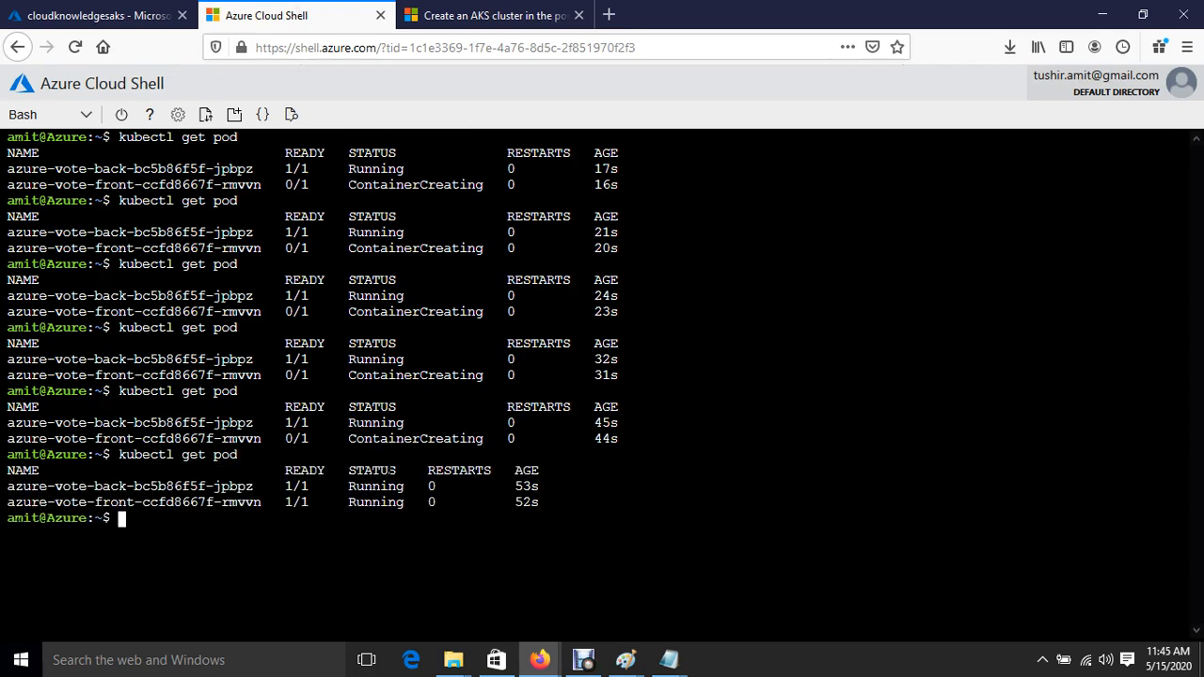
Clear the terminal, run kubectl get service, and examine the azure-vote-front and azure-vote-back entries
key(ctrl+l)
text(kube)
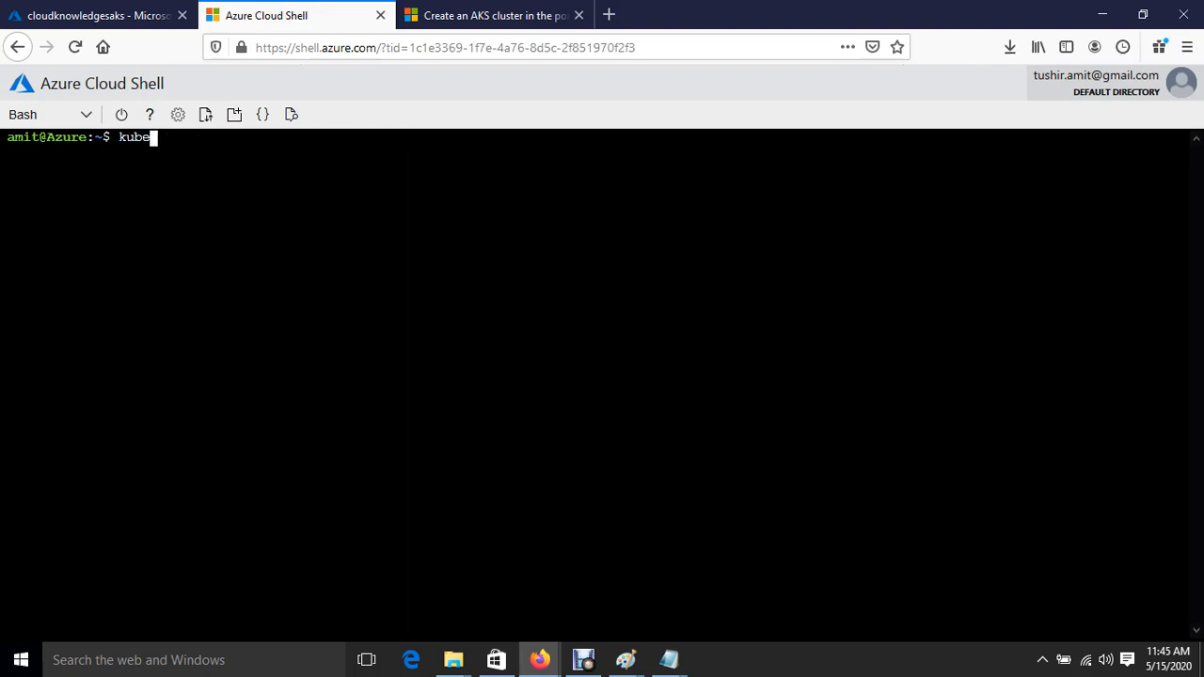
text(ctl get service)
key(Return)
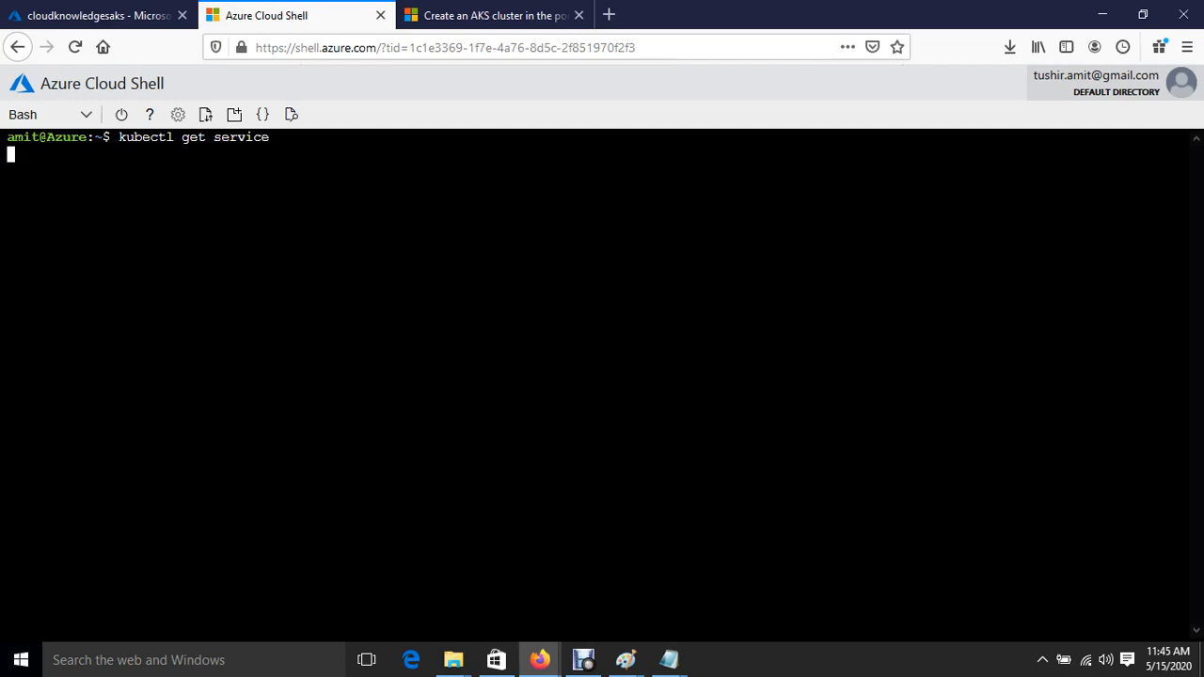
drag(34, 184, 262, 188)
click(318, 230)
drag(55, 185, 135, 186)
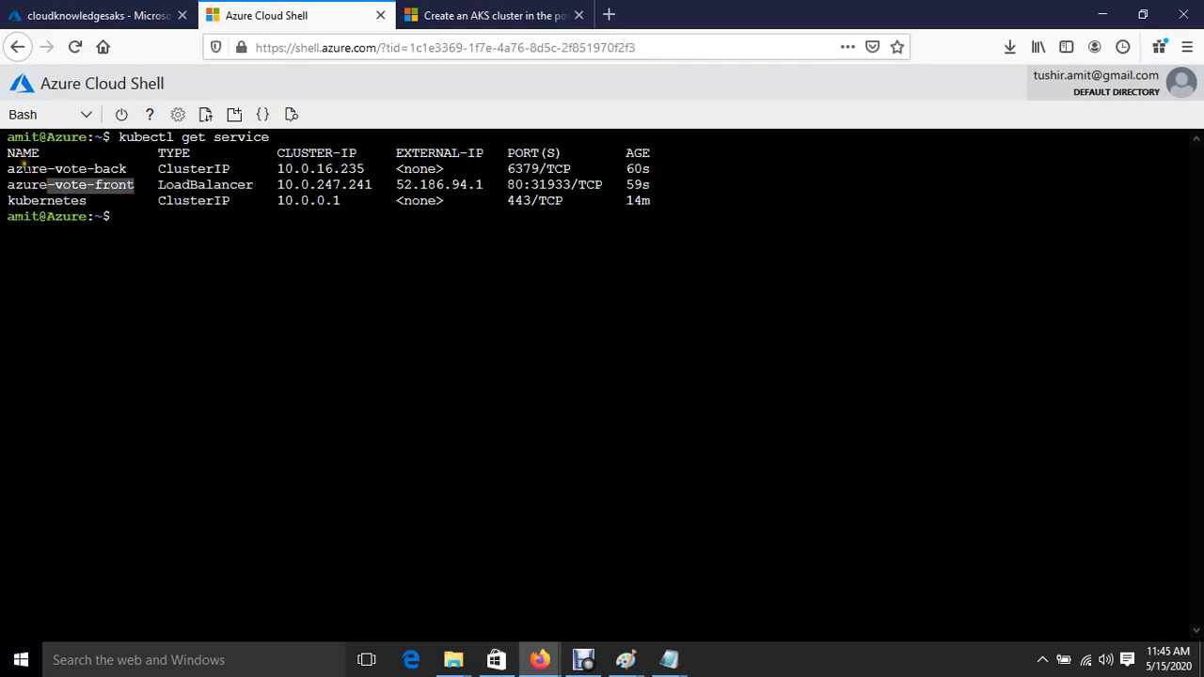
drag(23, 168, 218, 169)
click(365, 255)
Copy the azure-vote-front service's external IP 52.186.94.1 and open it in a new browser tab
drag(394, 186, 481, 185)
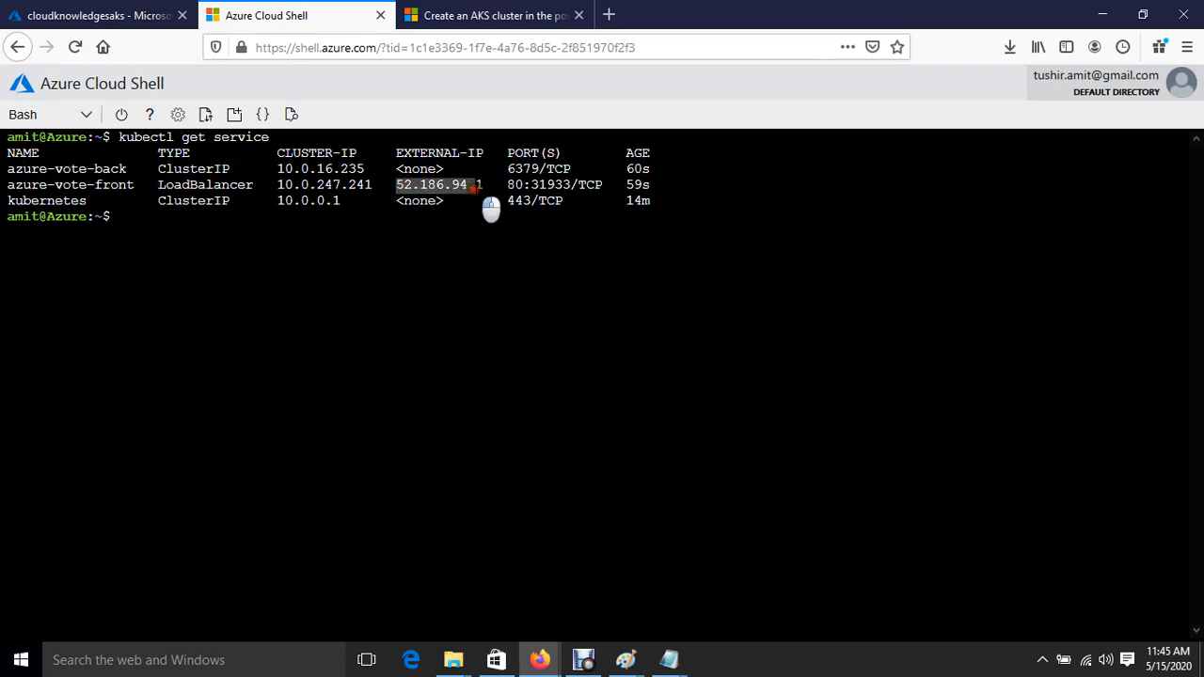
right_click(476, 185)
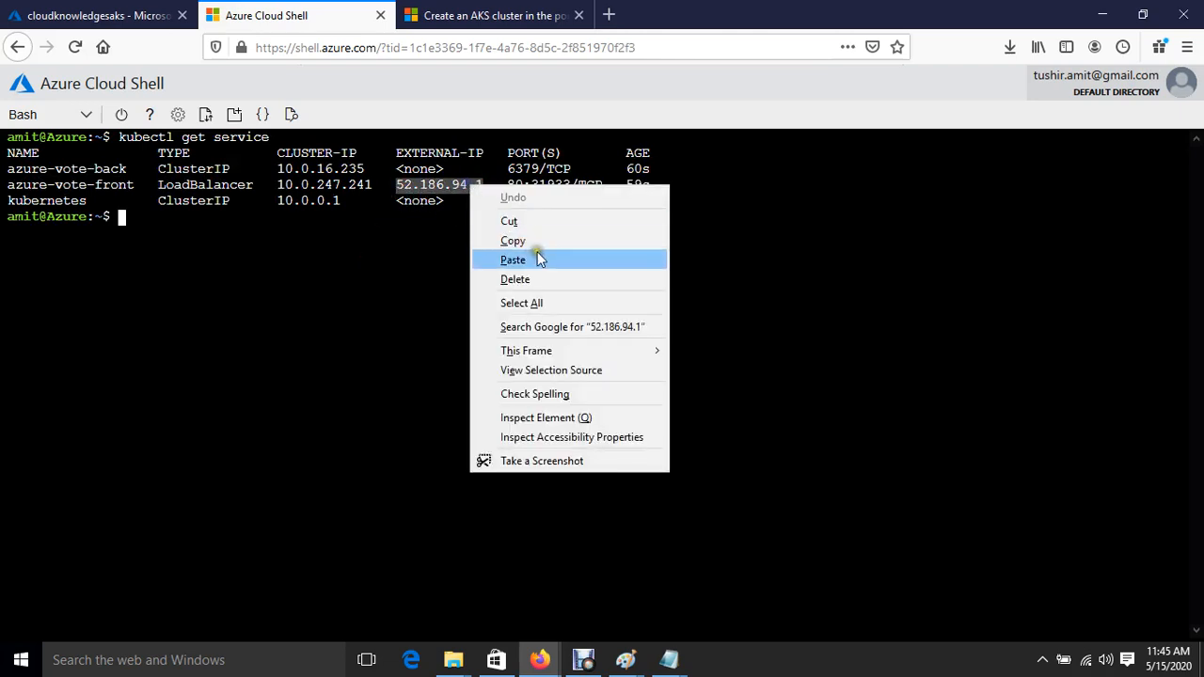
click(532, 239)
click(610, 16)
click(515, 47)
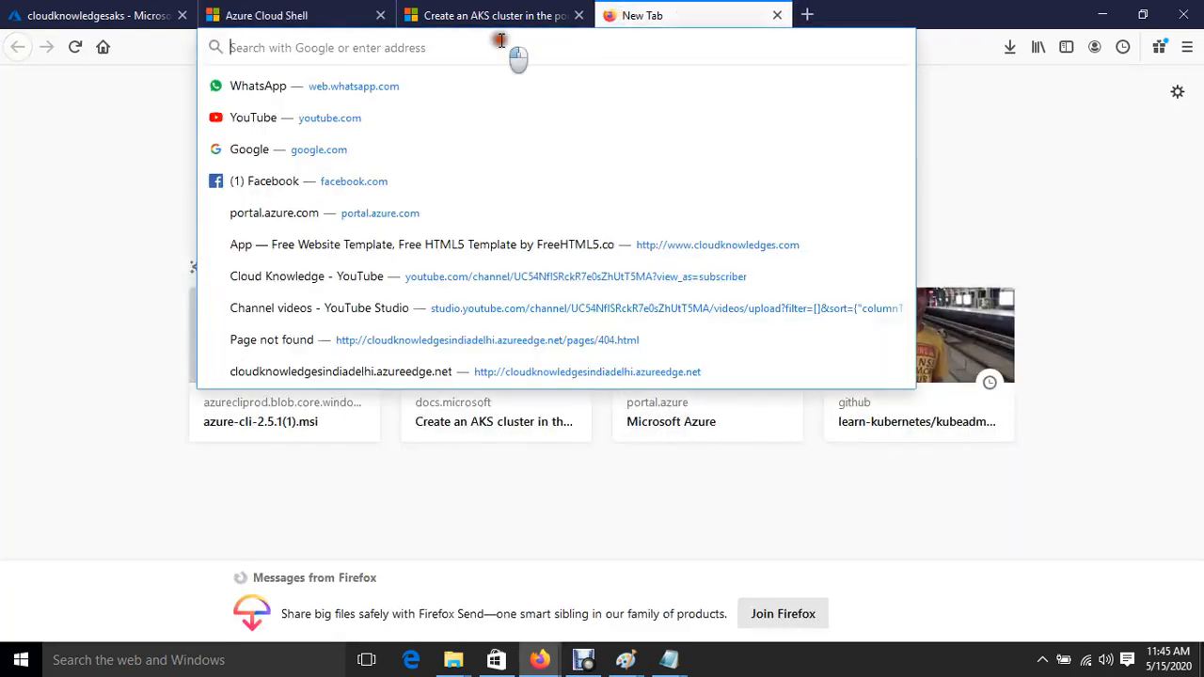
key(ctrl+v)
key(Return)
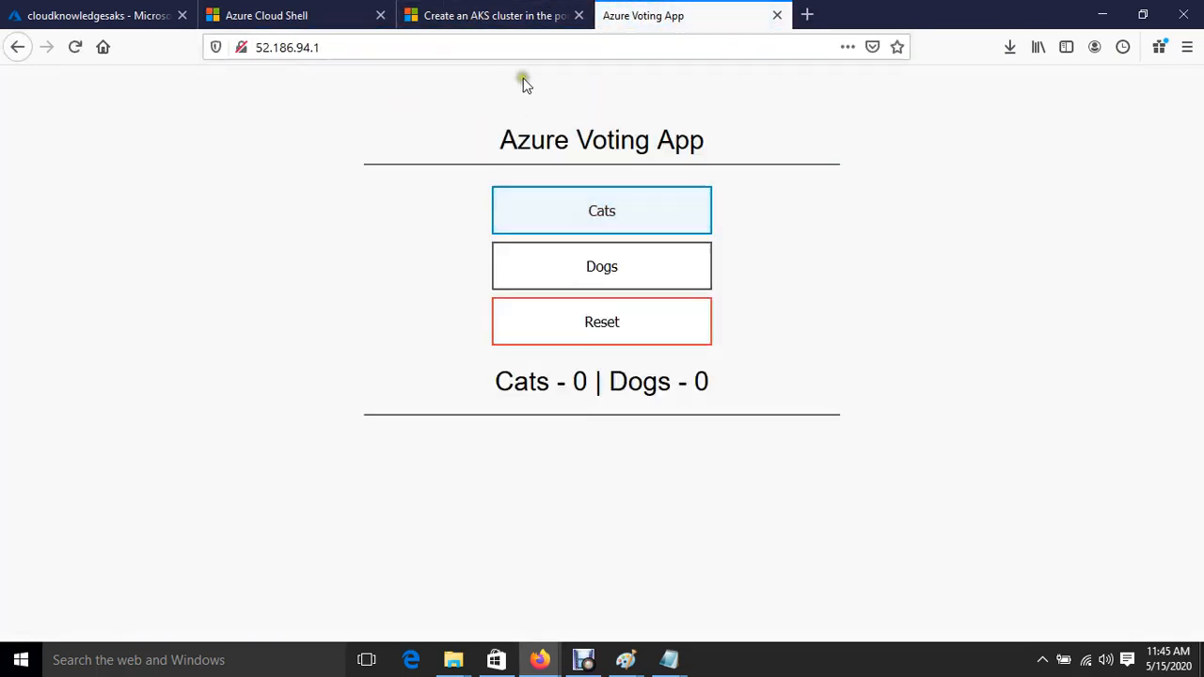
Examine the Azure Voting App page, then return to the cloudknowledgesaks cluster in the Azure portal
drag(504, 150, 824, 141)
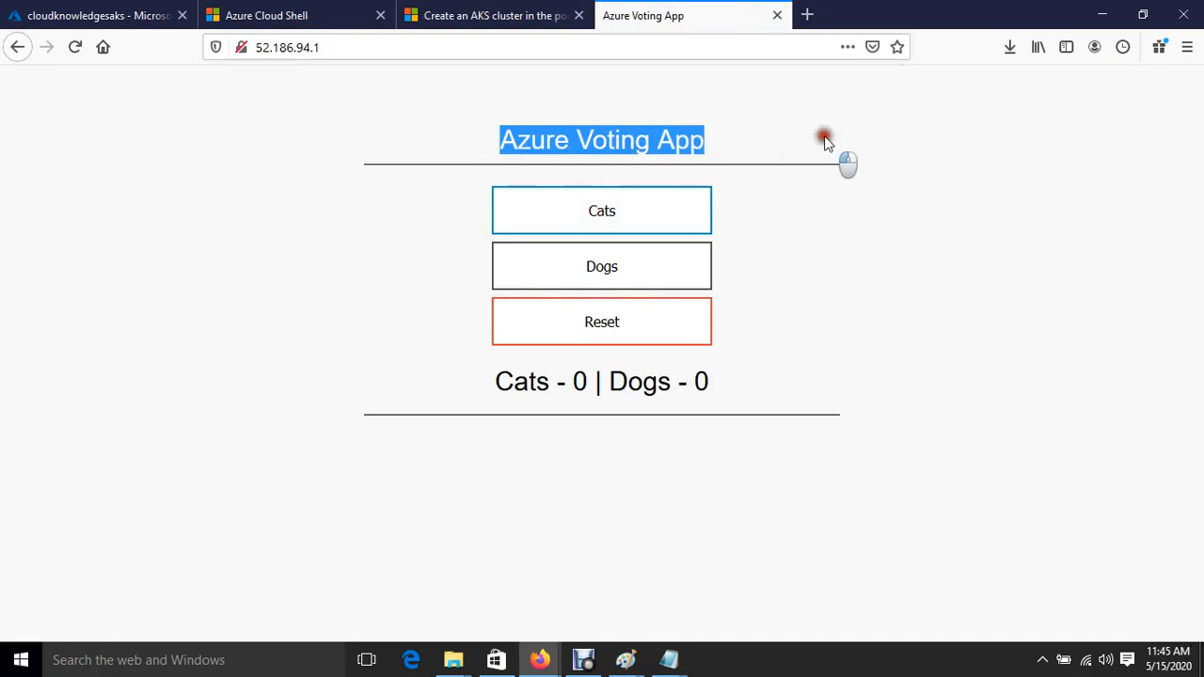
click(399, 209)
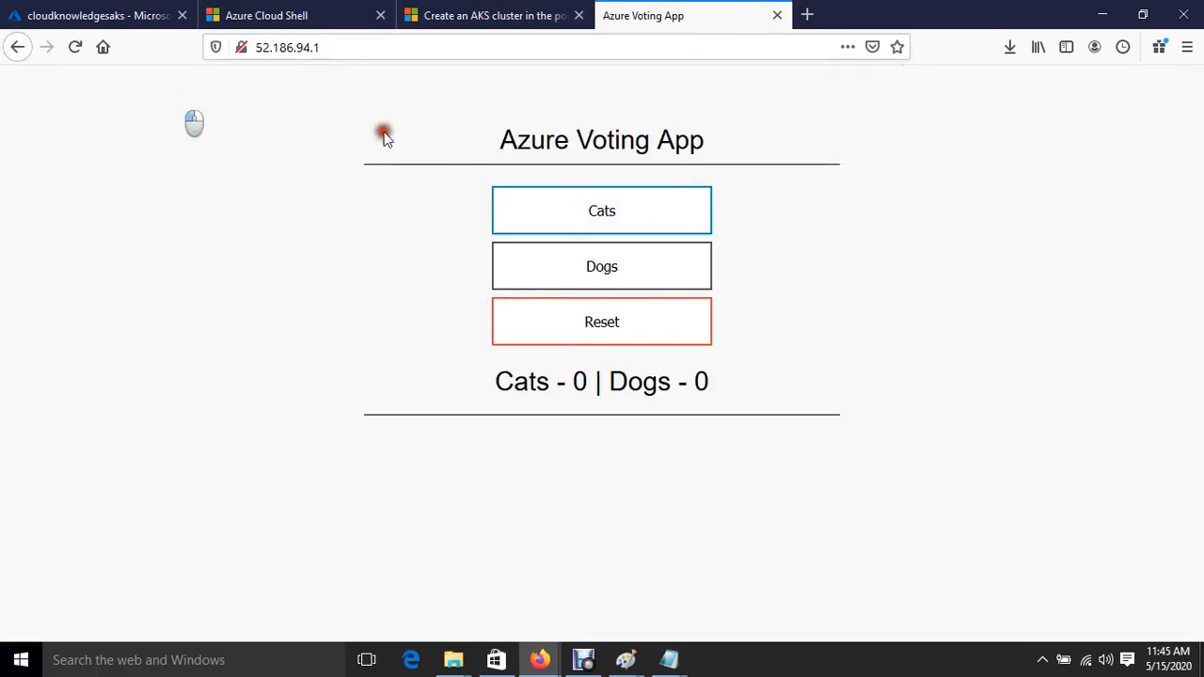
drag(384, 135, 980, 433)
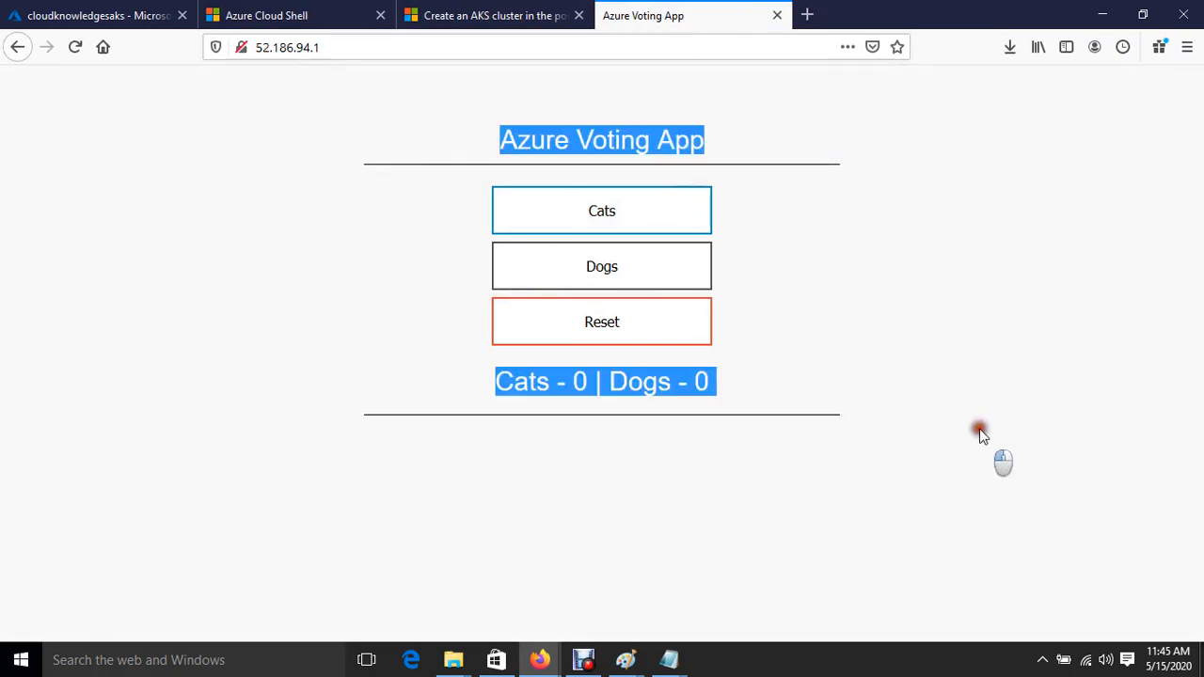
click(129, 8)
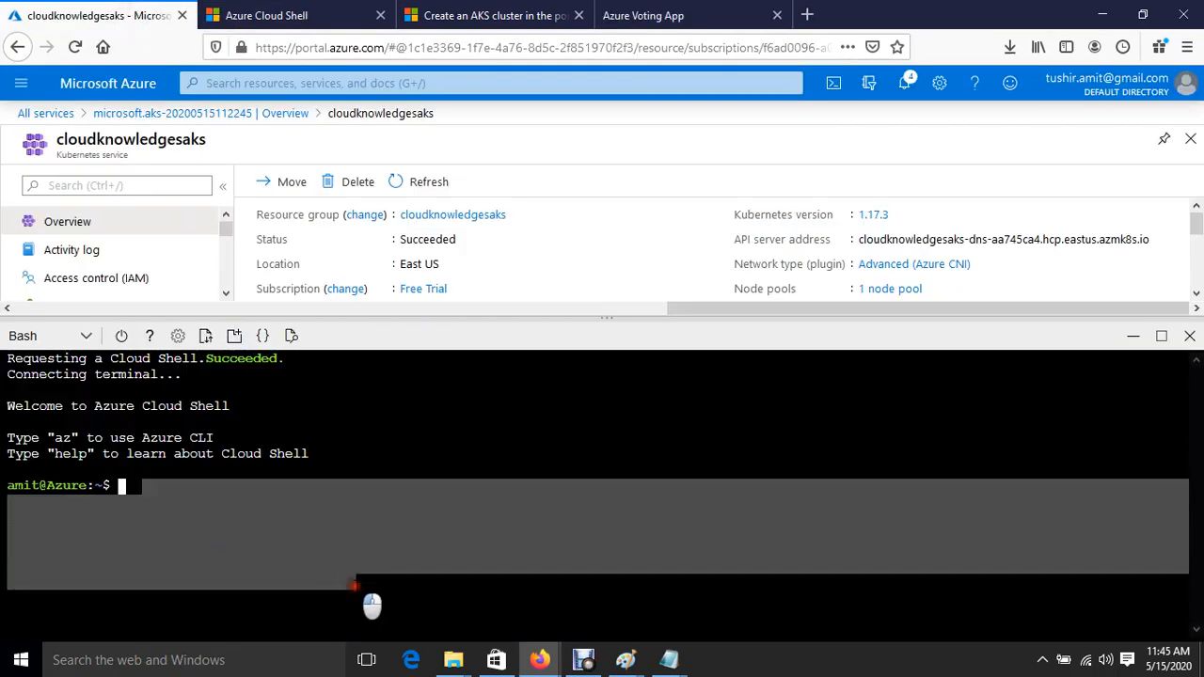
Delete the azure-vote deployments and services by running kubectl delete -f cloud.yml from a cleared portal terminal
click(355, 578)
text(k)
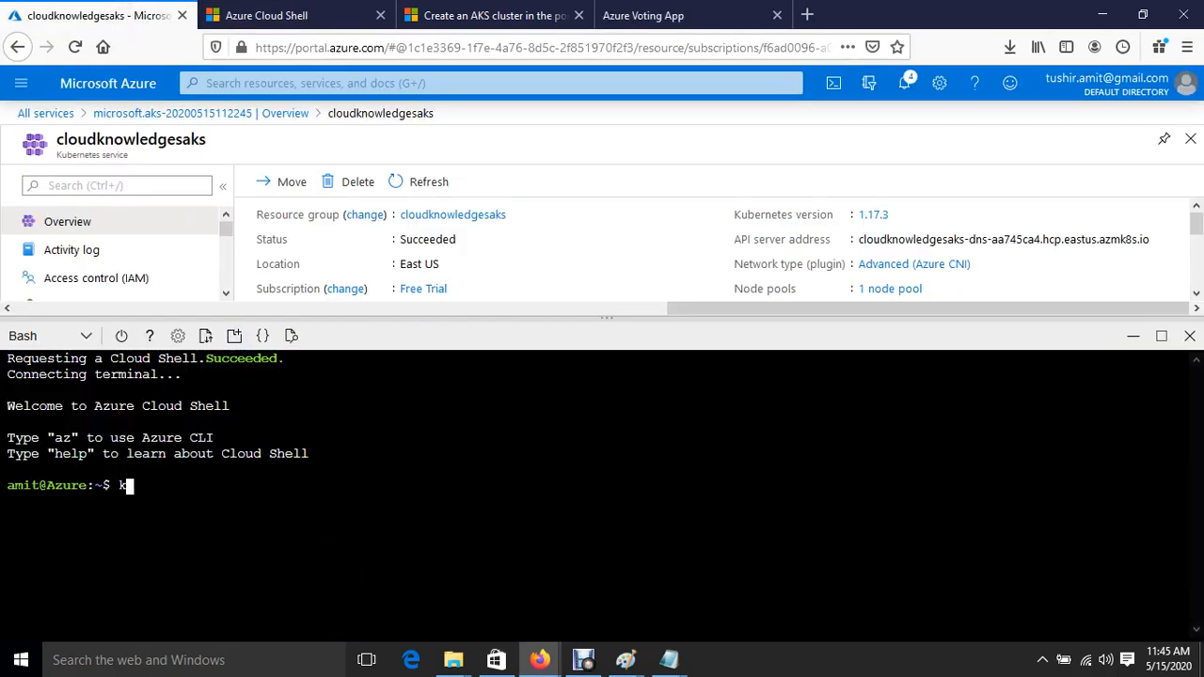
text(ubectl delet)
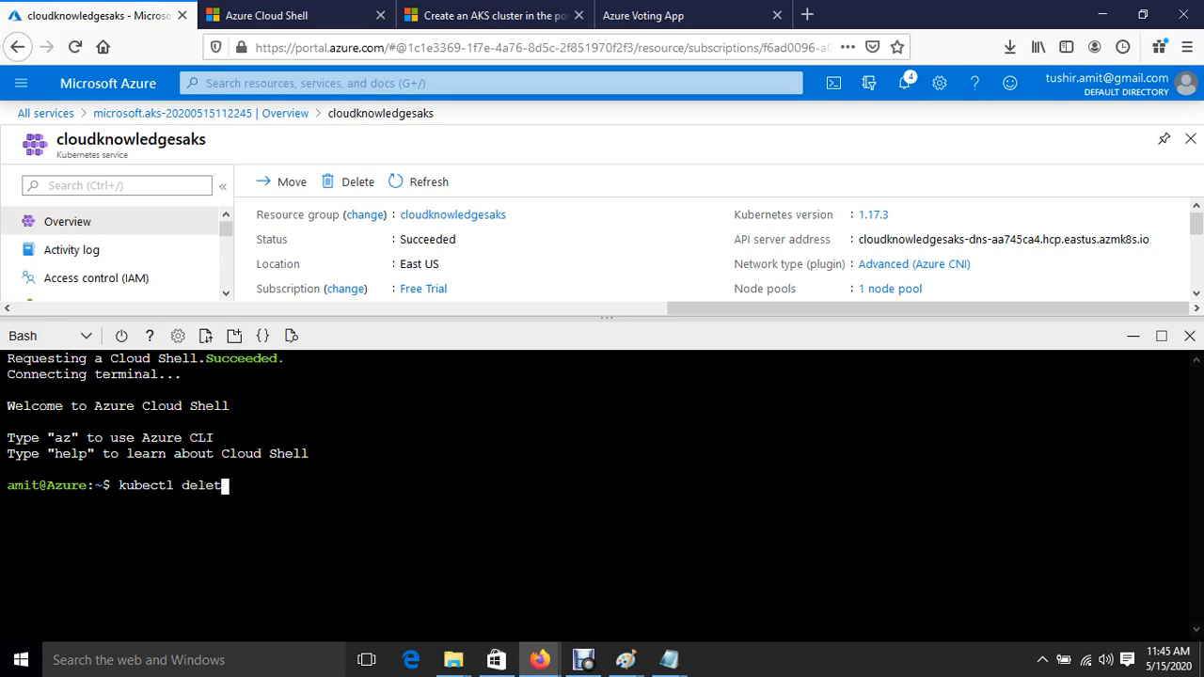
text(e -f cloud)
key(Tab)
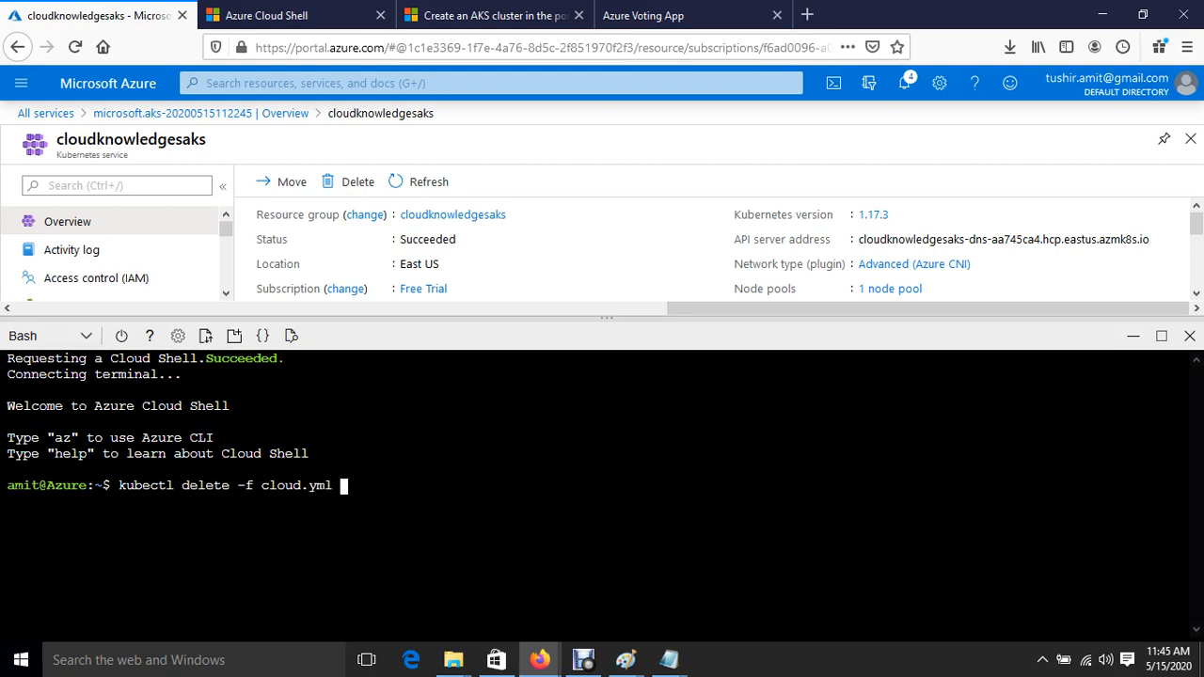
key(ctrl+l)
key(Return)
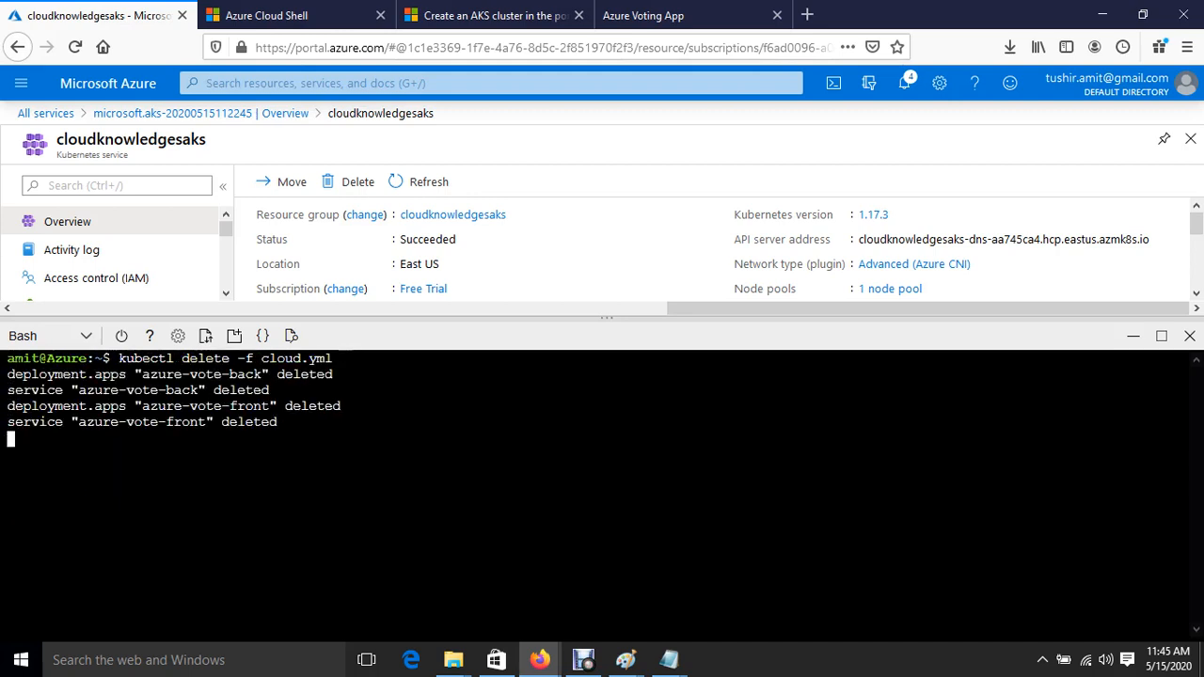
drag(71, 391, 543, 550)
click(527, 487)
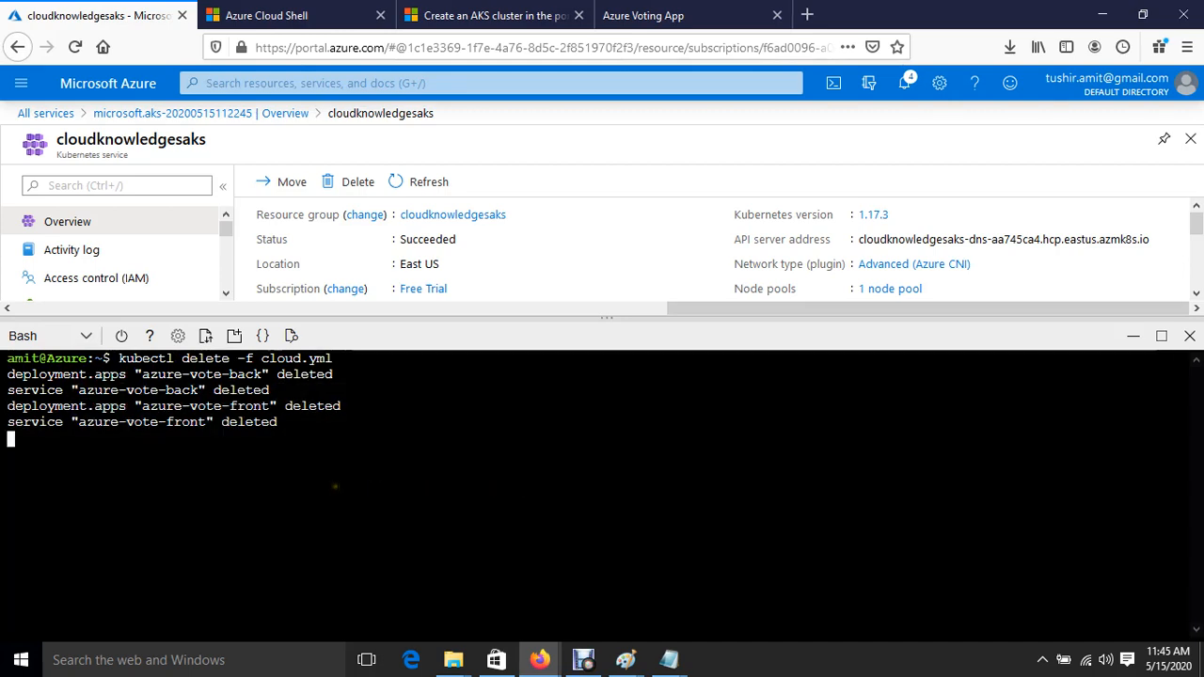
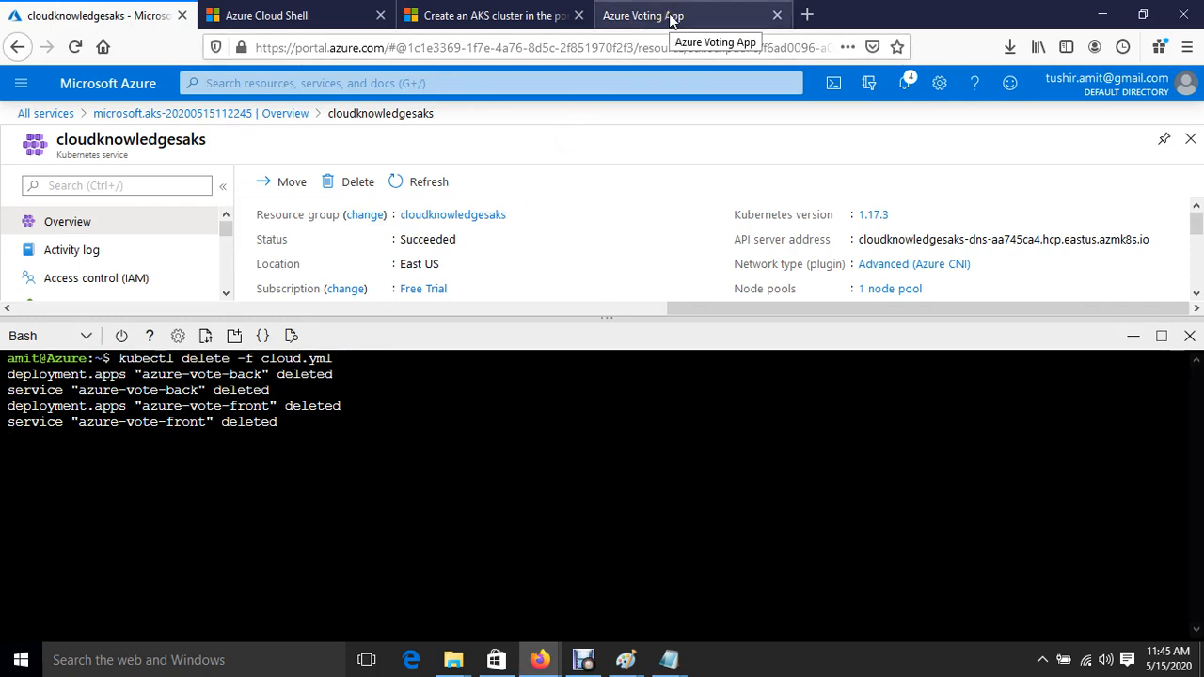
Run kubectl get pods to check the status of the azure-vote pods
click(541, 129)
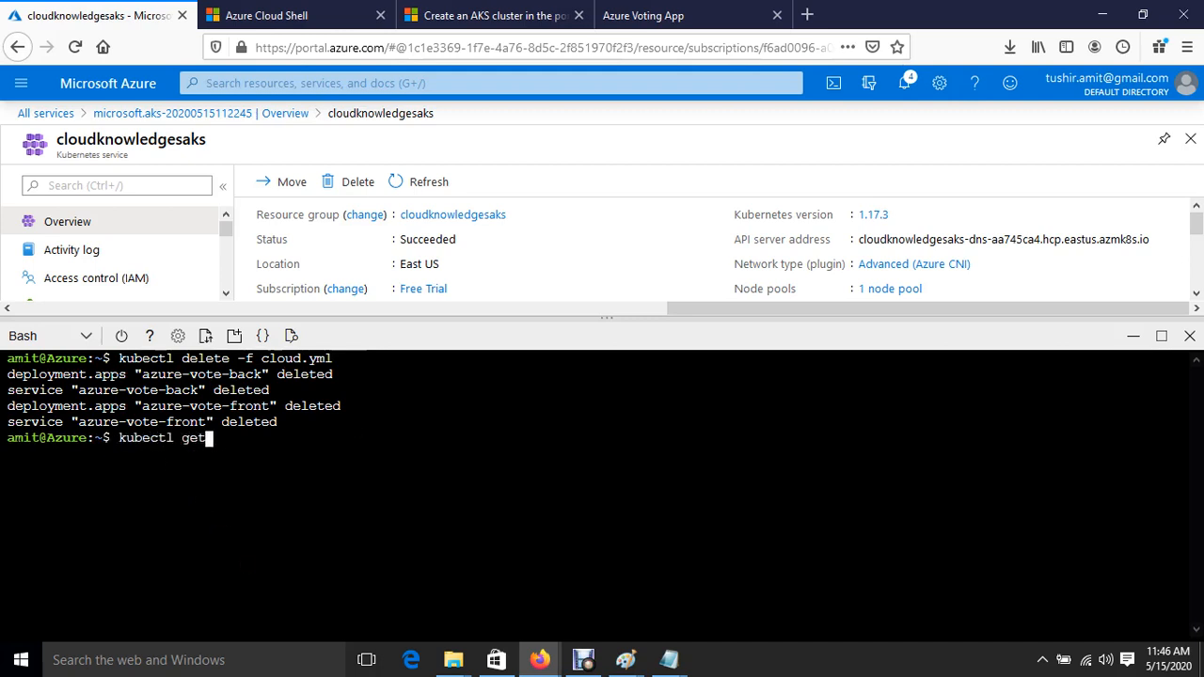
text(pods)
key(Return)
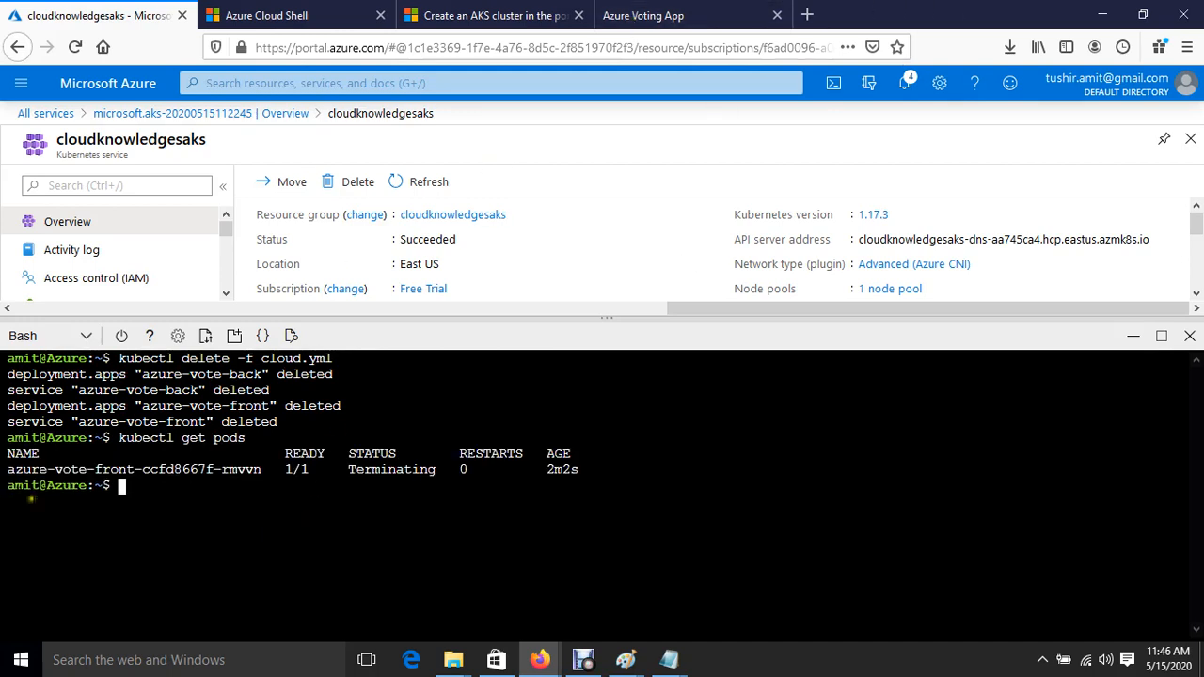
Reload the Azure Voting App page at 52.186.94.1 to check whether the application still responds
click(663, 15)
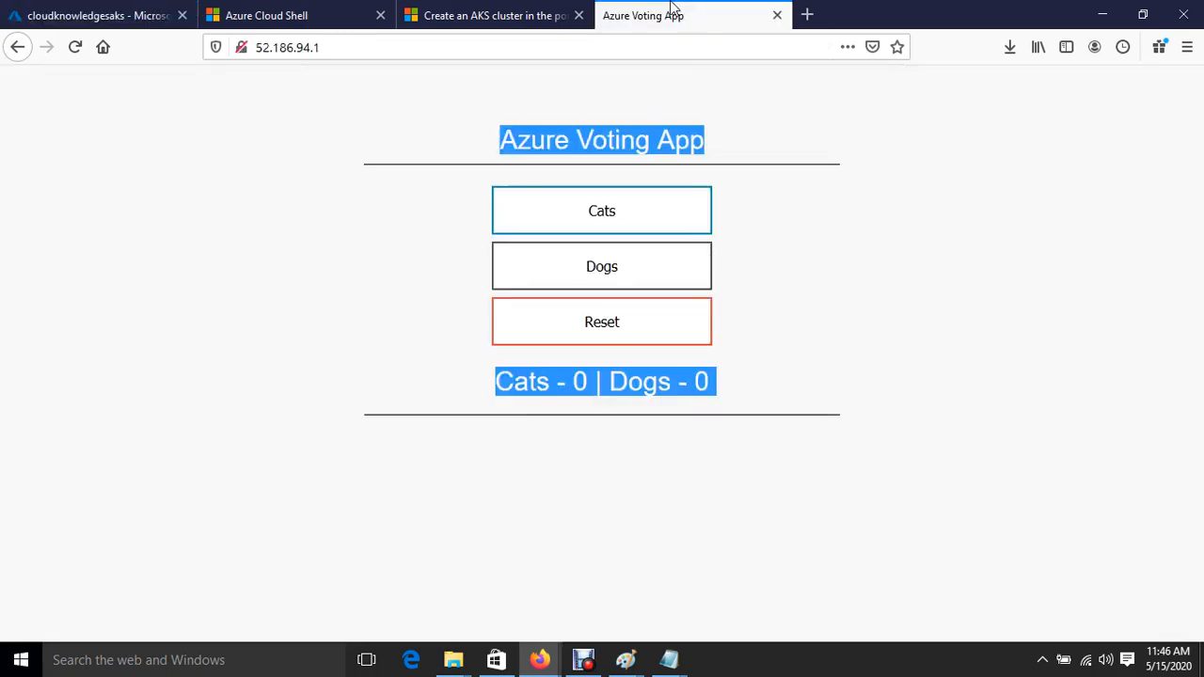
click(80, 47)
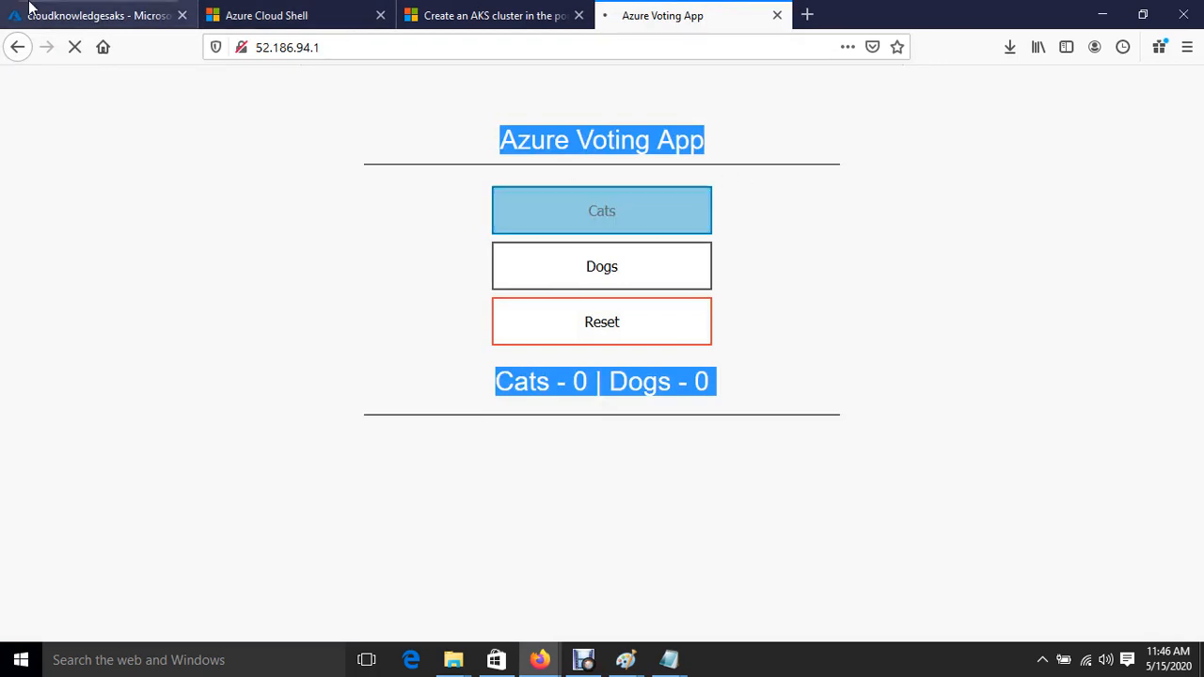
click(81, 14)
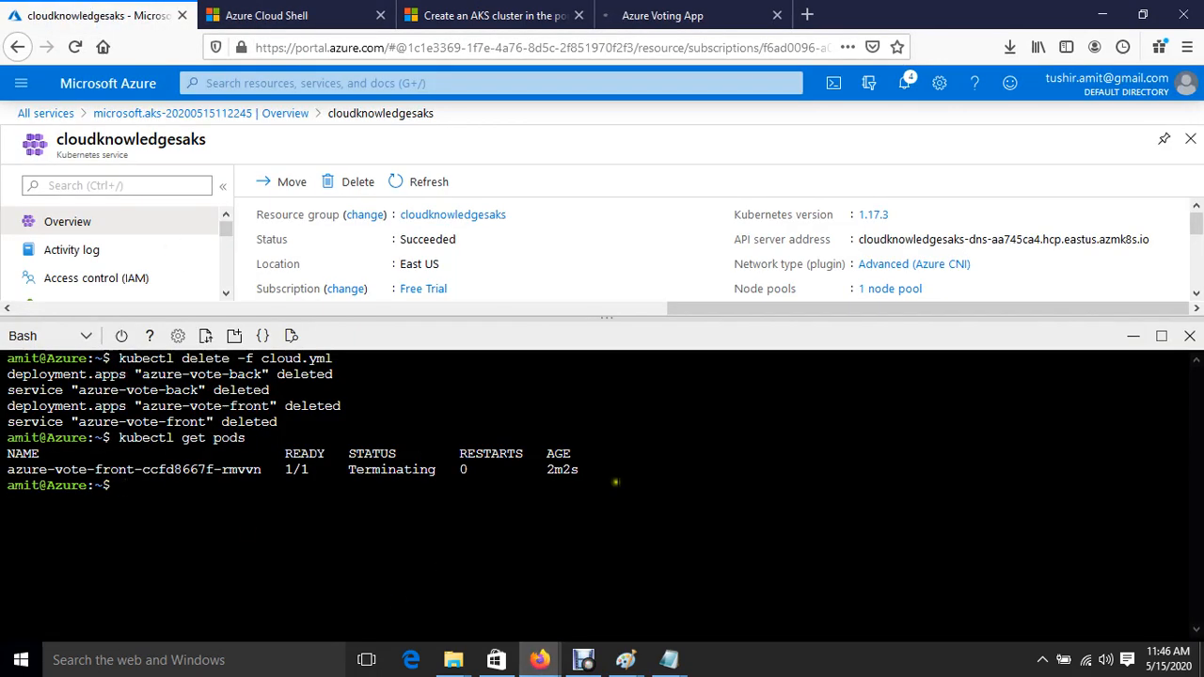
click(663, 15)
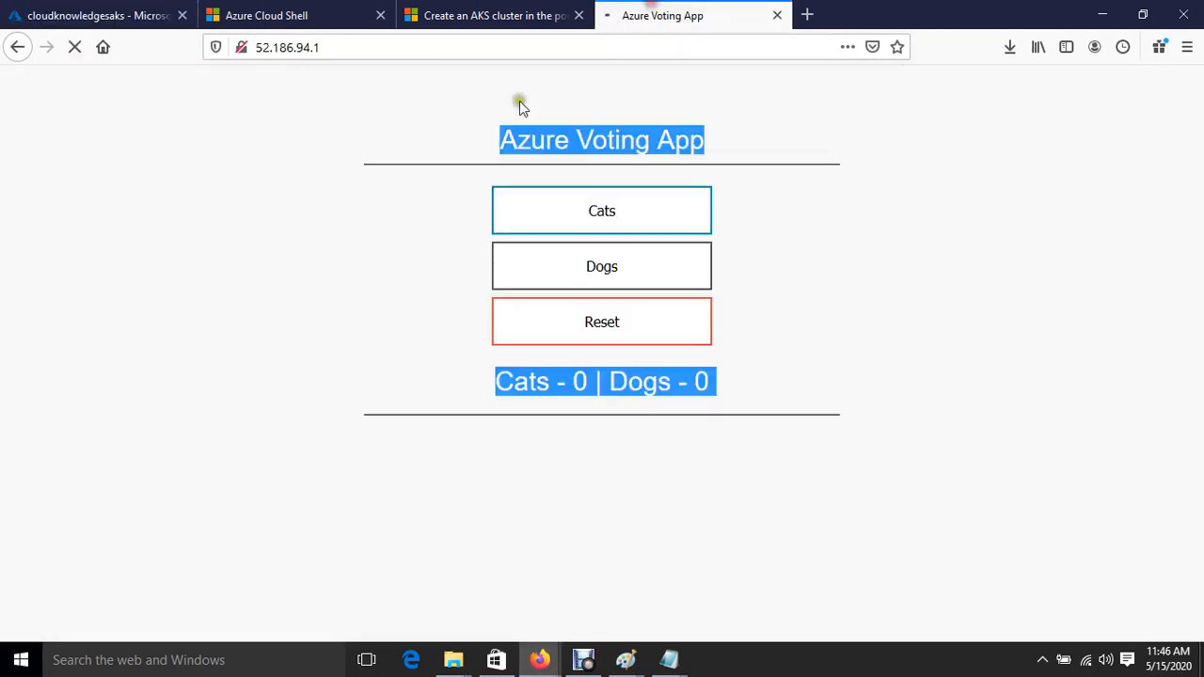
click(76, 9)
Examine the rest of the AKS quickstart article, from monitoring health and logs to the Delete cluster section
click(497, 15)
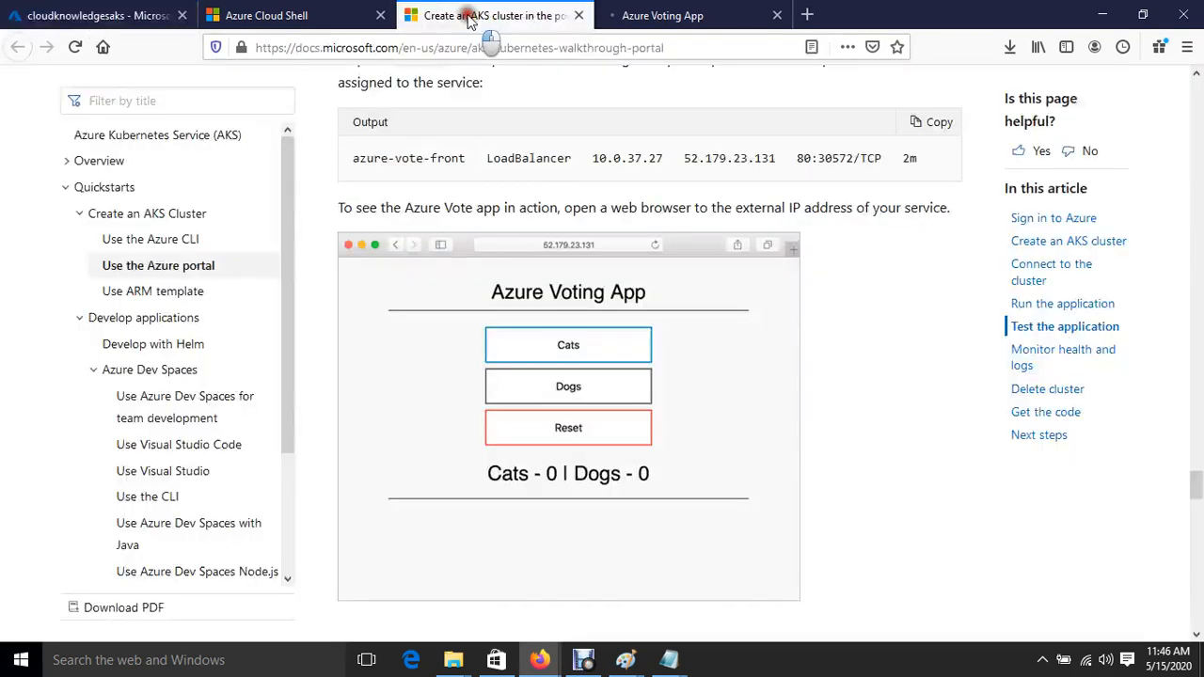
scroll(463, 562, down, 5)
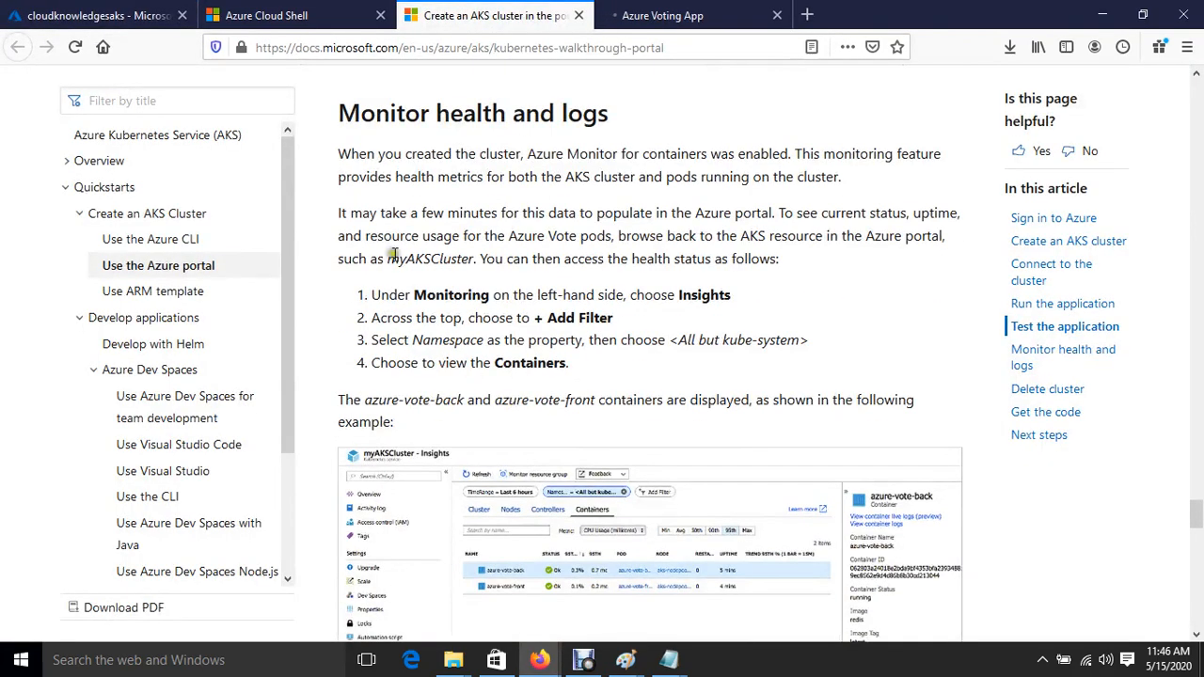
scroll(524, 333, down, 15)
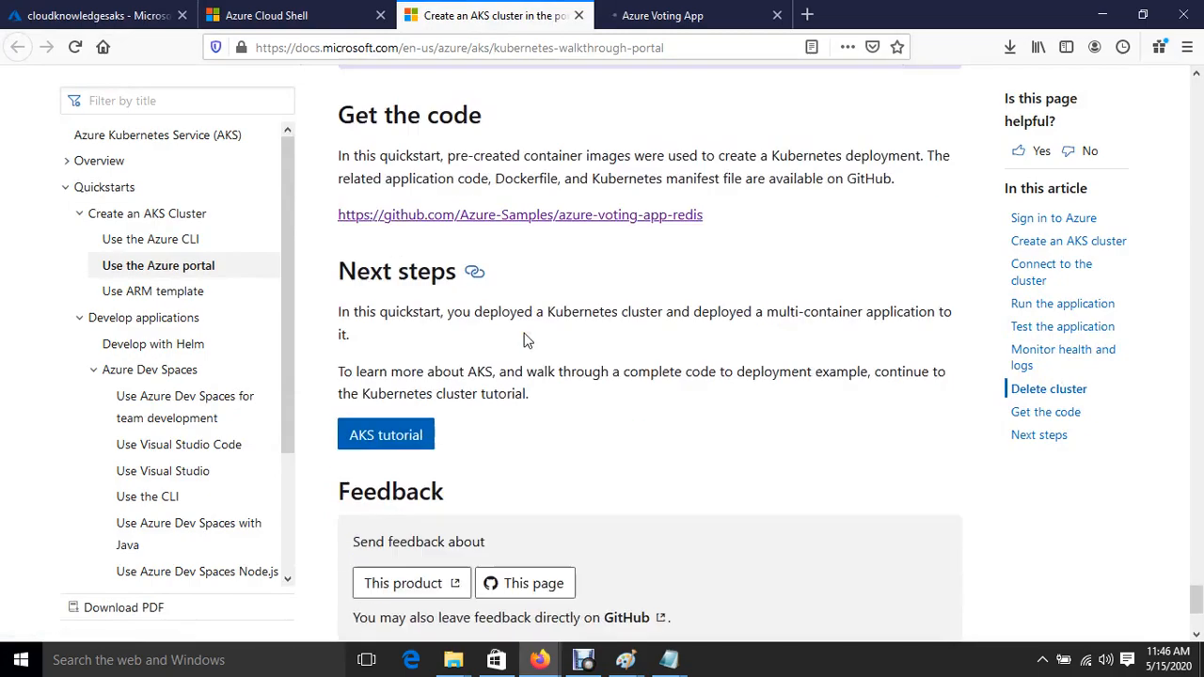
scroll(527, 341, down, 4)
scroll(527, 340, up, 5)
scroll(527, 341, down, 5)
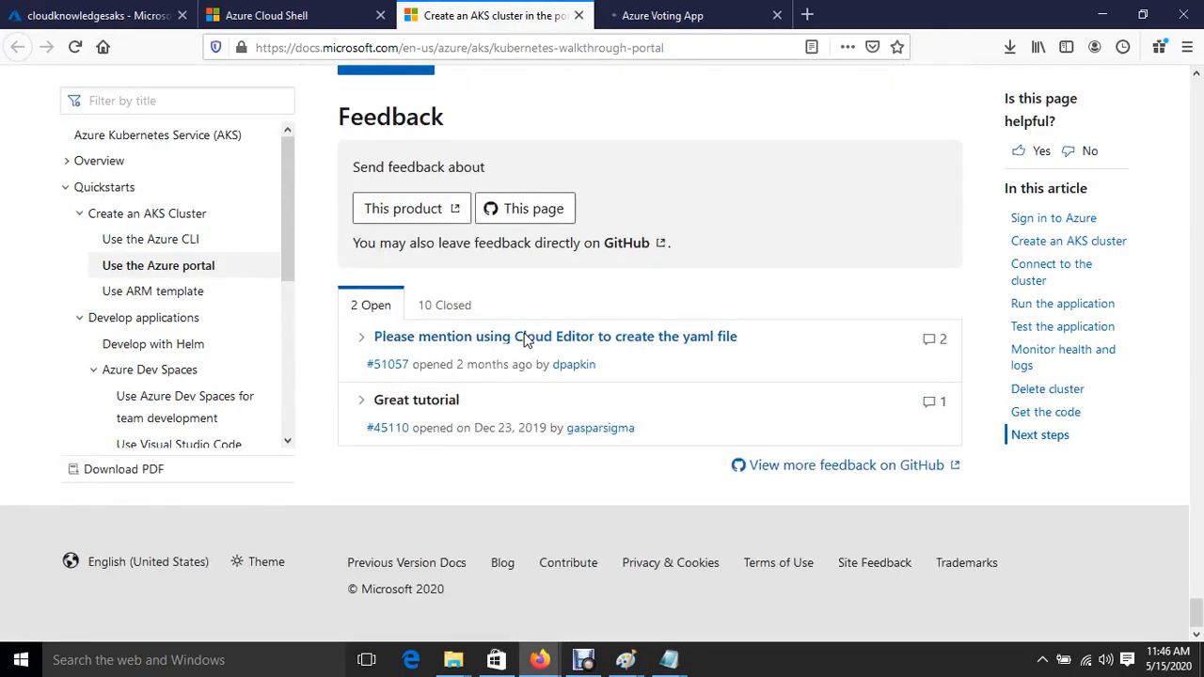
scroll(527, 340, up, 15)
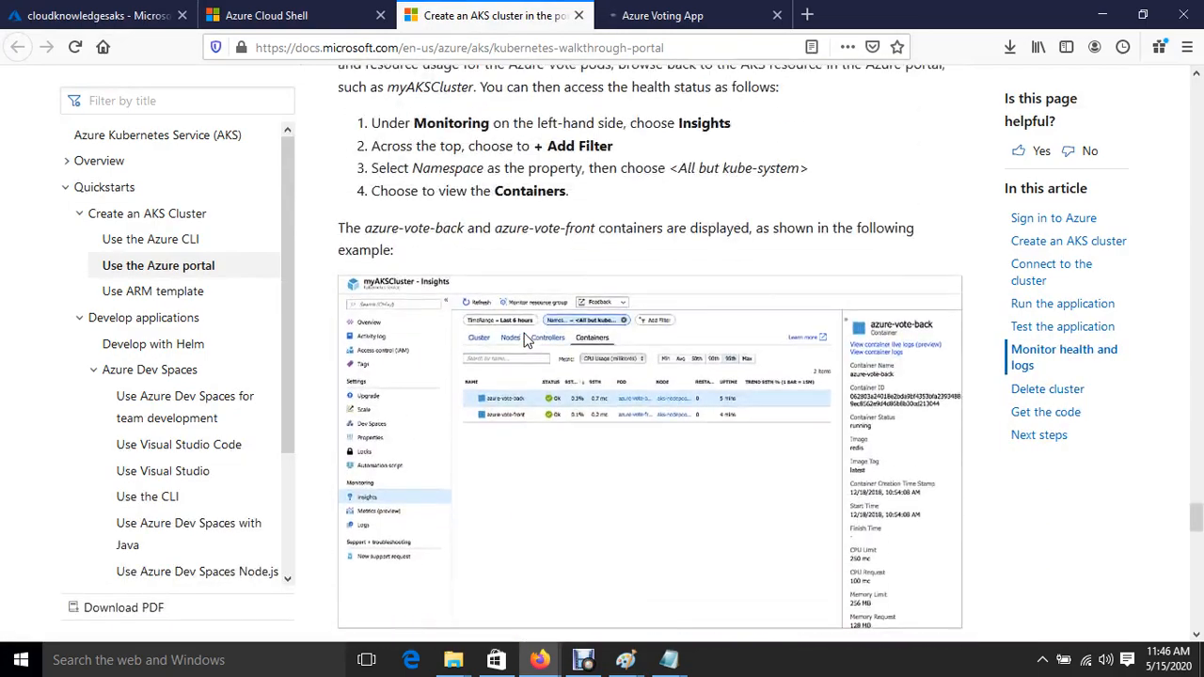
scroll(527, 341, up, 5)
scroll(527, 341, down, 12)
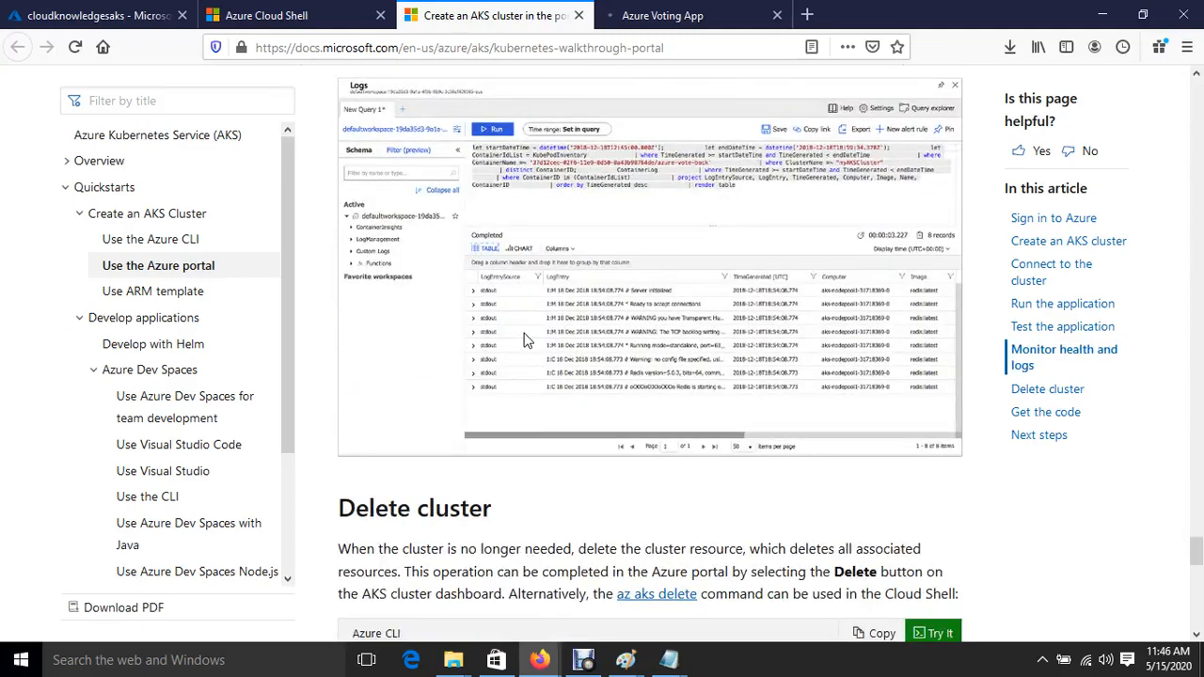
scroll(556, 350, down, 5)
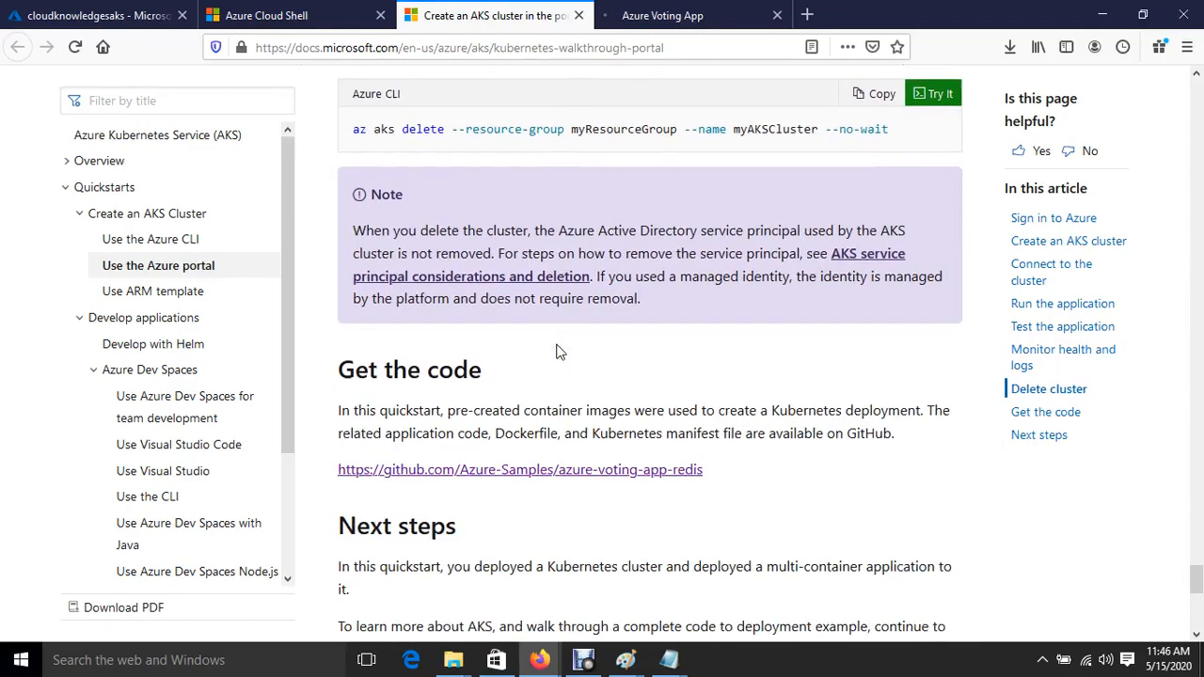
scroll(557, 352, down, 5)
scroll(557, 351, up, 4)
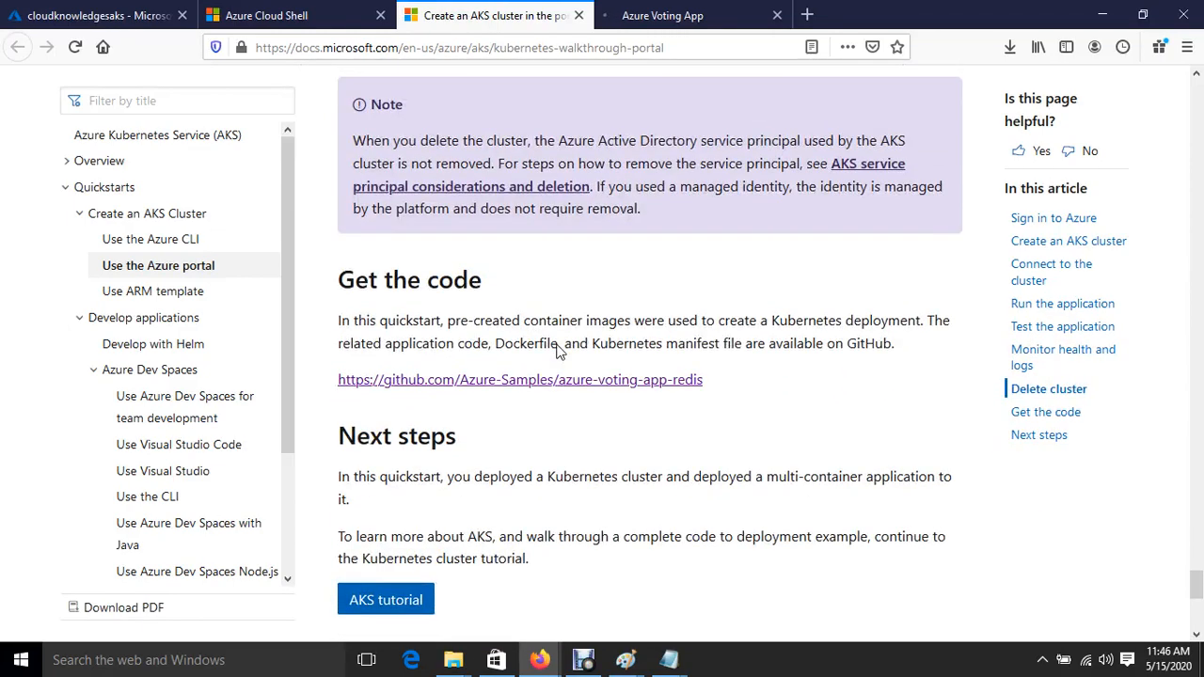
scroll(557, 350, up, 2)
scroll(557, 350, up, 3)
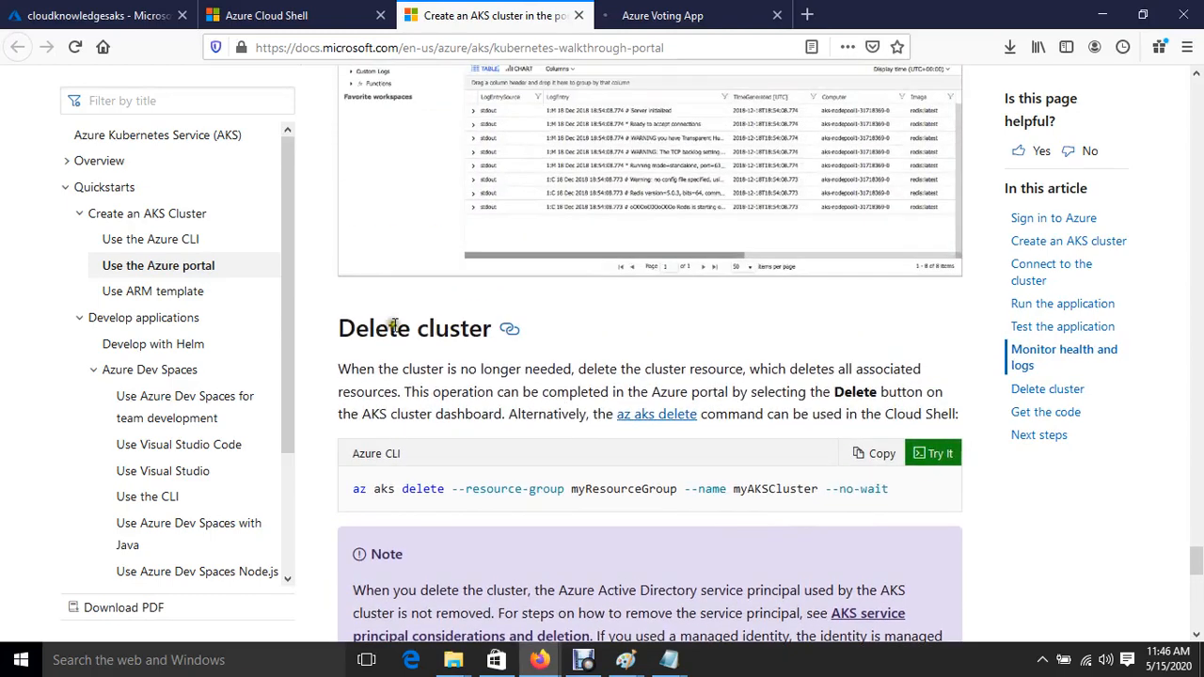
Copy the az aks delete sample command from the article's Delete cluster section
drag(316, 328, 645, 325)
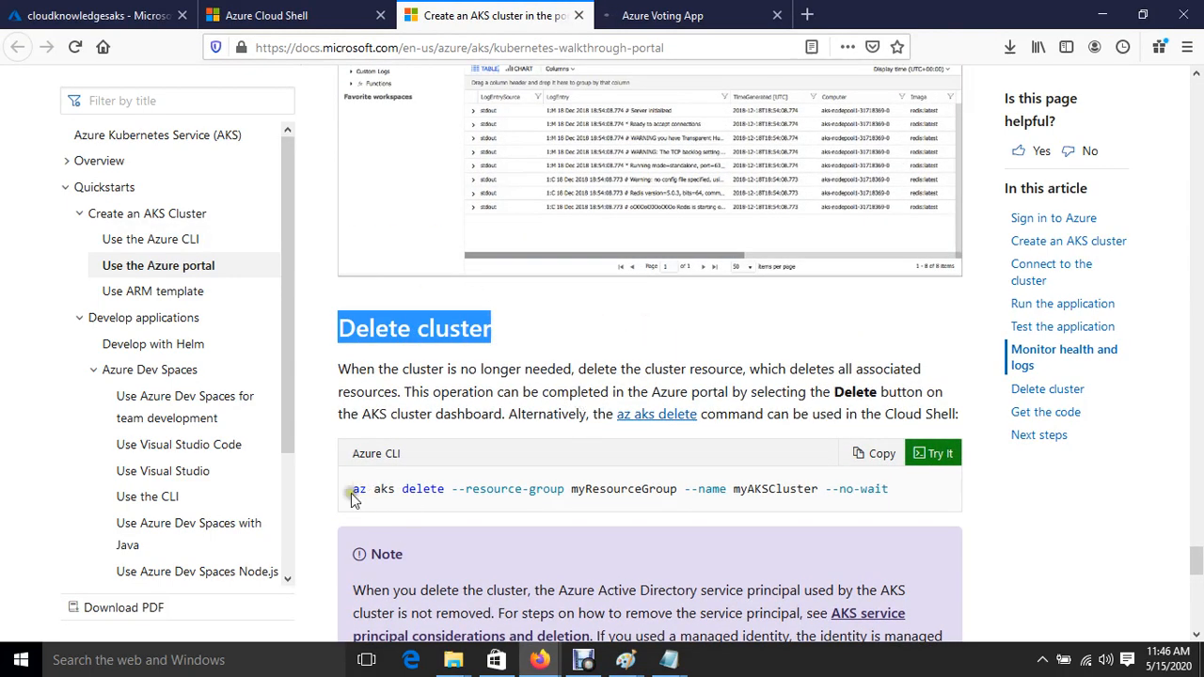
drag(346, 489, 905, 498)
click(905, 498)
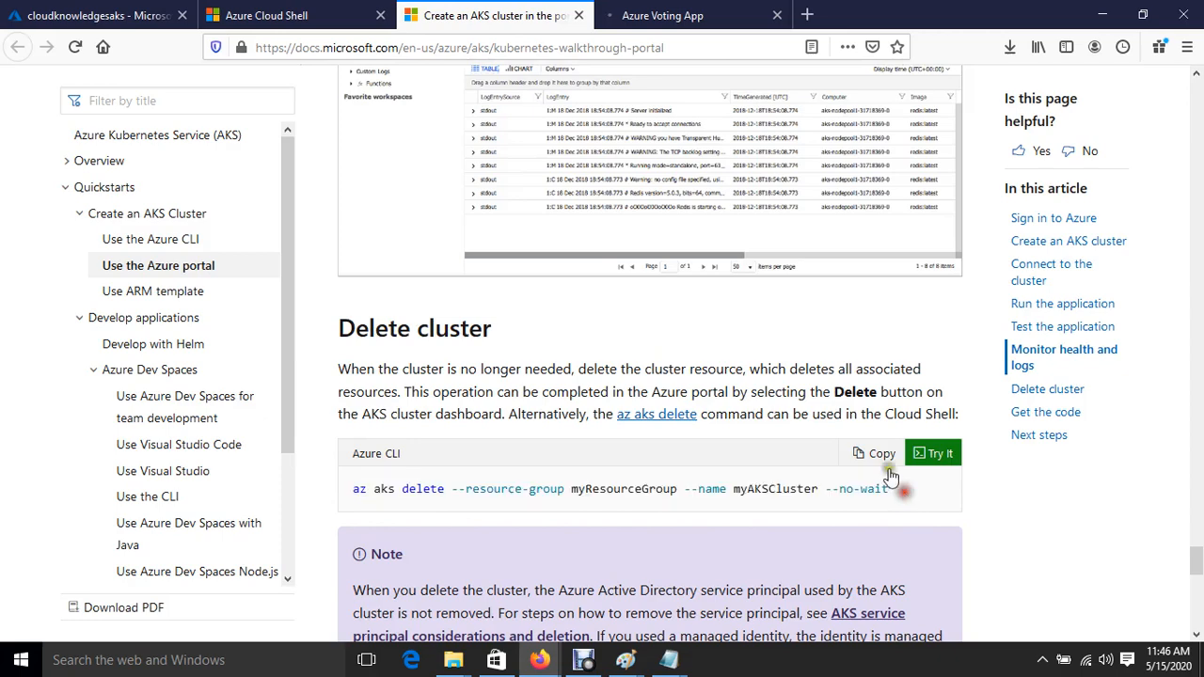
click(879, 455)
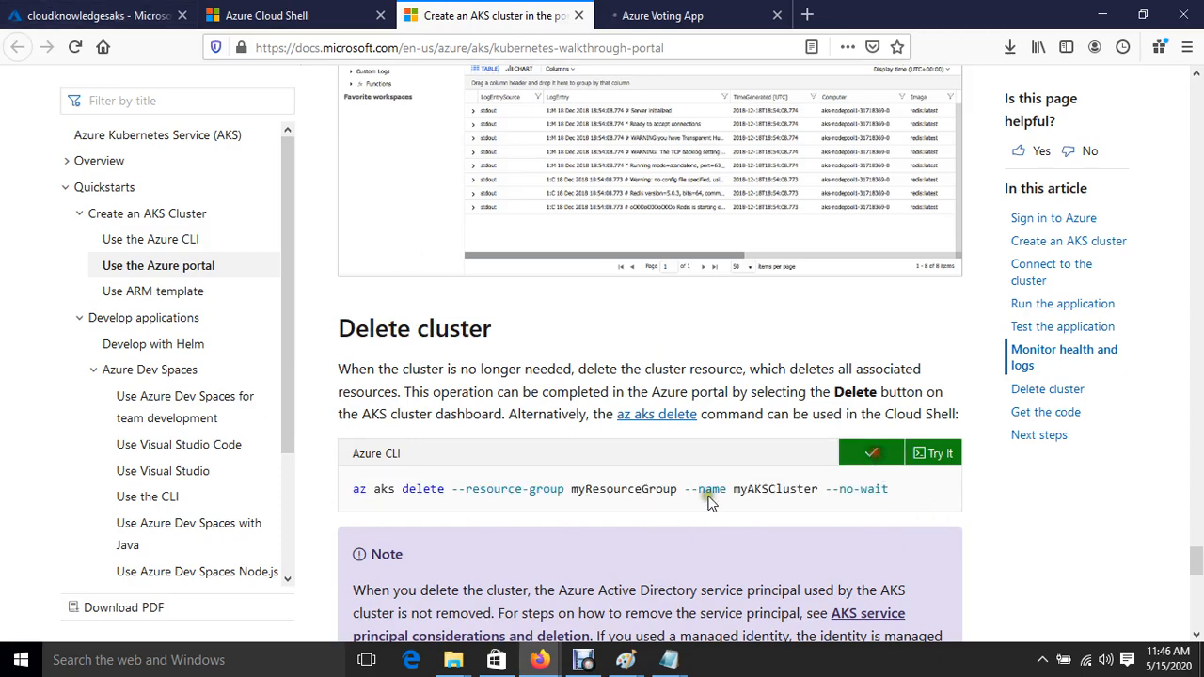
Open a blank Notepad document and paste the copied az aks delete command into it
key(super+r)
text(n)
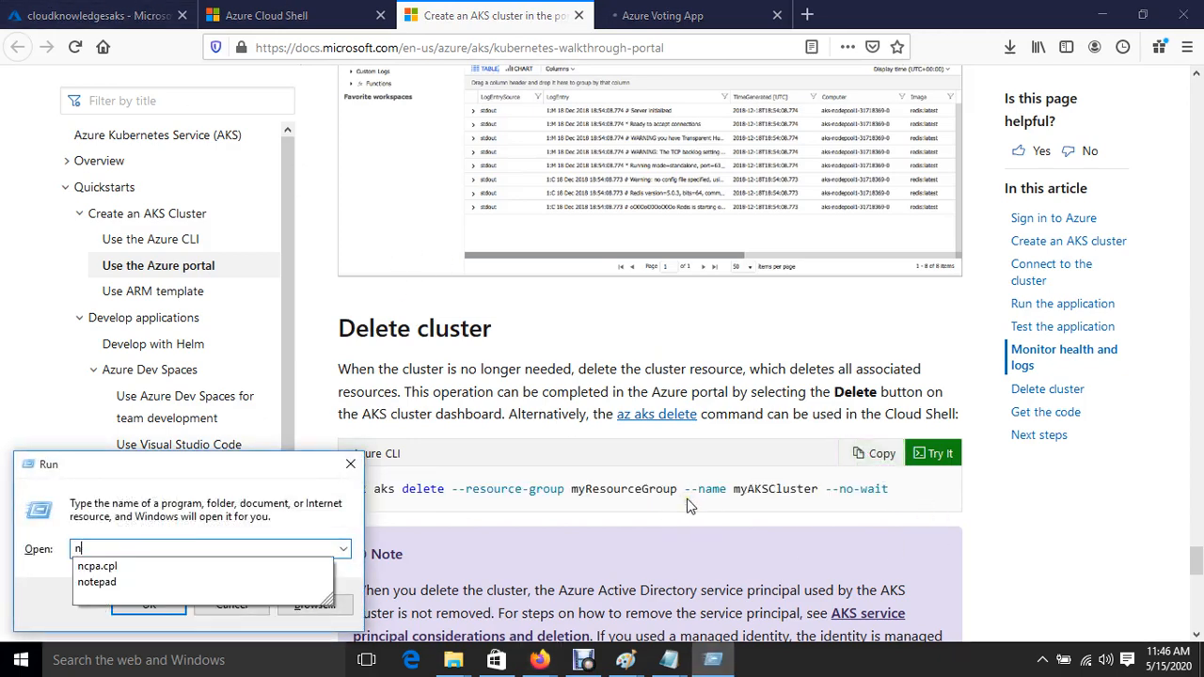
key(Down)
key(Down)
key(Return)
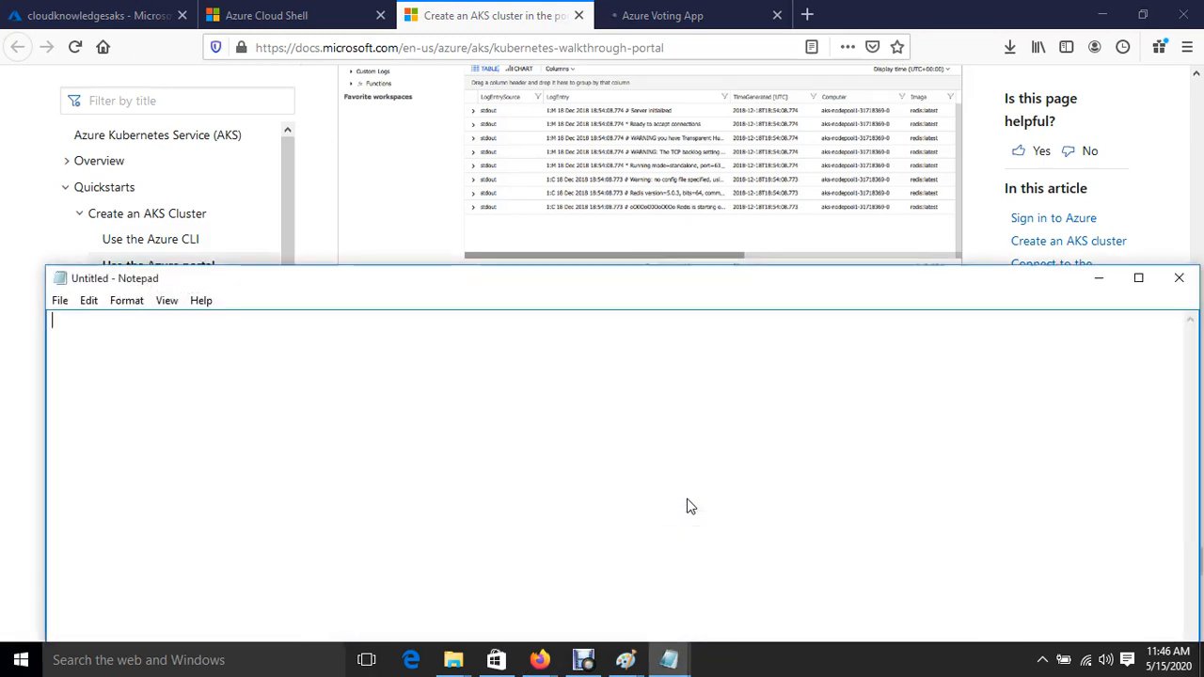
key(ctrl+v)
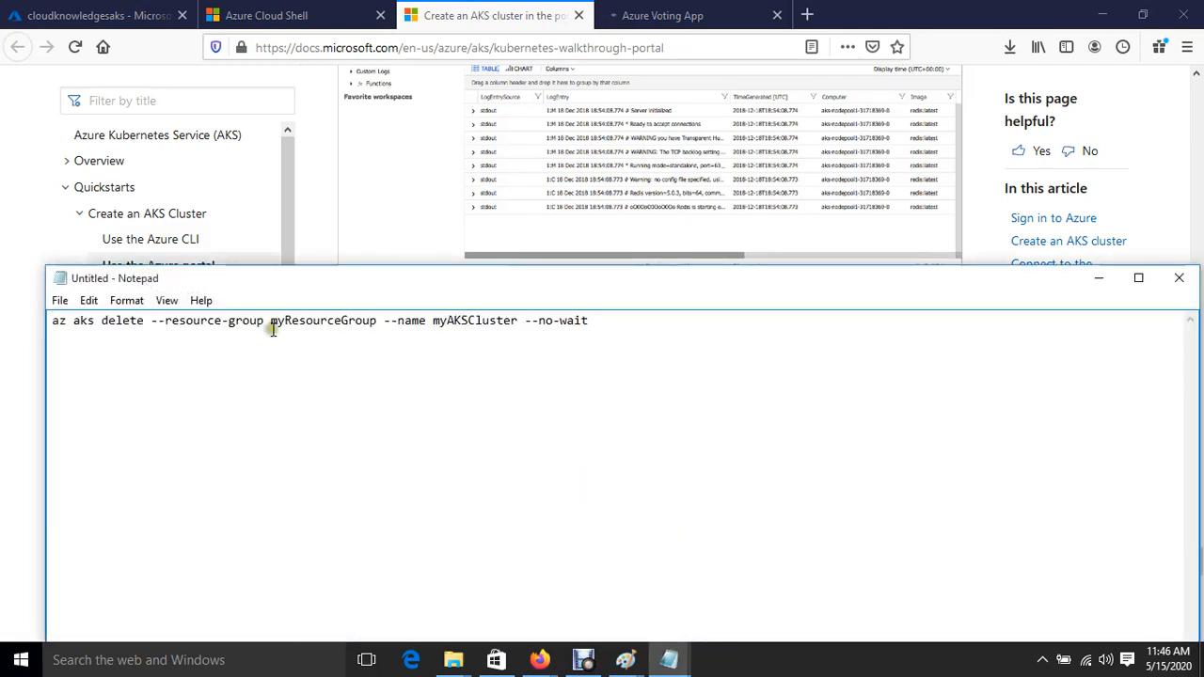
Replace both myResourceGroup and myAKSCluster in the delete command with cloudknowledgesaks
drag(272, 321, 377, 322)
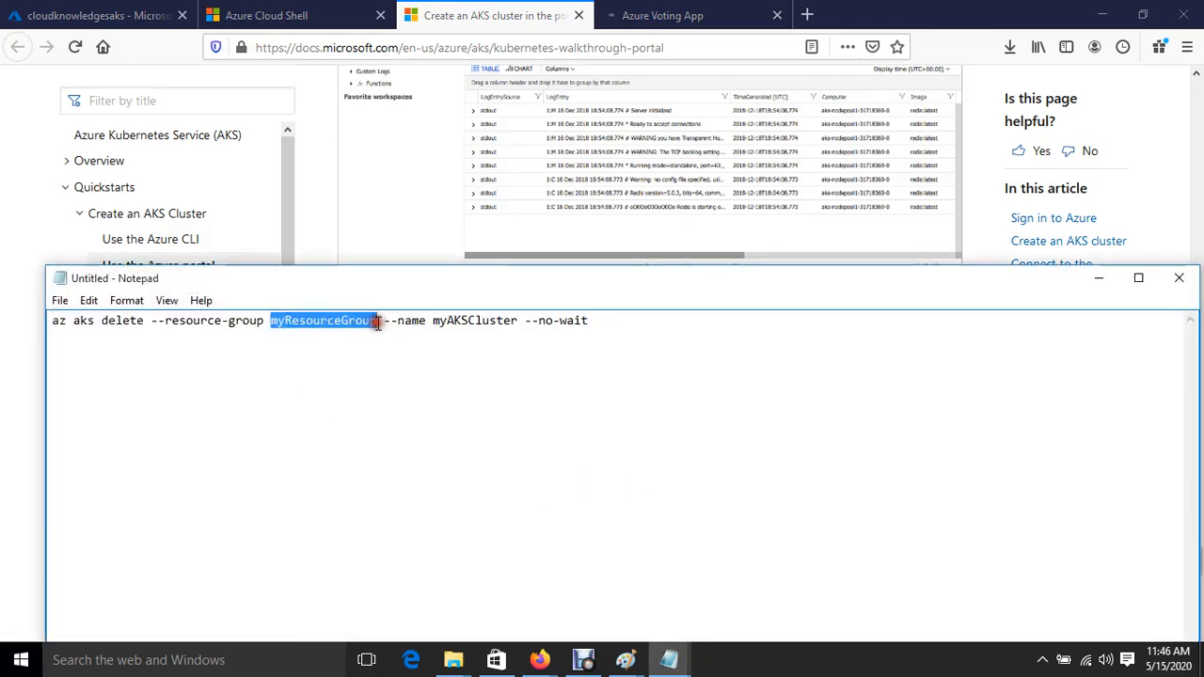
text(clou)
text(dknowledges)
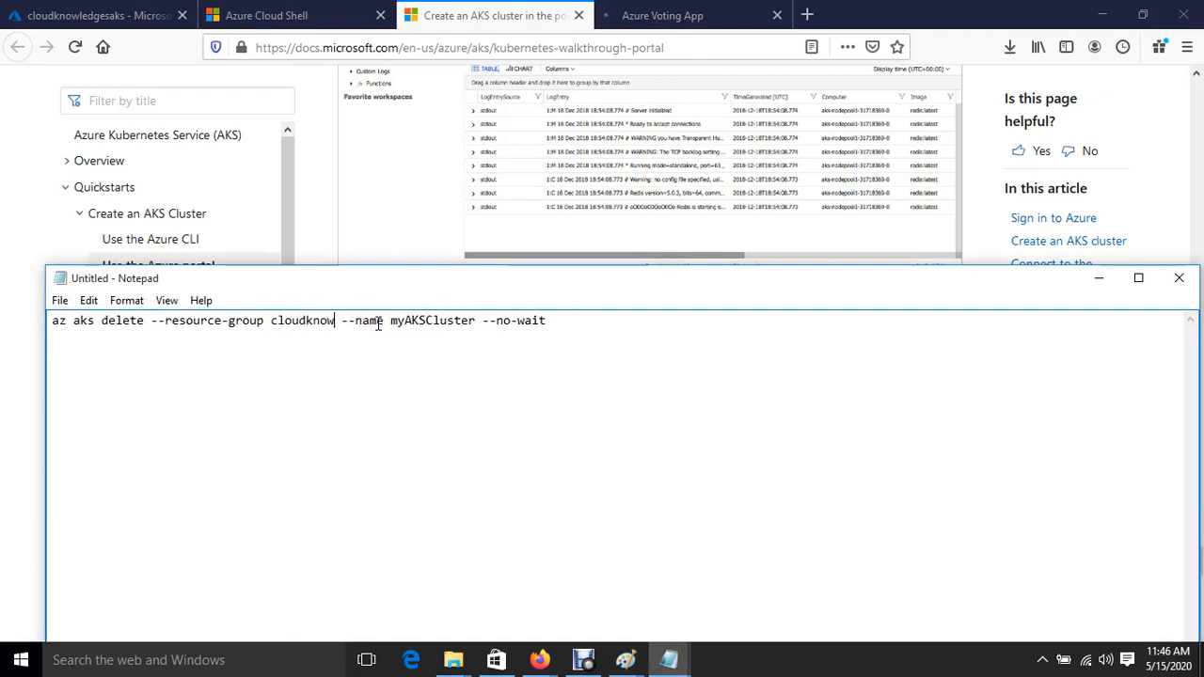
text(aks)
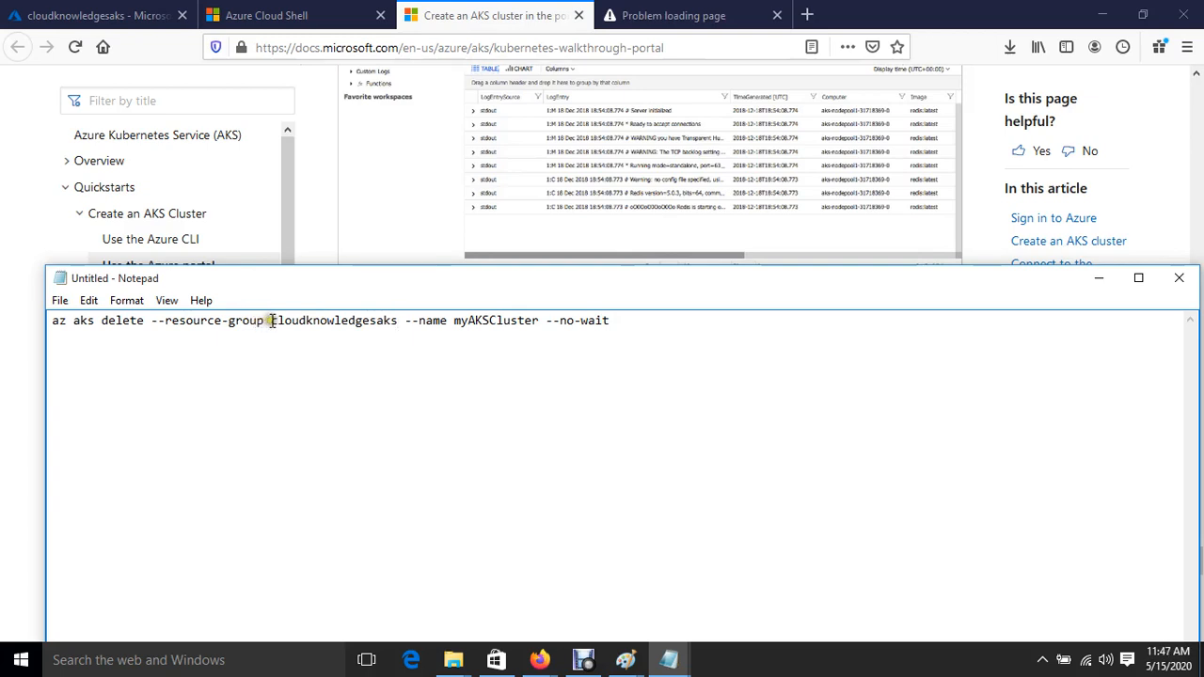
drag(271, 320, 541, 328)
right_click(386, 321)
click(439, 377)
key(ctrl+v)
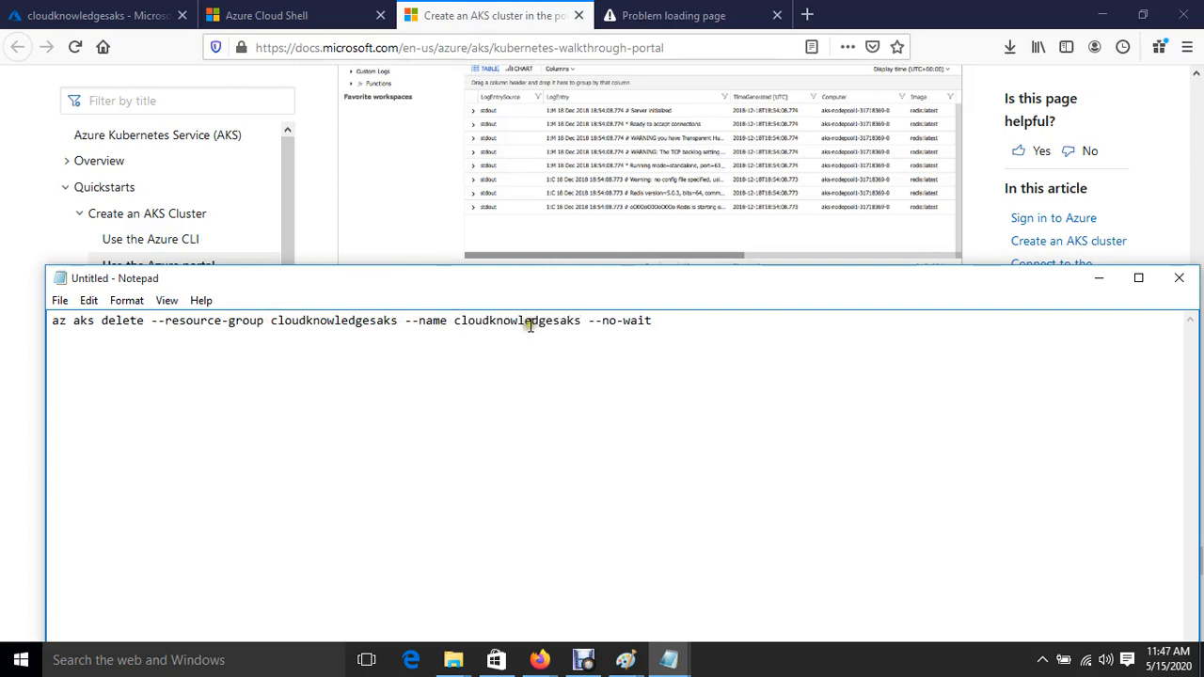
Copy the edited az aks delete command from Notepad and paste it at the prompt in the Azure Cloud Shell browser tab
drag(51, 320, 793, 319)
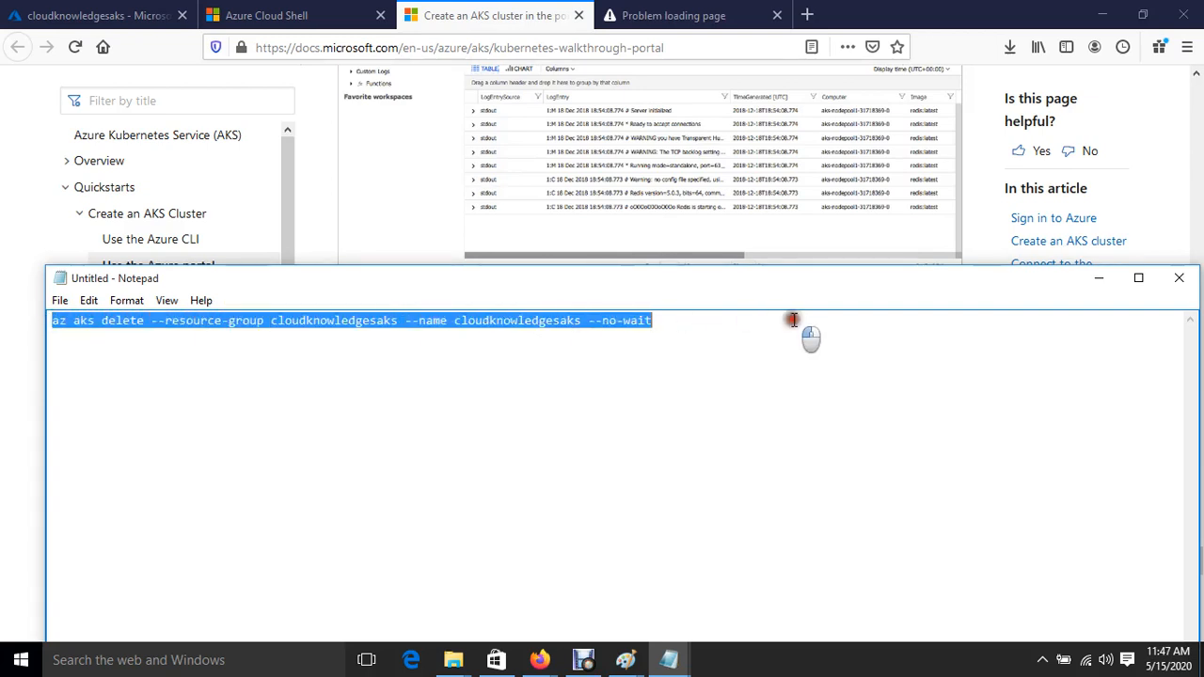
right_click(614, 311)
click(671, 377)
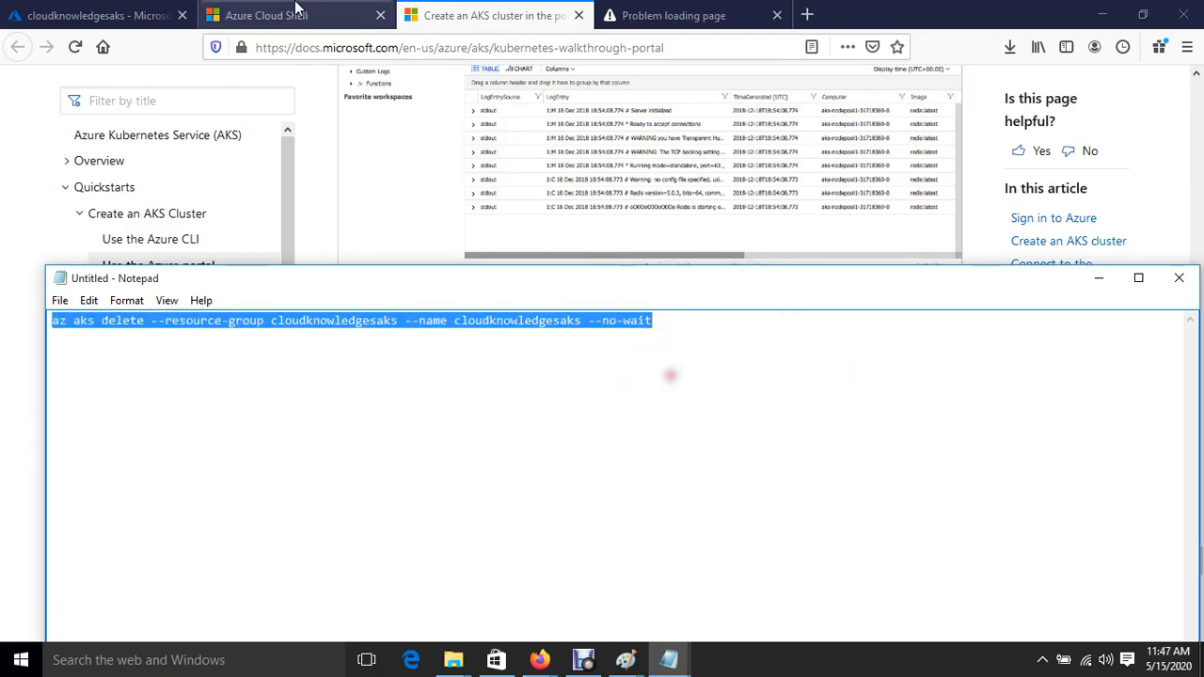
click(295, 8)
right_click(262, 271)
click(348, 372)
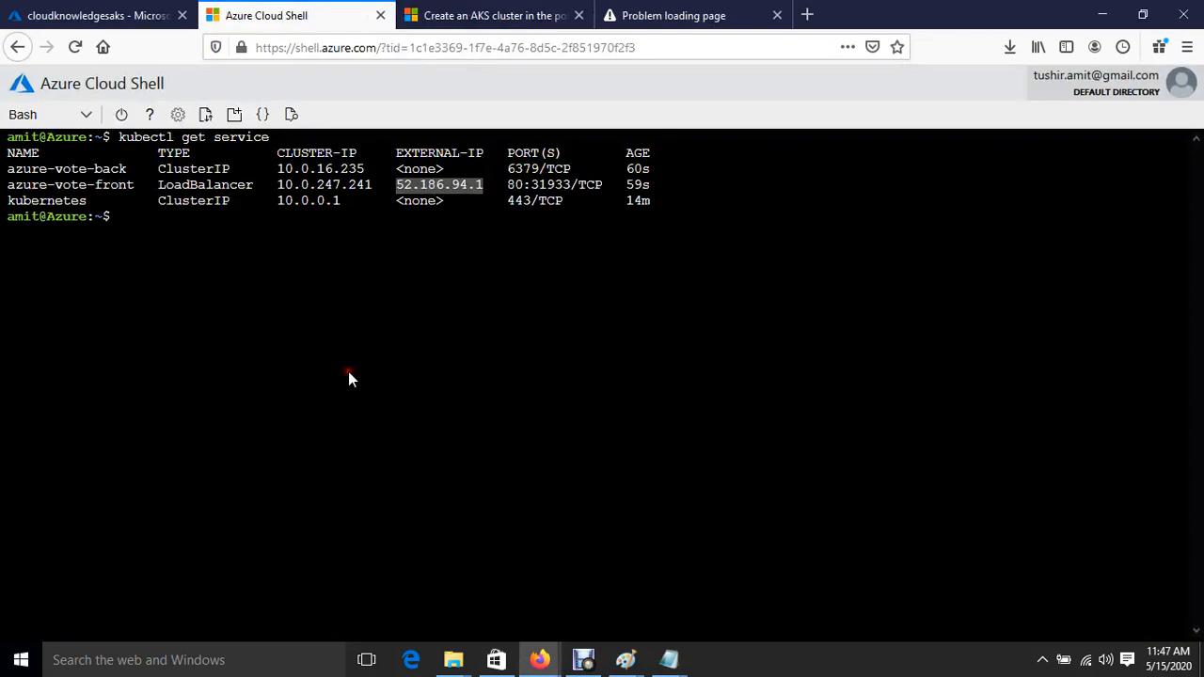
right_click(242, 282)
click(305, 363)
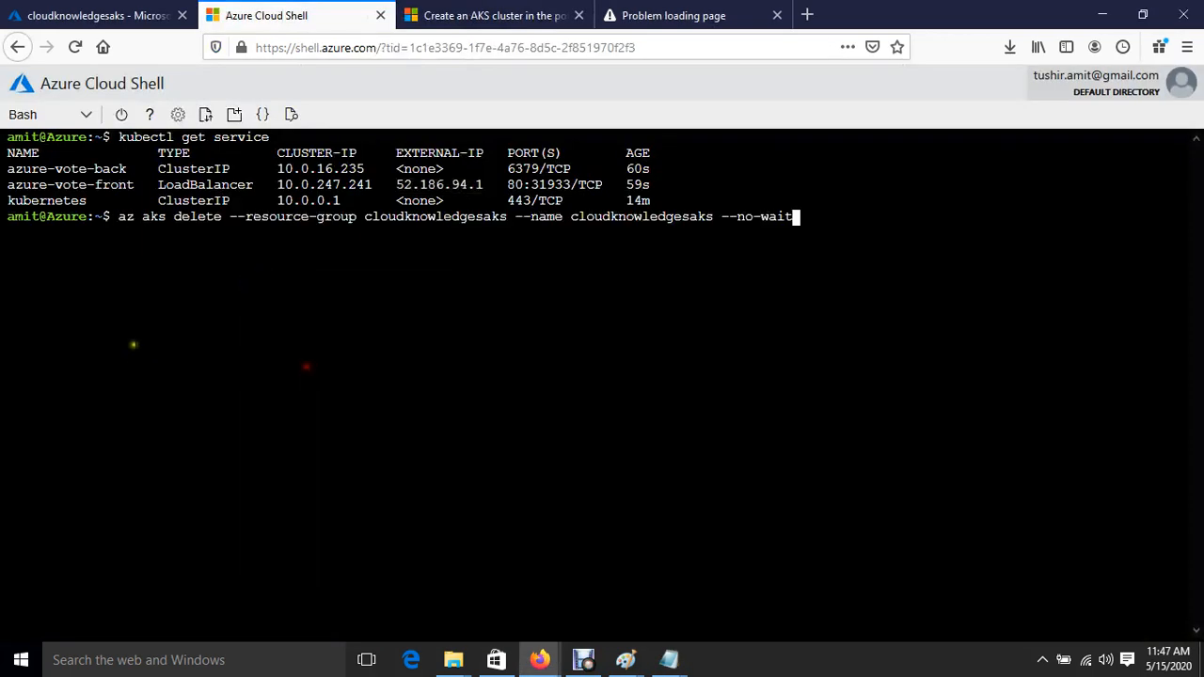
Expand the cluster's portal overview by shrinking its Cloud Shell pane, and run the pasted az aks delete command in the shell tab, confirming with y
click(89, 15)
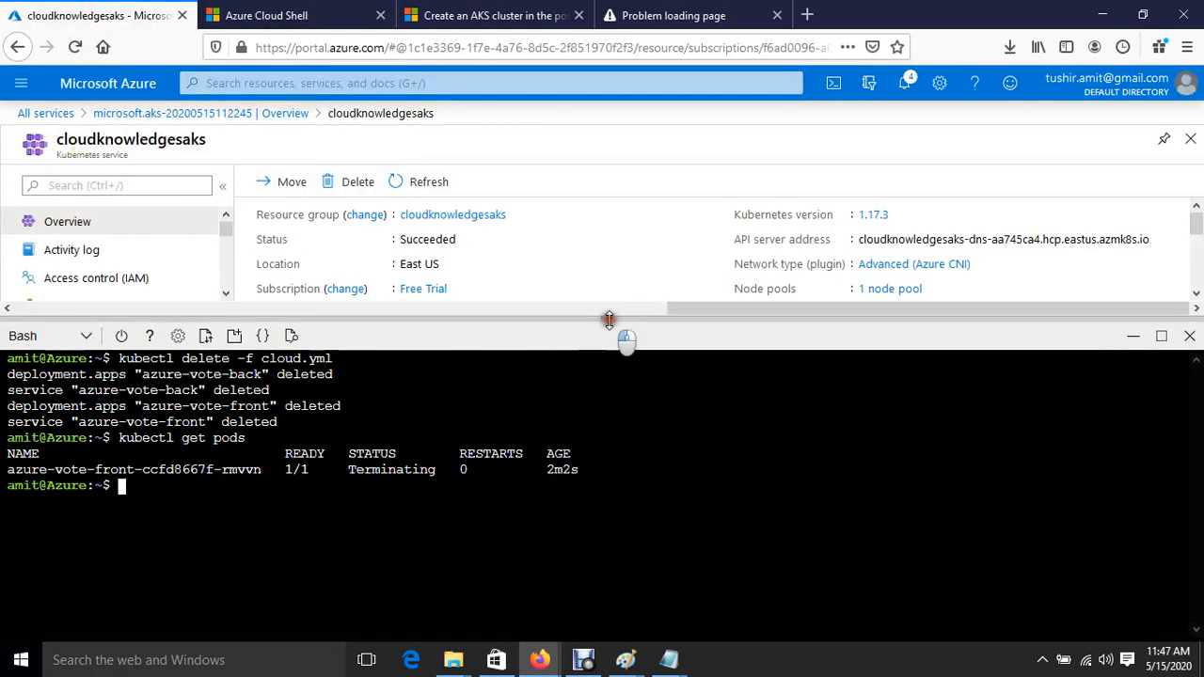
drag(614, 320, 613, 607)
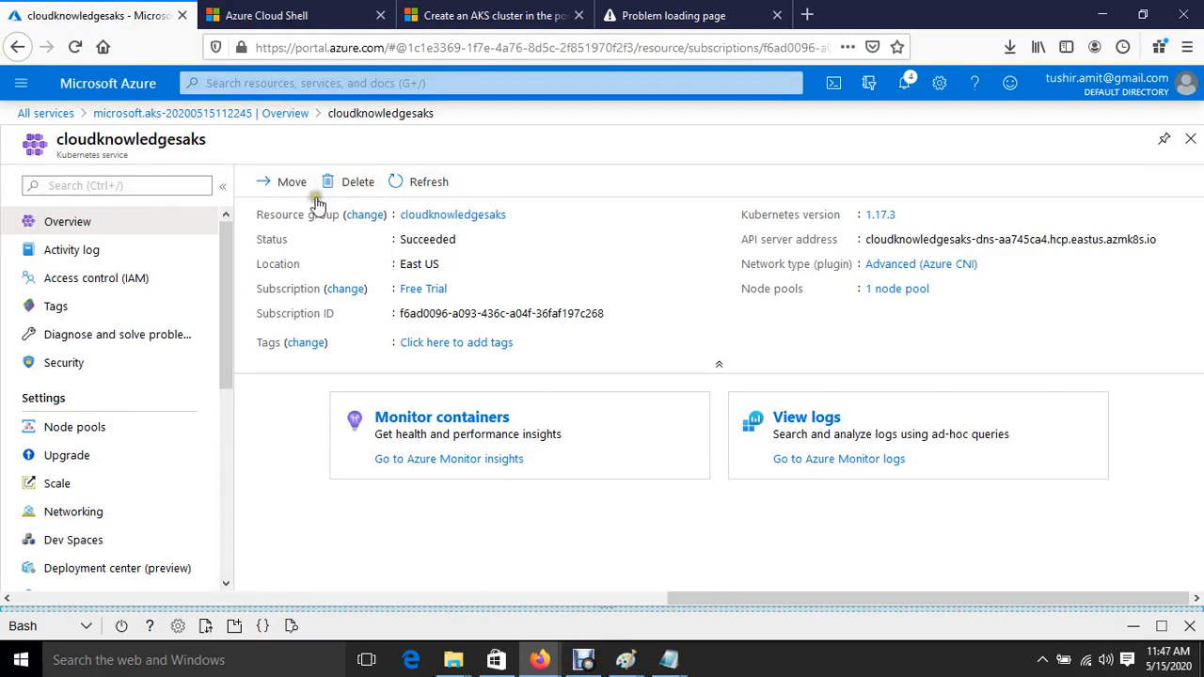
click(292, 13)
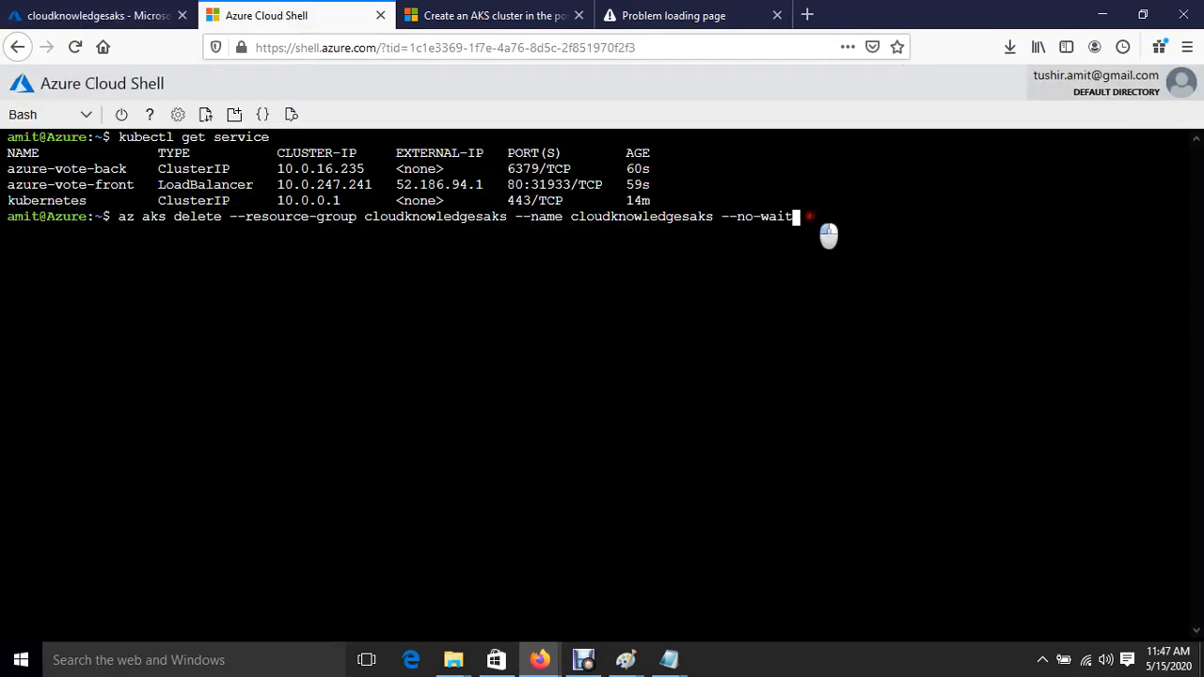
click(809, 216)
key(Return)
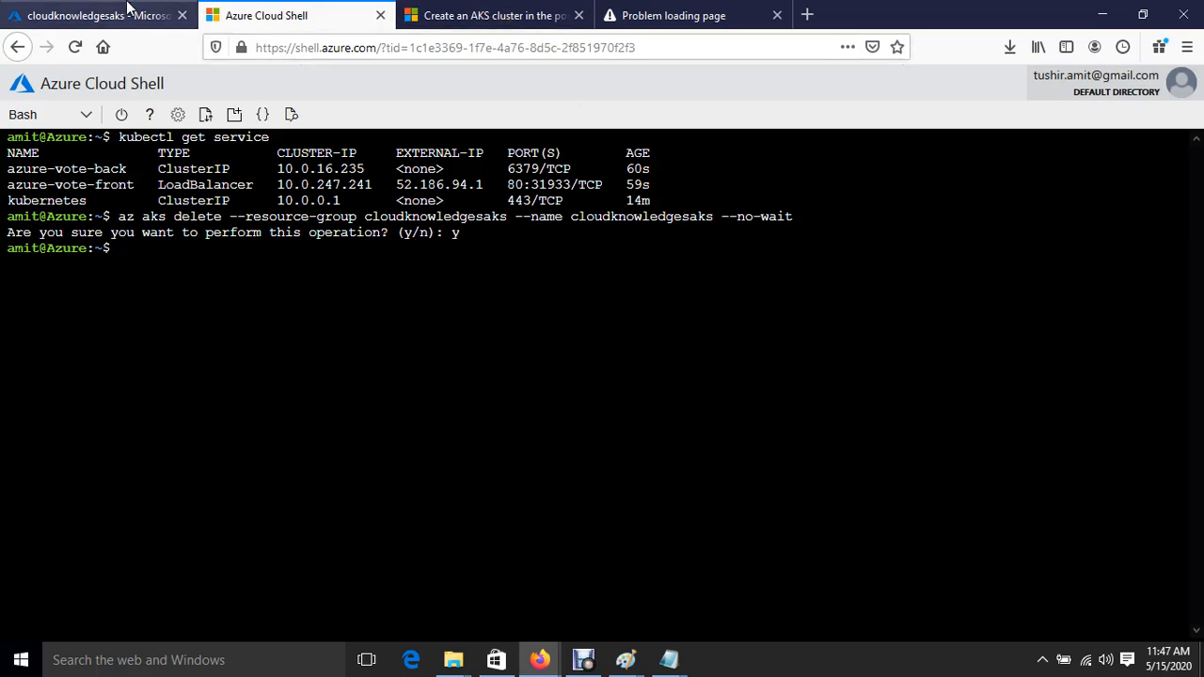
Reload the cloudknowledgesaks page in the Azure portal, agreeing to leave the page, and refresh the overview to check the cluster's status
click(128, 8)
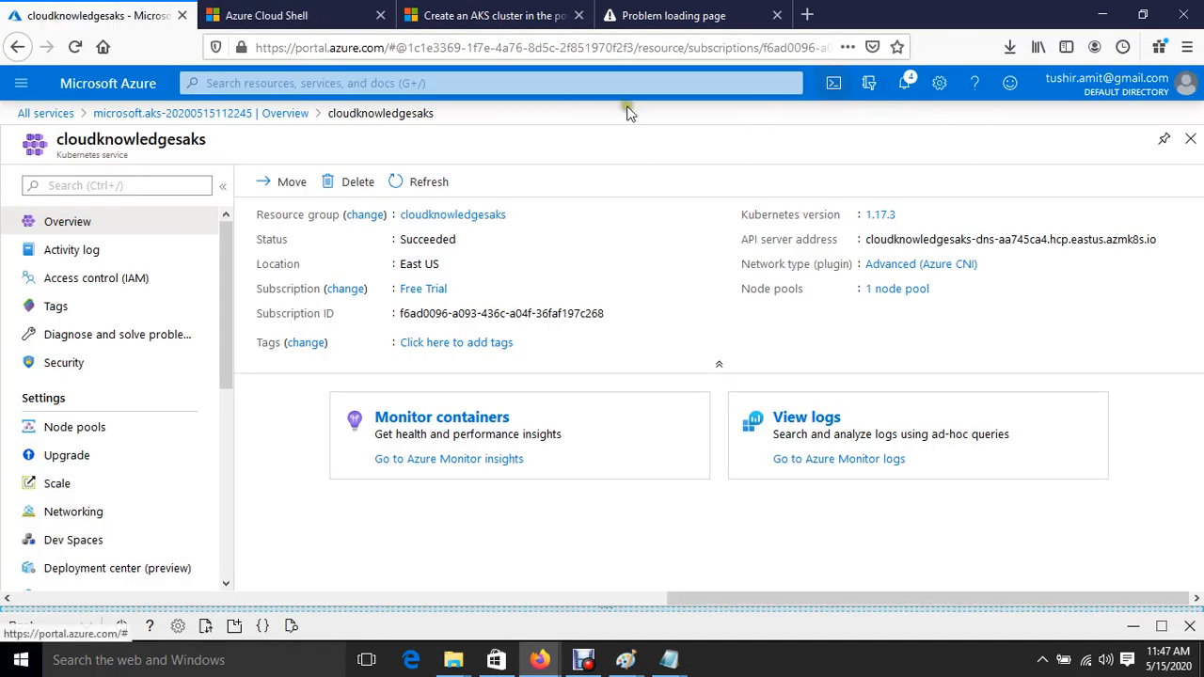
click(75, 46)
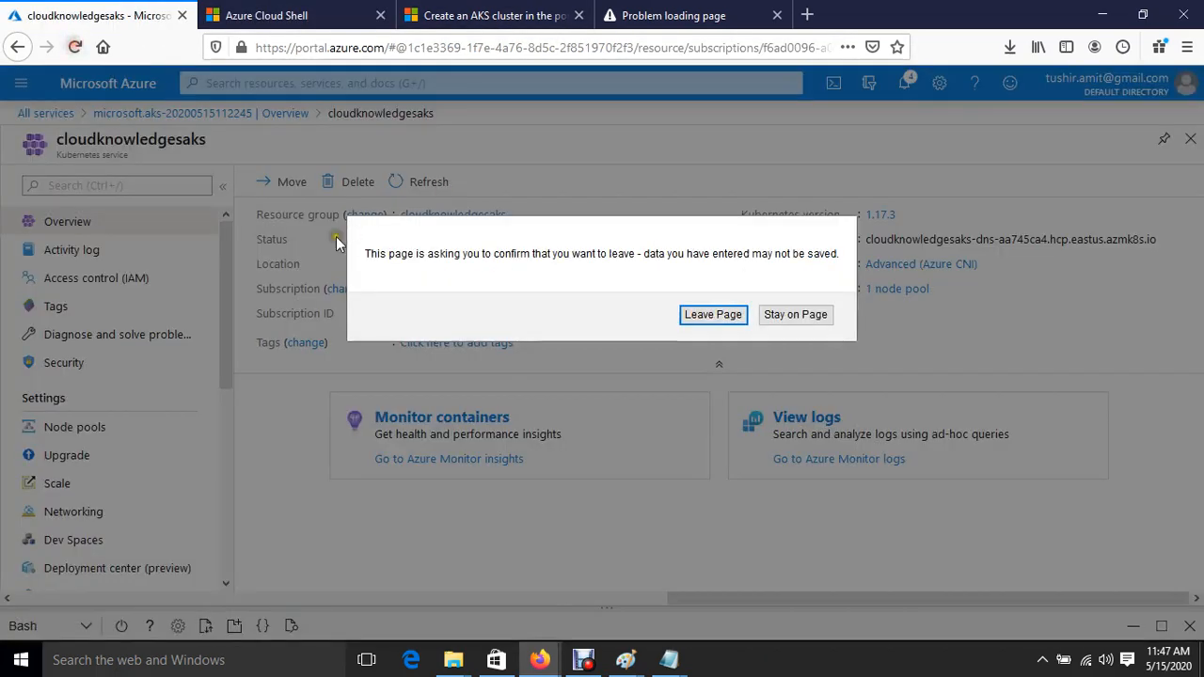
click(486, 293)
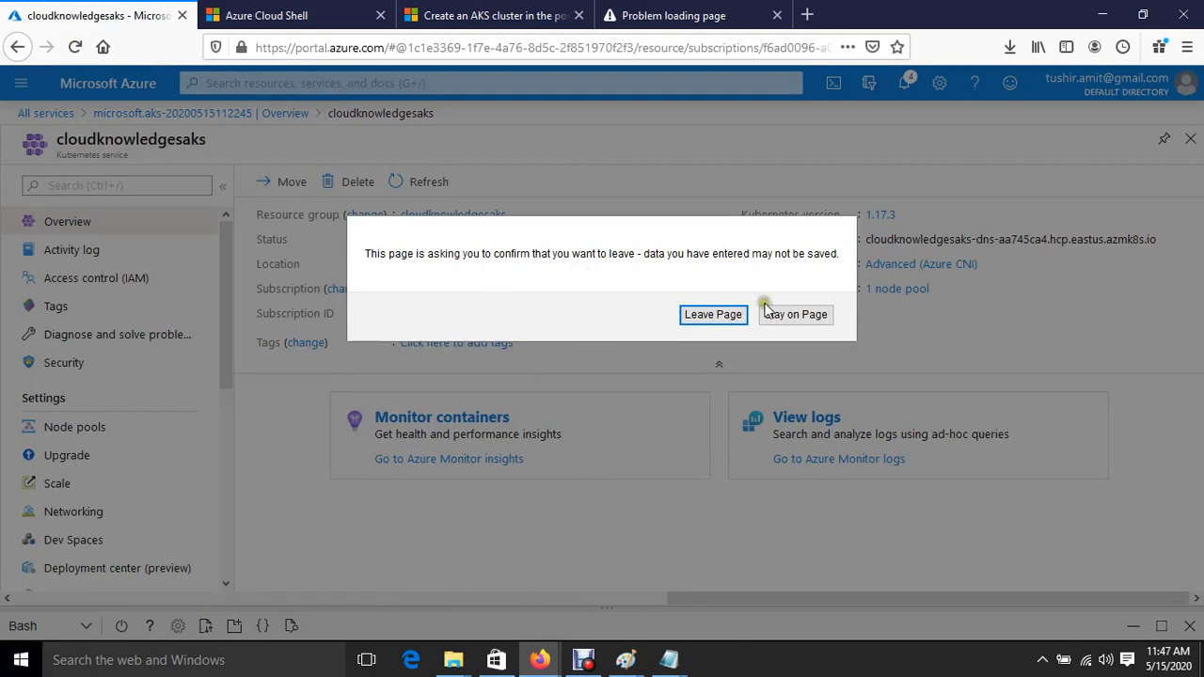
click(700, 314)
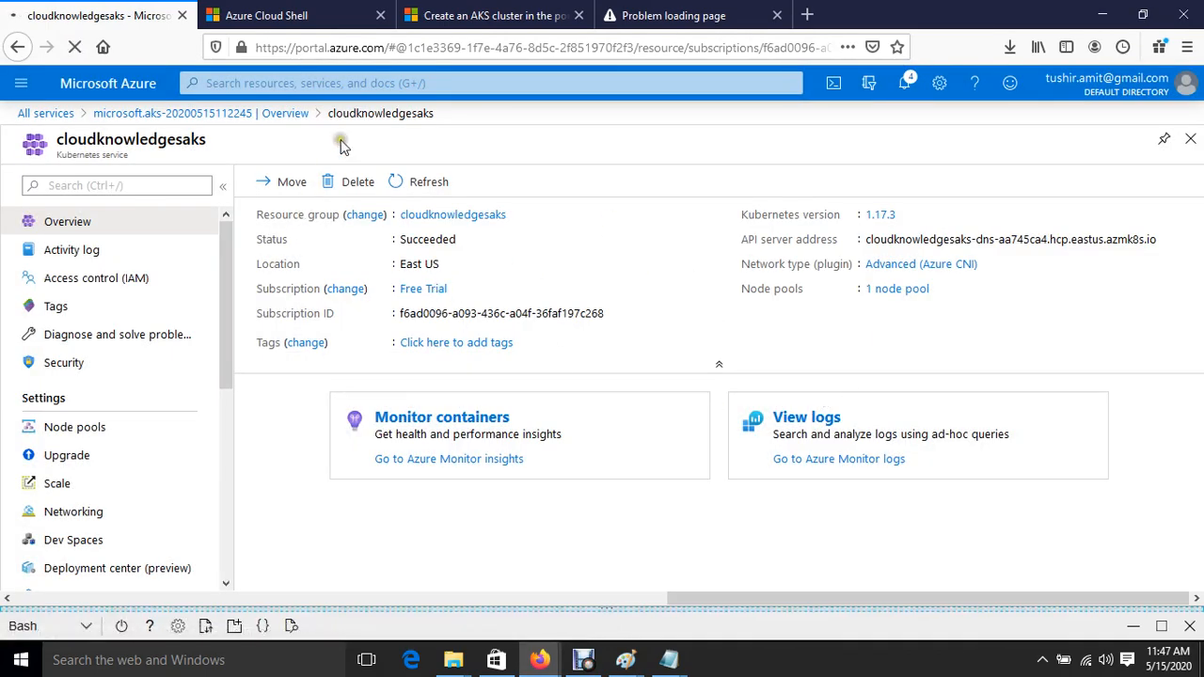
click(268, 11)
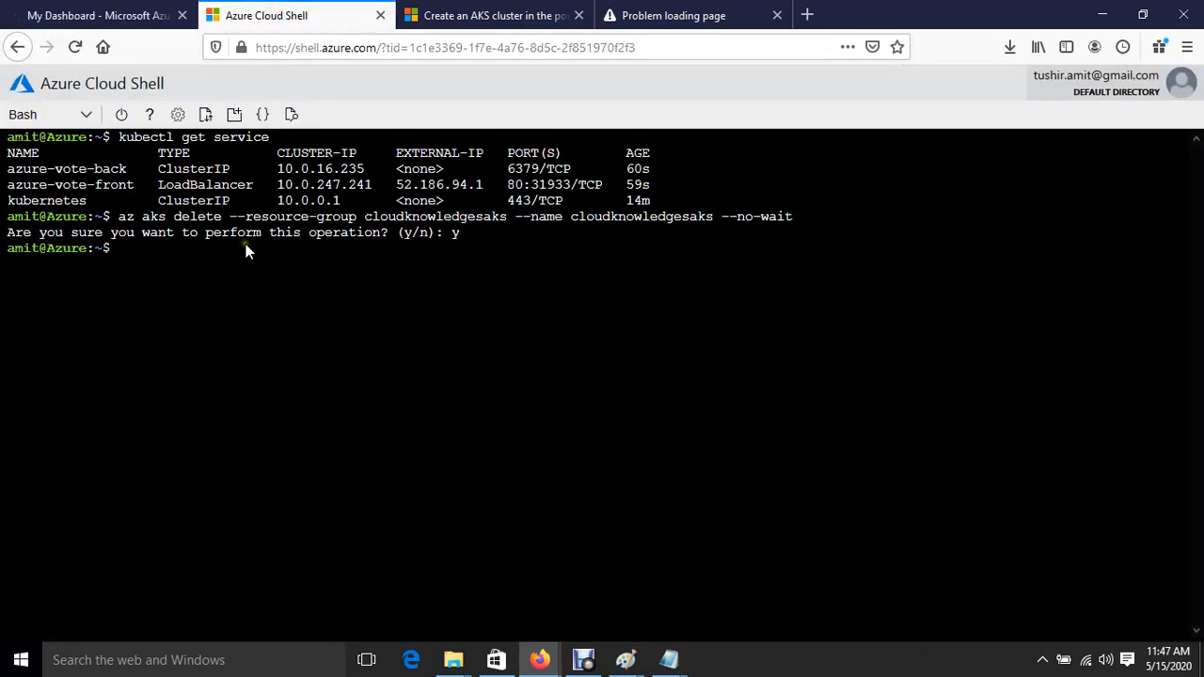
click(75, 15)
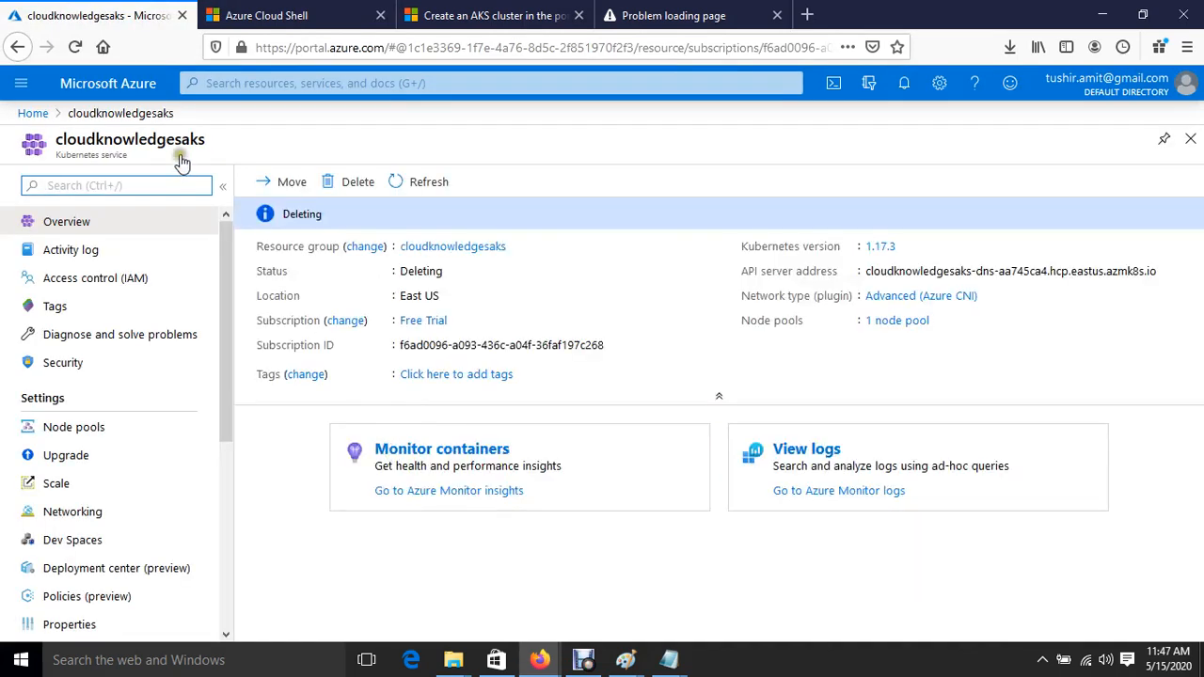
click(404, 177)
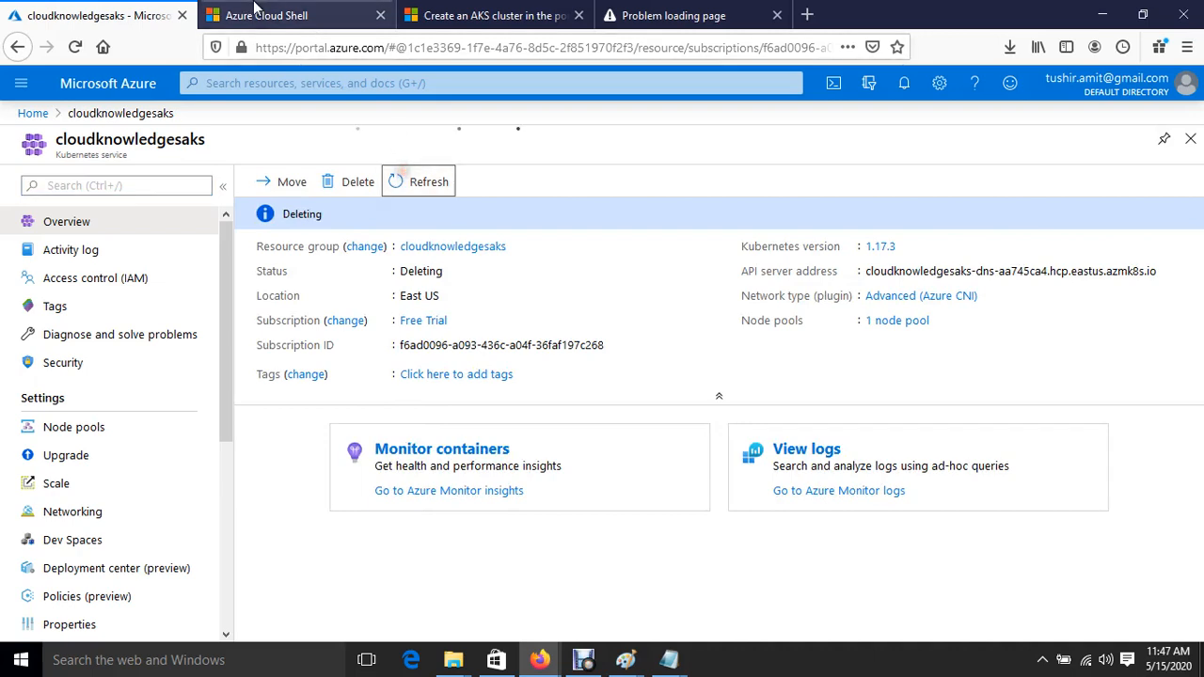
click(256, 9)
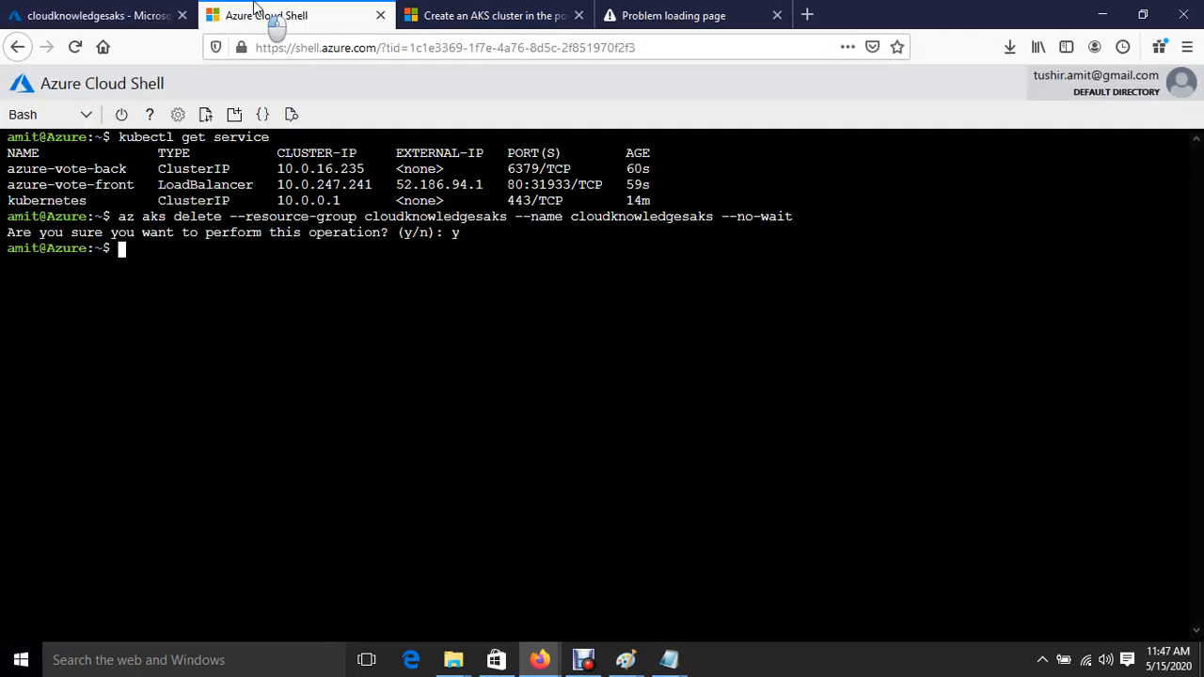
click(122, 17)
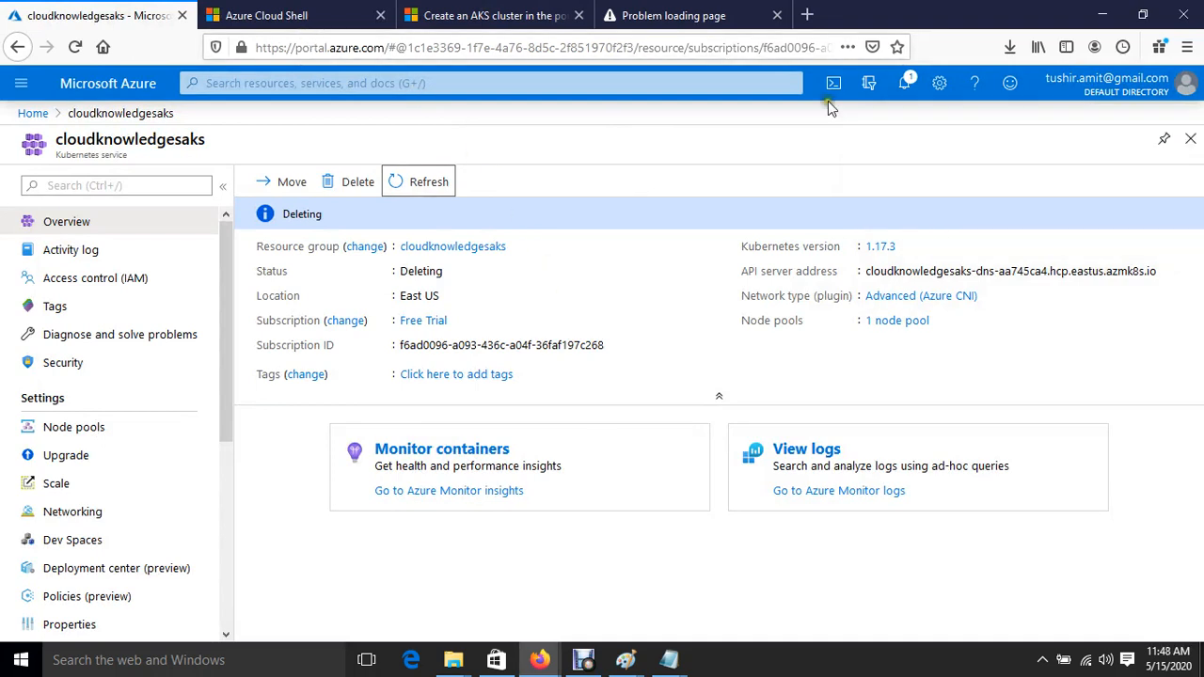
Open the Deployment center (preview) page of the cloudknowledgesaks cluster
key(super+r)
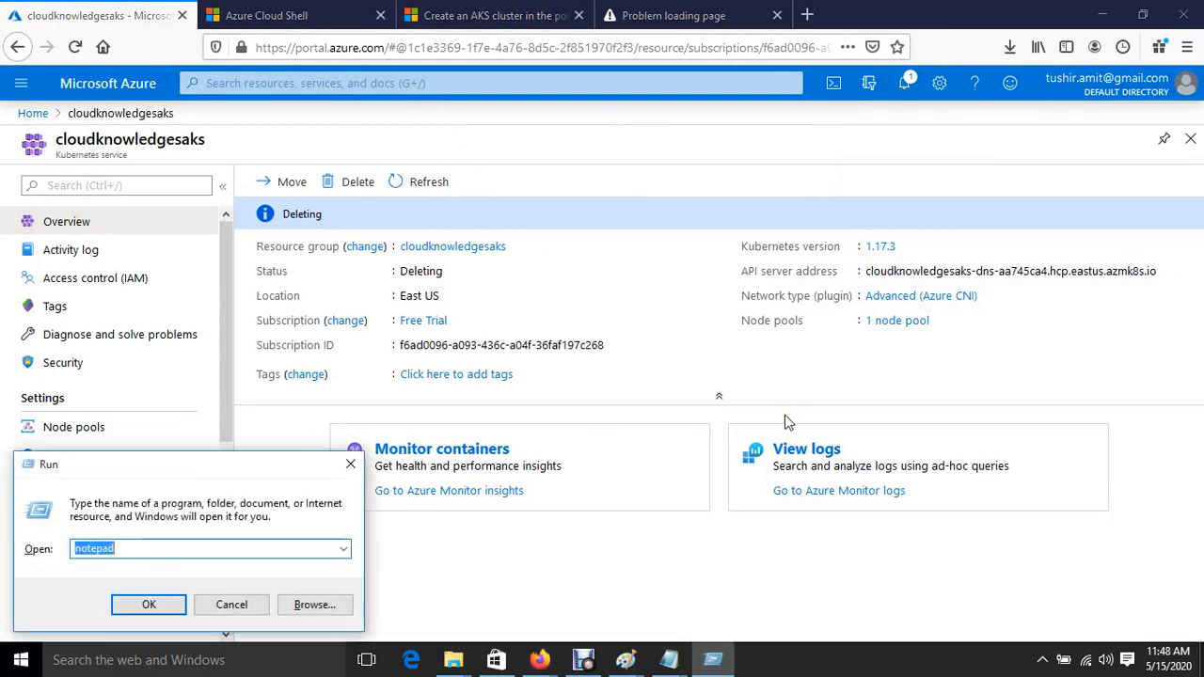
click(351, 464)
scroll(79, 455, down, 5)
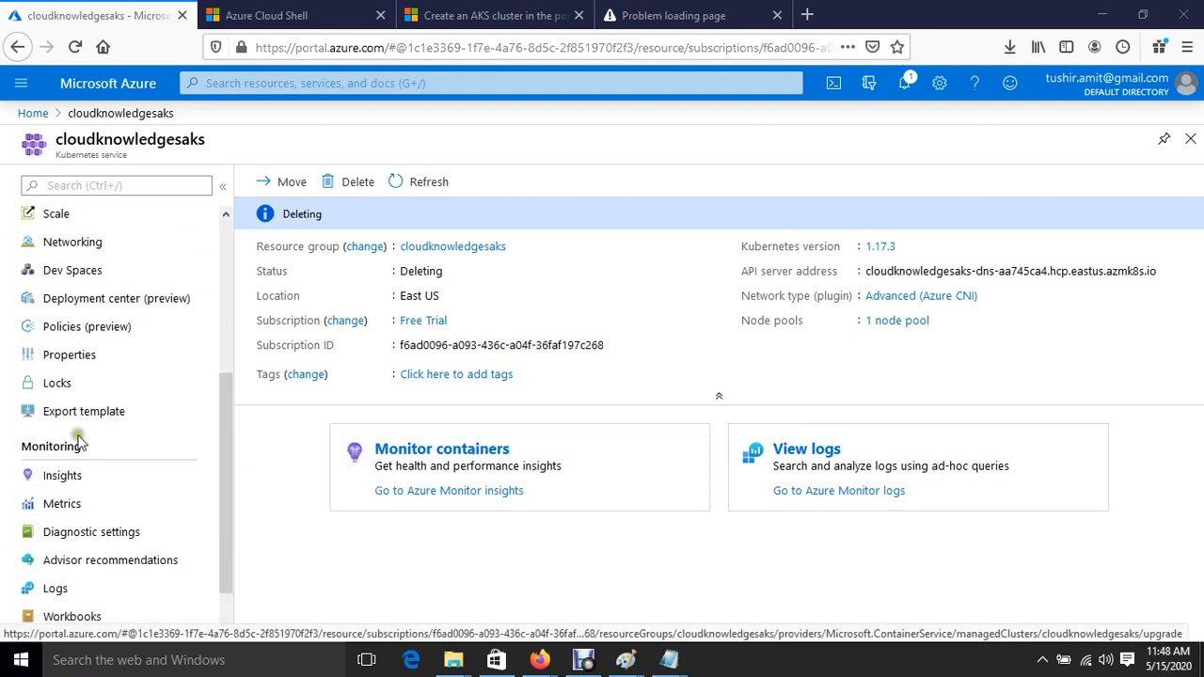
click(103, 298)
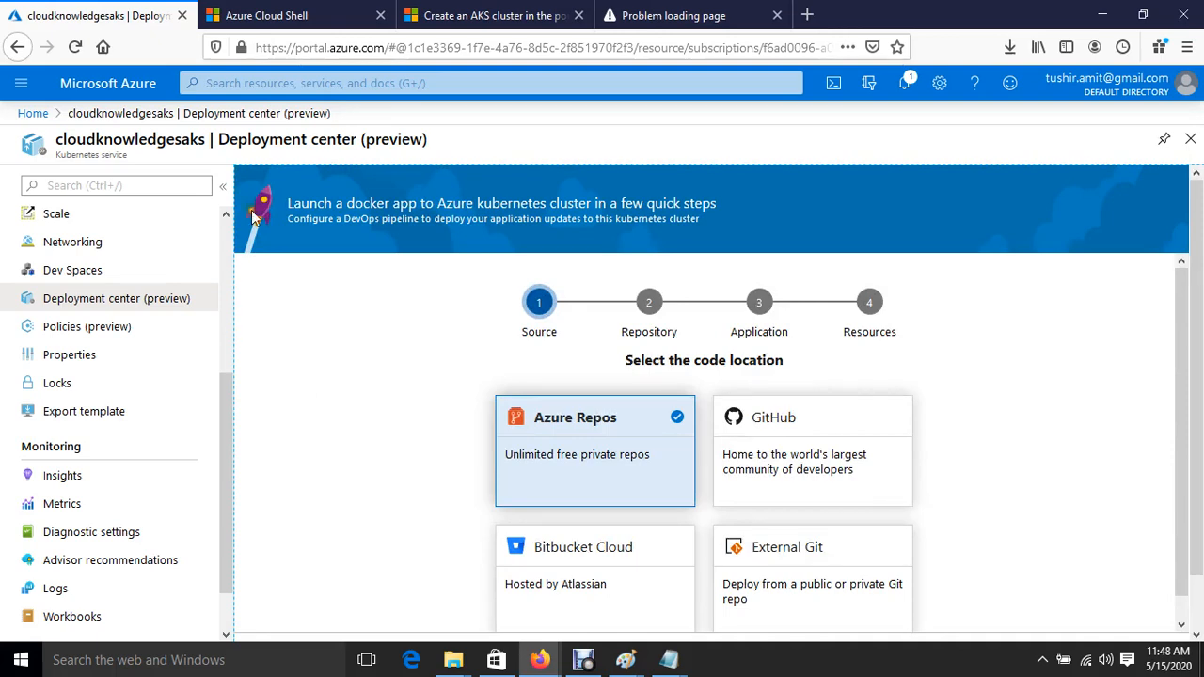
click(282, 16)
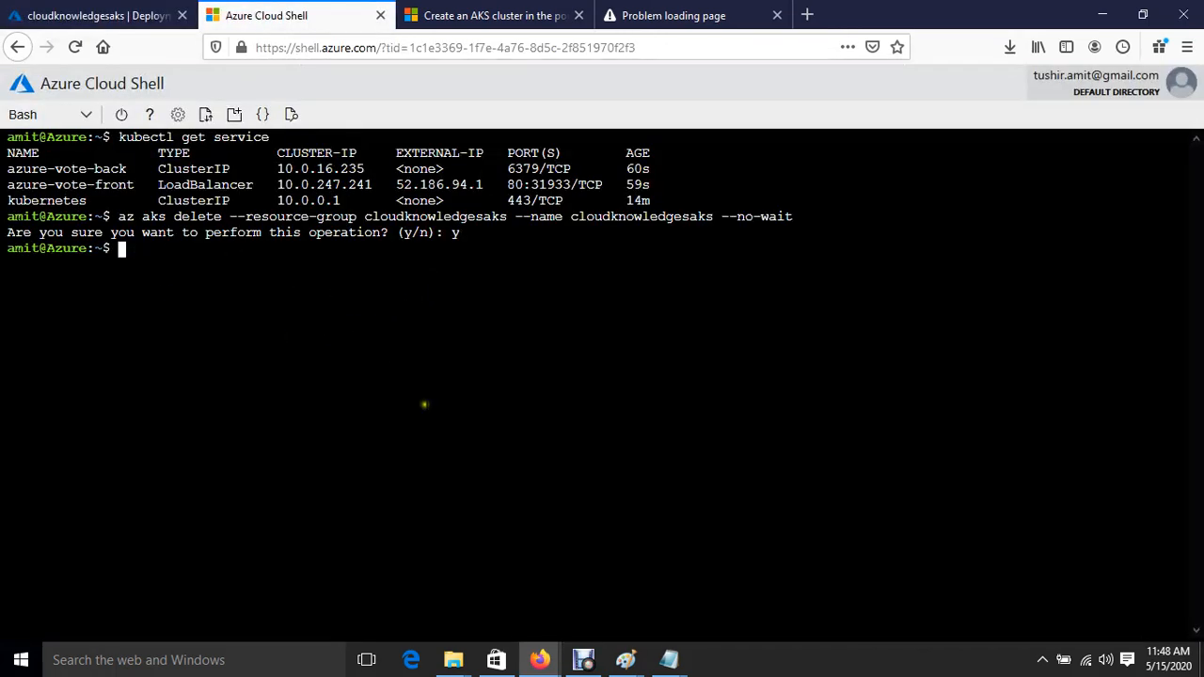
click(582, 662)
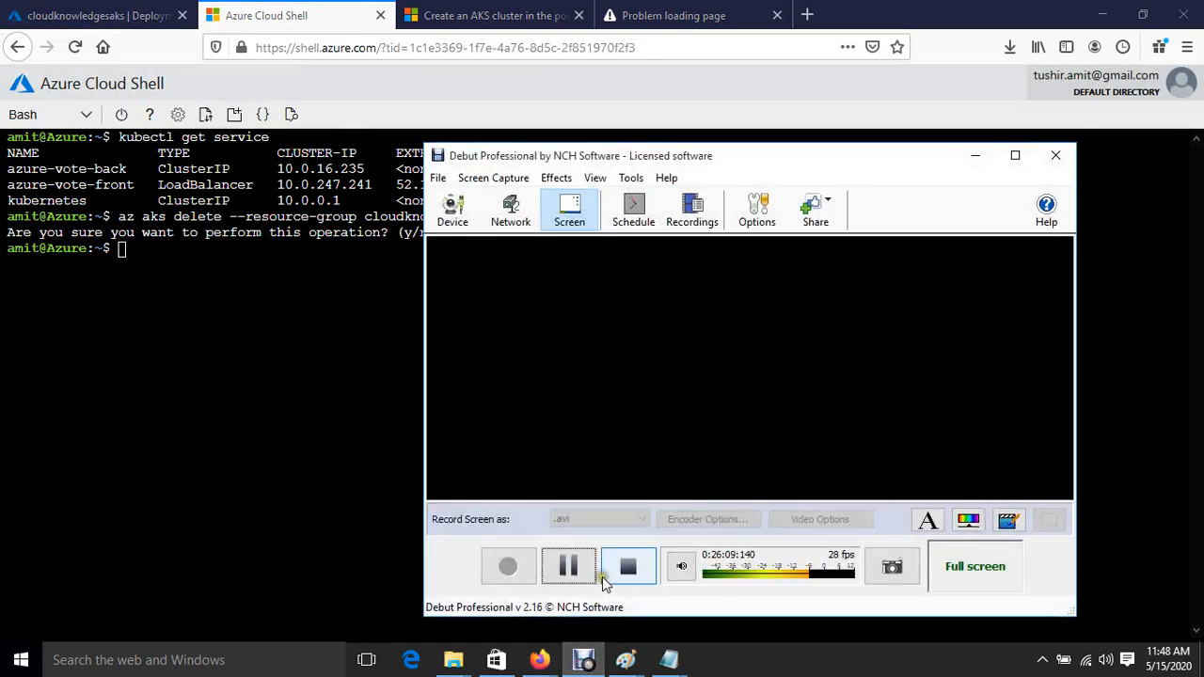